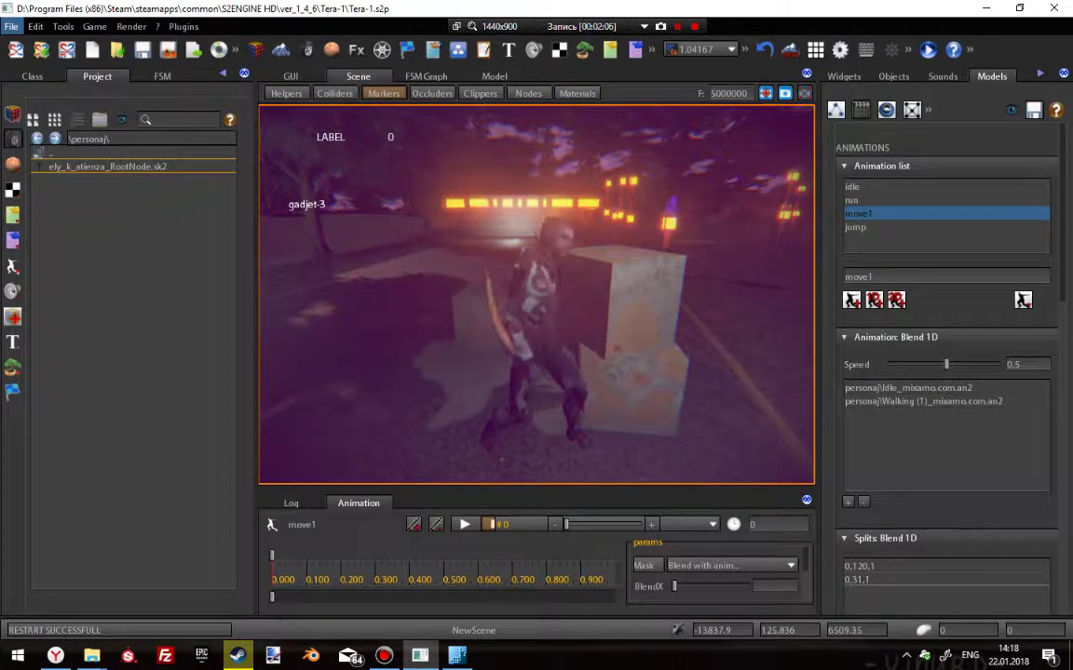
Stop the game preview and view the existing character on the road in the scene editor.
{"action": "key", "text": "Escape"}
{"action": "right_click_drag", "start_coordinate": [637, 333], "coordinate": [449, 347]}
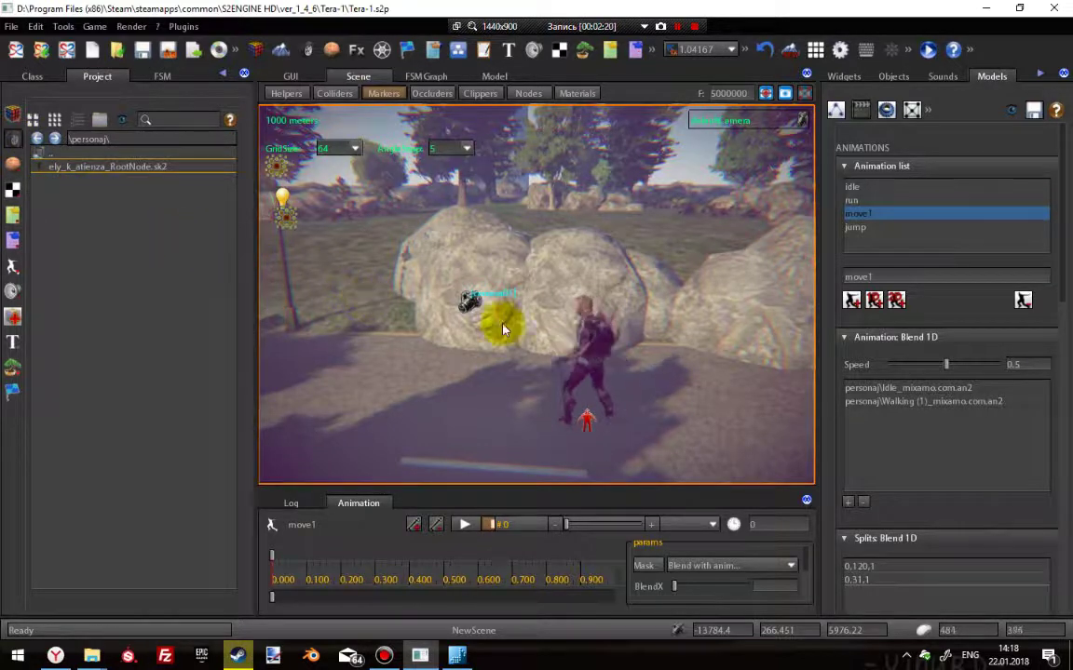
{"action": "left_click", "coordinate": [587, 346]}
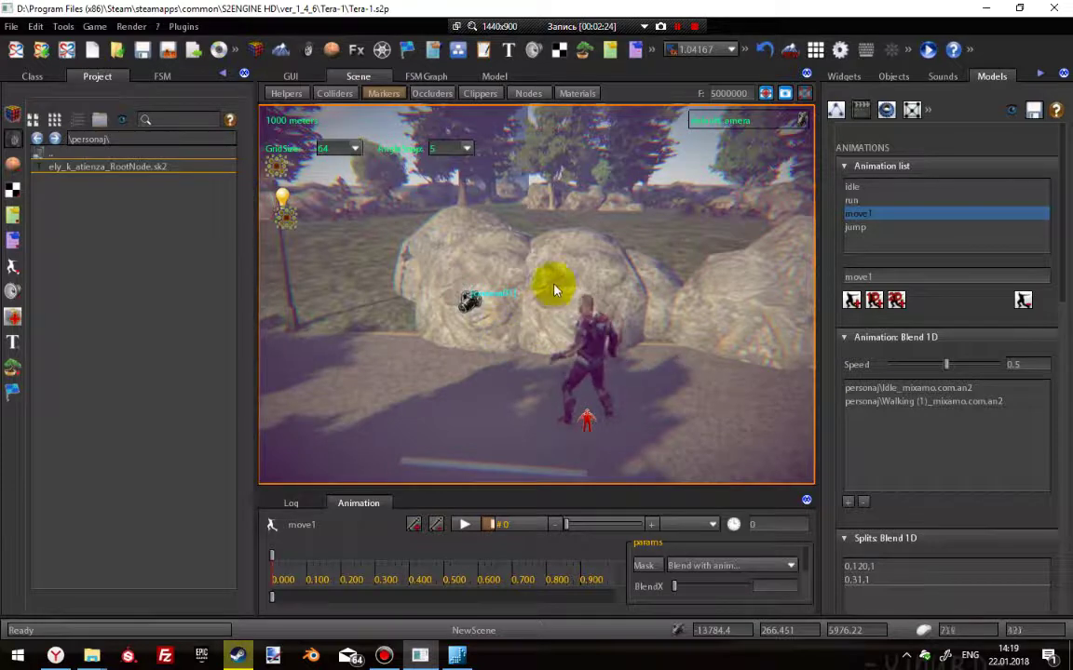
{"action": "right_click_drag", "start_coordinate": [565, 259], "coordinate": [575, 282]}
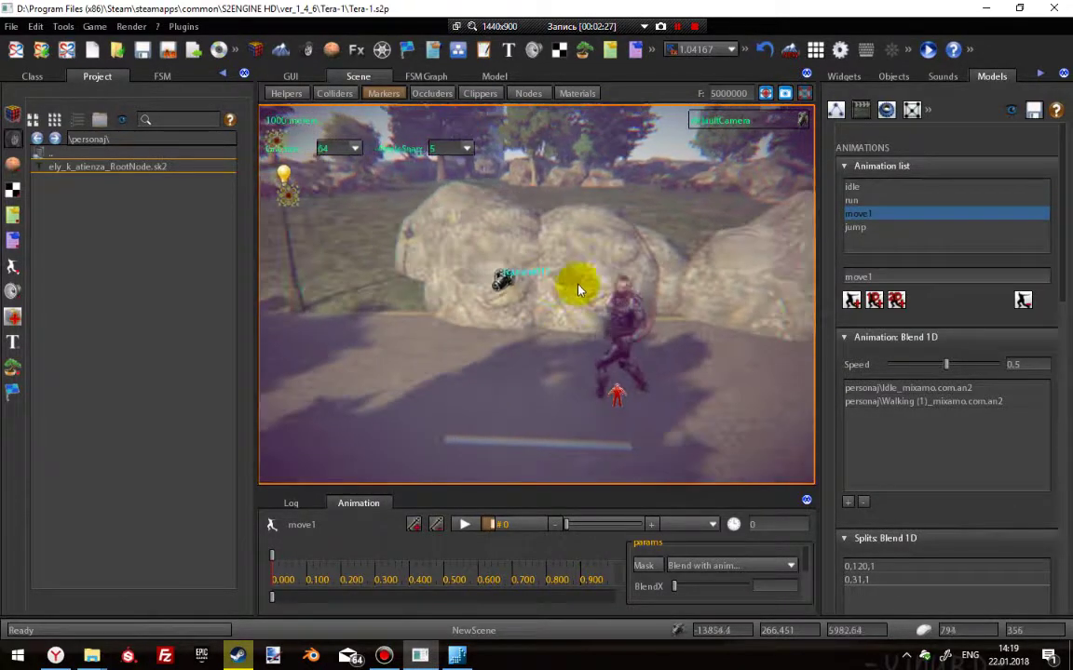
Place the ely_k_atienza_RootNode.so2 object from the project's personaj folder on the road in the scene.
{"action": "left_click", "coordinate": [12, 114]}
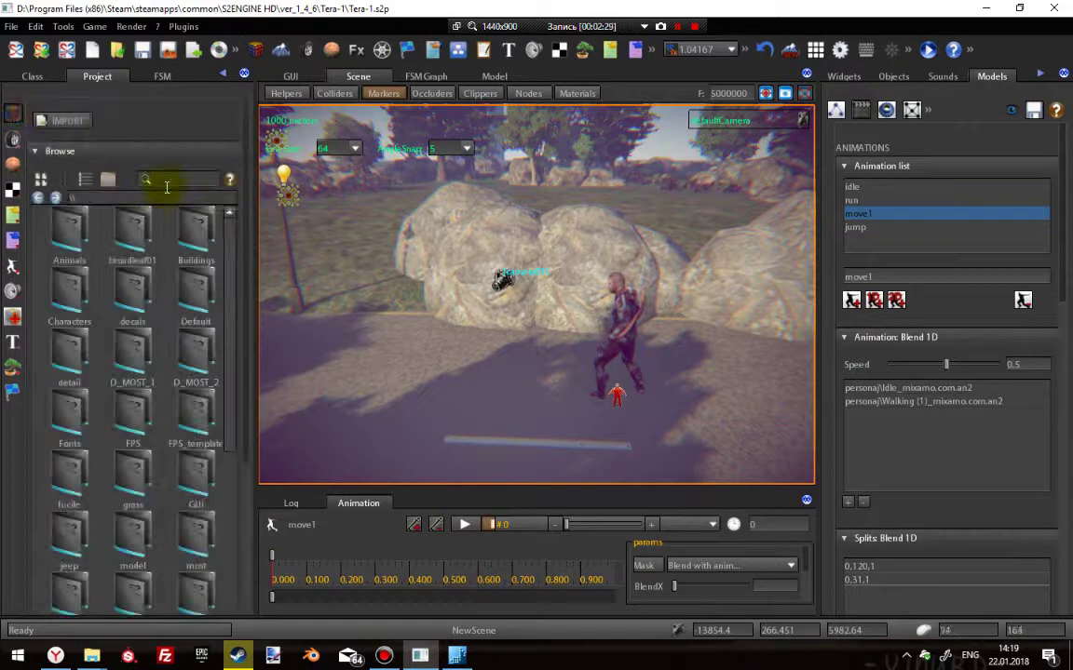
{"action": "left_click", "coordinate": [84, 178]}
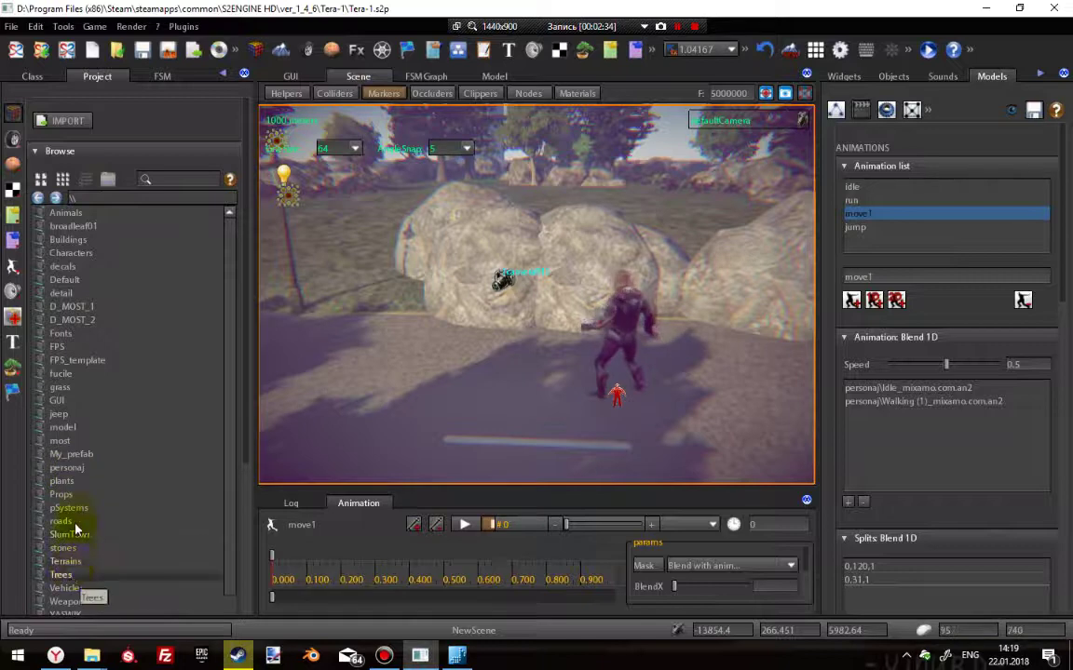
{"action": "double_click", "coordinate": [67, 467]}
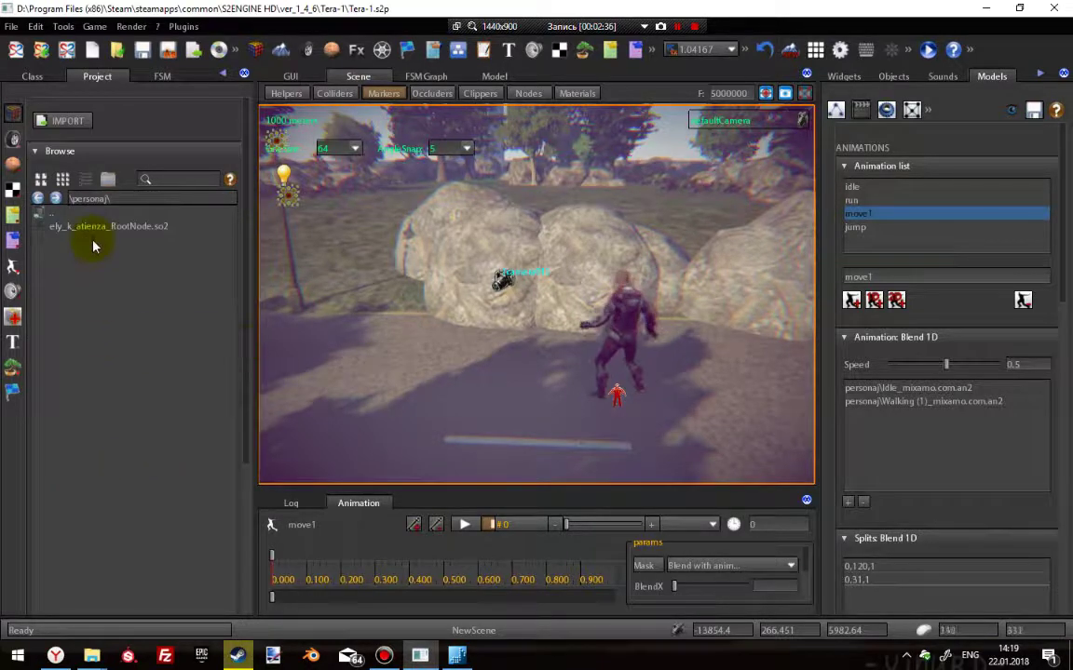
{"action": "left_click_drag", "start_coordinate": [92, 230], "coordinate": [537, 278]}
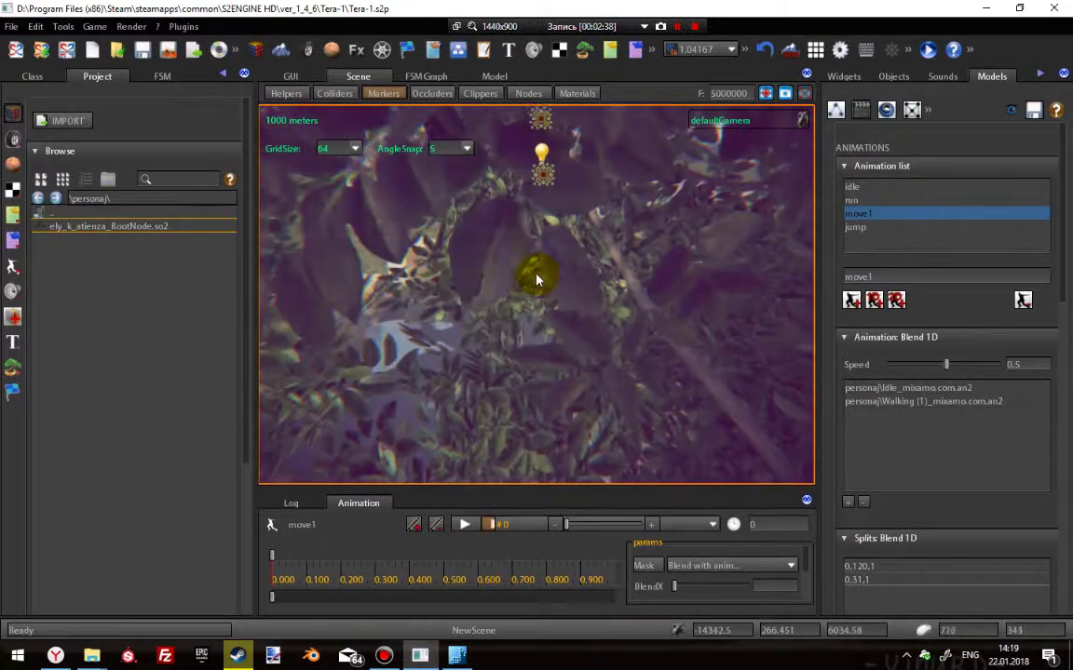
{"action": "left_click_drag", "start_coordinate": [102, 229], "coordinate": [535, 307]}
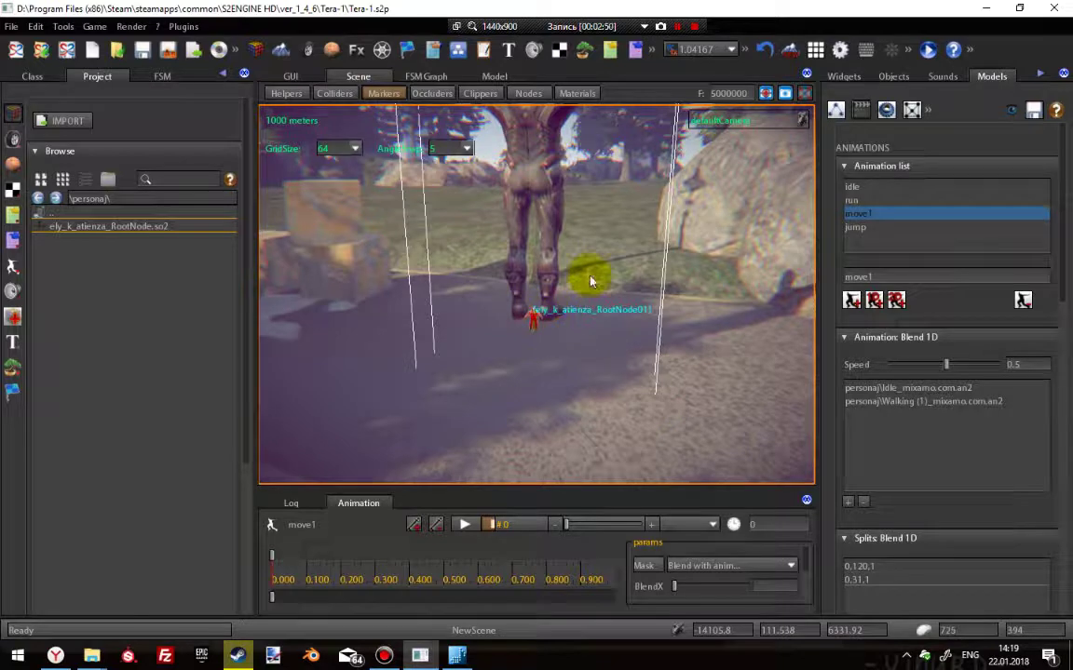
Display the scene's colliders and examine the collision shape around the newly placed character.
{"action": "left_click", "coordinate": [354, 98]}
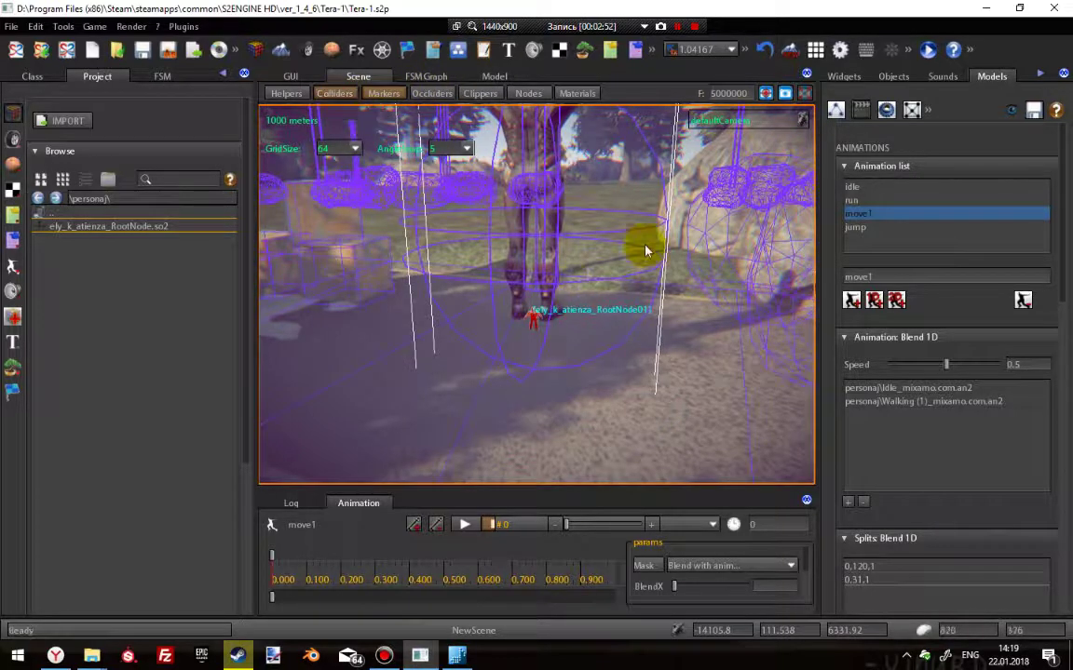
{"action": "left_click_drag", "start_coordinate": [691, 277], "coordinate": [599, 261]}
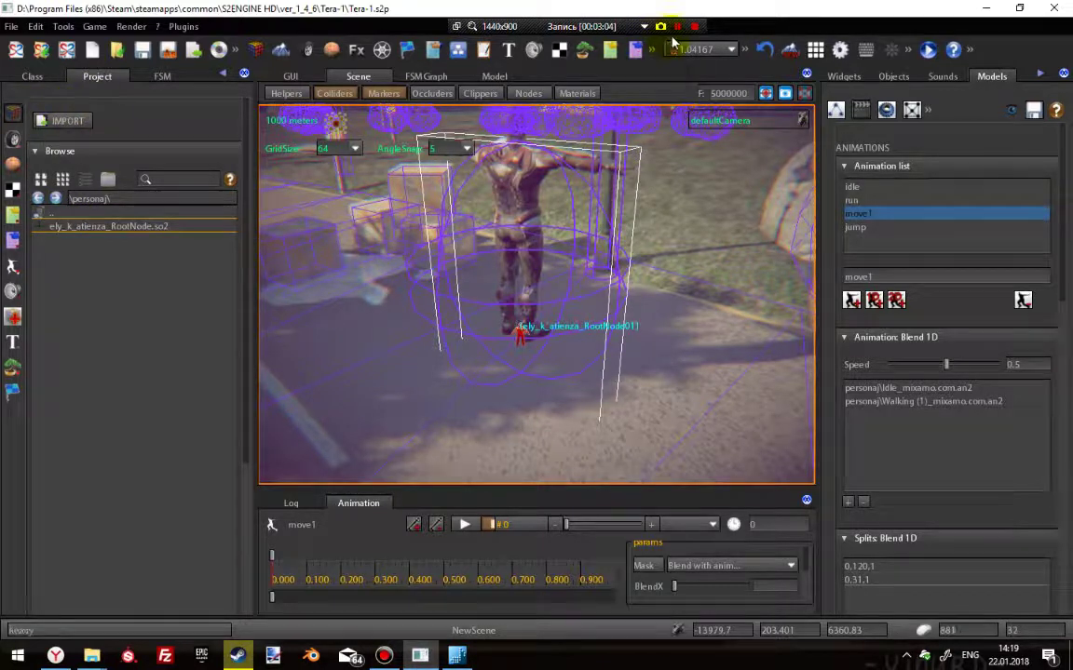
{"action": "left_click_drag", "start_coordinate": [591, 275], "coordinate": [695, 271]}
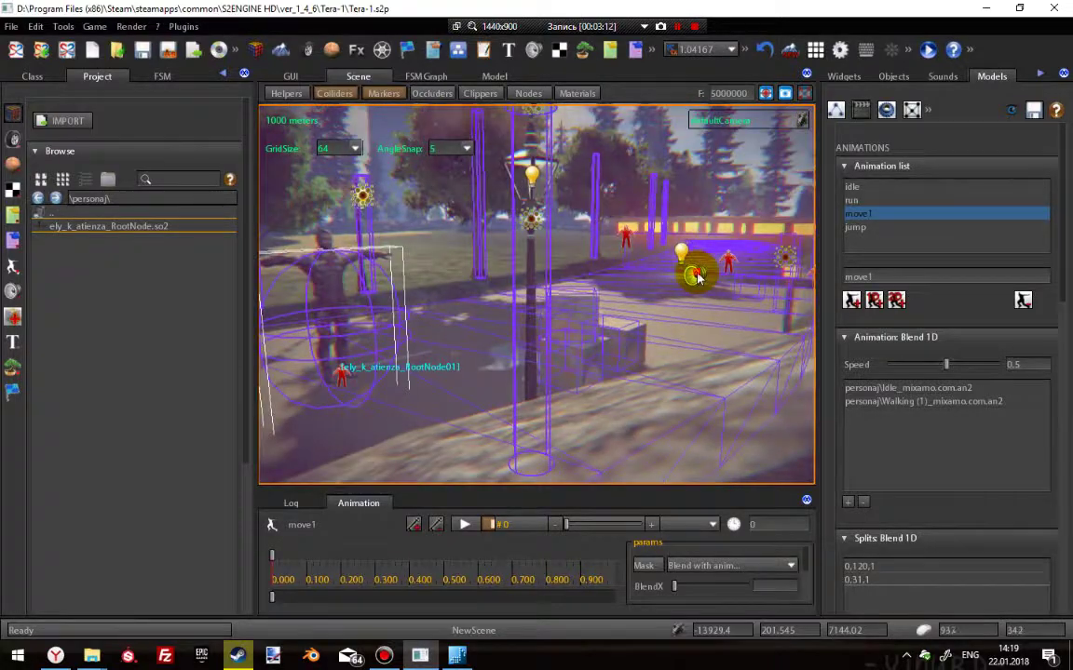
Set the volume of the sound source soundsource01 to 0 and apply the parameter change.
{"action": "left_click", "coordinate": [694, 272]}
{"action": "scroll", "coordinate": [912, 510], "scroll_direction": "down", "scroll_amount": 3}
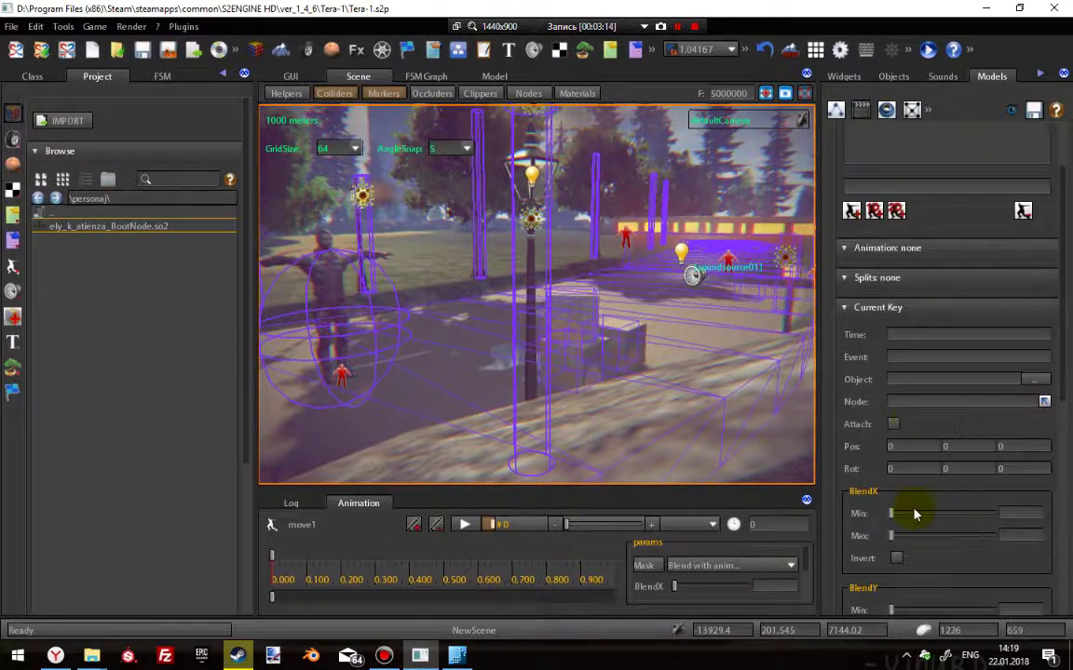
{"action": "left_click_drag", "start_coordinate": [646, 378], "coordinate": [664, 320]}
{"action": "left_click", "coordinate": [893, 77]}
{"action": "left_click", "coordinate": [32, 76]}
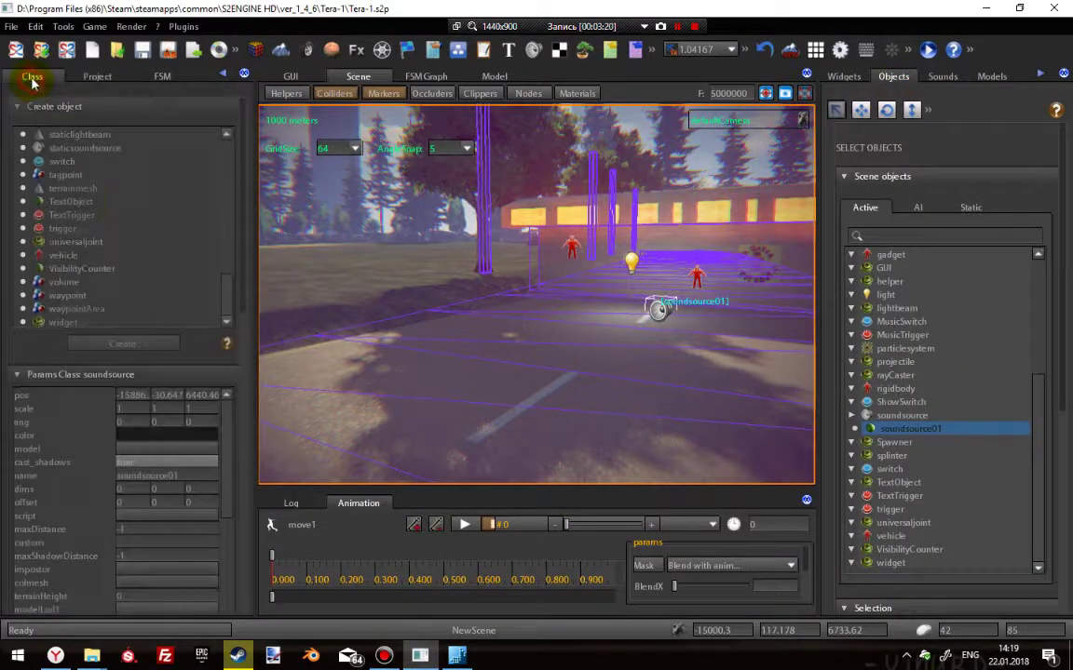
{"action": "scroll", "coordinate": [79, 503], "scroll_direction": "down", "scroll_amount": 3}
{"action": "scroll", "coordinate": [80, 543], "scroll_direction": "down", "scroll_amount": 5}
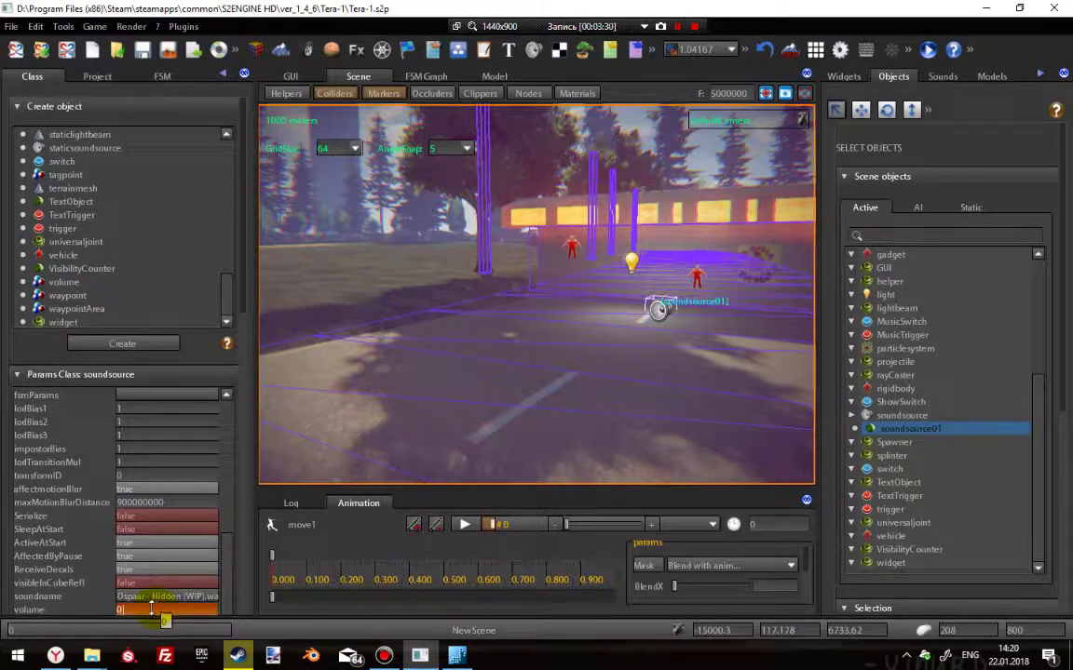
{"action": "key", "text": "Return"}
{"action": "scroll", "coordinate": [235, 313], "scroll_direction": "down", "scroll_amount": 5}
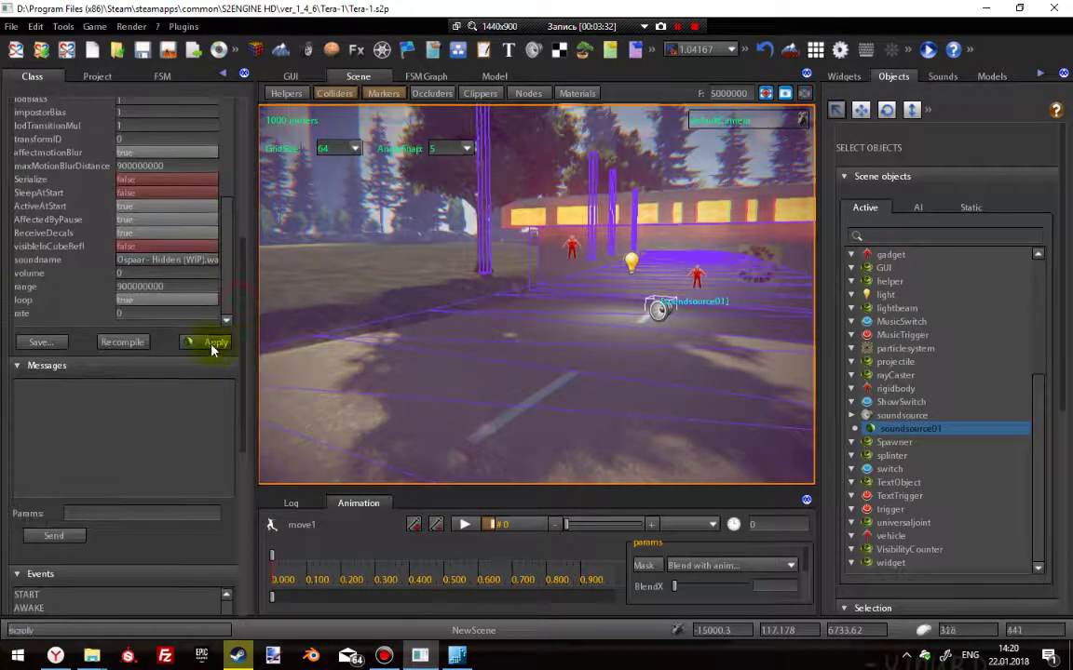
{"action": "left_click", "coordinate": [207, 343]}
Select the newly placed character and set the second value of its offset parameter to 80.
{"action": "right_click_drag", "start_coordinate": [498, 327], "coordinate": [521, 279]}
{"action": "left_click", "coordinate": [523, 281]}
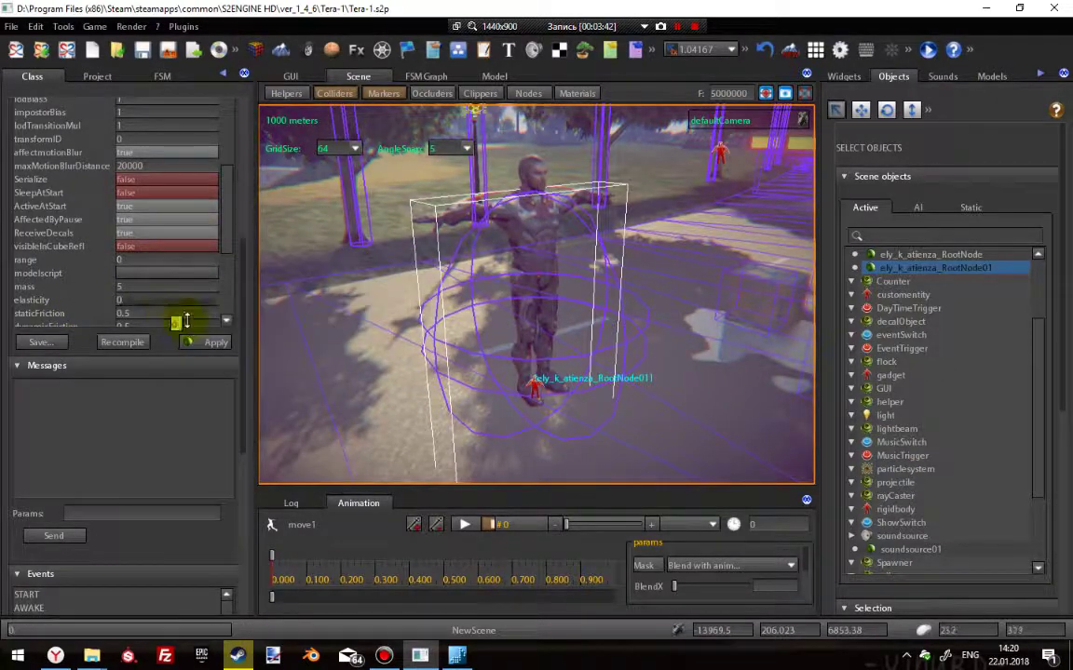
{"action": "right_click_drag", "start_coordinate": [615, 314], "coordinate": [361, 256]}
{"action": "scroll", "coordinate": [79, 266], "scroll_direction": "up", "scroll_amount": 4}
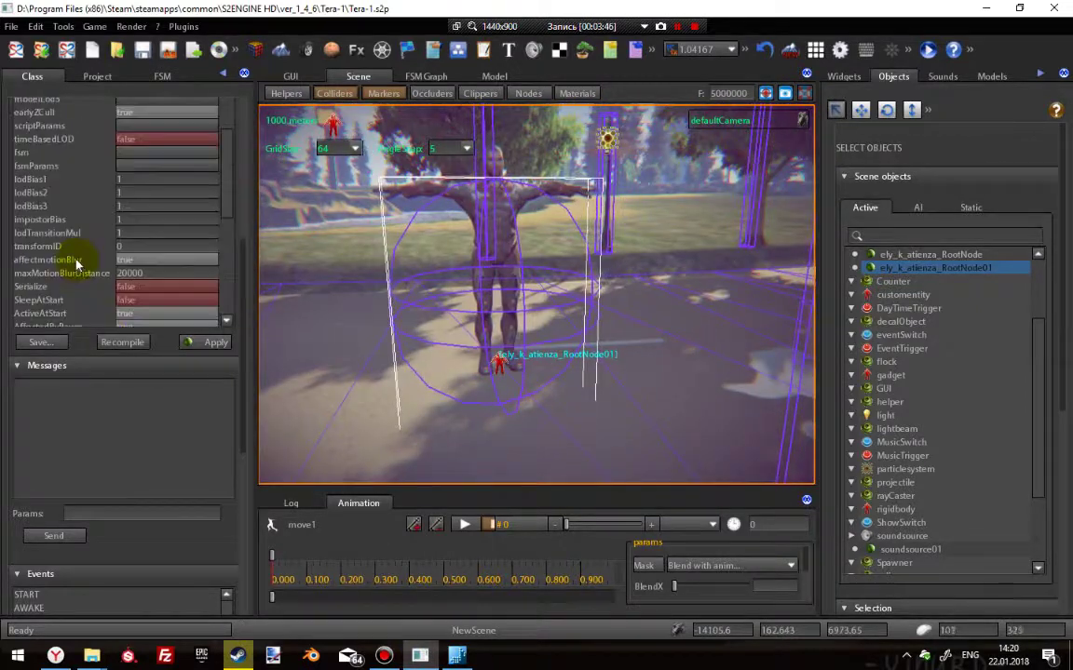
{"action": "scroll", "coordinate": [74, 267], "scroll_direction": "up", "scroll_amount": 3}
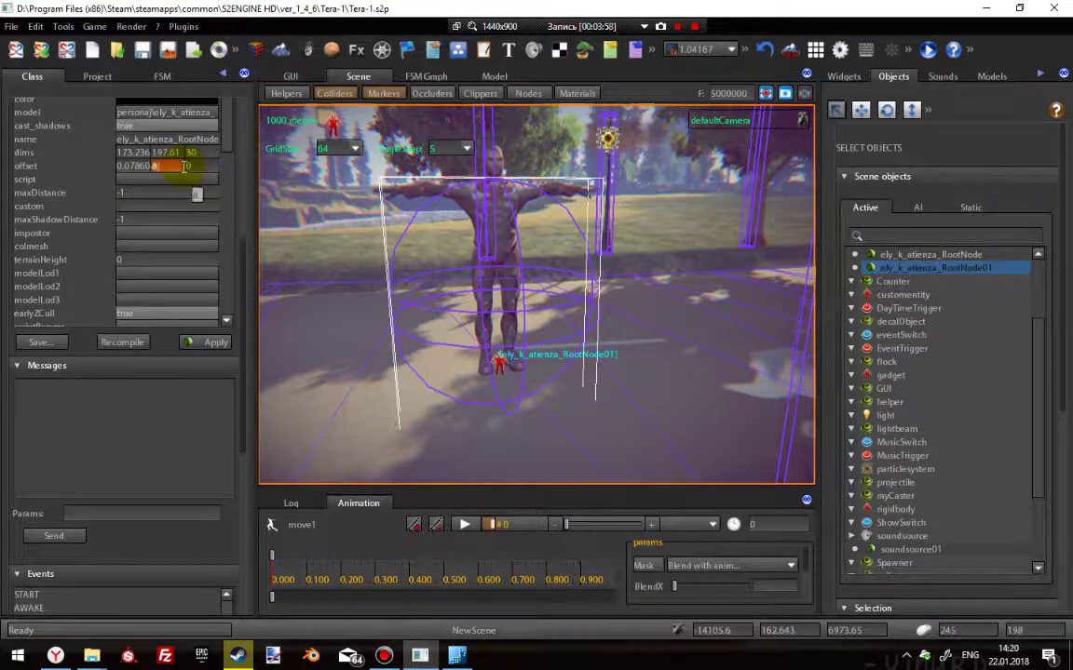
{"action": "key", "text": "Return"}
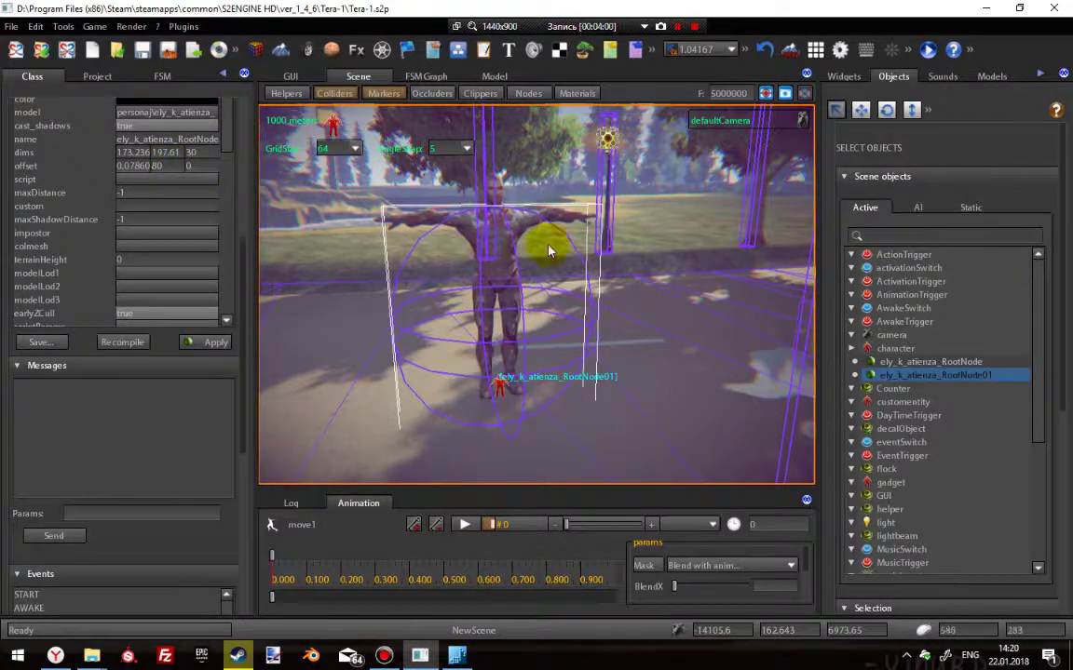
Check the character's feet against the ground and set the second value of its offset to 100.
{"action": "scroll", "coordinate": [558, 251], "scroll_direction": "up", "scroll_amount": 5}
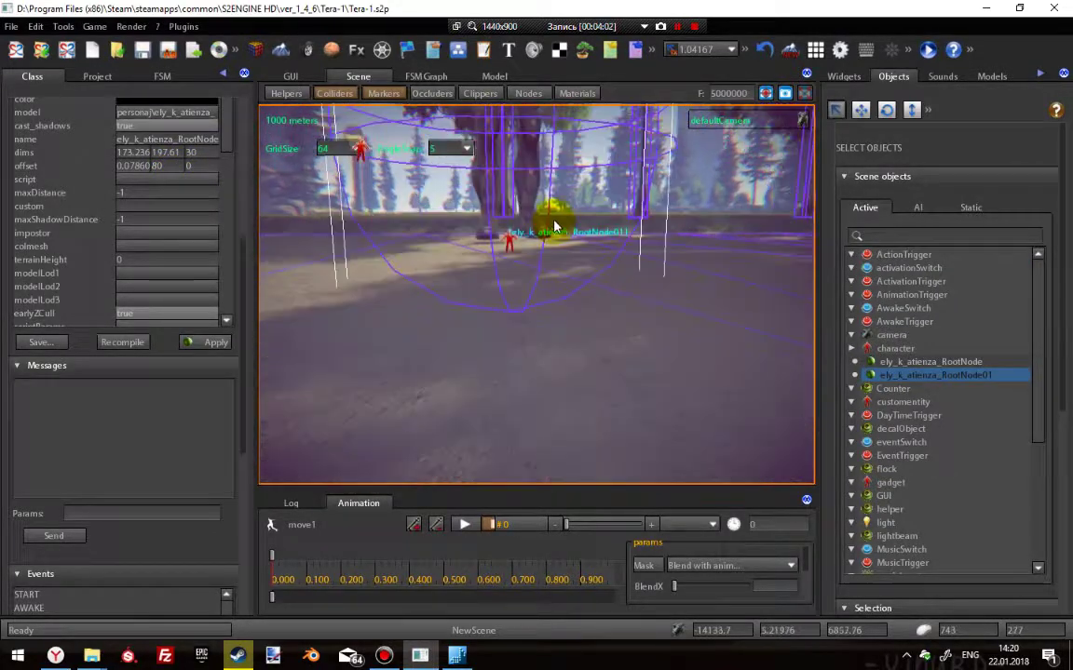
{"action": "left_click_drag", "start_coordinate": [554, 226], "coordinate": [480, 229]}
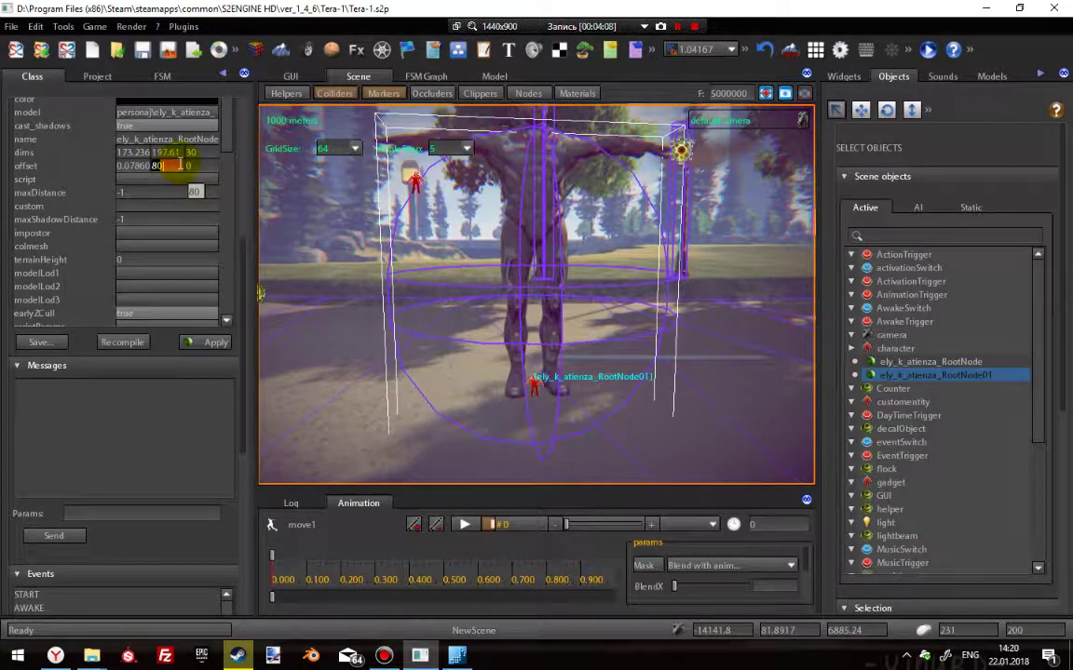
{"action": "left_click_drag", "start_coordinate": [521, 261], "coordinate": [431, 219]}
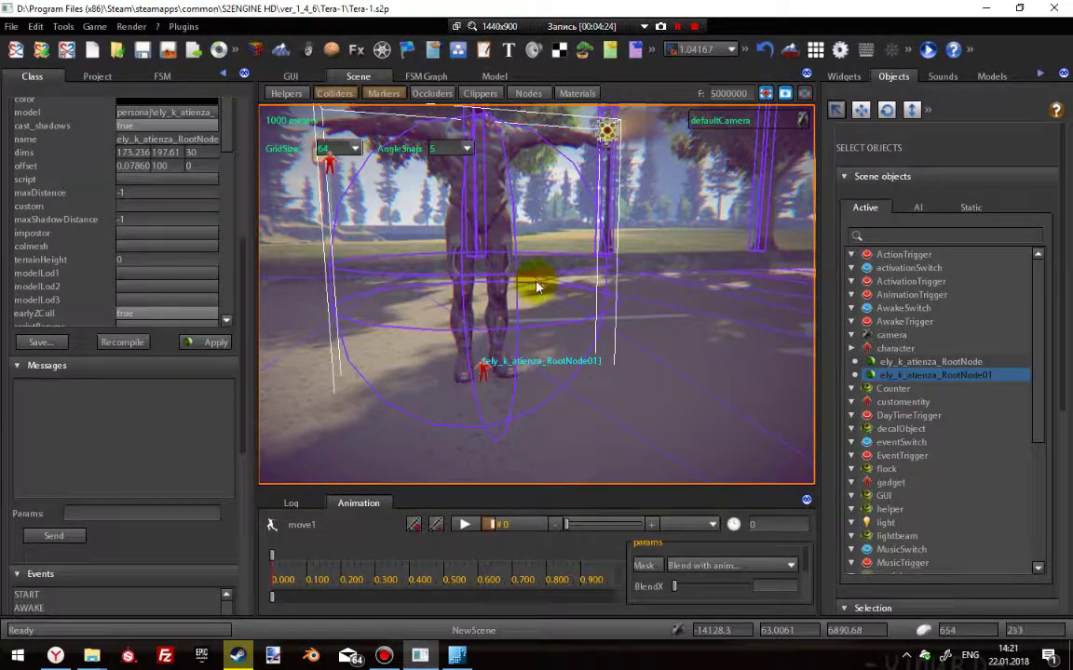
{"action": "left_click_drag", "start_coordinate": [537, 289], "coordinate": [475, 261]}
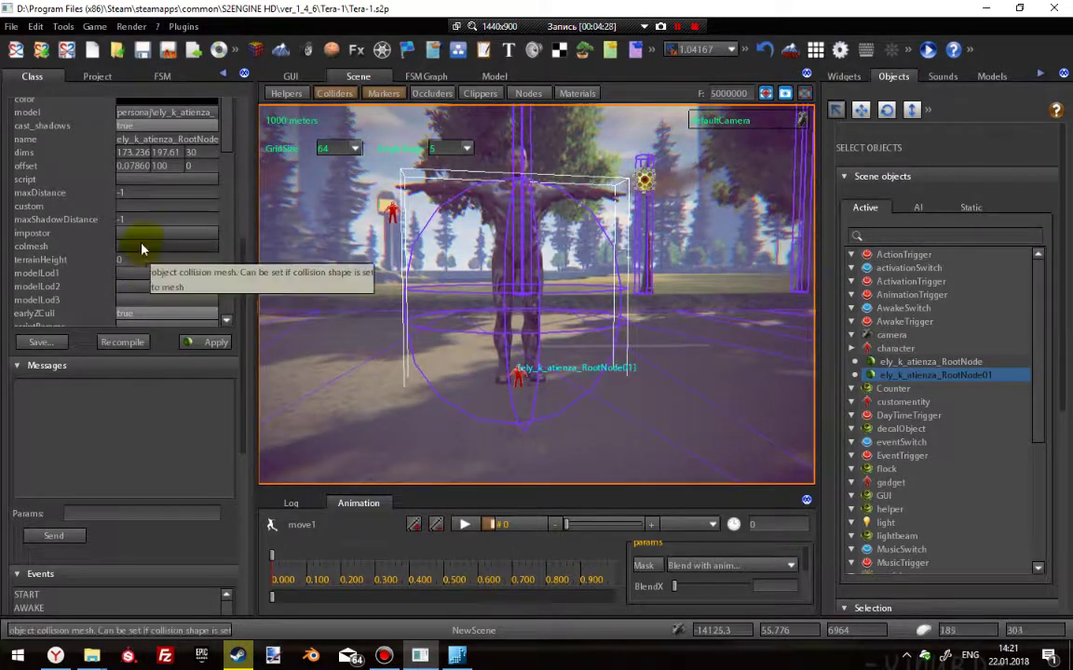
Assign Walking_mixamo.com.an2 from the personaj folder as the character's animation parameter.
{"action": "left_click_drag", "start_coordinate": [242, 265], "coordinate": [244, 297]}
{"action": "left_click_drag", "start_coordinate": [223, 241], "coordinate": [169, 385]}
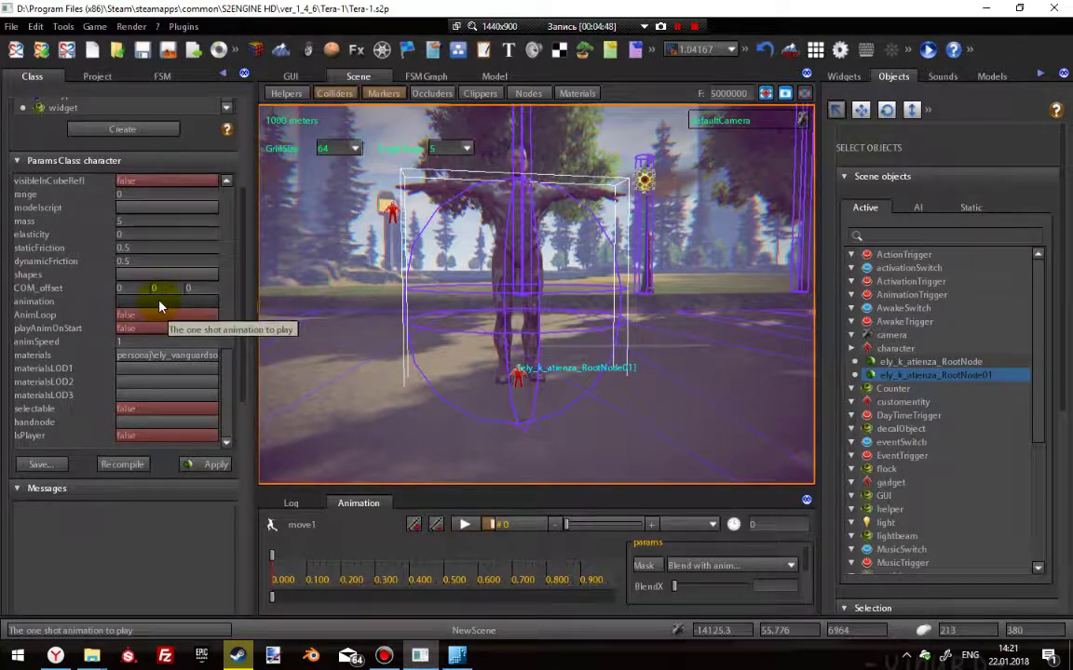
{"action": "right_click_drag", "start_coordinate": [470, 323], "coordinate": [466, 299]}
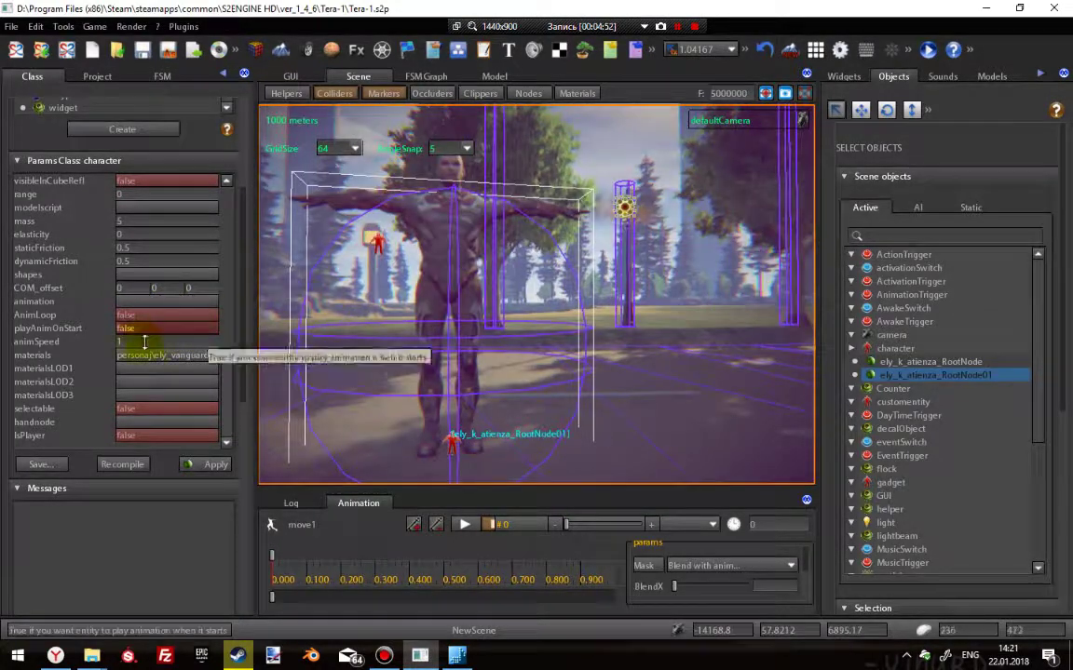
{"action": "left_click", "coordinate": [141, 306]}
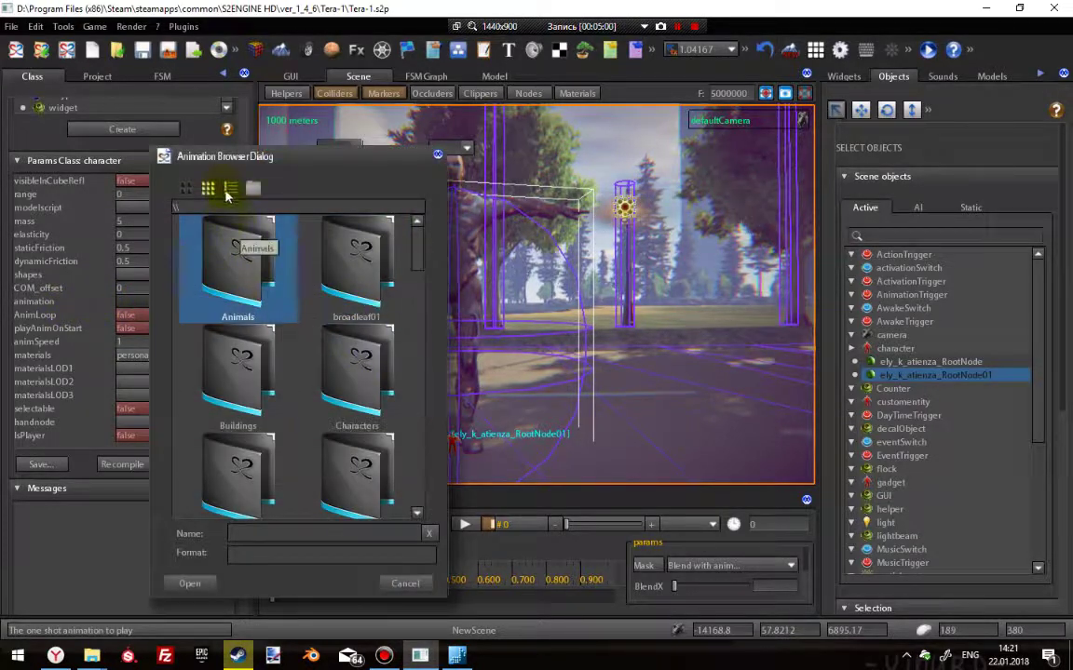
{"action": "left_click", "coordinate": [229, 190]}
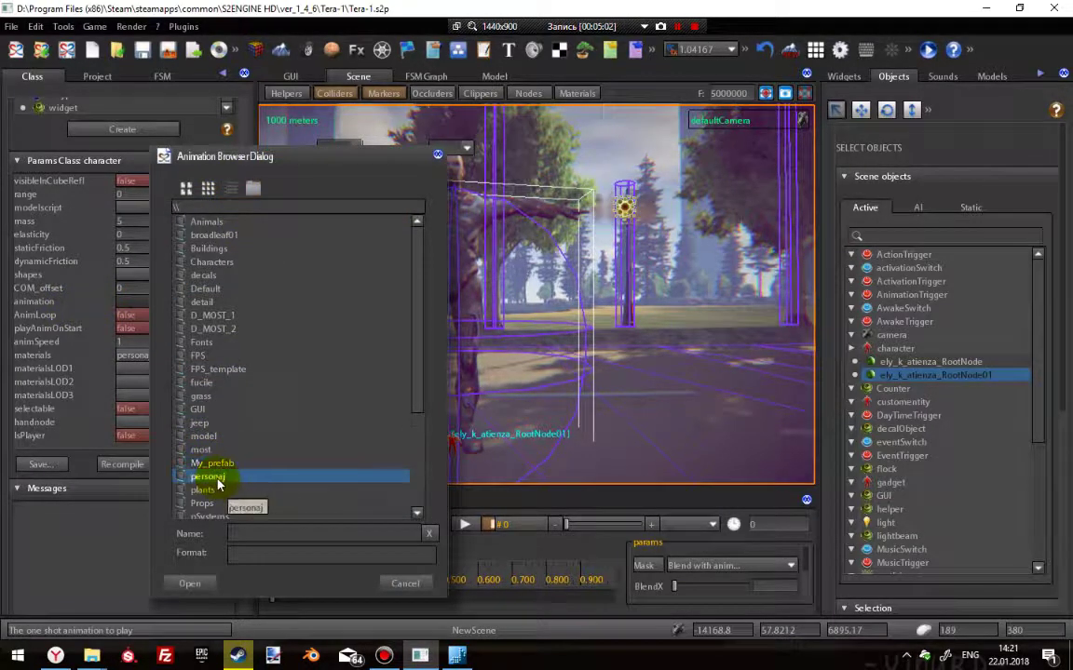
{"action": "double_click", "coordinate": [214, 478]}
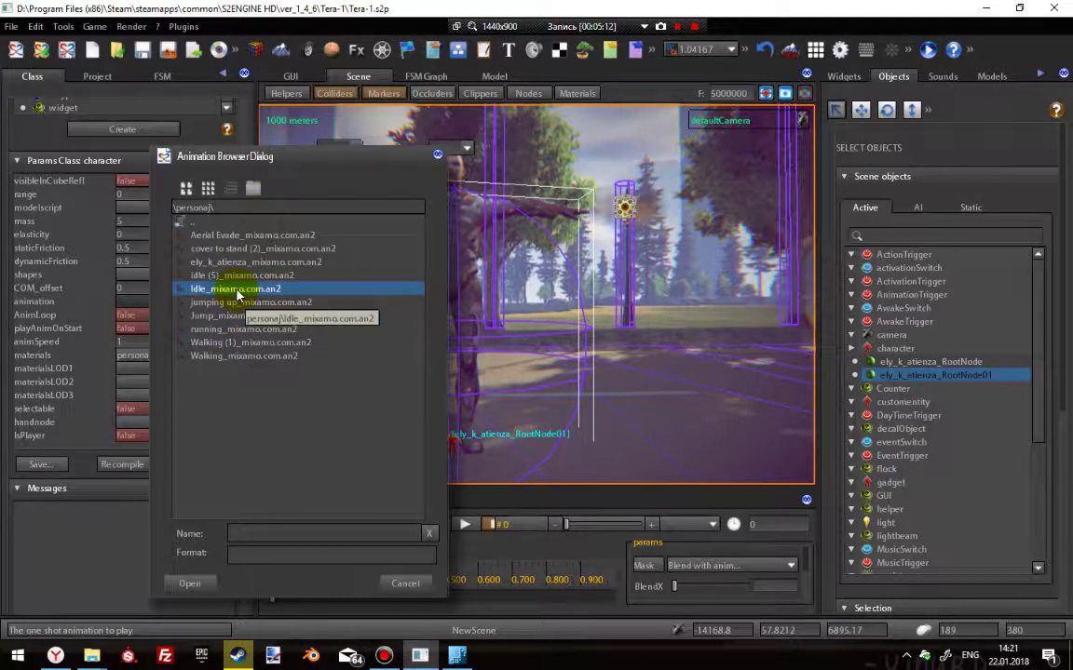
{"action": "left_click", "coordinate": [234, 357]}
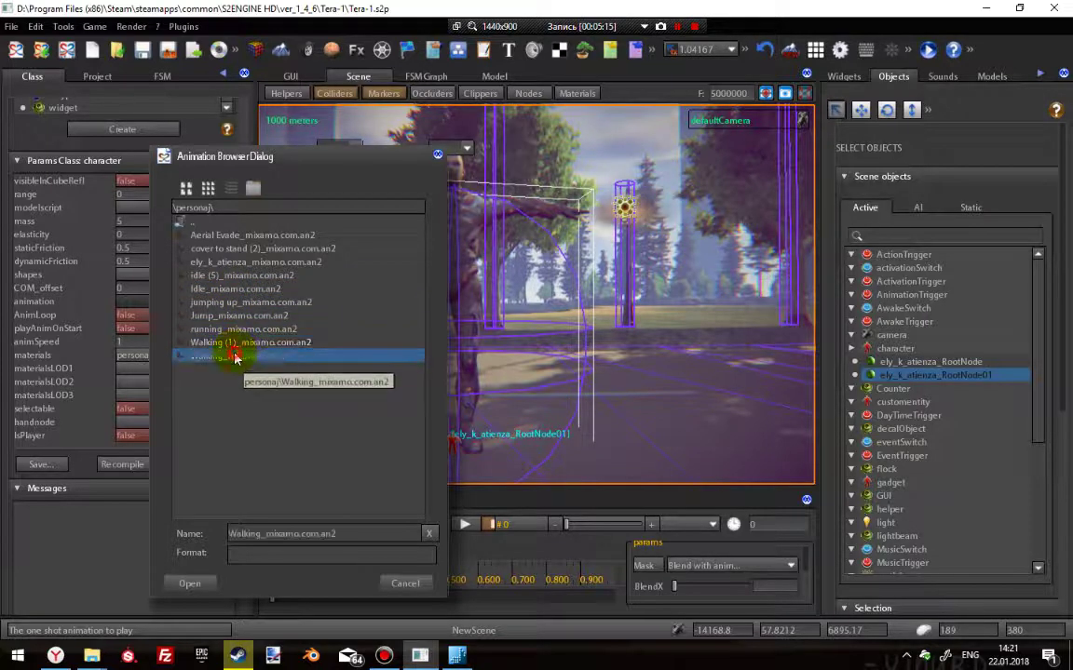
{"action": "left_click", "coordinate": [191, 584]}
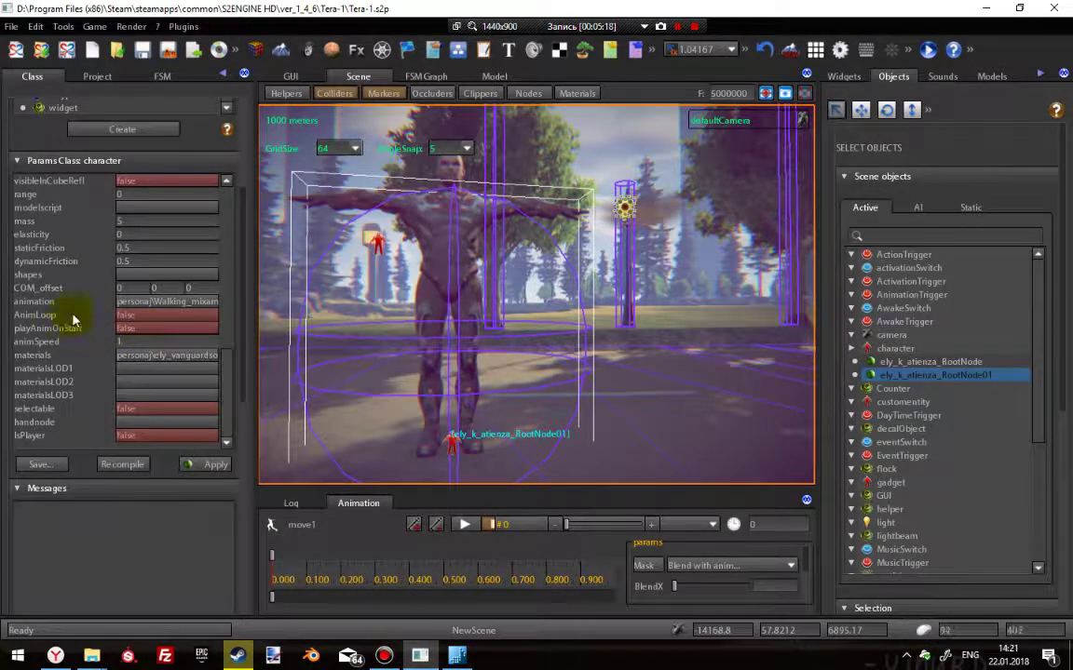
Set the character's AnimLoop and playAnimOnStart parameters to true.
{"action": "left_click", "coordinate": [159, 317]}
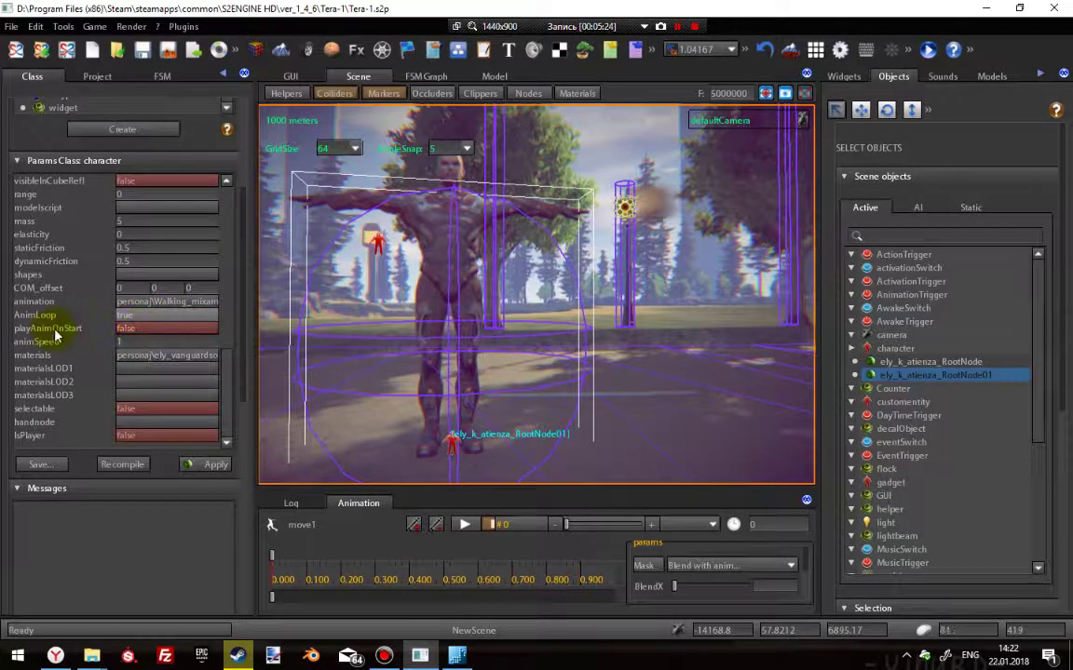
{"action": "left_click", "coordinate": [149, 329]}
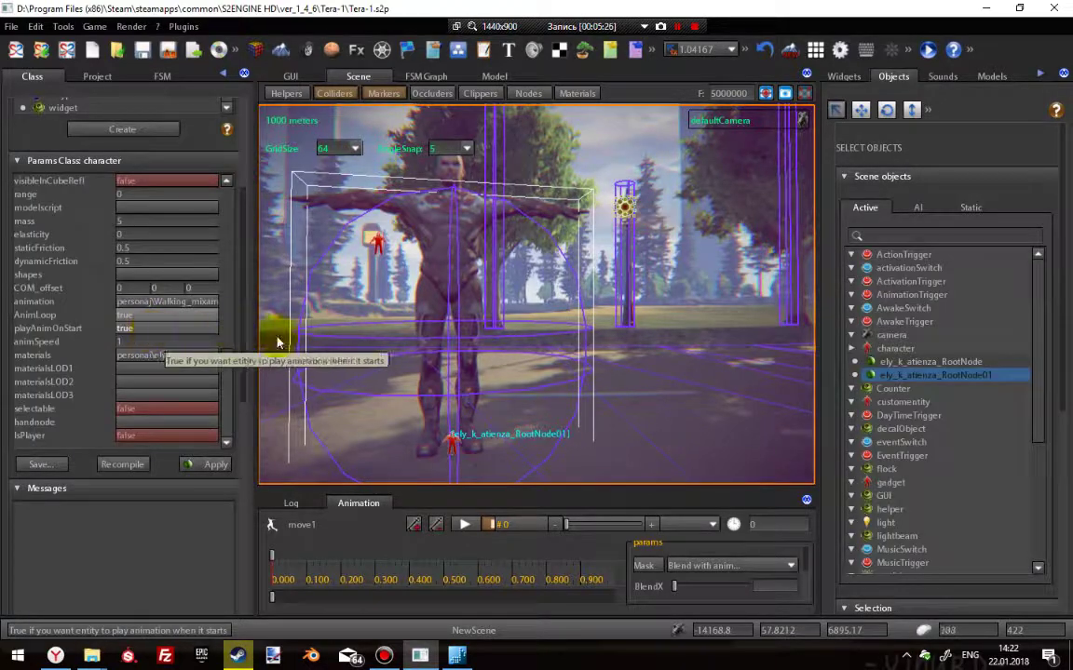
{"action": "left_click_drag", "start_coordinate": [280, 335], "coordinate": [518, 269]}
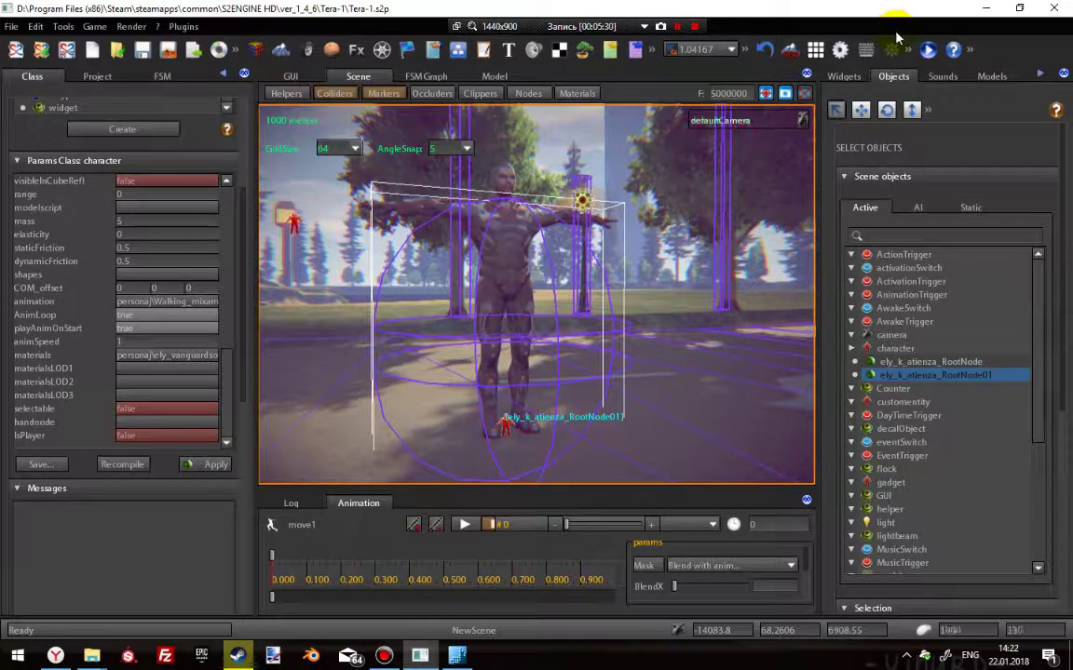
Rotate the character around its vertical axis to a Y orientation of 85 degrees.
{"action": "left_click", "coordinate": [887, 111]}
{"action": "left_click_drag", "start_coordinate": [508, 448], "coordinate": [485, 448]}
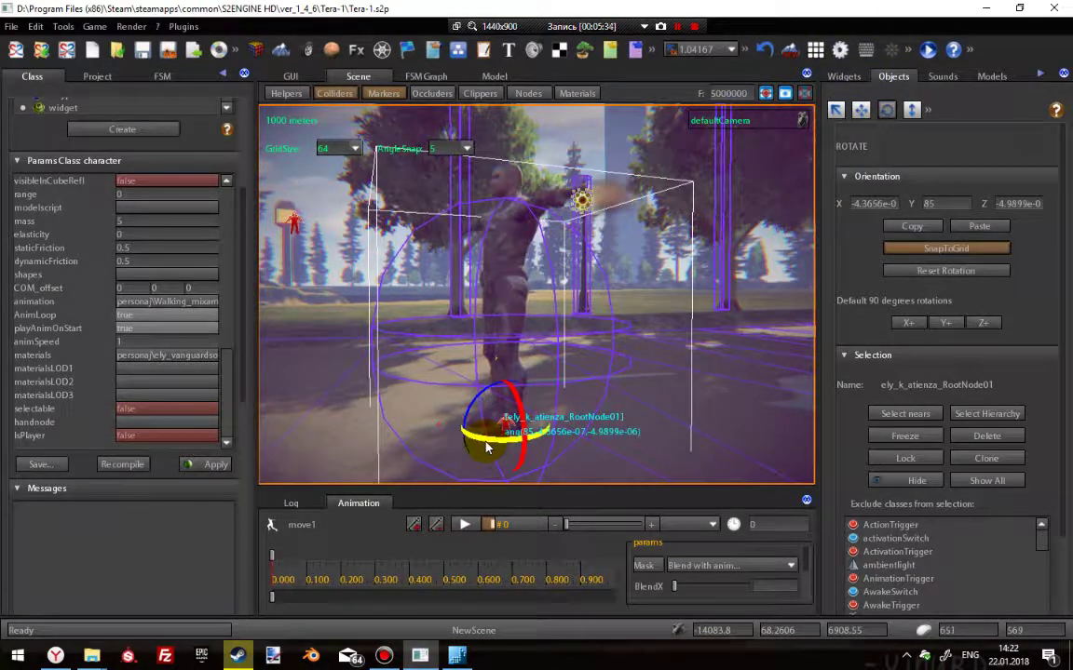
{"action": "left_click_drag", "start_coordinate": [392, 322], "coordinate": [863, 160]}
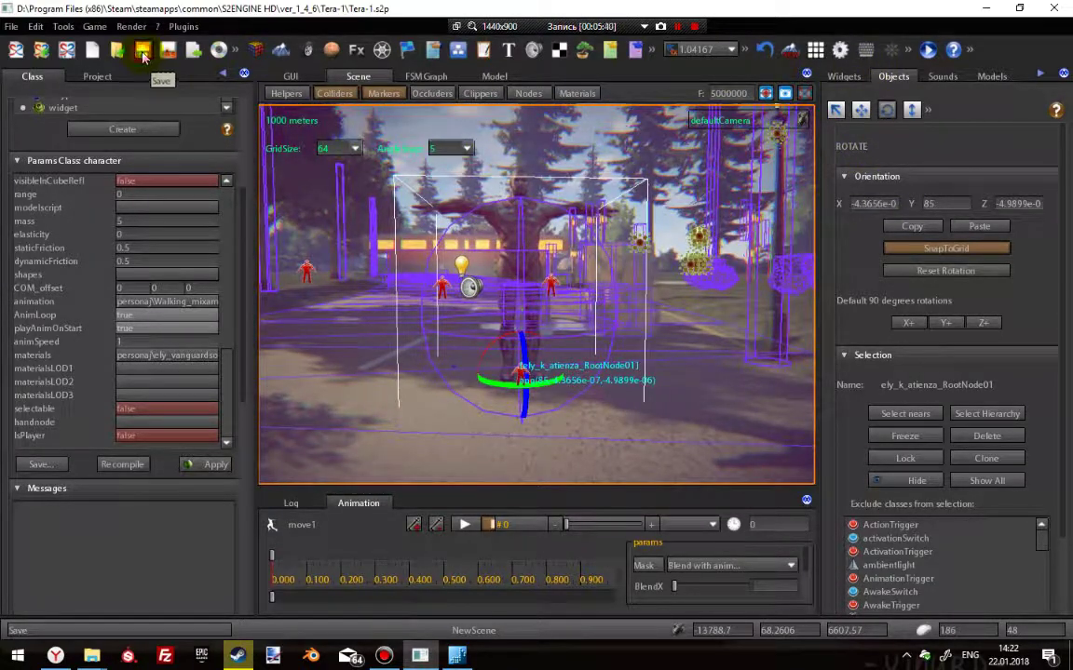
Replace the character's animation parameter with Walking (1)_mixamo.com.an2 from the personaj folder and apply the change.
{"action": "left_click", "coordinate": [213, 464]}
{"action": "left_click_drag", "start_coordinate": [467, 282], "coordinate": [570, 280]}
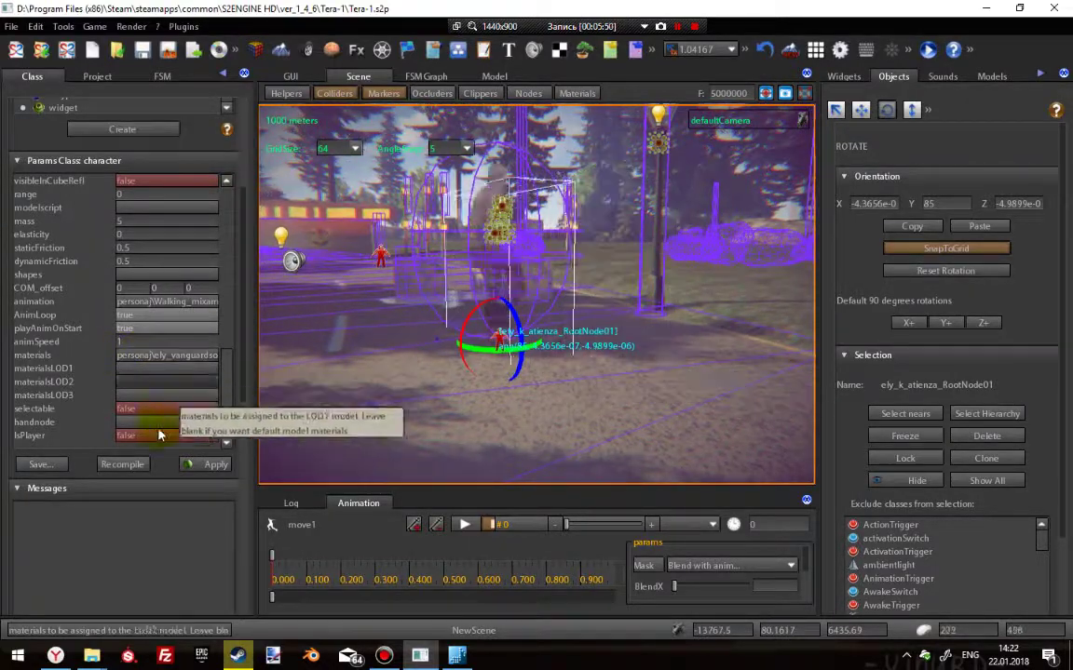
{"action": "left_click", "coordinate": [155, 301]}
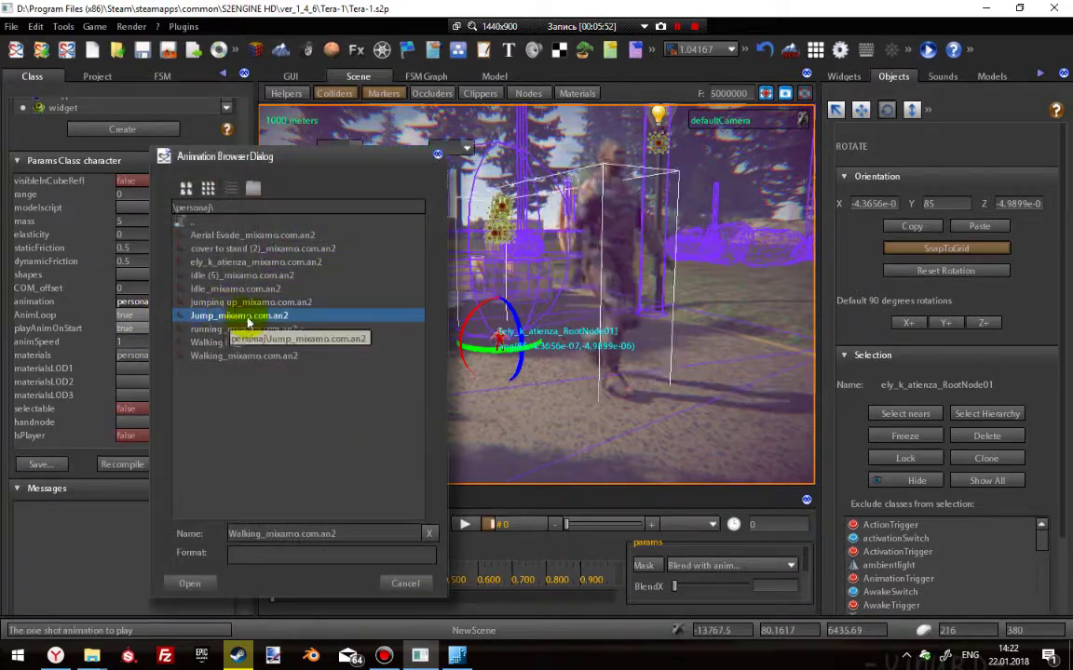
{"action": "left_click", "coordinate": [221, 343]}
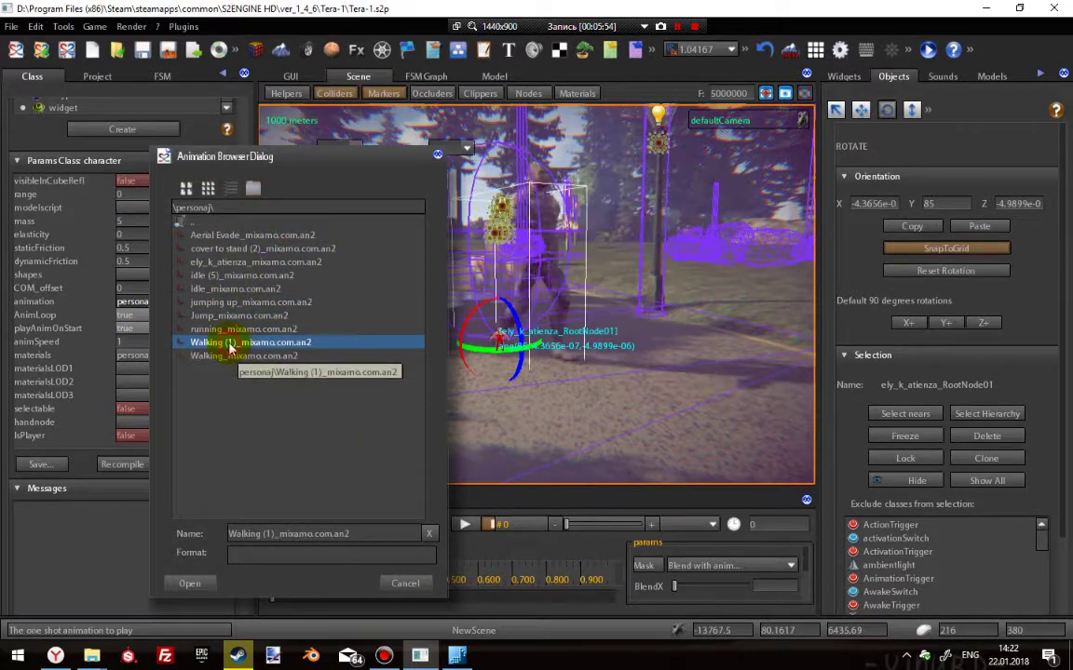
{"action": "left_click", "coordinate": [186, 583]}
{"action": "left_click", "coordinate": [212, 464]}
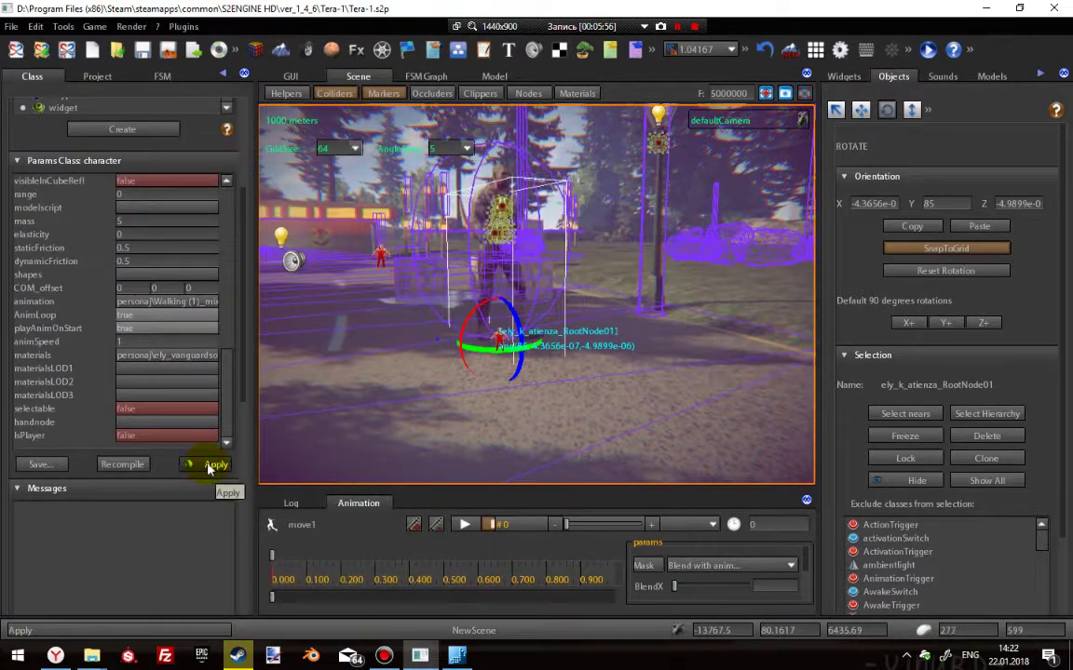
Check the walking animation from several sides, hiding the colliders for a clear view and showing them again.
{"action": "right_click_drag", "start_coordinate": [634, 343], "coordinate": [599, 366]}
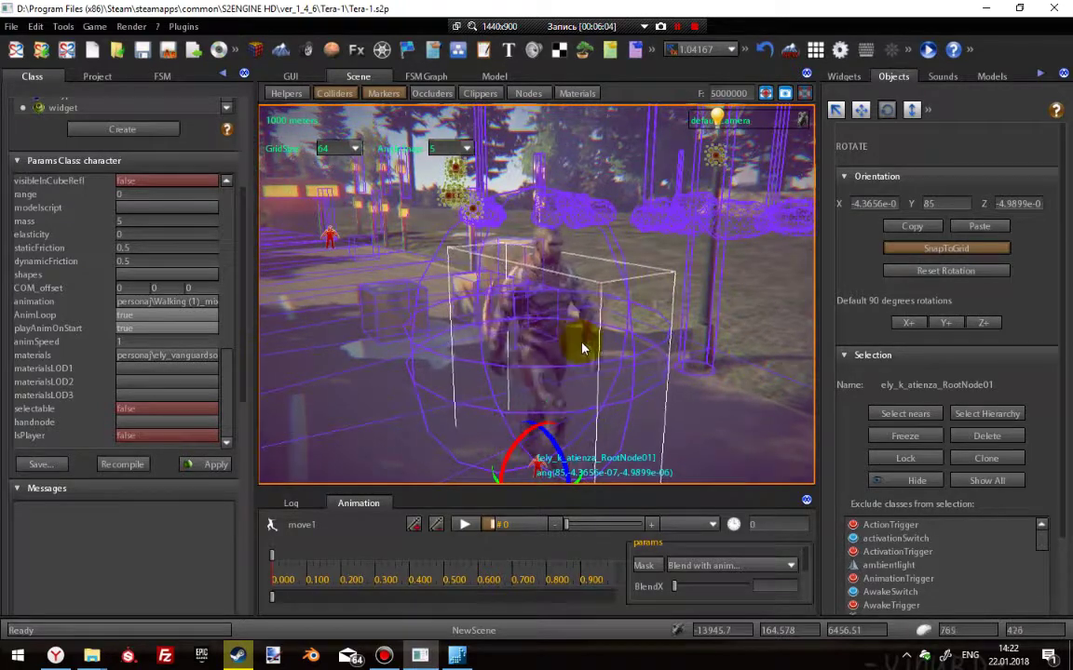
{"action": "right_click_drag", "start_coordinate": [507, 354], "coordinate": [573, 335]}
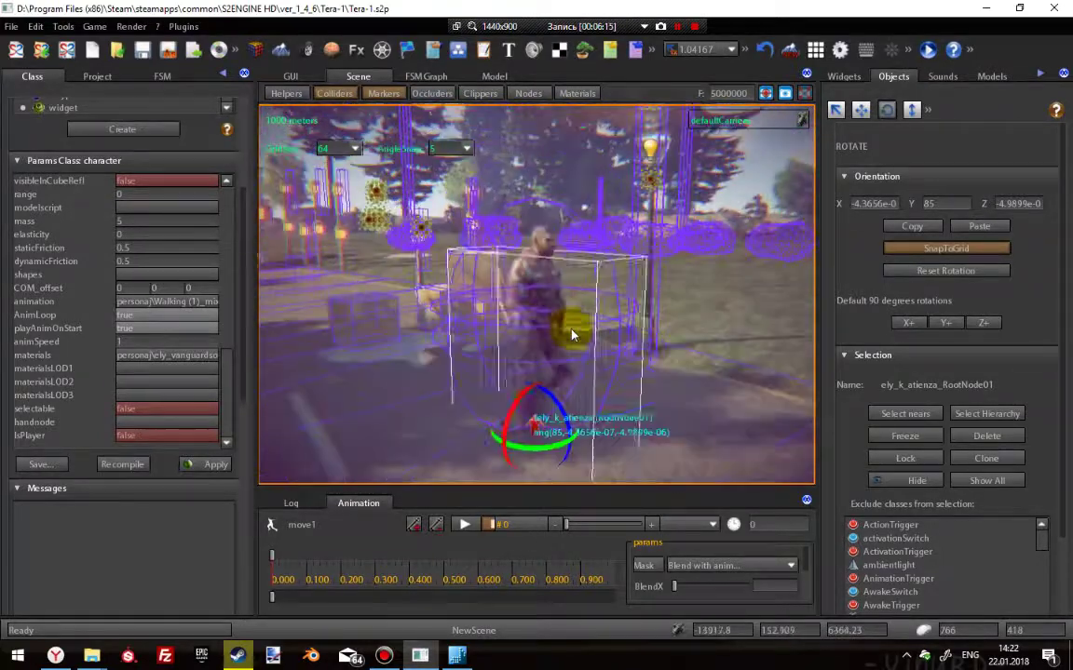
{"action": "left_click", "coordinate": [335, 93]}
{"action": "left_click_drag", "start_coordinate": [455, 311], "coordinate": [545, 305]}
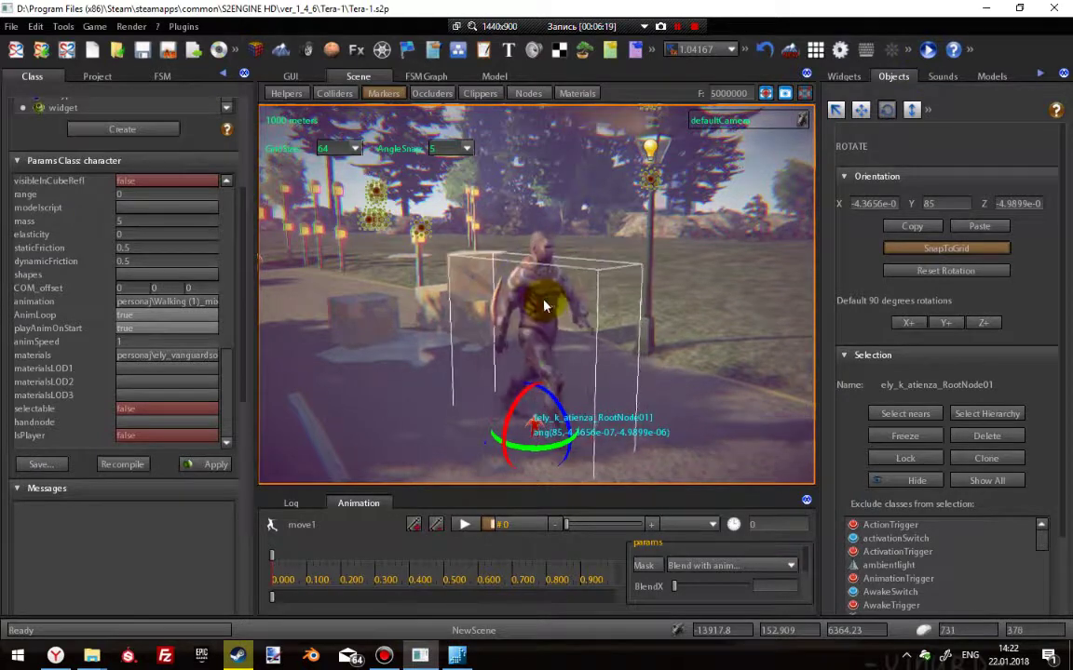
{"action": "left_click", "coordinate": [335, 93]}
Set the first dims value of the walking character to 80 and apply it to narrow the collision shape.
{"action": "scroll", "coordinate": [121, 335], "scroll_direction": "down", "scroll_amount": 10}
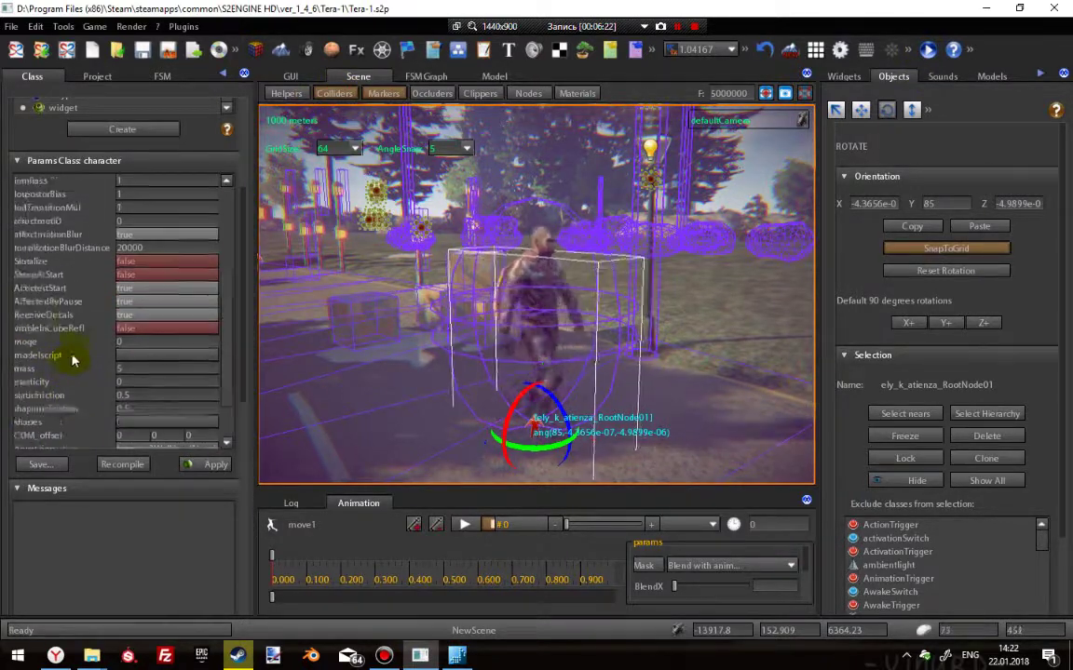
{"action": "scroll", "coordinate": [88, 368], "scroll_direction": "up", "scroll_amount": 5}
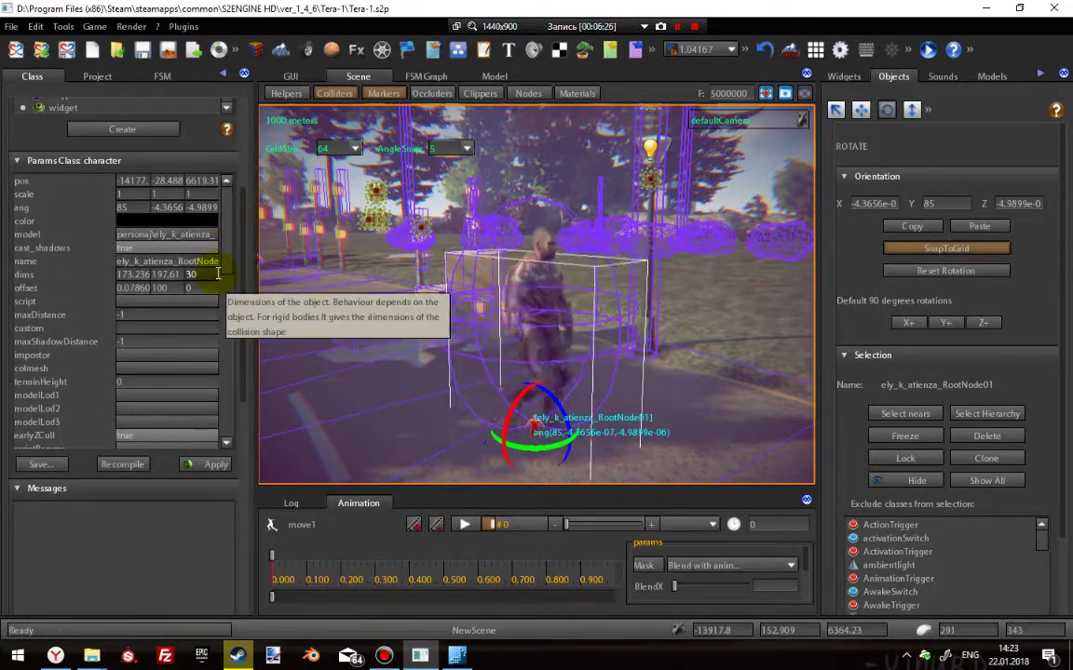
{"action": "double_click", "coordinate": [135, 274]}
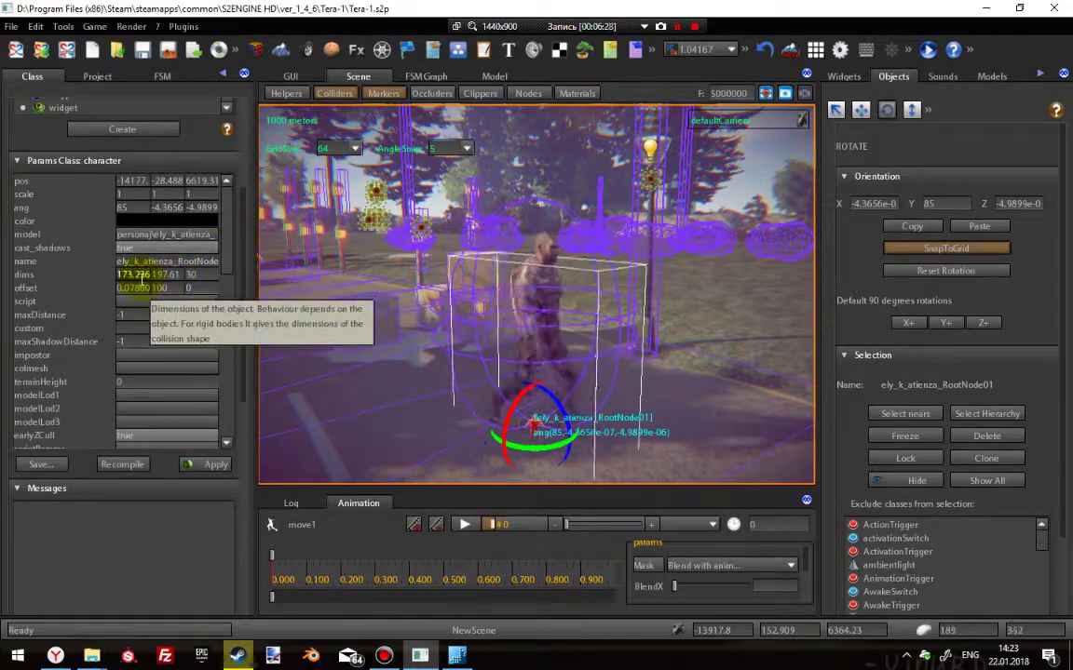
{"action": "left_click_drag", "start_coordinate": [152, 274], "coordinate": [181, 274]}
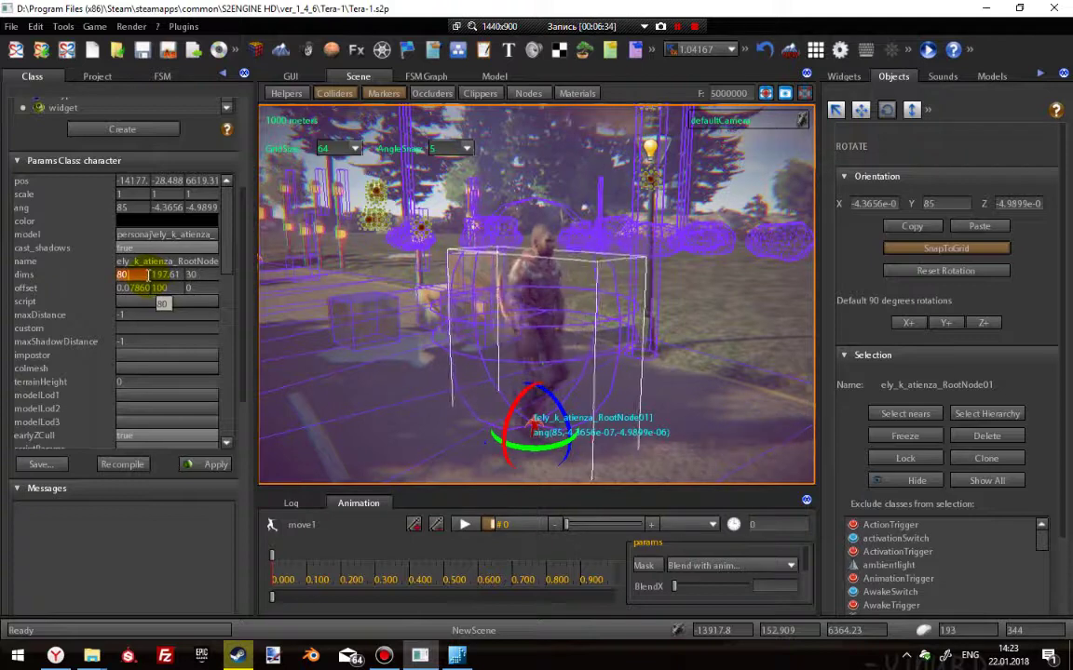
{"action": "left_click", "coordinate": [215, 463]}
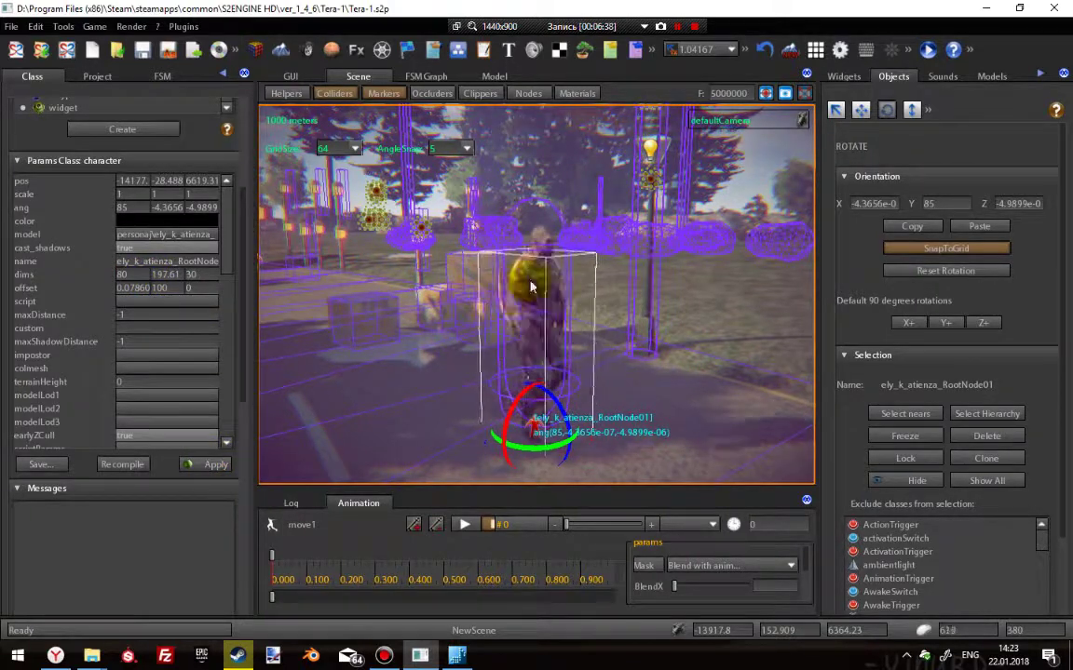
Select the other character beside the rocks and apply its parameters with a first dims value of 80.
{"action": "right_click_drag", "start_coordinate": [525, 258], "coordinate": [663, 312]}
{"action": "left_click", "coordinate": [661, 309]}
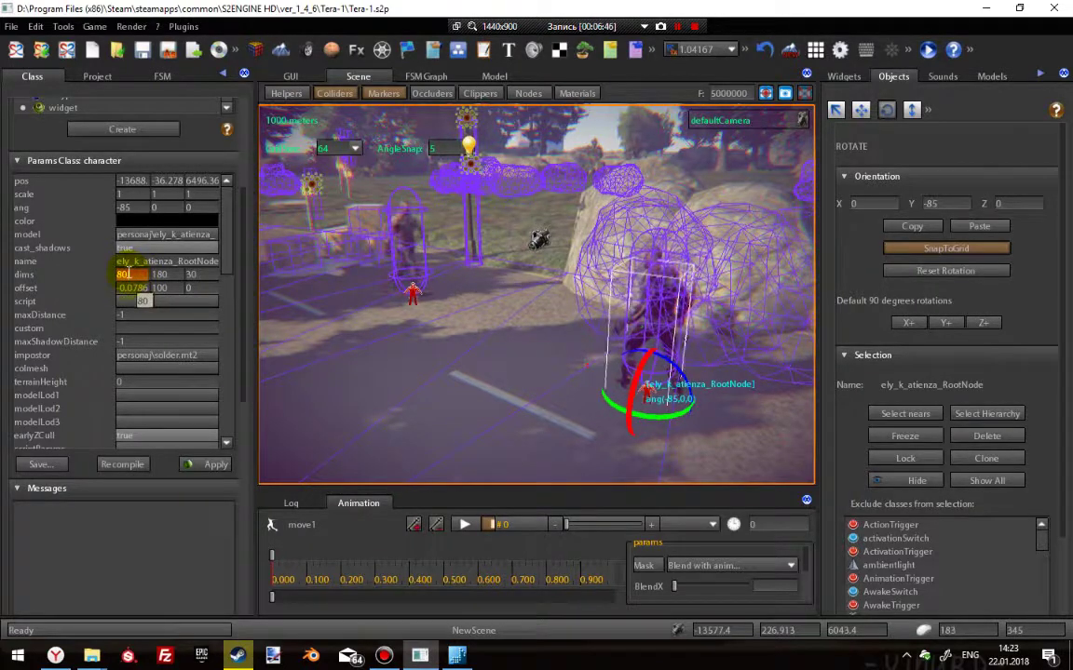
{"action": "left_click", "coordinate": [202, 464]}
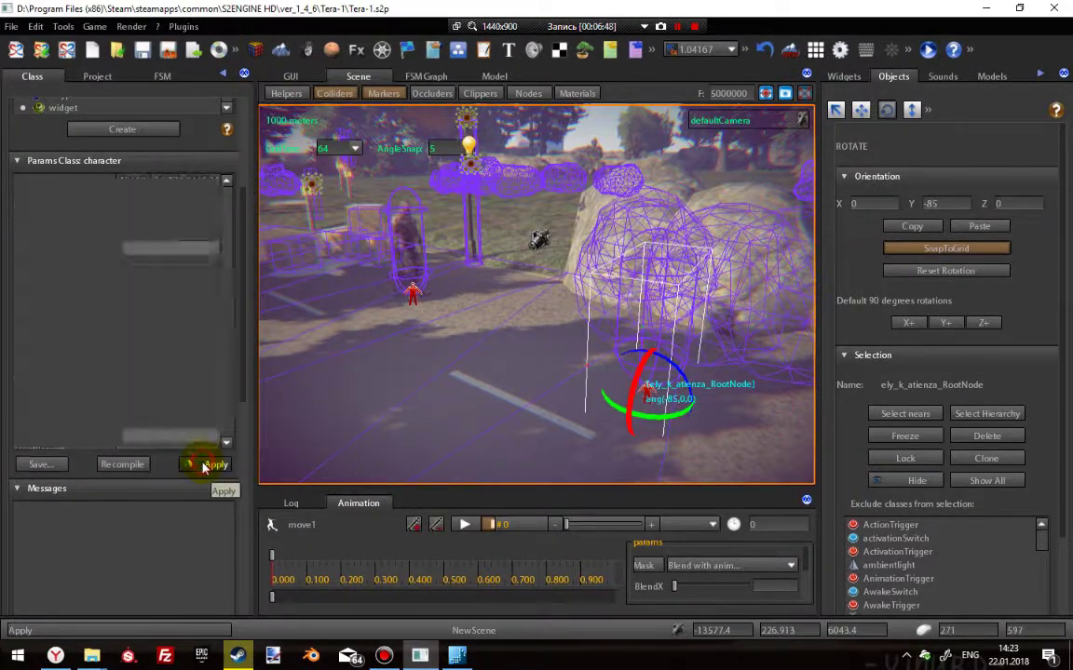
Activate the Translate tool, run the game to test both characters, and return to the editor.
{"action": "left_click", "coordinate": [858, 112]}
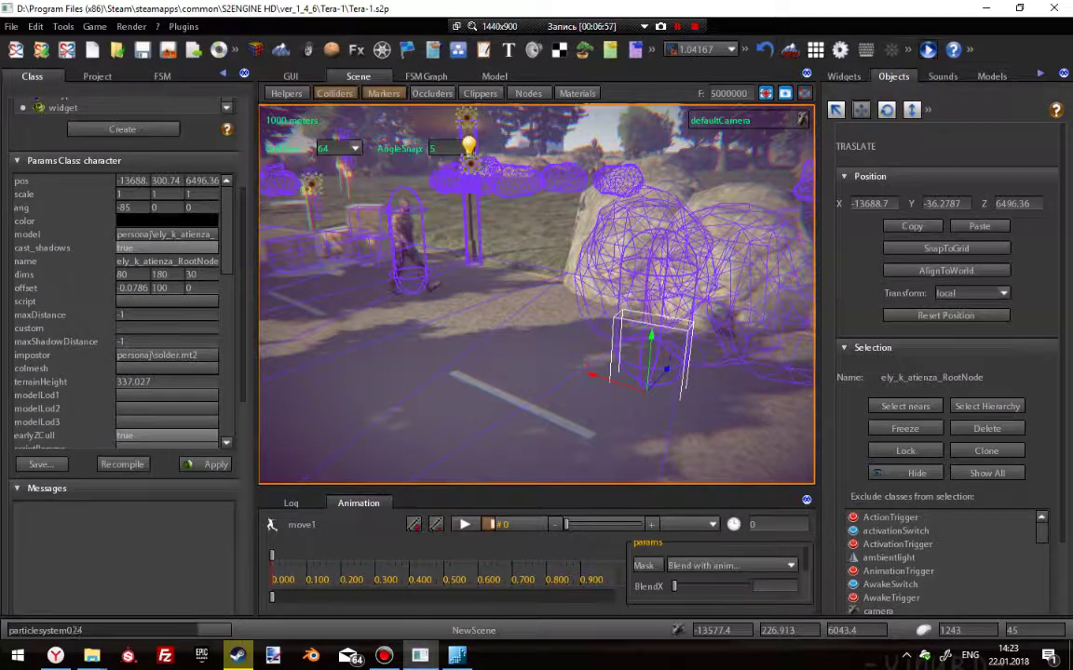
{"action": "key", "text": "F5"}
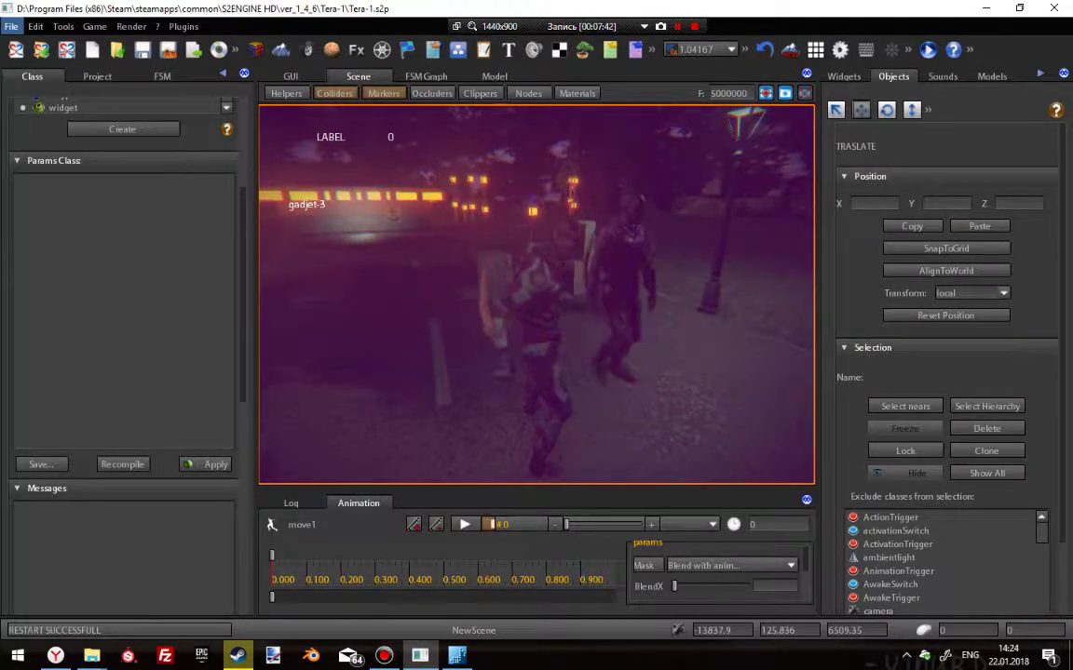
{"action": "key", "text": "Escape"}
Select the second walking character and clear its animation parameter.
{"action": "scroll", "coordinate": [577, 239], "scroll_direction": "down", "scroll_amount": 5}
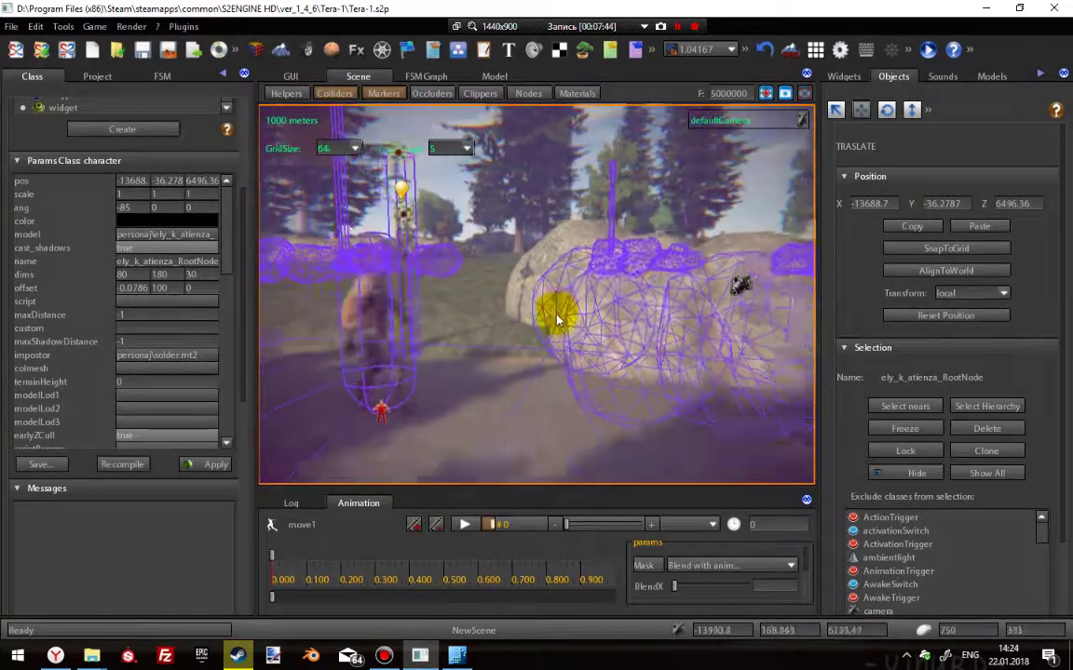
{"action": "key", "text": "f"}
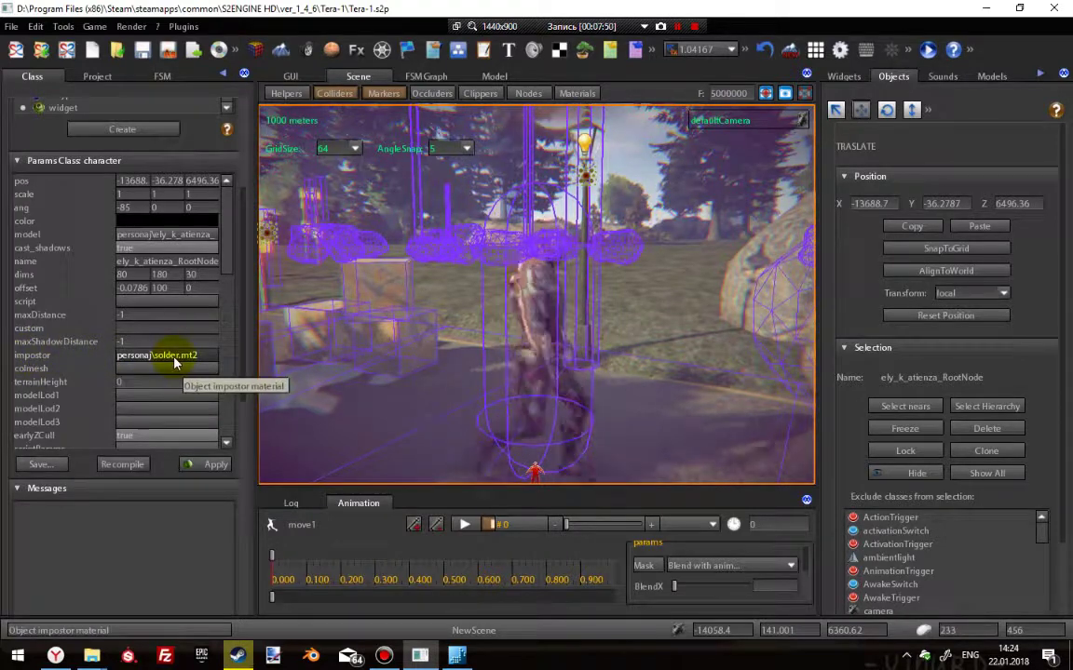
{"action": "scroll", "coordinate": [163, 390], "scroll_direction": "down", "scroll_amount": 5}
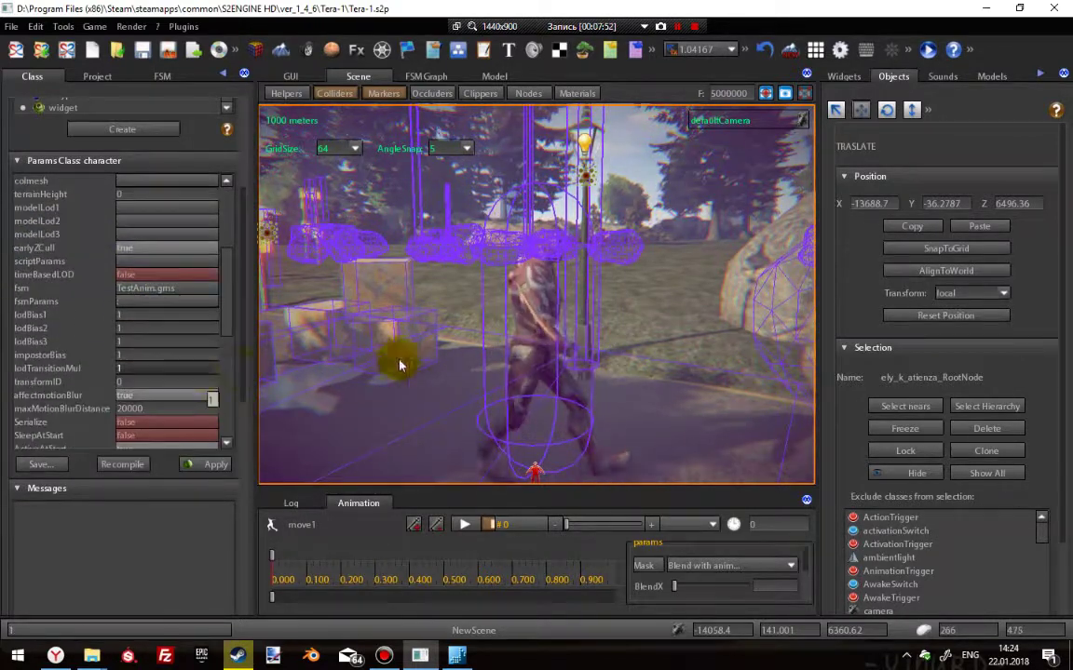
{"action": "left_click", "coordinate": [470, 292]}
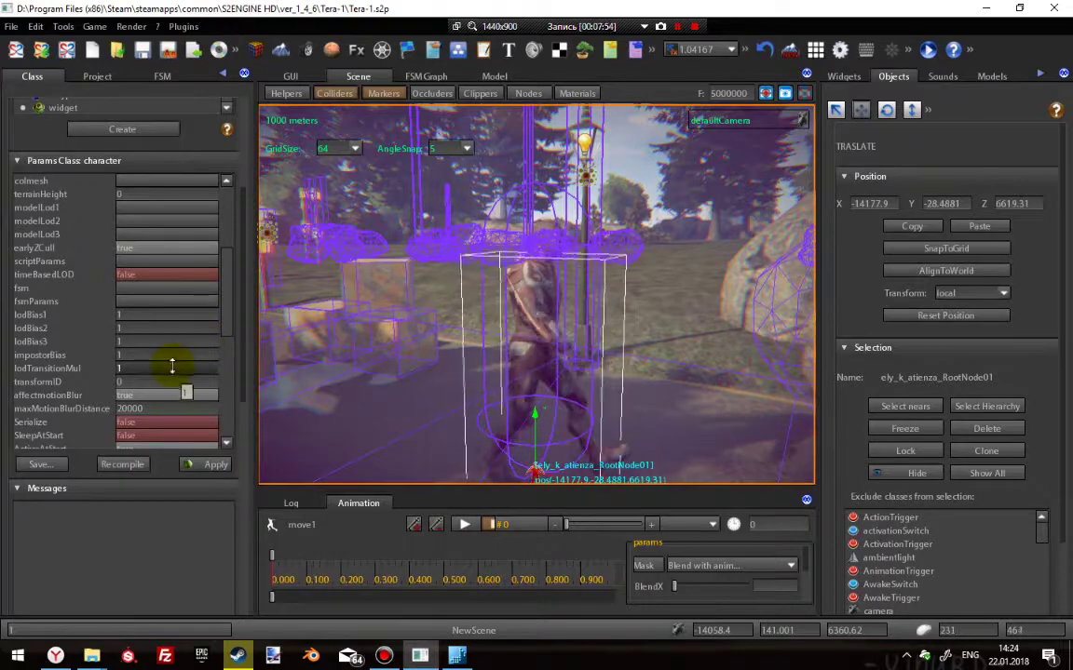
{"action": "scroll", "coordinate": [172, 368], "scroll_direction": "down", "scroll_amount": 3}
{"action": "scroll", "coordinate": [174, 380], "scroll_direction": "down", "scroll_amount": 3}
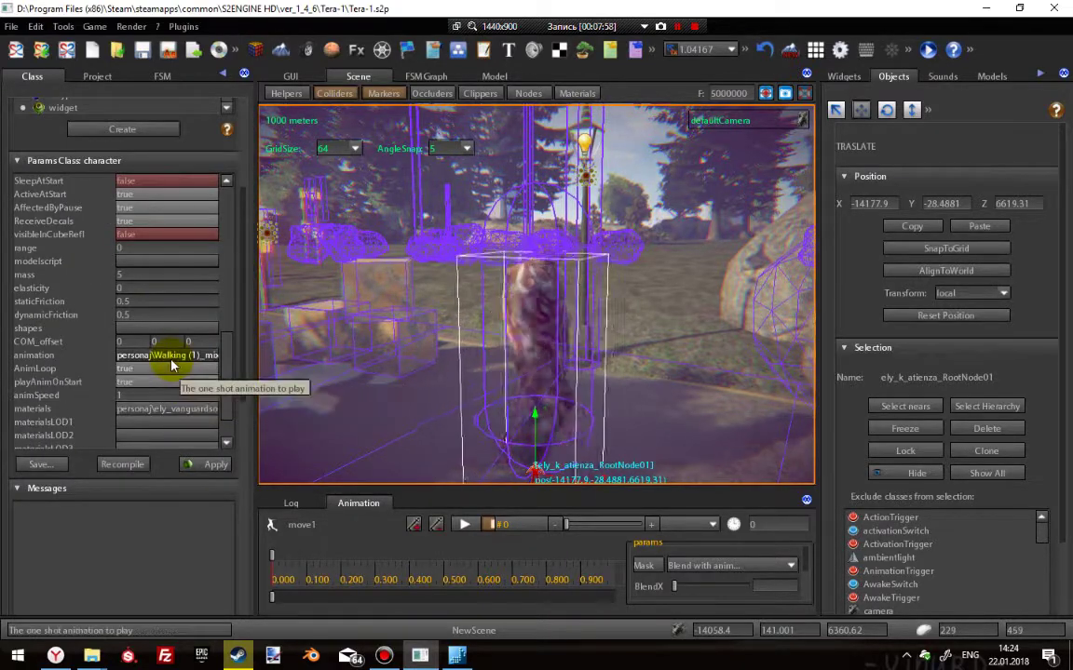
{"action": "right_click", "coordinate": [173, 357]}
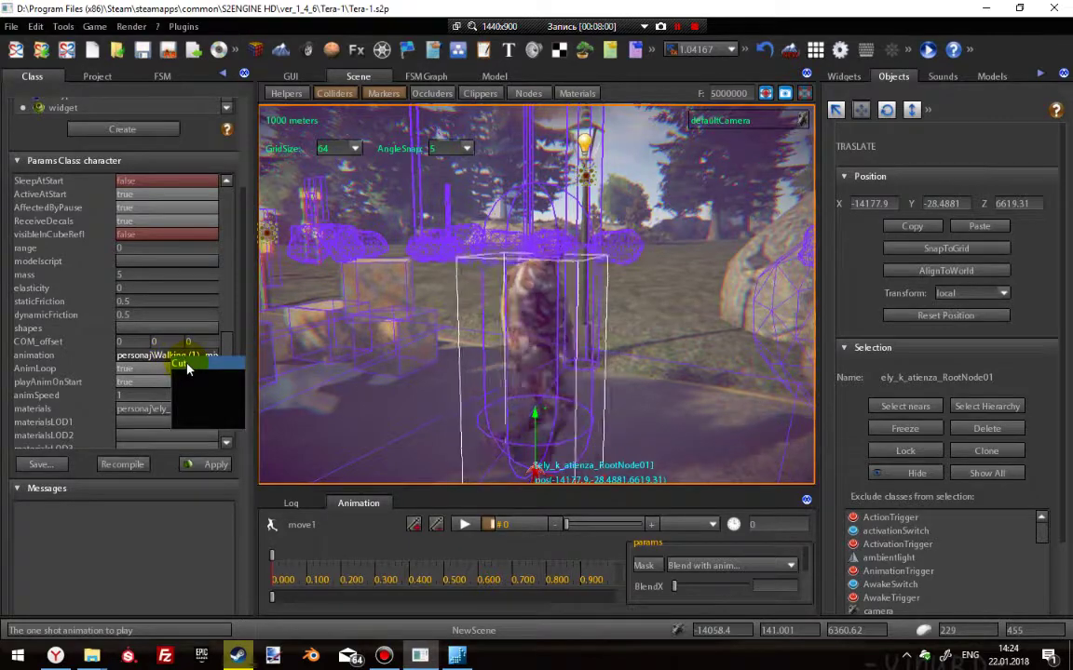
{"action": "left_click", "coordinate": [186, 367]}
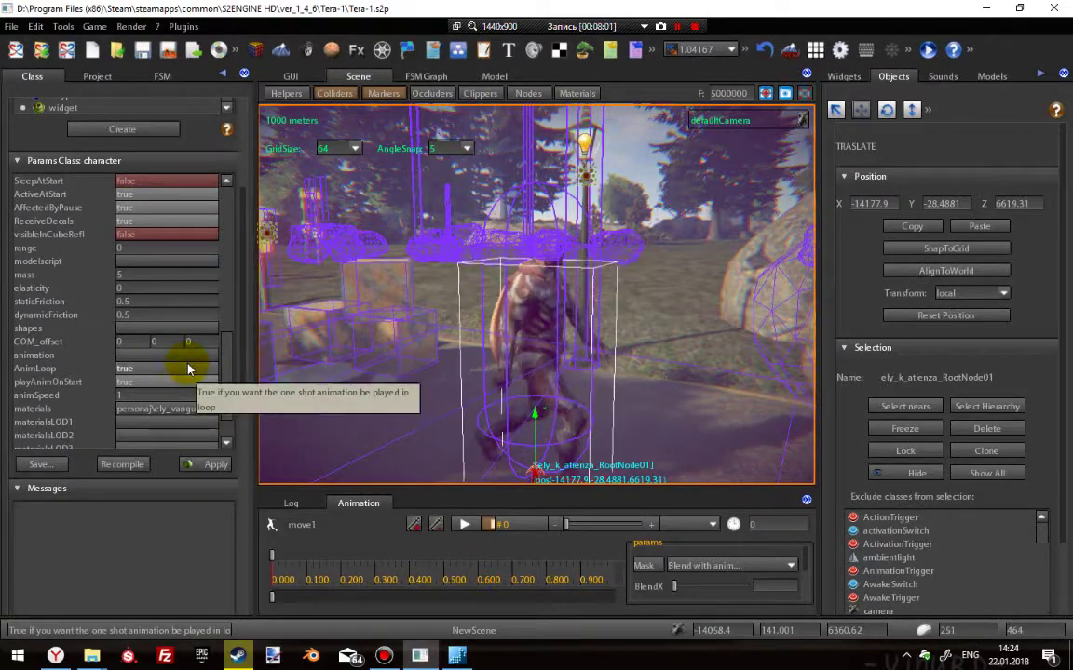
Set the character's AnimLoop and playAnimOnStart parameters to false and apply the changes.
{"action": "left_click", "coordinate": [137, 371]}
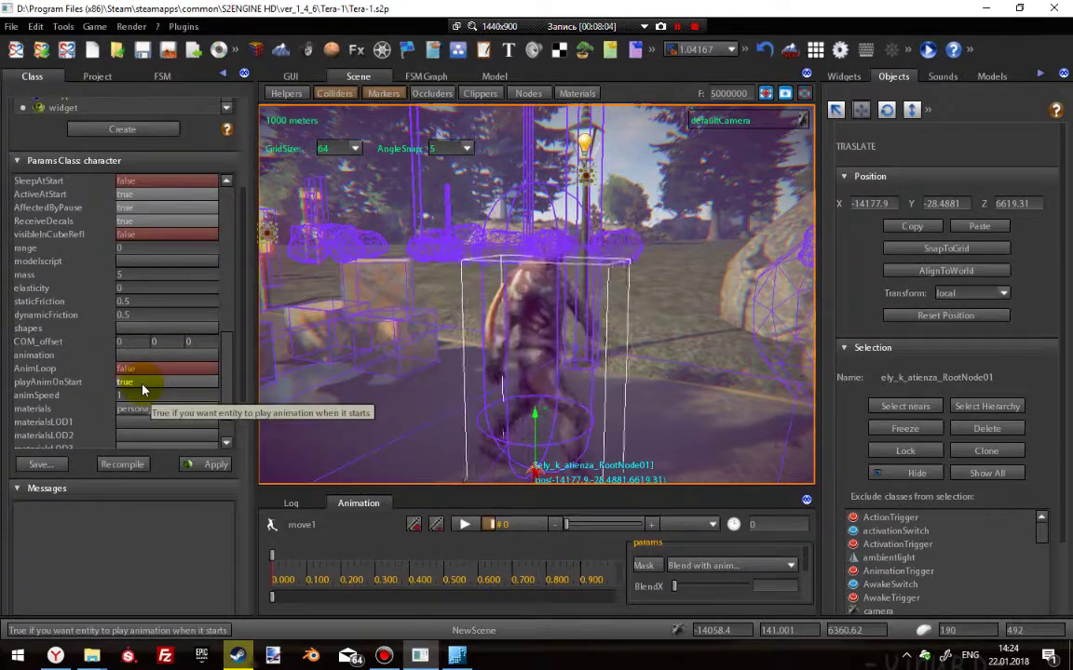
{"action": "left_click", "coordinate": [143, 384]}
{"action": "left_click", "coordinate": [206, 467]}
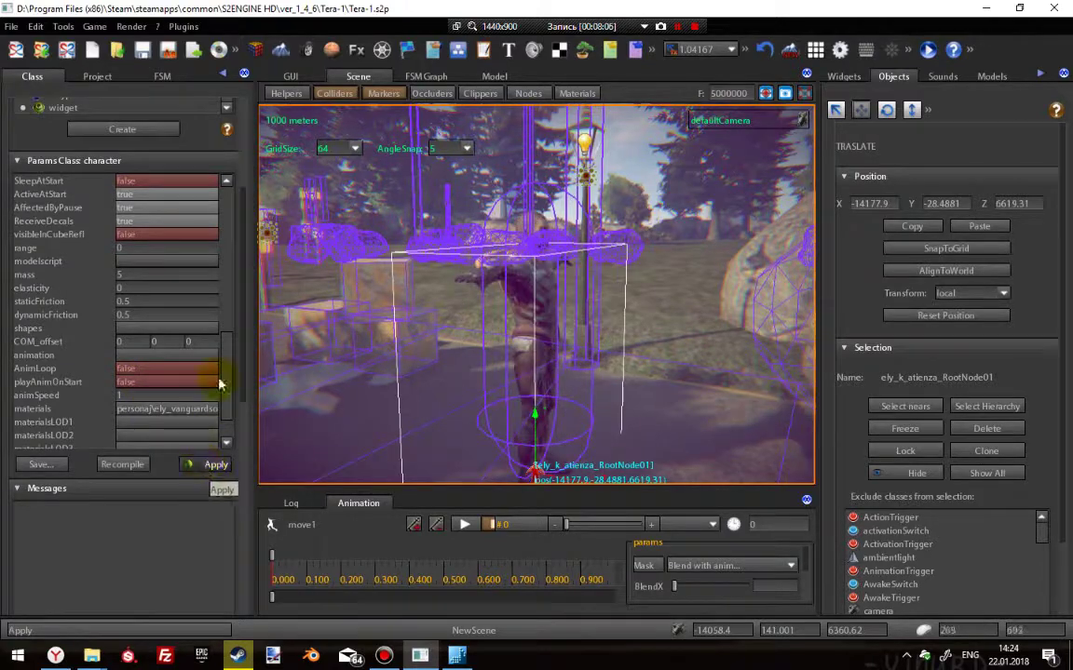
Hide the colliders and examine the character's unanimated pose from the front and up close.
{"action": "left_click_drag", "start_coordinate": [655, 323], "coordinate": [379, 316]}
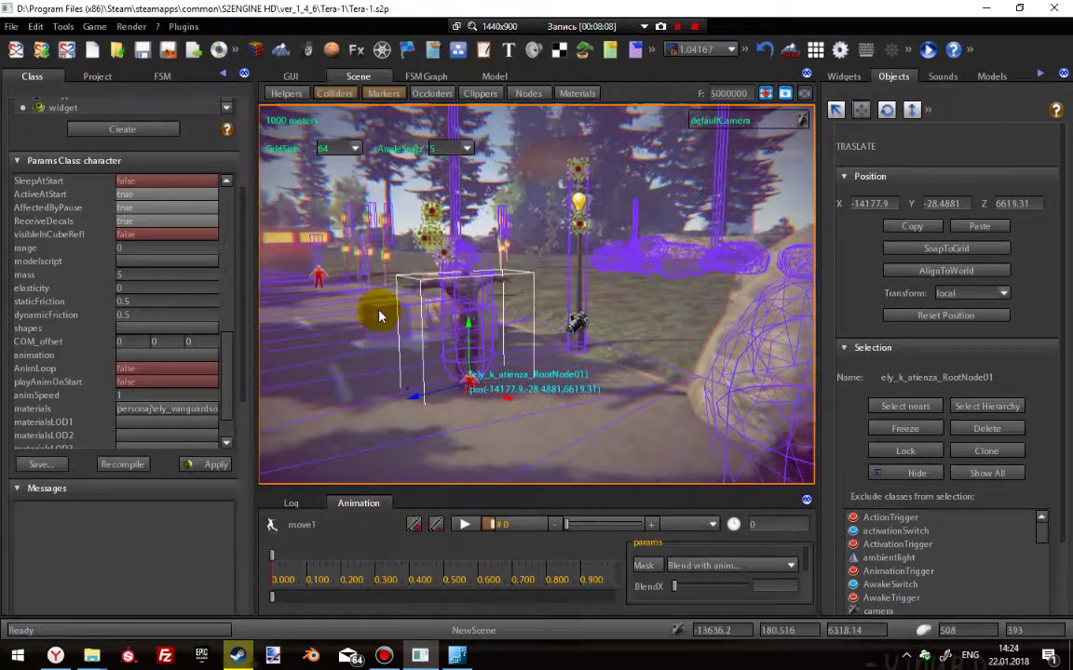
{"action": "left_click_drag", "start_coordinate": [660, 291], "coordinate": [430, 170]}
{"action": "left_click", "coordinate": [328, 95]}
{"action": "left_click_drag", "start_coordinate": [606, 275], "coordinate": [559, 274]}
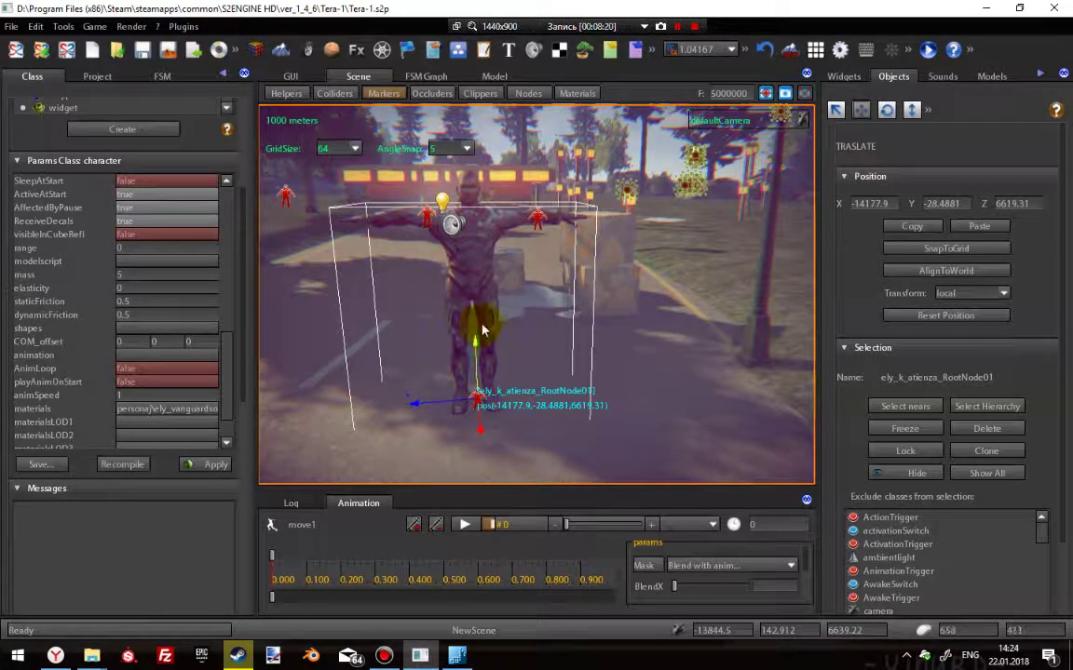
{"action": "left_click_drag", "start_coordinate": [475, 271], "coordinate": [452, 239]}
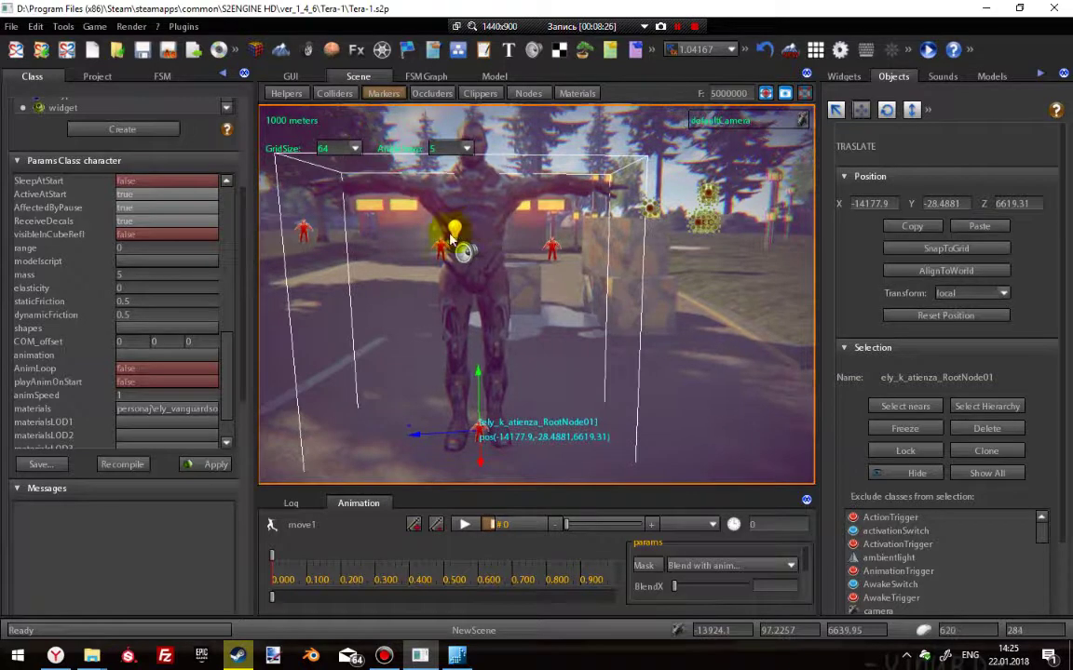
Browse the project's object and model assets in the personaj folder for the ely_k_atienza_RootNode character files.
{"action": "left_click", "coordinate": [97, 78]}
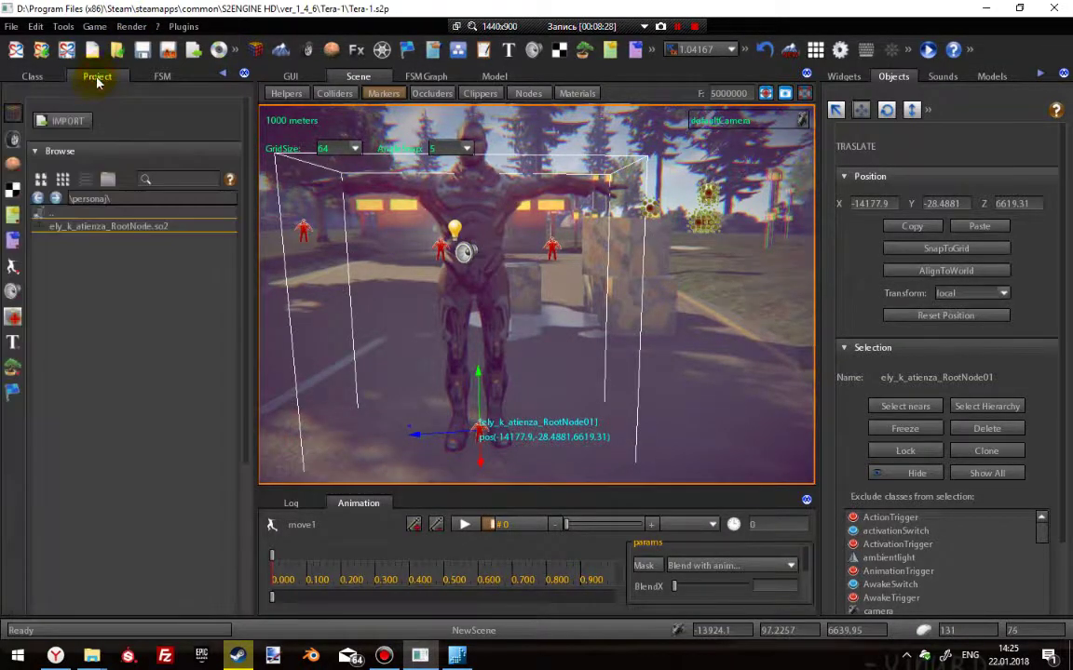
{"action": "right_click", "coordinate": [109, 234]}
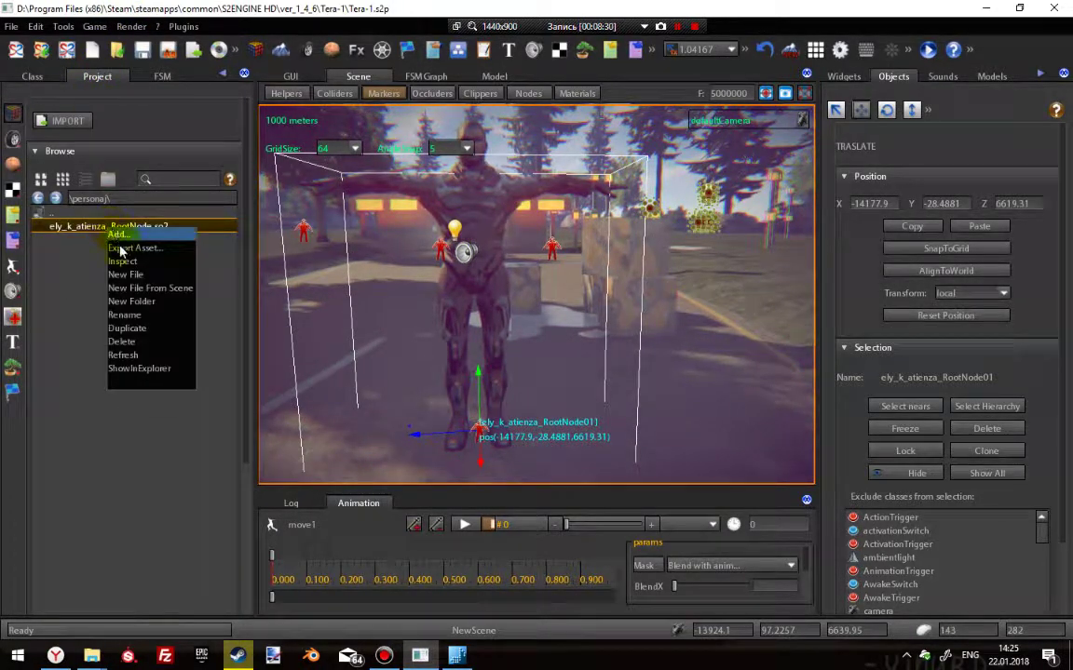
{"action": "left_click", "coordinate": [14, 141]}
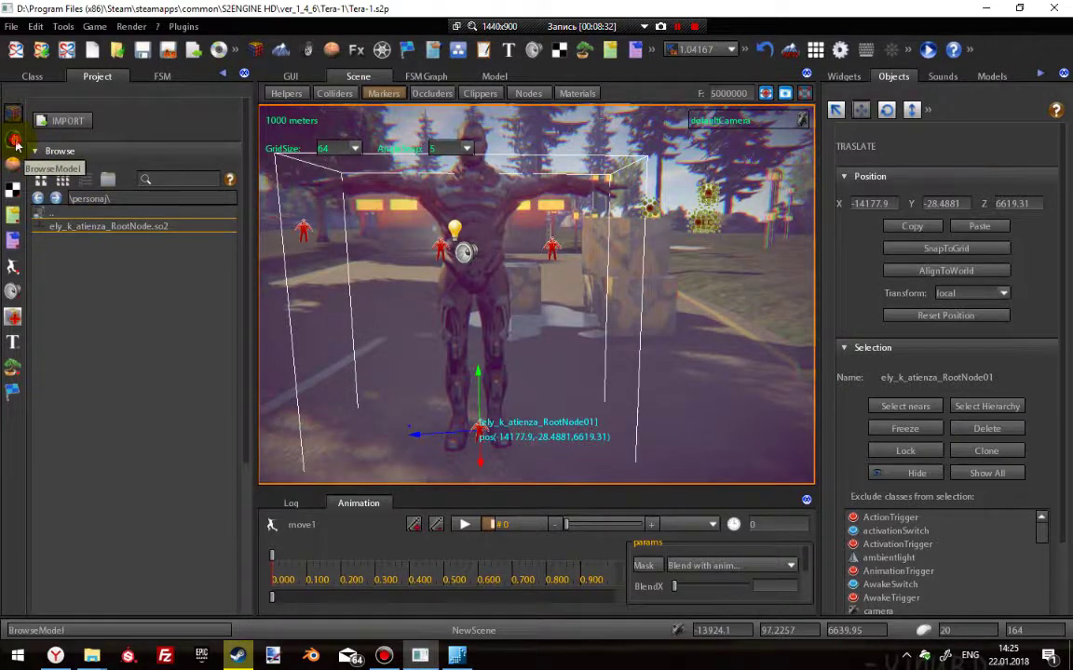
{"action": "left_click", "coordinate": [15, 140]}
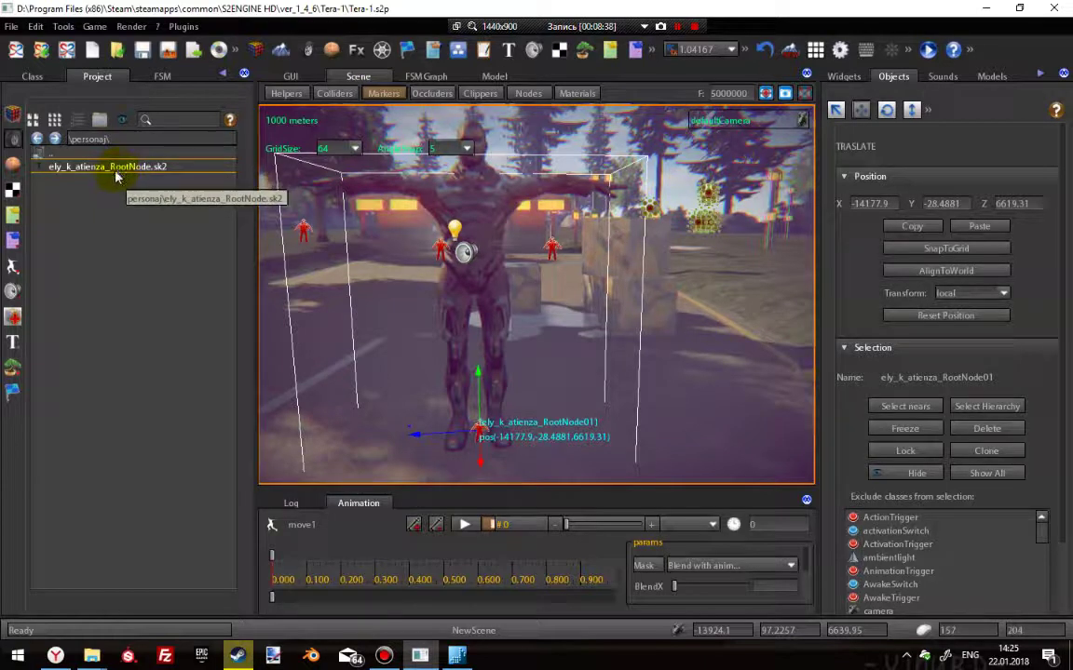
{"action": "left_click", "coordinate": [14, 117]}
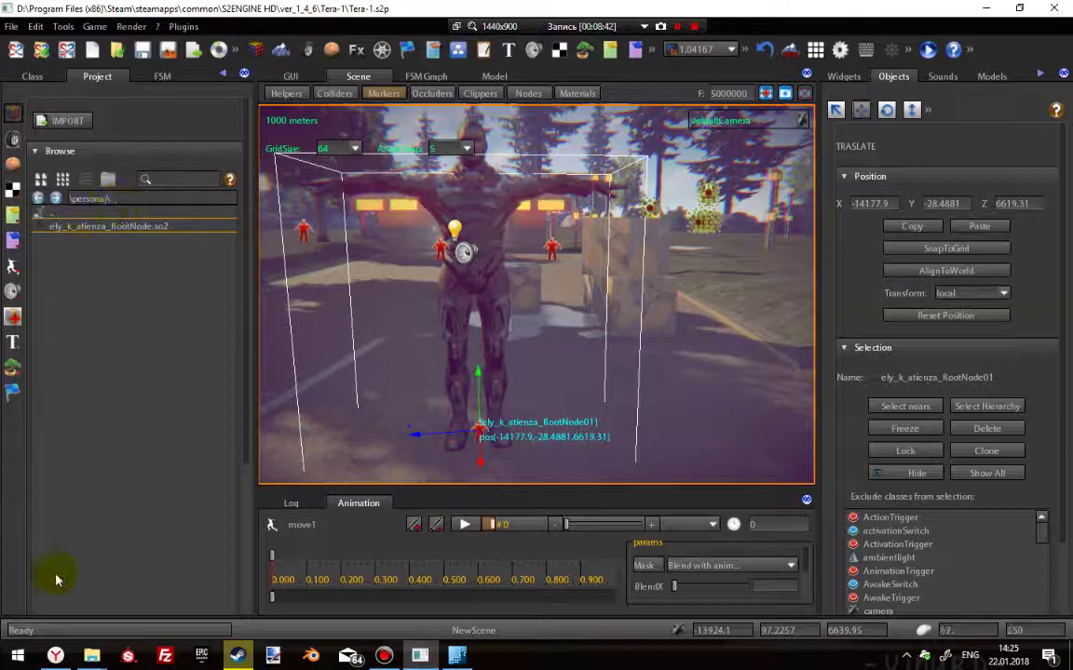
Switch to the Mixamo site in the web browser.
{"action": "left_click", "coordinate": [55, 656]}
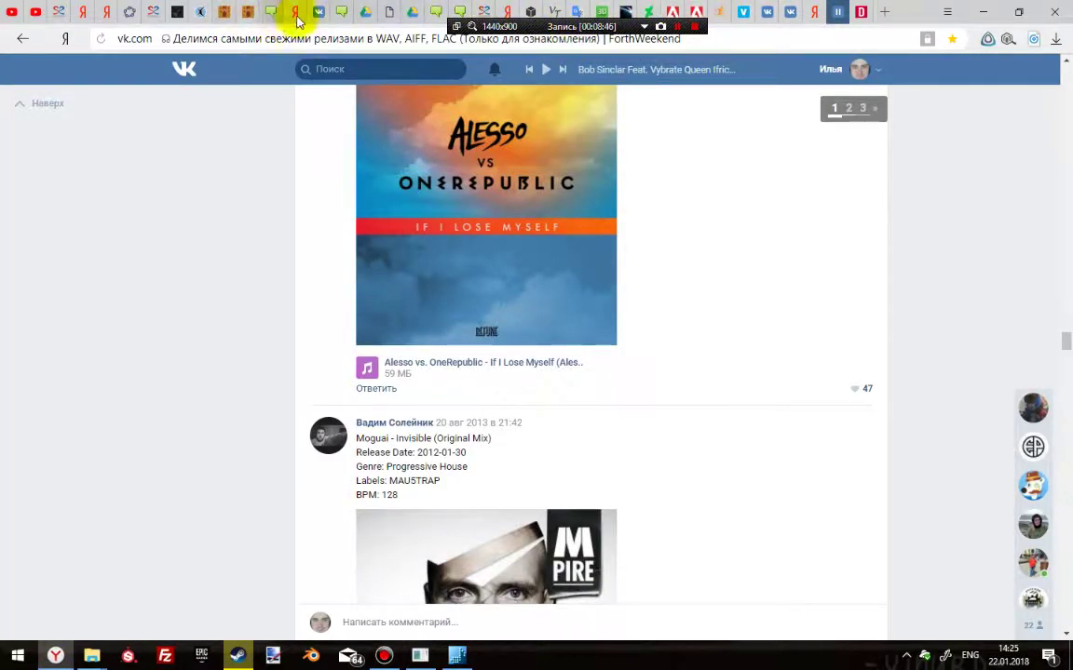
{"action": "left_click_drag", "start_coordinate": [575, 27], "coordinate": [633, 77]}
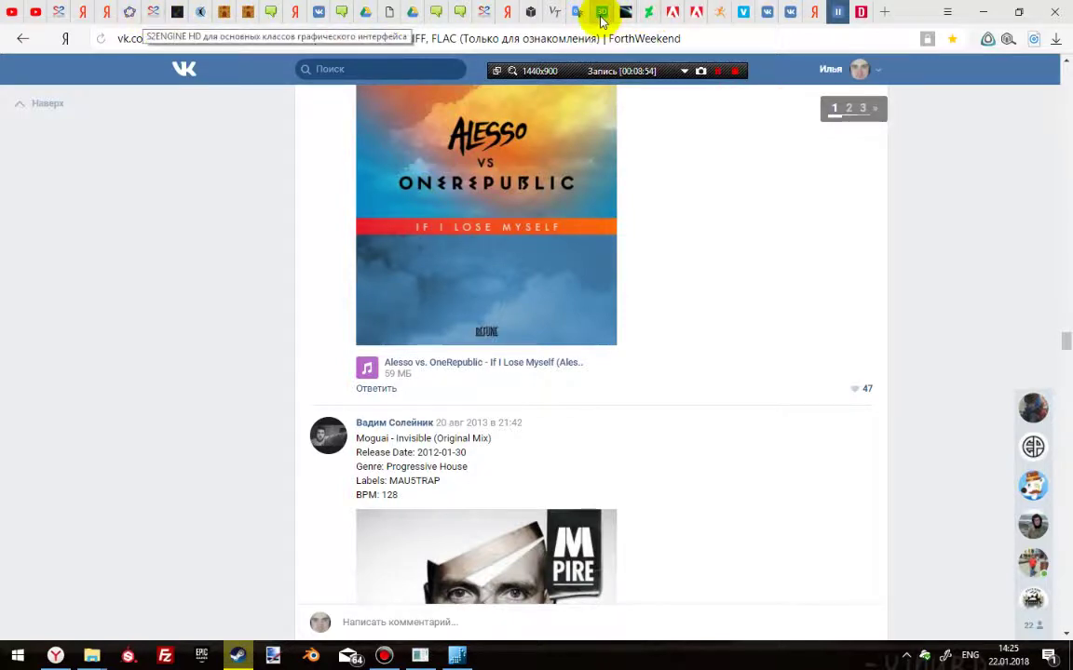
{"action": "left_click", "coordinate": [719, 17]}
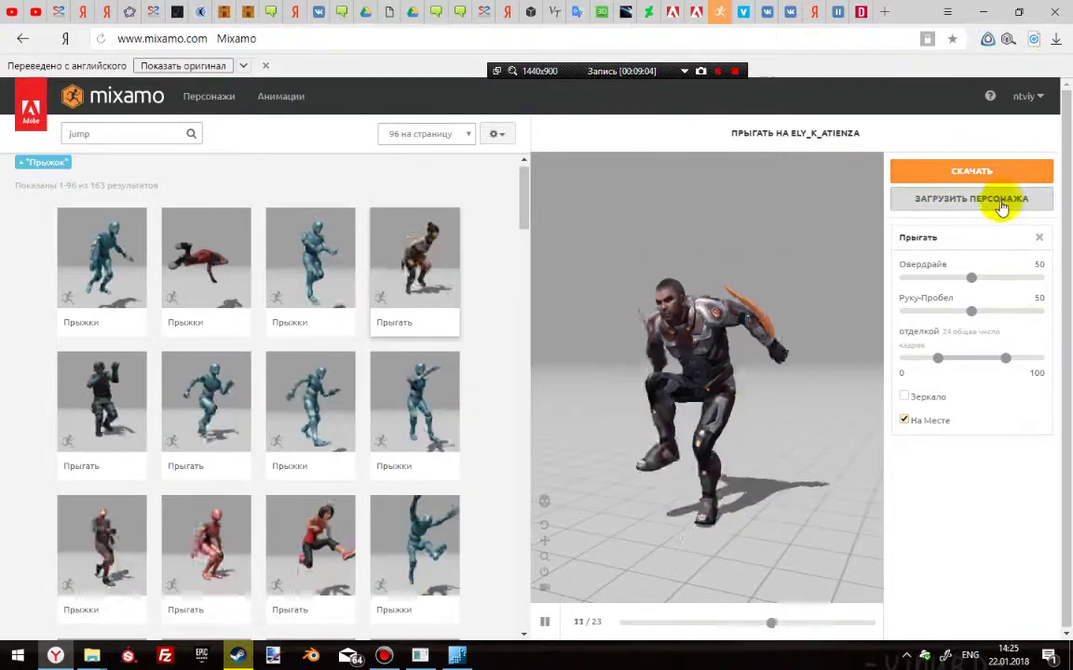
Clear the jump search in the character library and replace the current character with Тунеядец Л.
{"action": "left_click", "coordinate": [199, 101]}
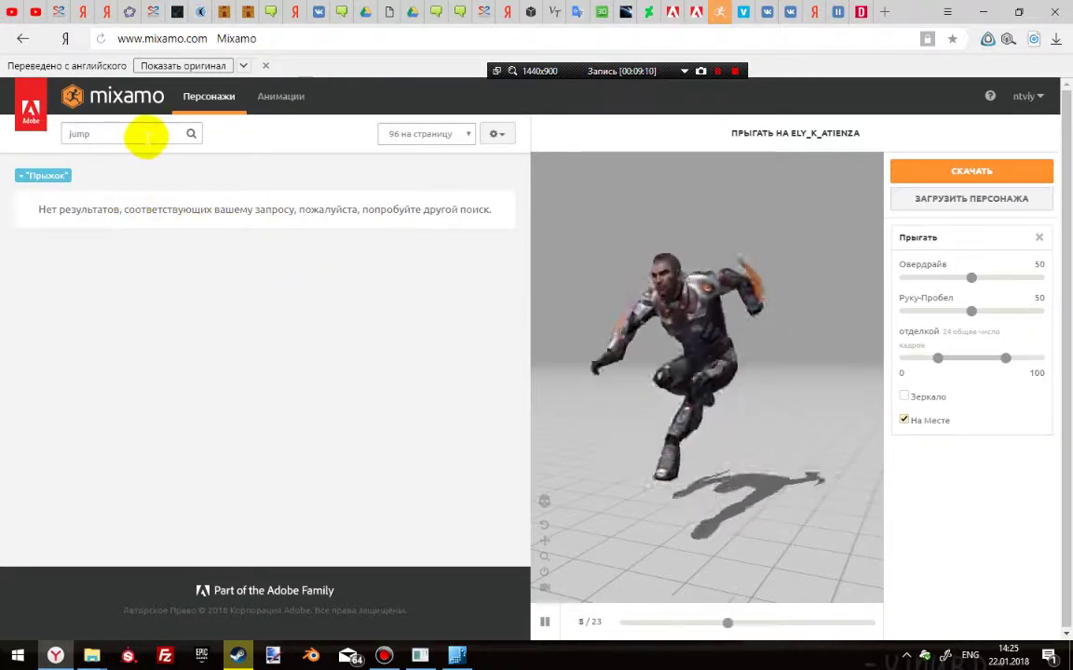
{"action": "left_click", "coordinate": [143, 134]}
{"action": "key", "text": "BackSpace"}
{"action": "key", "text": "BackSpace"}
{"action": "key", "text": "BackSpace"}
{"action": "key", "text": "BackSpace"}
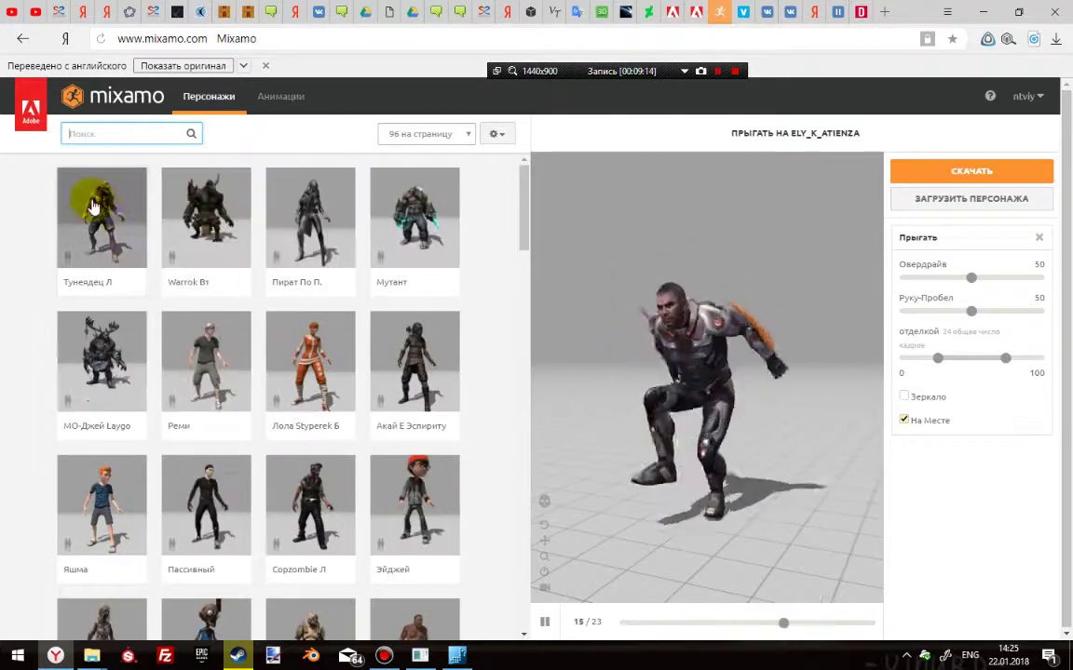
{"action": "left_click", "coordinate": [89, 196]}
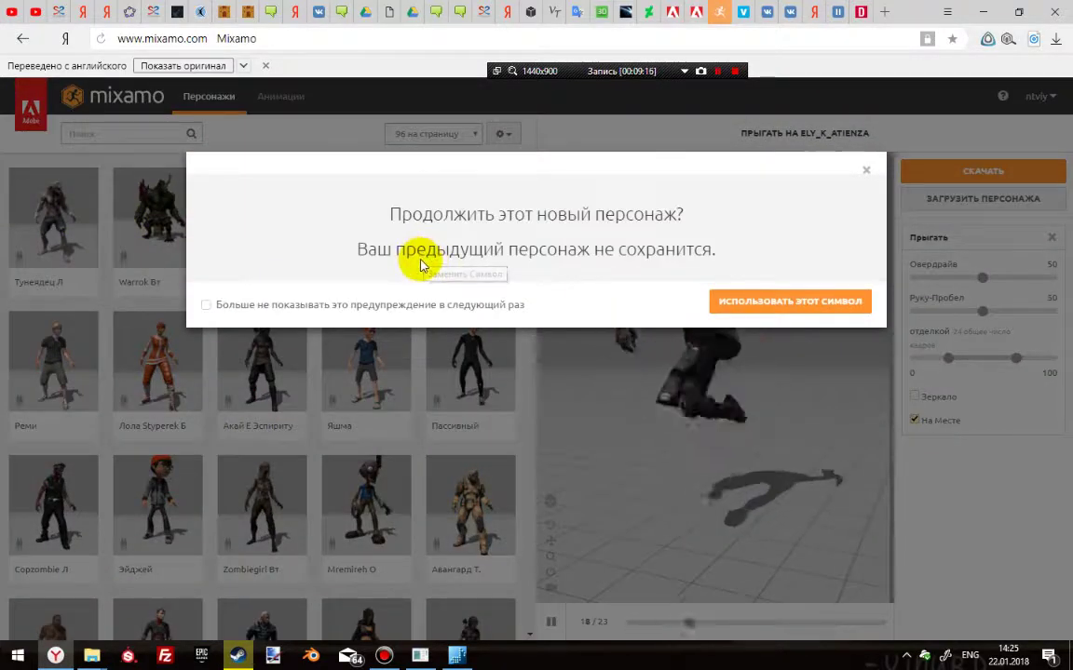
{"action": "left_click", "coordinate": [769, 308]}
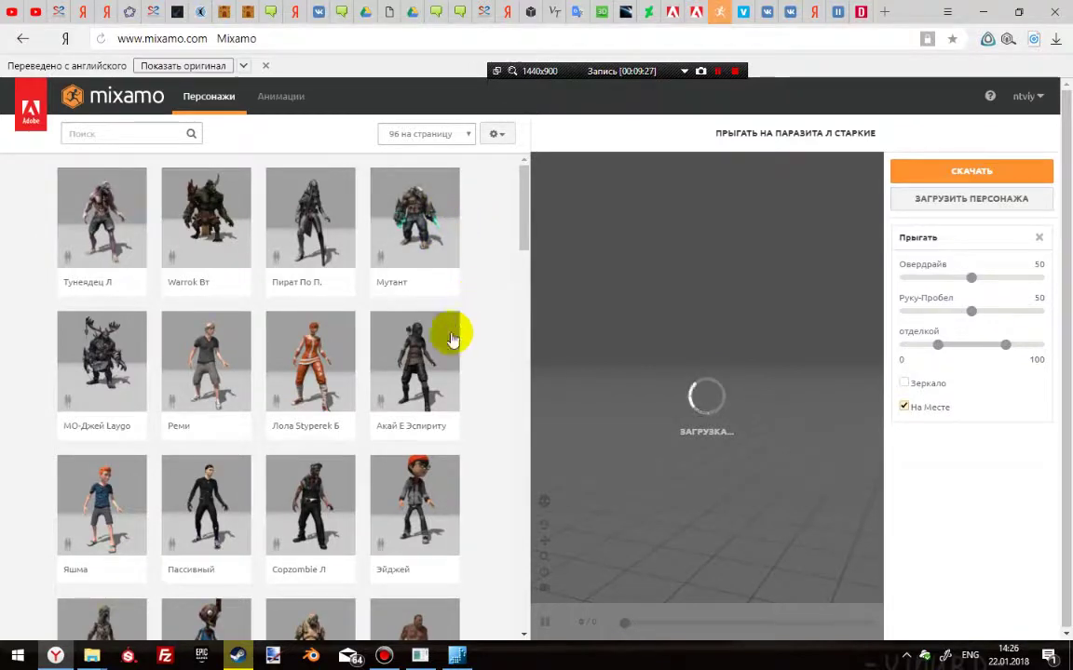
Browse the character library for other available models, keeping the current character instead of switching to Уриил В Plotexia.
{"action": "scroll", "coordinate": [284, 478], "scroll_direction": "down", "scroll_amount": 1}
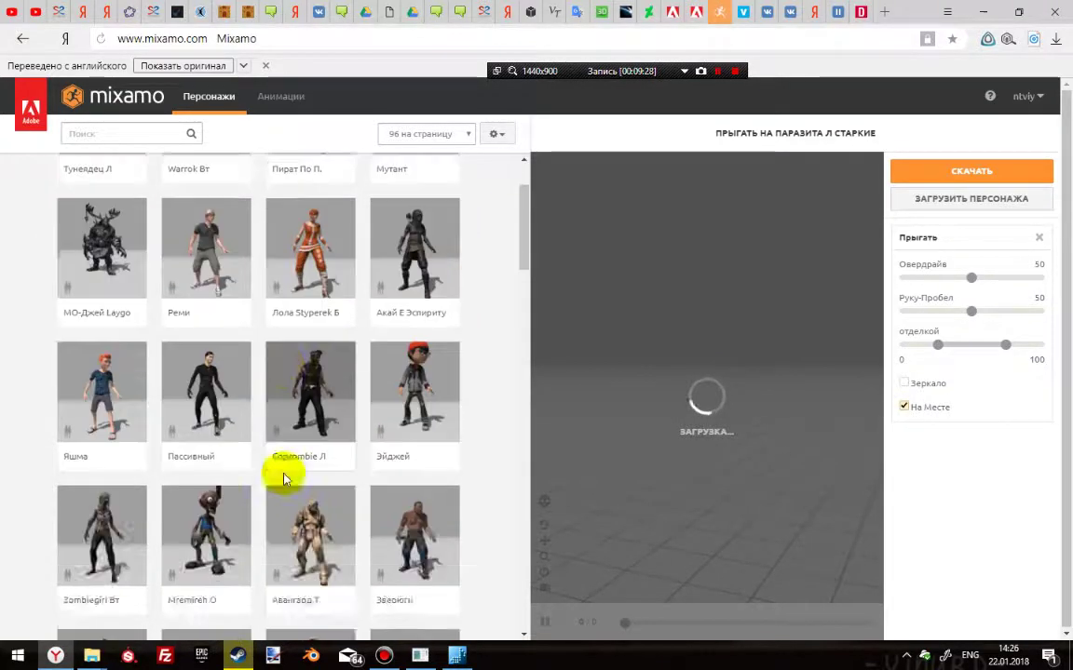
{"action": "scroll", "coordinate": [284, 478], "scroll_direction": "down", "scroll_amount": 14}
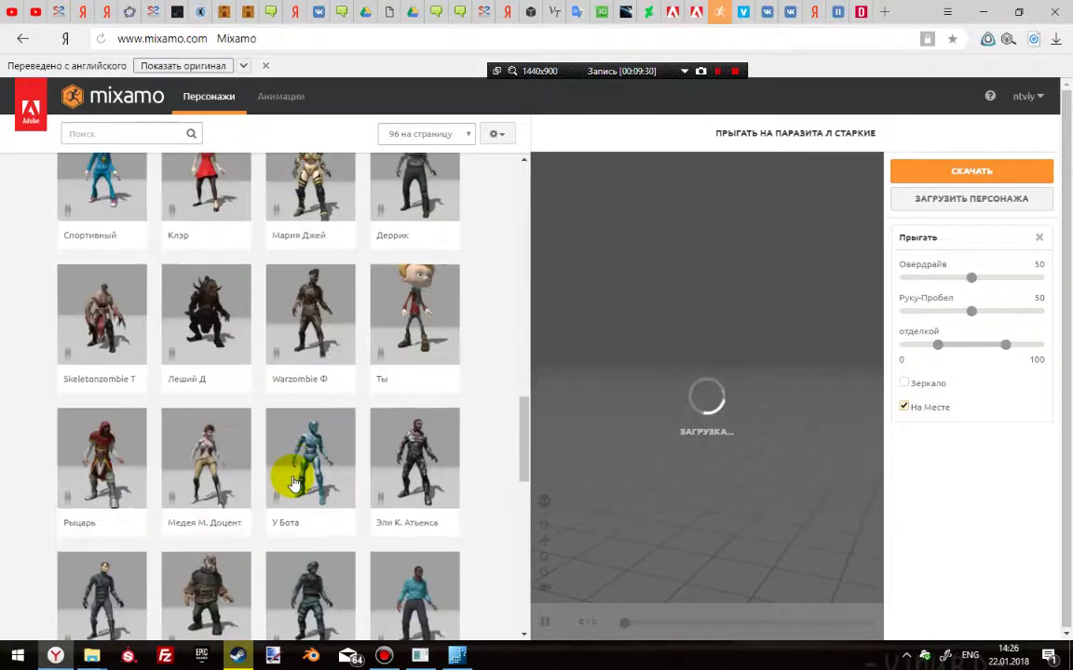
{"action": "scroll", "coordinate": [293, 483], "scroll_direction": "down", "scroll_amount": 8}
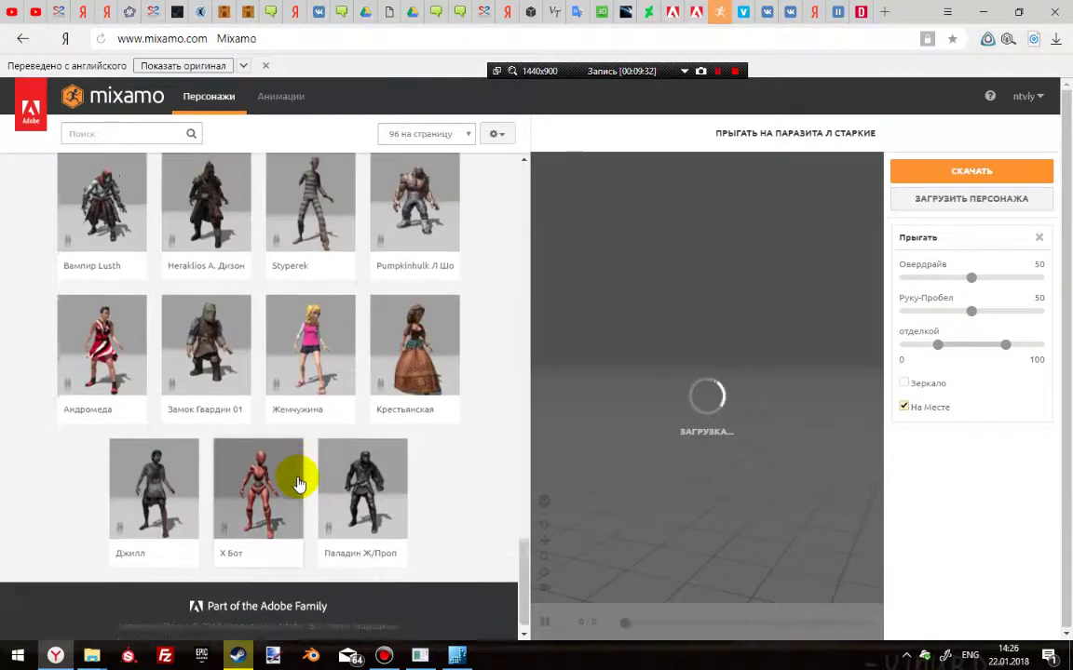
{"action": "scroll", "coordinate": [298, 482], "scroll_direction": "up", "scroll_amount": 1}
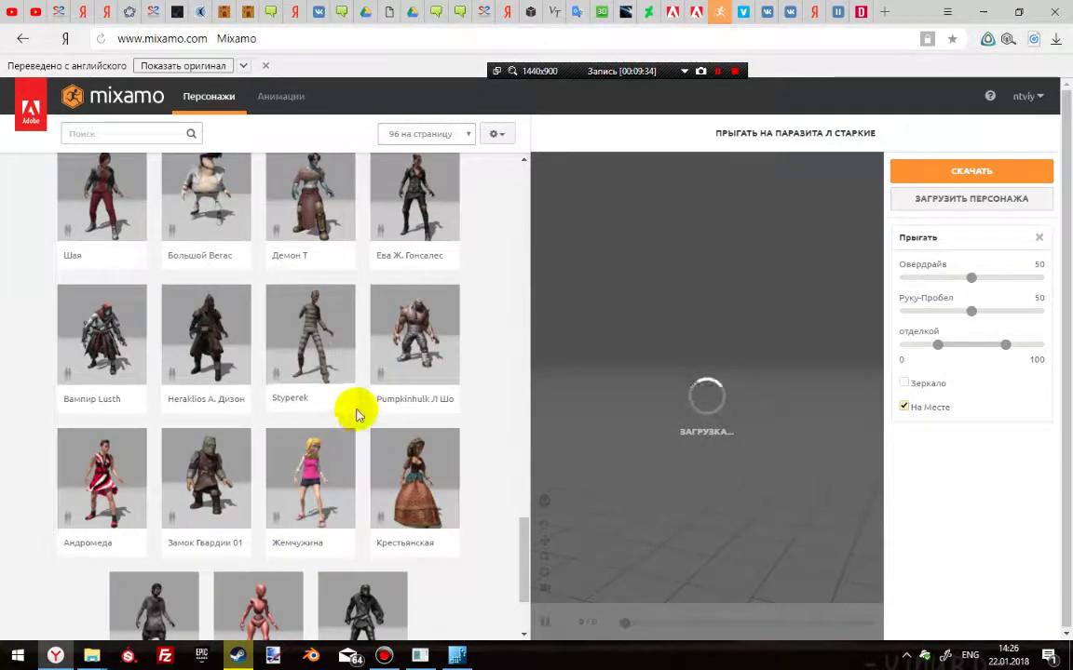
{"action": "scroll", "coordinate": [350, 428], "scroll_direction": "up", "scroll_amount": 3}
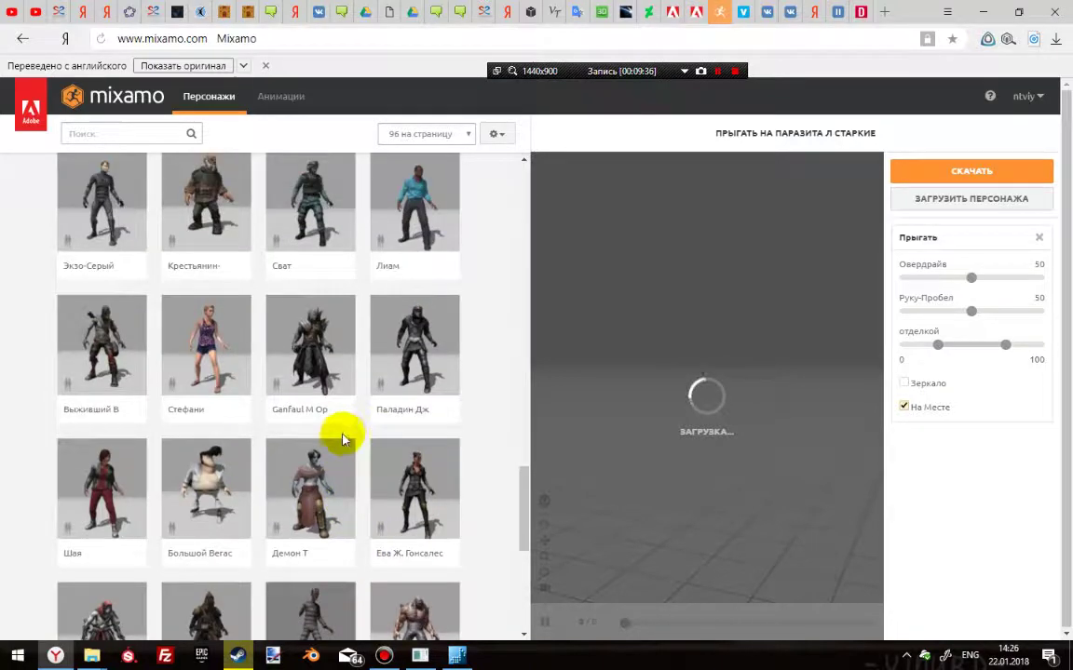
{"action": "scroll", "coordinate": [345, 445], "scroll_direction": "up", "scroll_amount": 8}
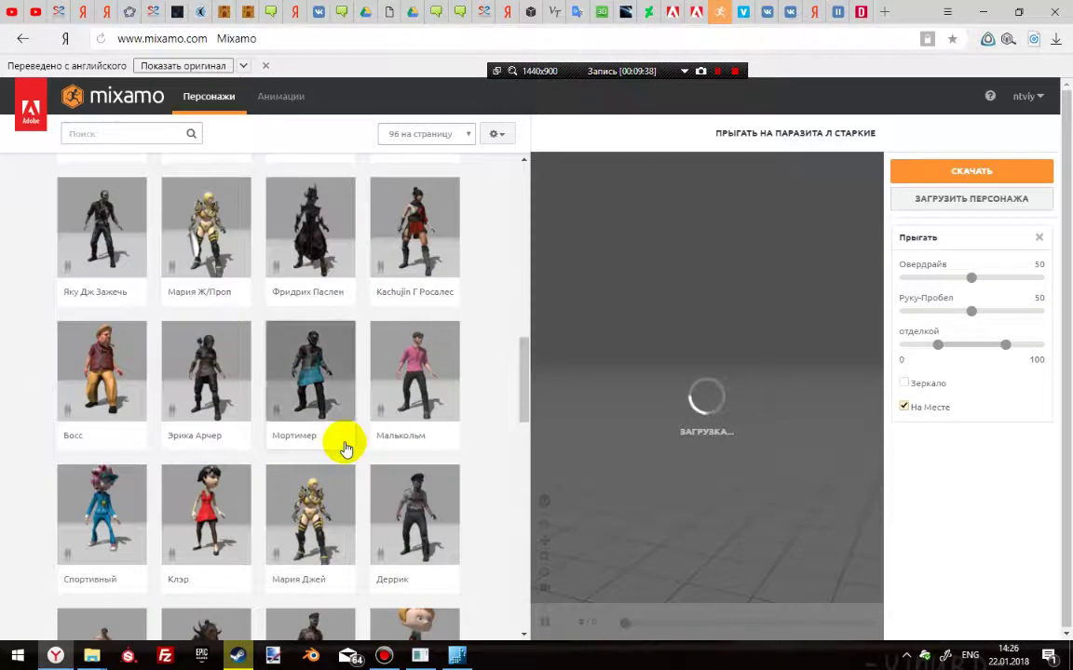
{"action": "scroll", "coordinate": [345, 447], "scroll_direction": "up", "scroll_amount": 3}
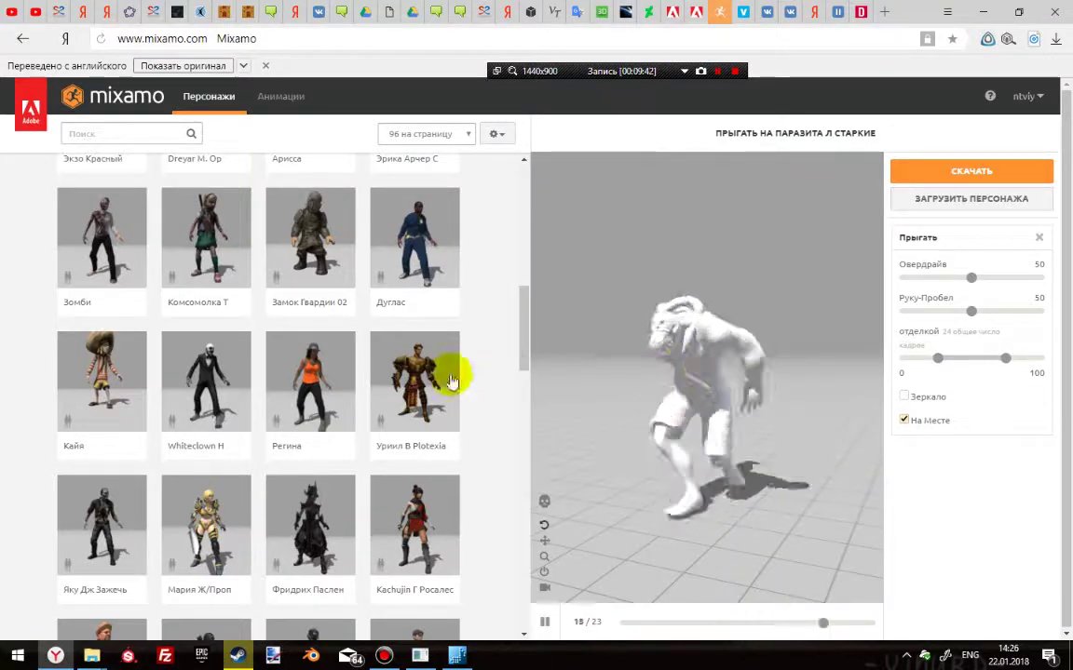
{"action": "left_click", "coordinate": [450, 382]}
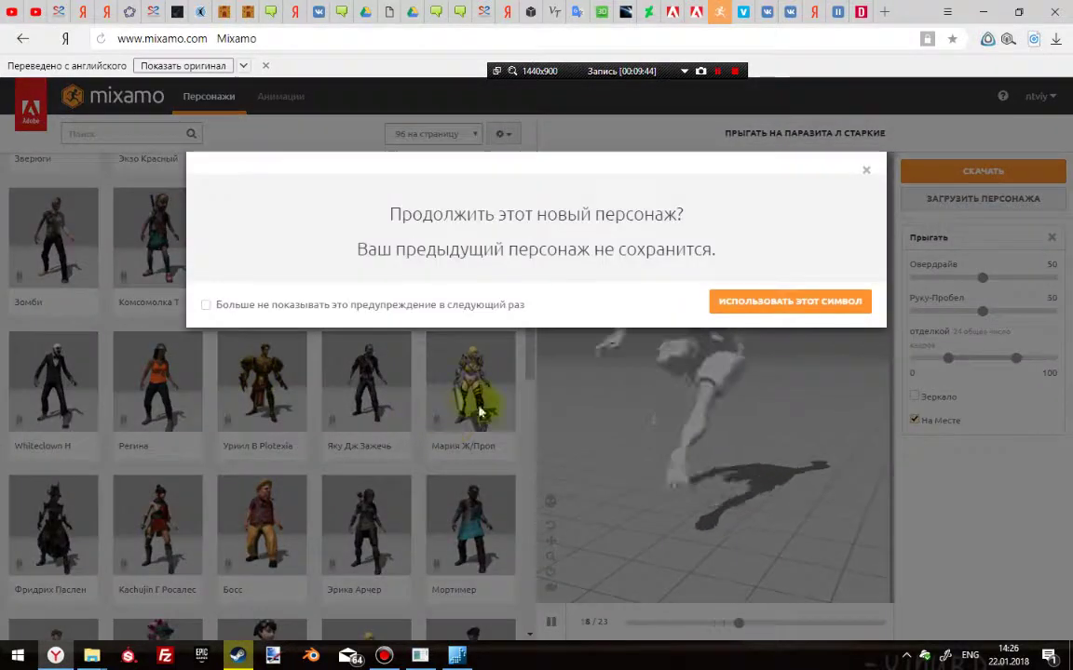
{"action": "left_click", "coordinate": [866, 171]}
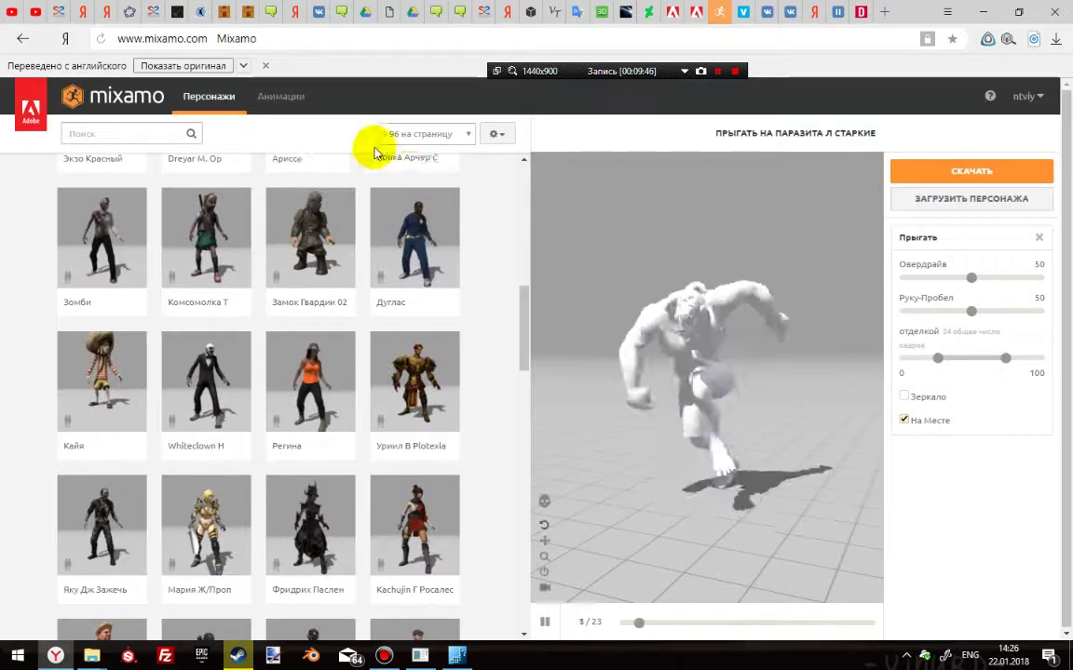
Preview the Молиться and Стоя animations on the character and inspect the crawling motion up close.
{"action": "left_click", "coordinate": [281, 98]}
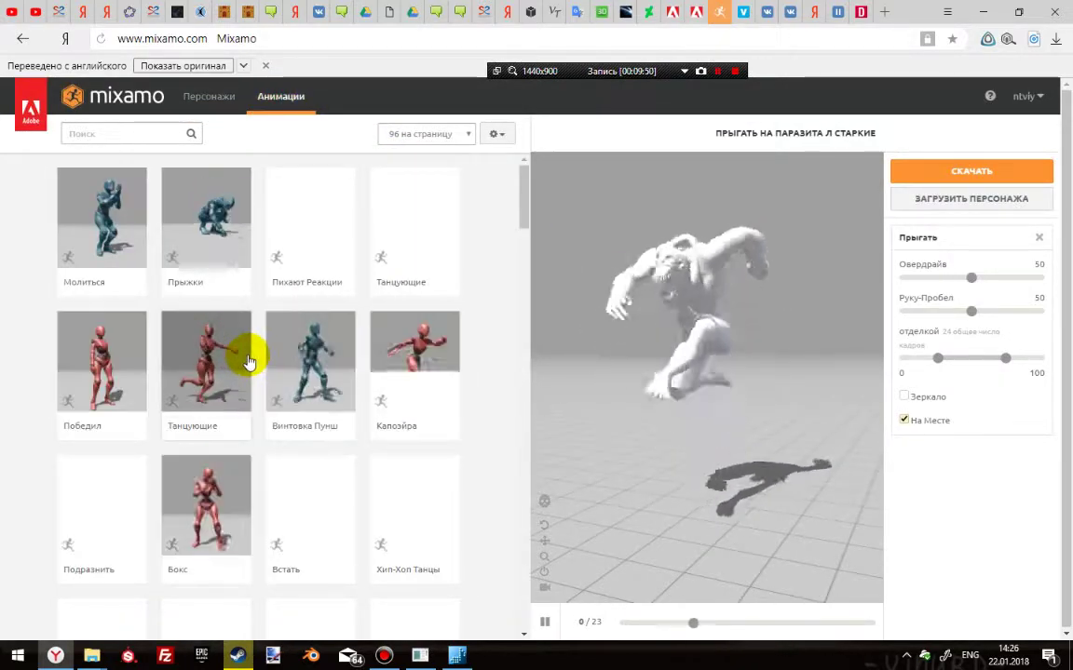
{"action": "left_click", "coordinate": [130, 233]}
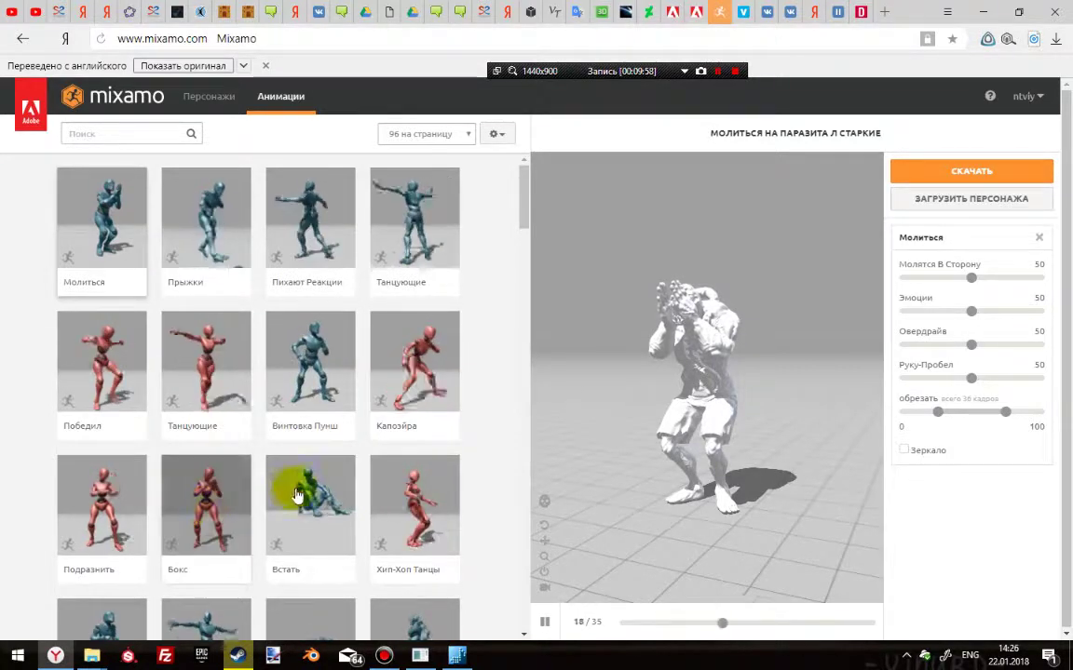
{"action": "scroll", "coordinate": [297, 496], "scroll_direction": "down", "scroll_amount": 4}
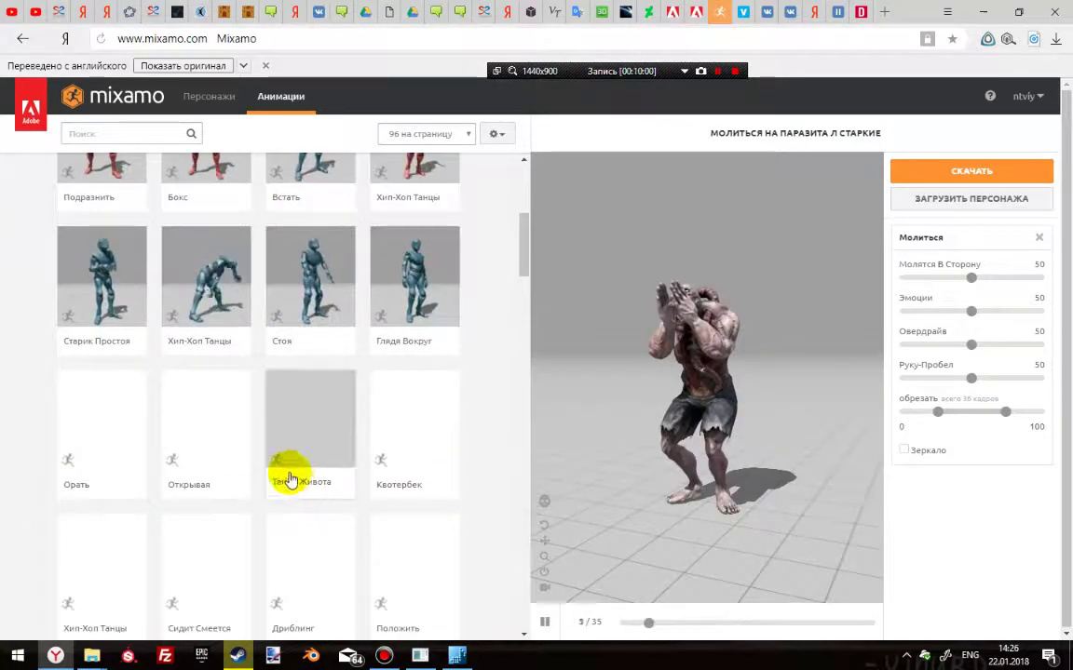
{"action": "left_click", "coordinate": [311, 272]}
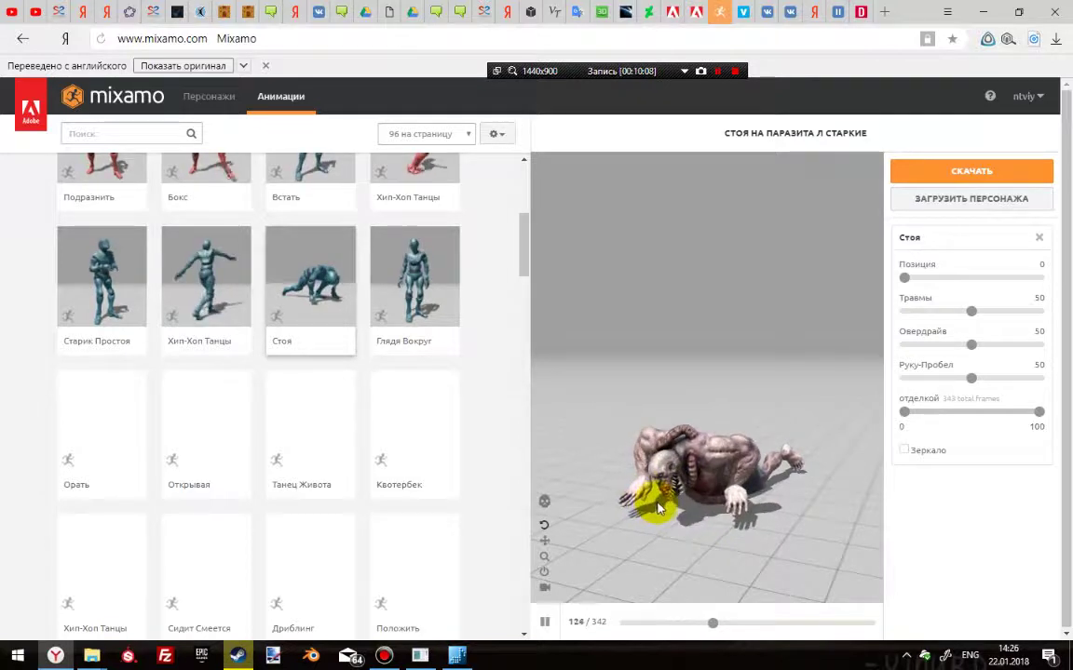
{"action": "left_click_drag", "start_coordinate": [691, 508], "coordinate": [642, 342]}
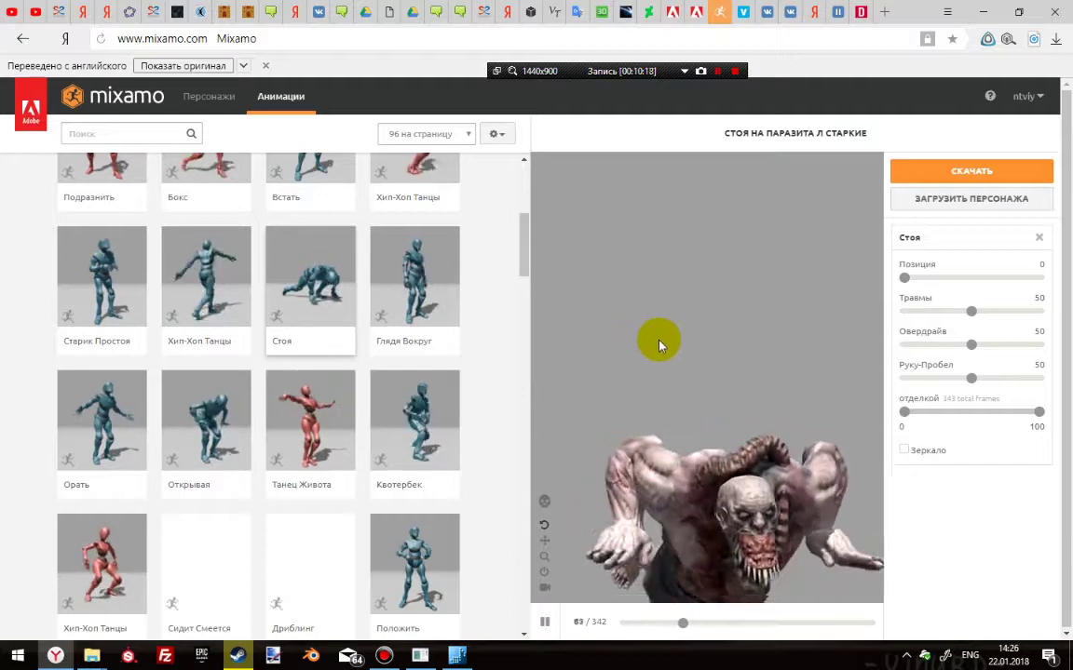
{"action": "mouse_move", "coordinate": [658, 323]}
{"action": "left_mouse_down"}
{"action": "mouse_move", "coordinate": [663, 360]}
{"action": "mouse_move", "coordinate": [711, 441]}
{"action": "mouse_move", "coordinate": [685, 398]}
{"action": "mouse_move", "coordinate": [709, 351]}
{"action": "mouse_move", "coordinate": [762, 336]}
{"action": "mouse_move", "coordinate": [642, 336]}
{"action": "mouse_move", "coordinate": [797, 332]}
{"action": "mouse_move", "coordinate": [655, 272]}
{"action": "left_mouse_up"}
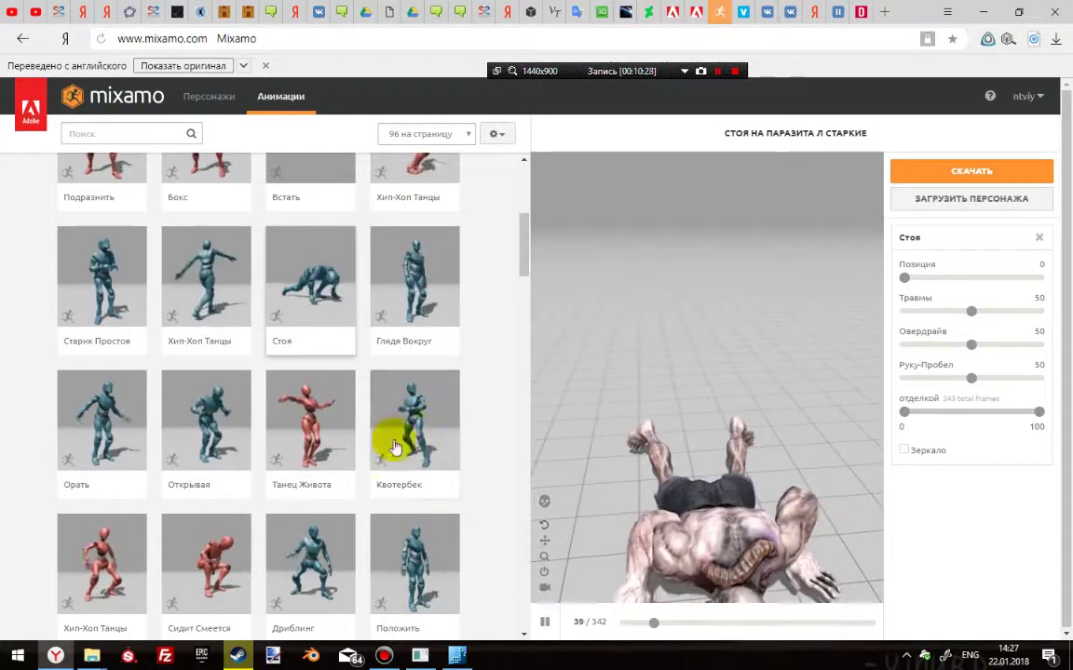
Preview the Агония and Зомби Встают animations on the character.
{"action": "scroll", "coordinate": [393, 447], "scroll_direction": "down", "scroll_amount": 4}
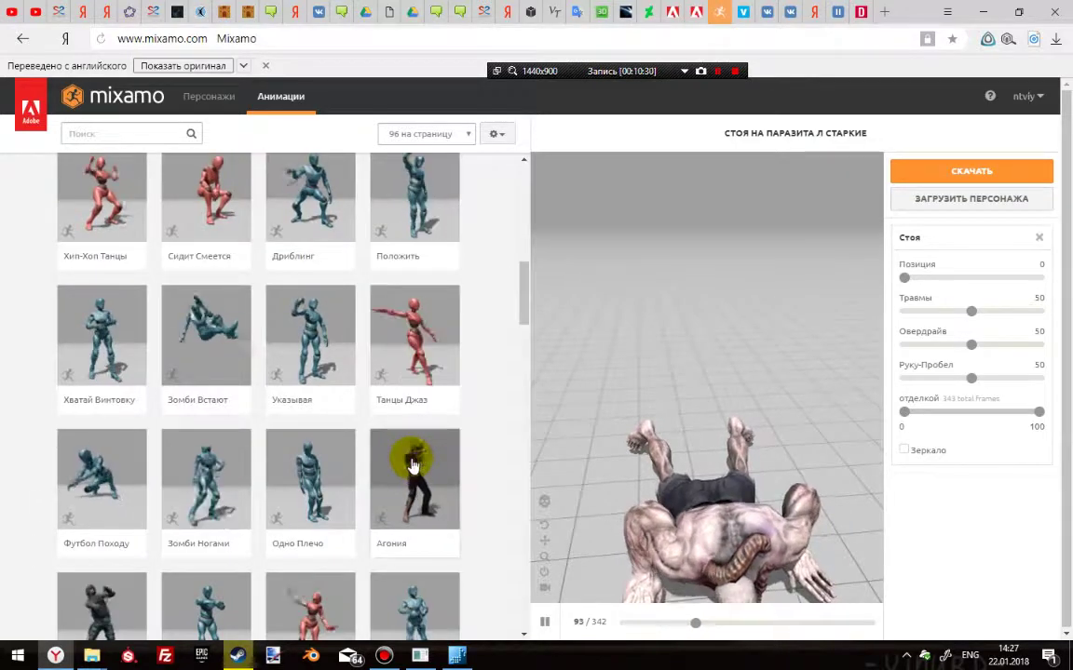
{"action": "left_click", "coordinate": [414, 463]}
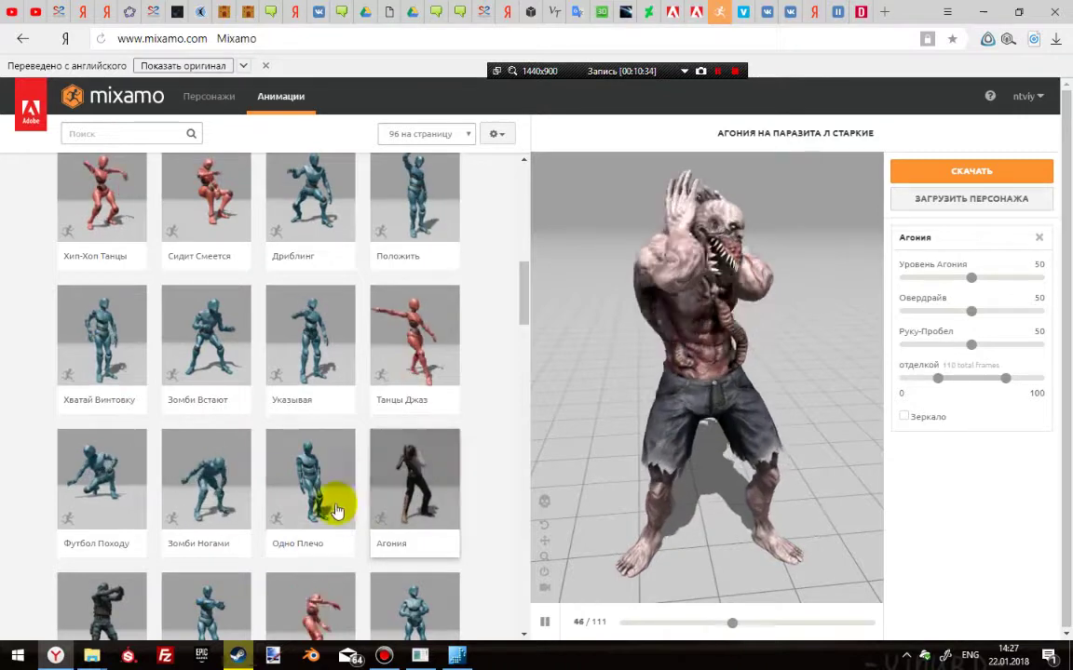
{"action": "scroll", "coordinate": [335, 509], "scroll_direction": "down", "scroll_amount": 1}
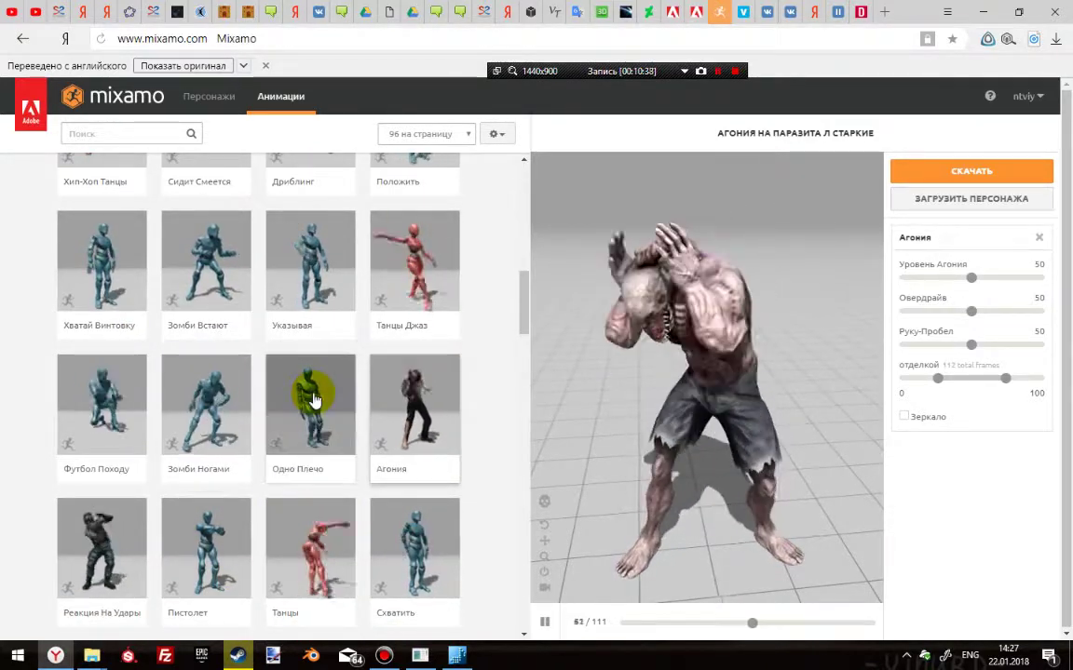
{"action": "left_click", "coordinate": [206, 268]}
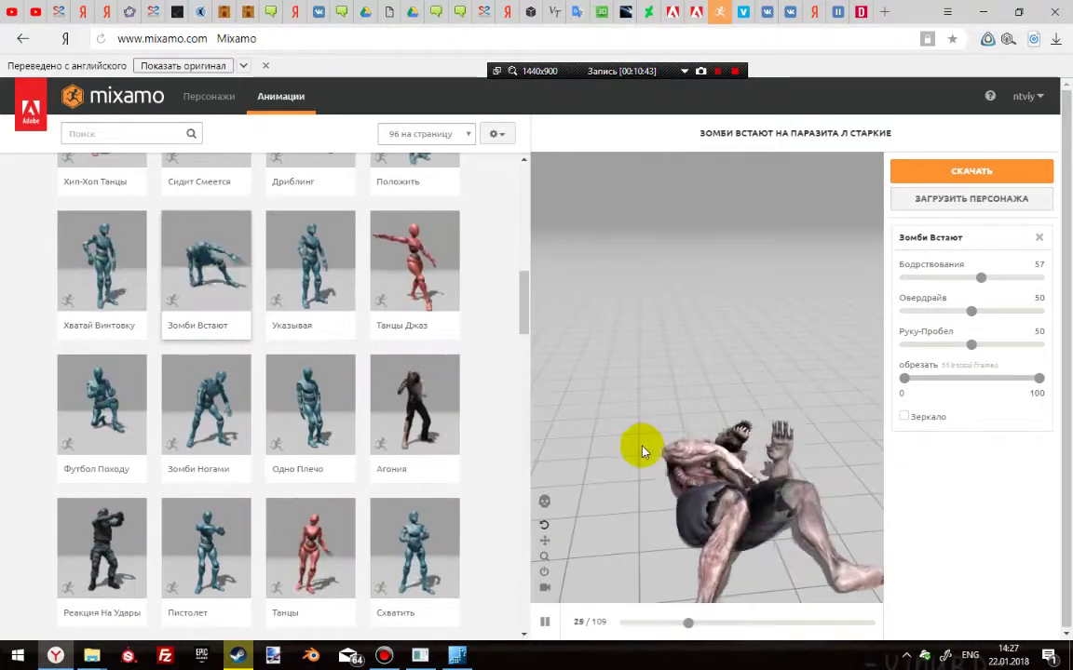
Browse the rest of the first page of the animation library for available motions and animation packs.
{"action": "scroll", "coordinate": [471, 407], "scroll_direction": "down", "scroll_amount": 5}
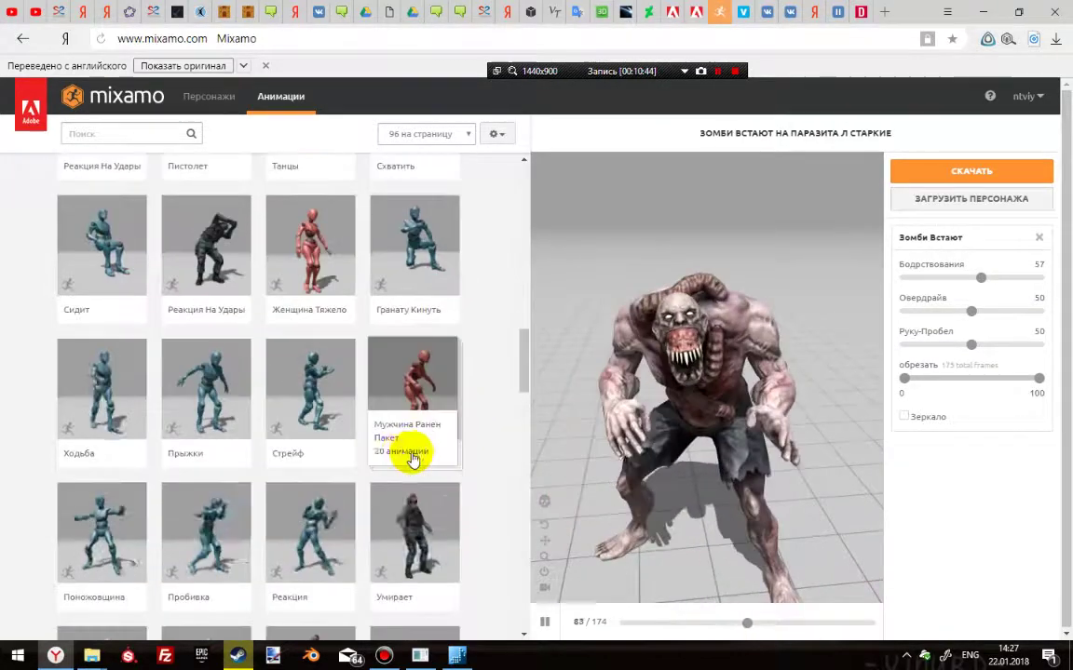
{"action": "scroll", "coordinate": [355, 445], "scroll_direction": "down", "scroll_amount": 5}
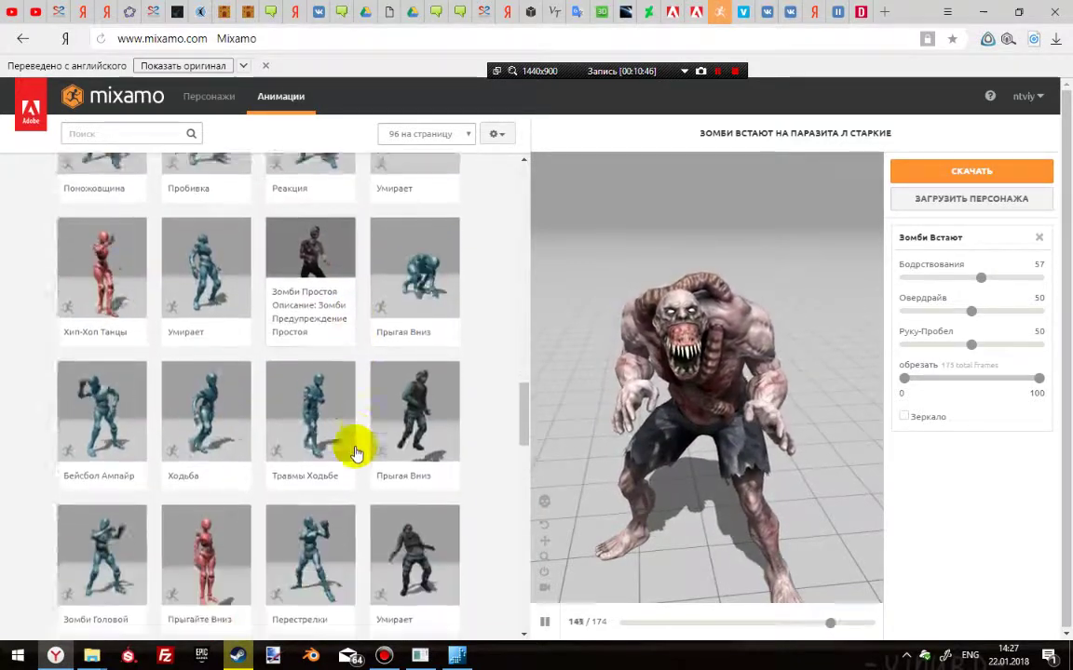
{"action": "scroll", "coordinate": [354, 454], "scroll_direction": "down", "scroll_amount": 3}
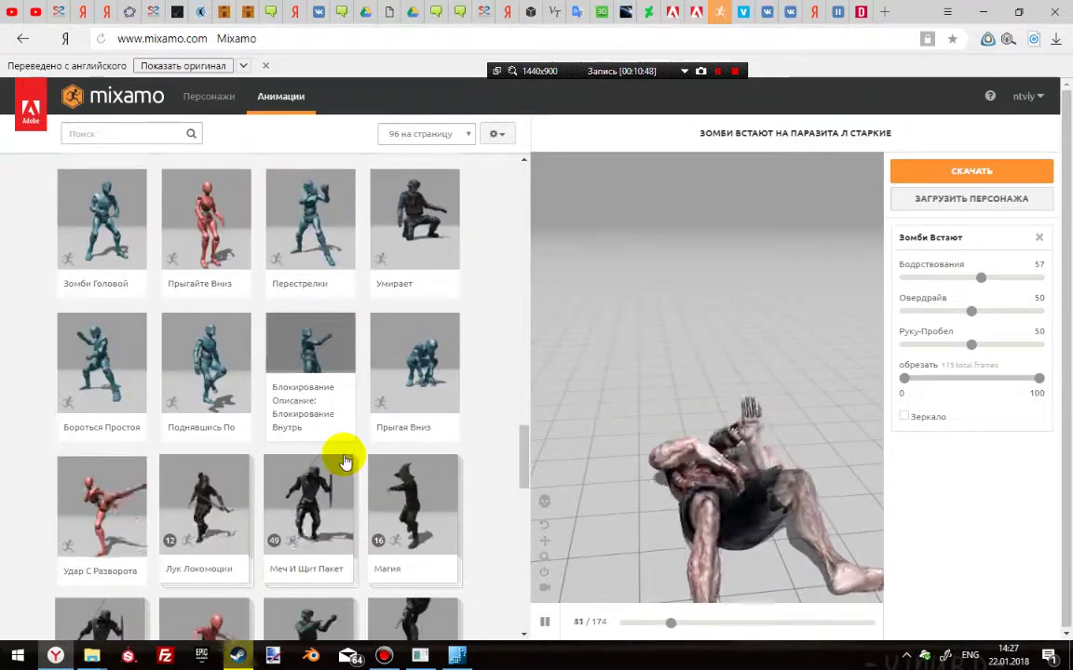
{"action": "scroll", "coordinate": [318, 469], "scroll_direction": "down", "scroll_amount": 4}
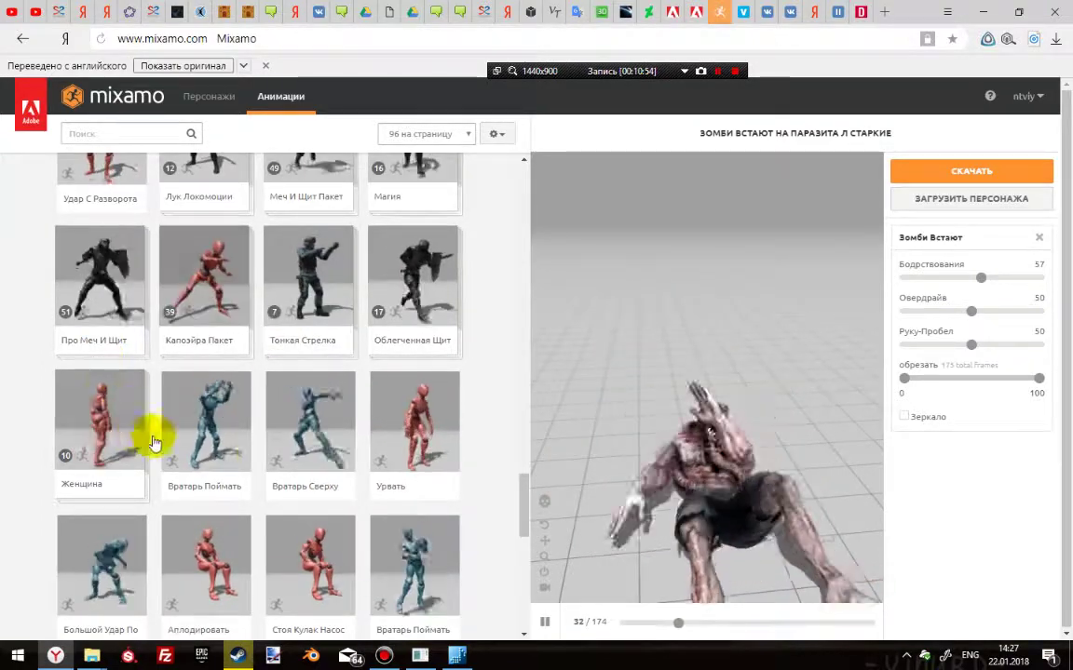
{"action": "scroll", "coordinate": [354, 497], "scroll_direction": "down", "scroll_amount": 5}
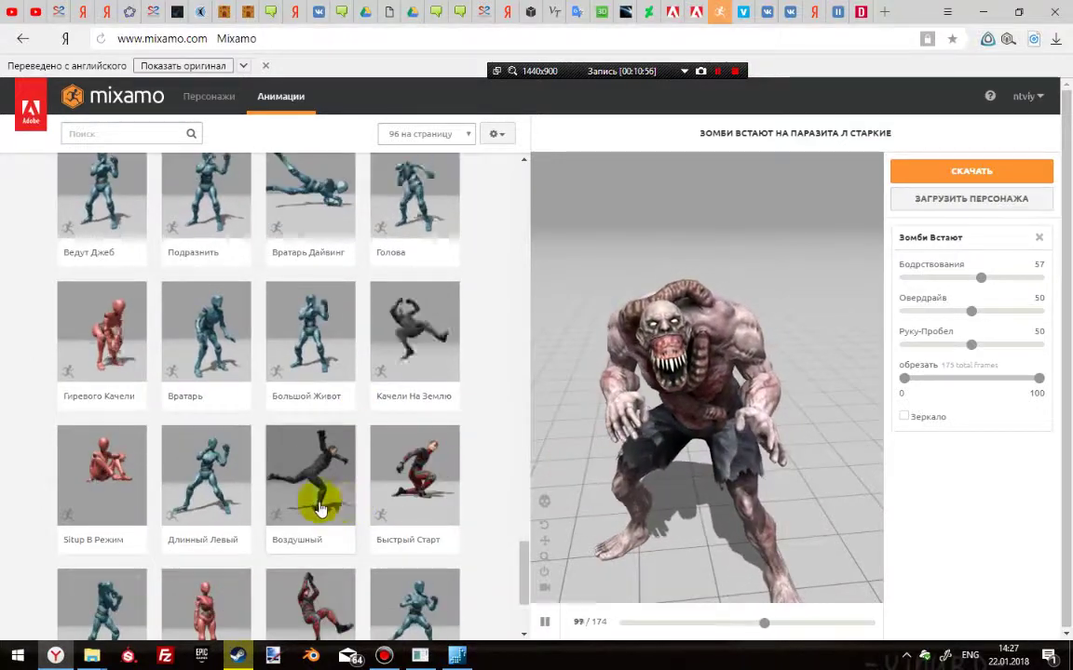
{"action": "scroll", "coordinate": [280, 507], "scroll_direction": "down", "scroll_amount": 2}
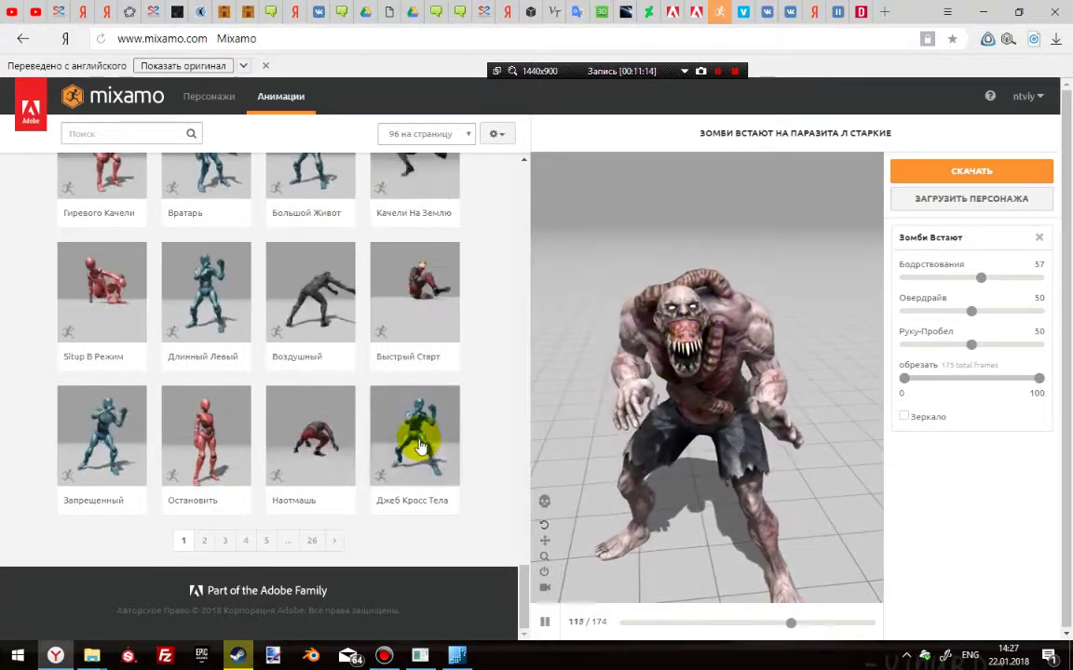
{"action": "scroll", "coordinate": [287, 430], "scroll_direction": "up", "scroll_amount": 5}
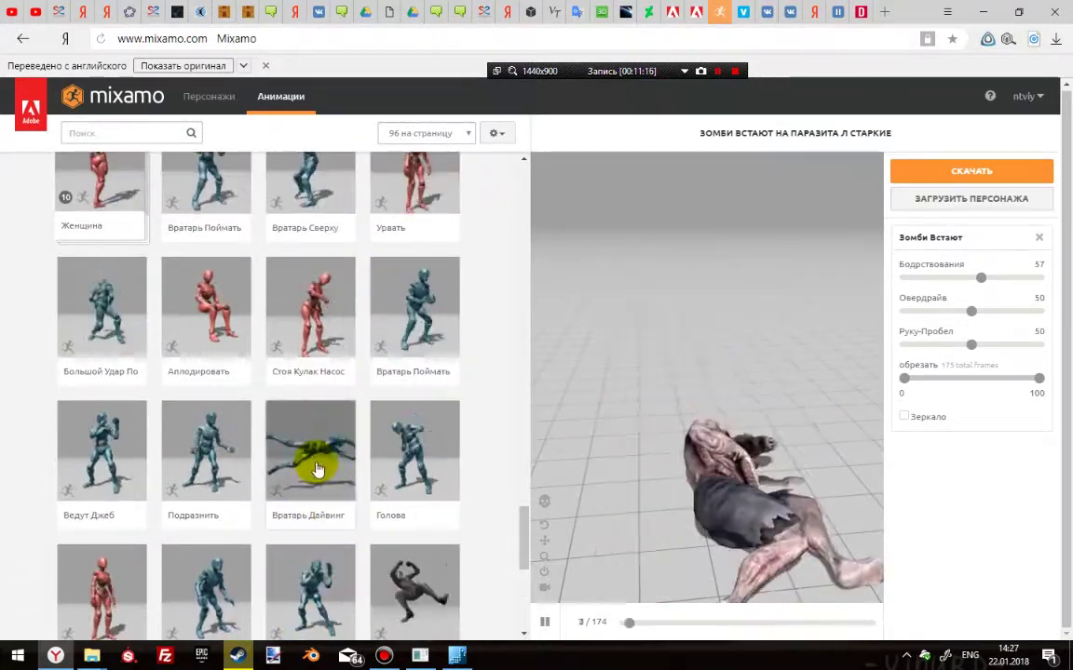
Apply the Запрещенный Удар Локтем animation to the character and download it as FBX with skin, 30 frames per second and no keyframe reduction.
{"action": "scroll", "coordinate": [316, 471], "scroll_direction": "down", "scroll_amount": 5}
{"action": "left_click", "coordinate": [105, 410]}
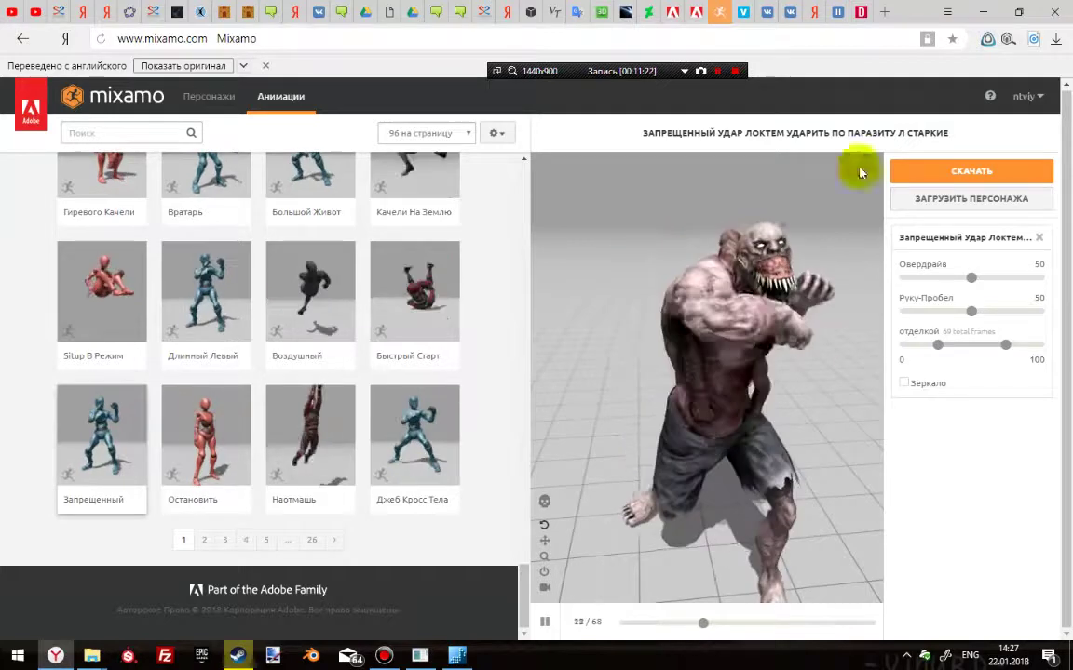
{"action": "left_click", "coordinate": [932, 170]}
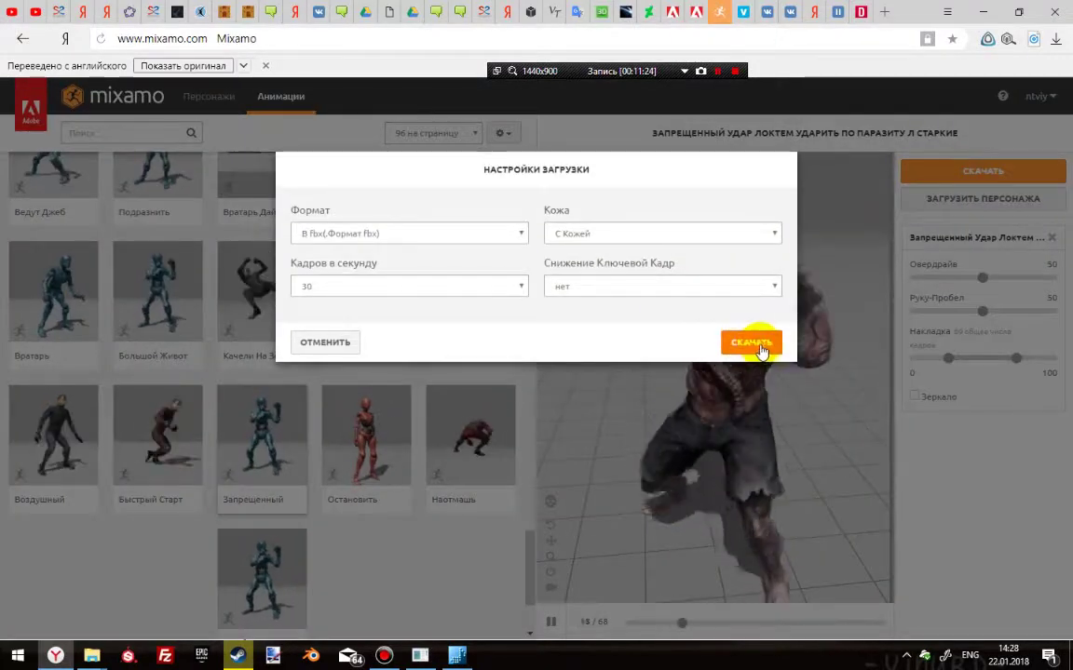
{"action": "left_click", "coordinate": [754, 344]}
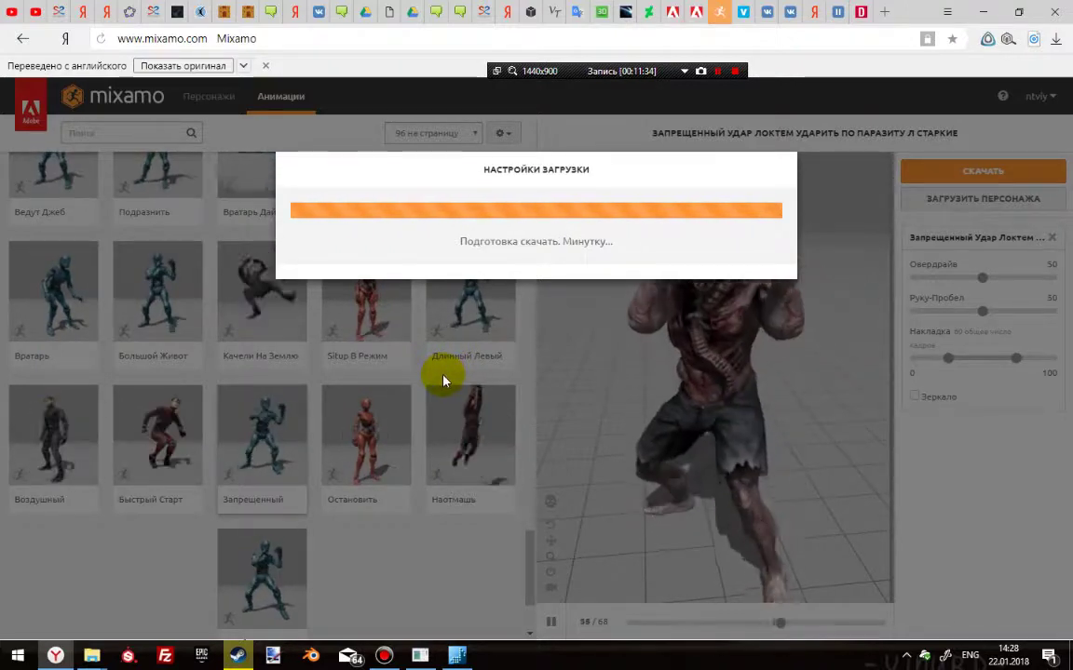
Open page 2 of the animation library and preview the Стоя С Помощью Сенсорного Планшета animation on the character.
{"action": "scroll", "coordinate": [373, 386], "scroll_direction": "down", "scroll_amount": 5}
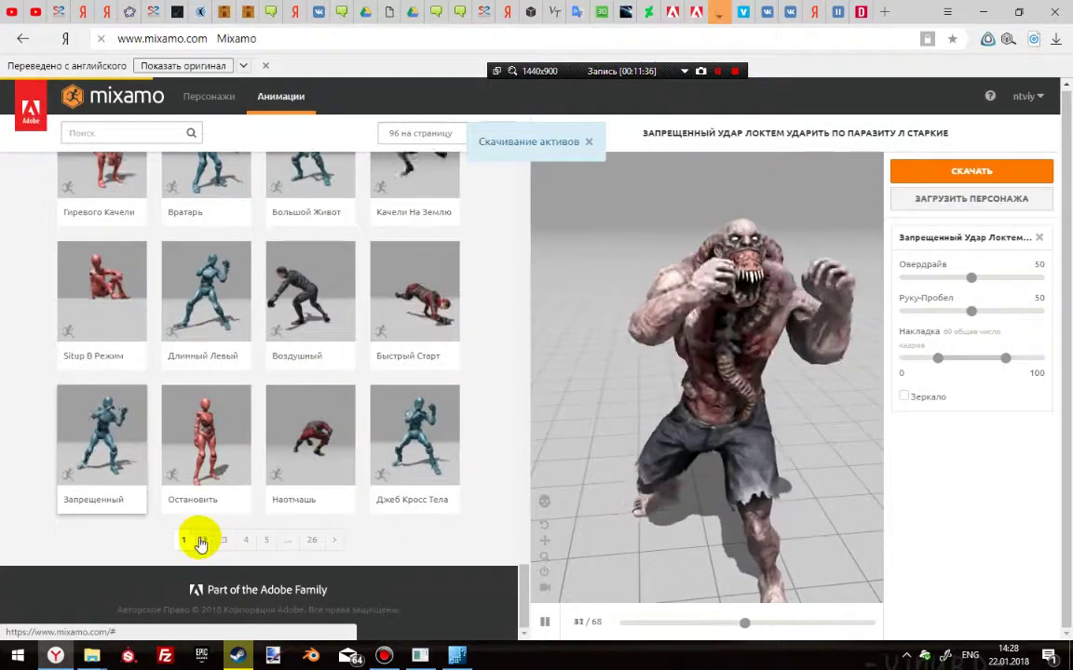
{"action": "left_click", "coordinate": [201, 542]}
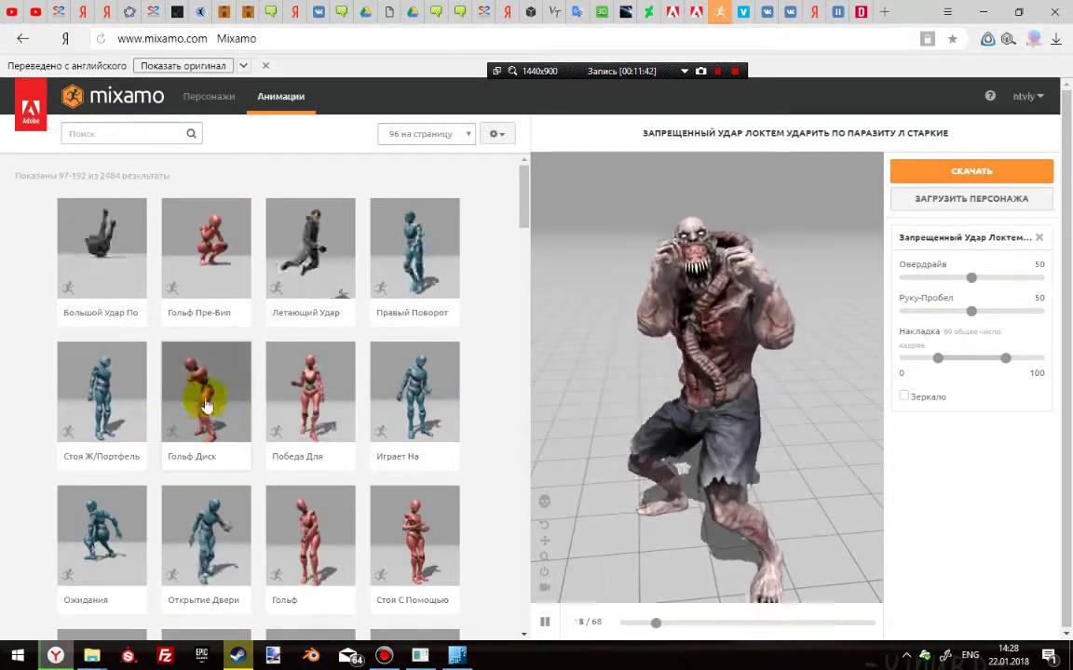
{"action": "scroll", "coordinate": [266, 409], "scroll_direction": "down", "scroll_amount": 2}
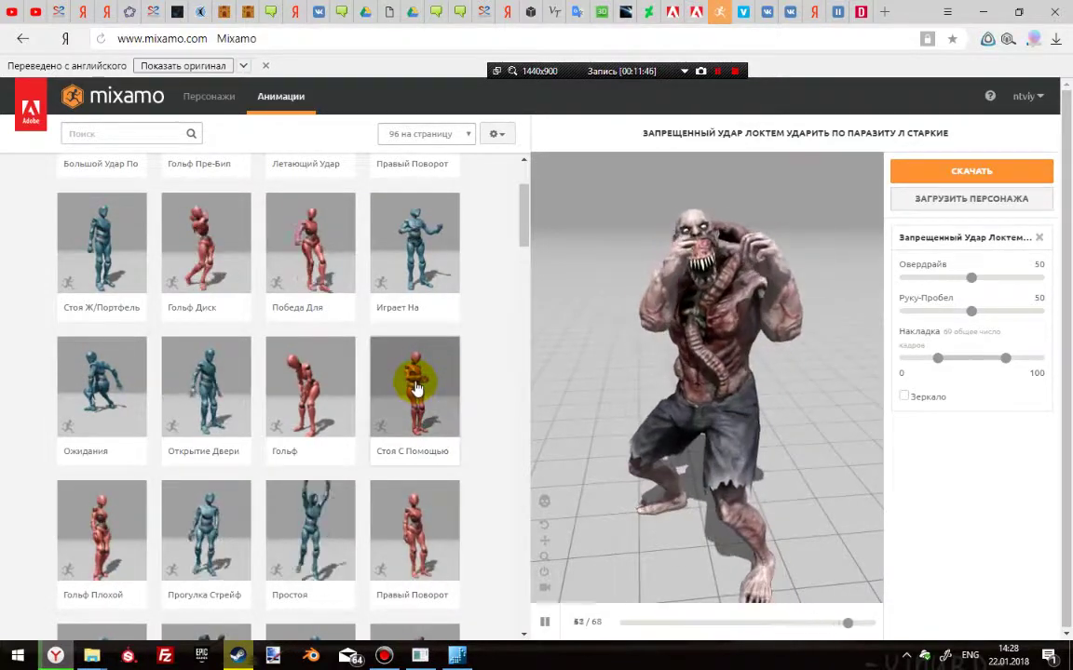
{"action": "left_click", "coordinate": [409, 456]}
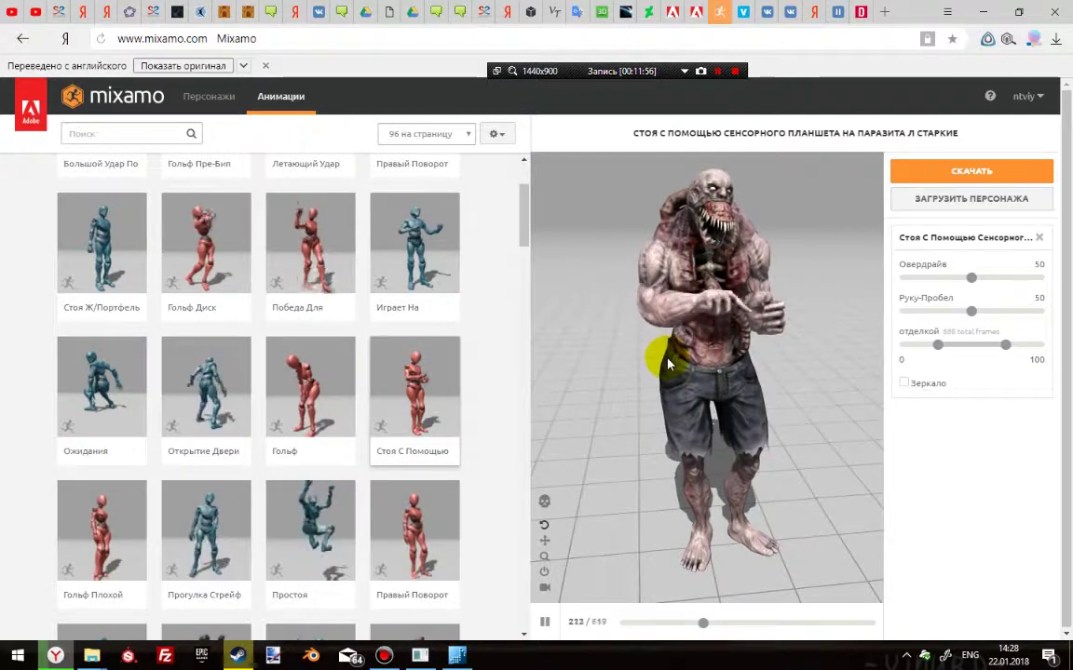
Apply the Лузер animation from page 2 to the character and download it as FBX with skin at 30 frames per second.
{"action": "scroll", "coordinate": [198, 507], "scroll_direction": "down", "scroll_amount": 3}
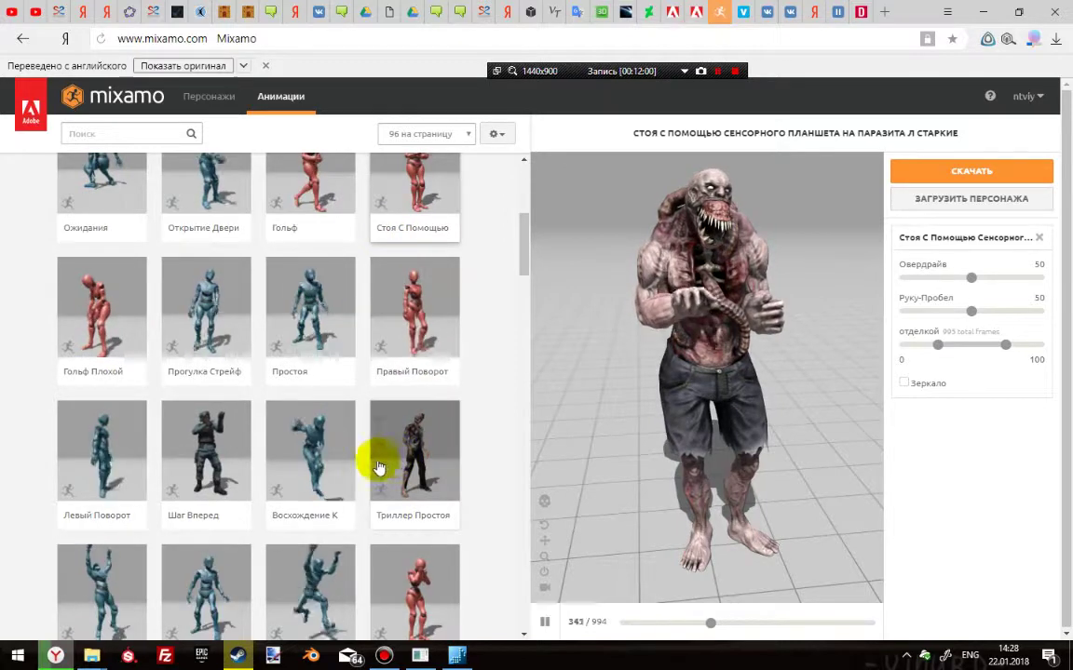
{"action": "scroll", "coordinate": [379, 468], "scroll_direction": "down", "scroll_amount": 1}
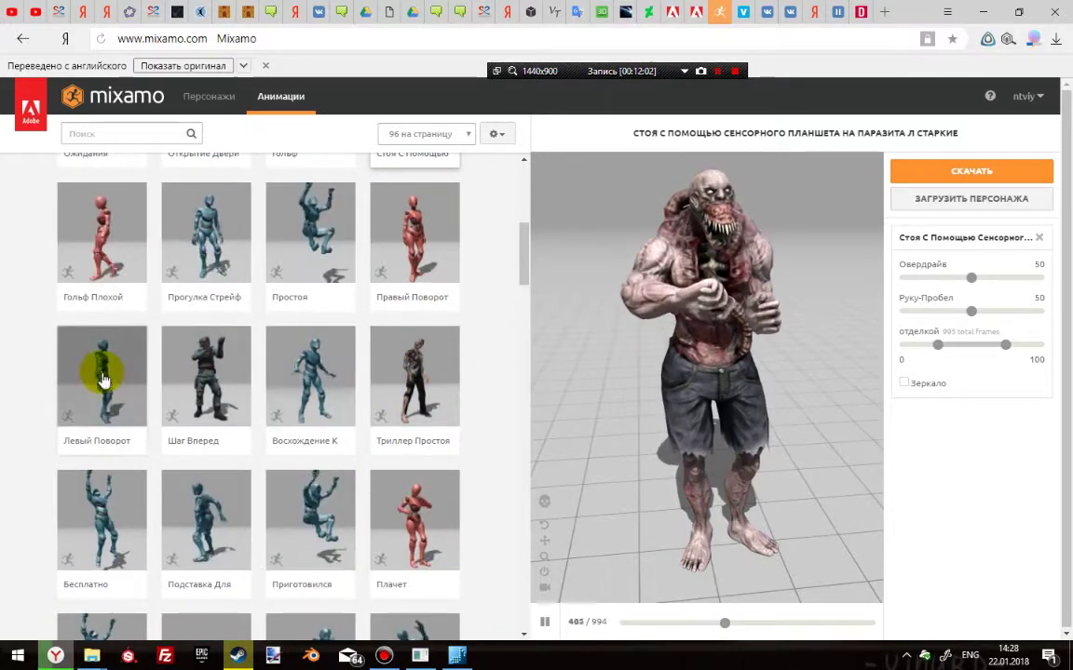
{"action": "scroll", "coordinate": [227, 514], "scroll_direction": "down", "scroll_amount": 6}
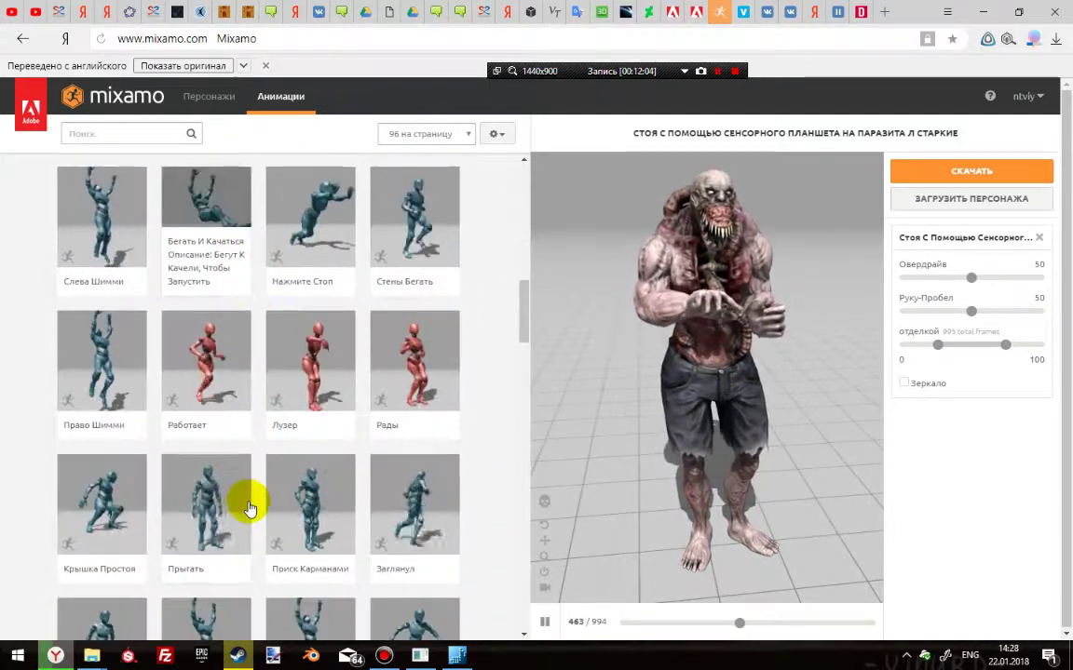
{"action": "scroll", "coordinate": [318, 491], "scroll_direction": "down", "scroll_amount": 1}
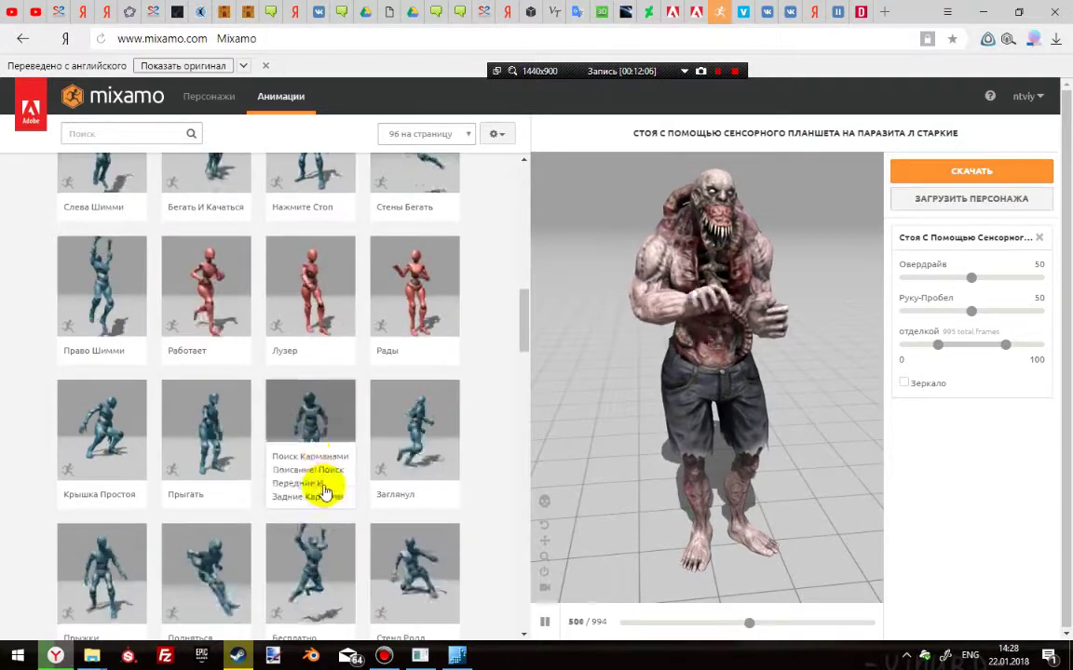
{"action": "left_click", "coordinate": [312, 287]}
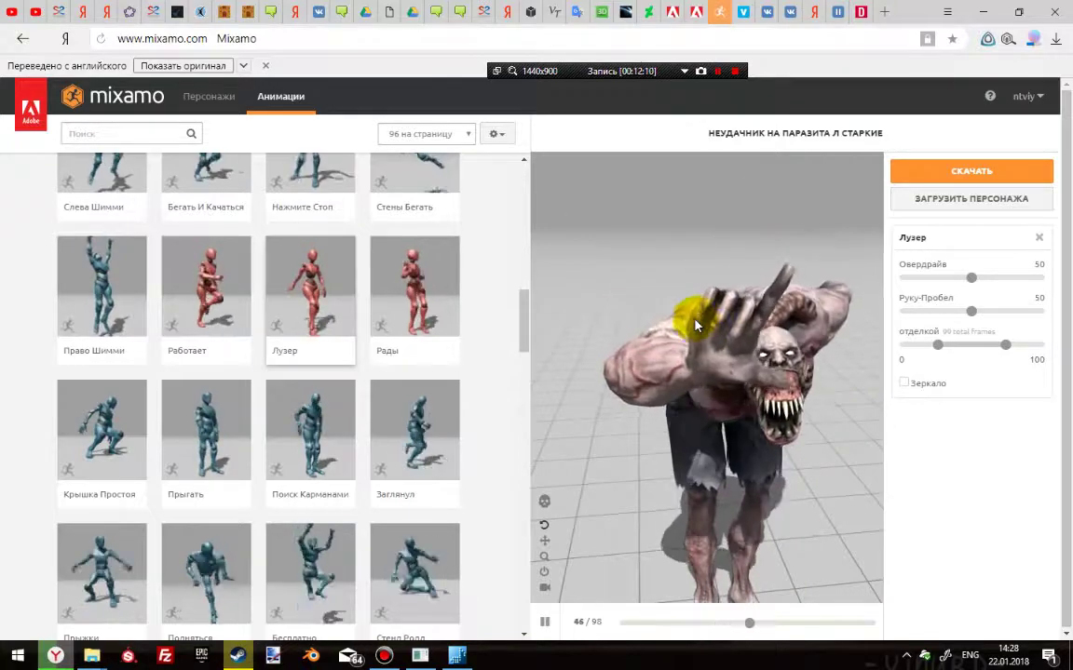
{"action": "left_click", "coordinate": [976, 175]}
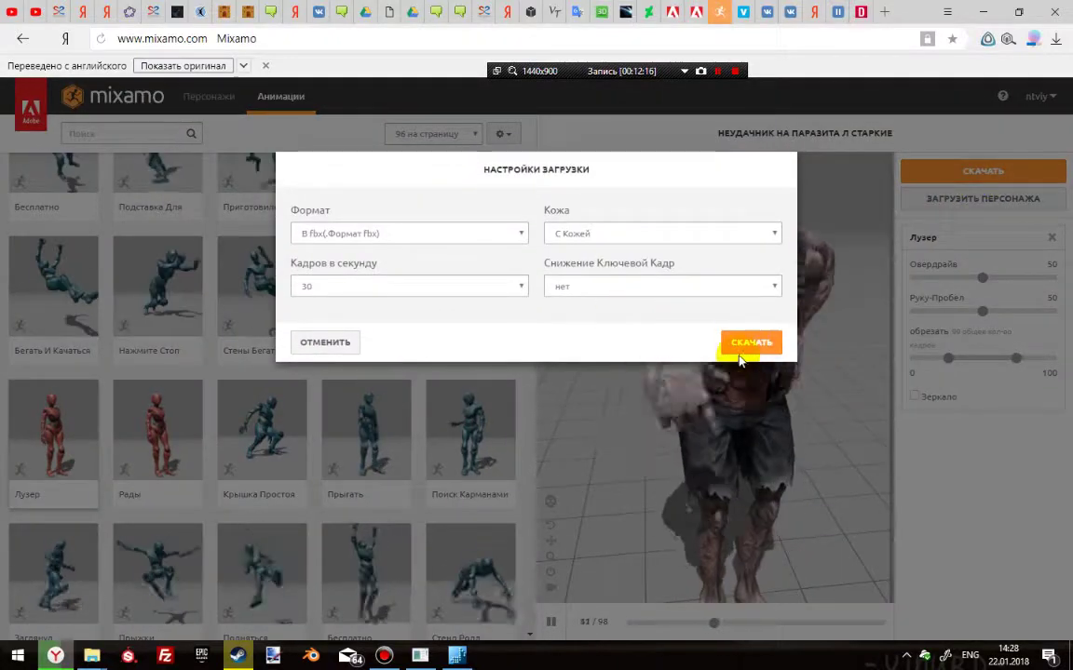
{"action": "left_click", "coordinate": [751, 344]}
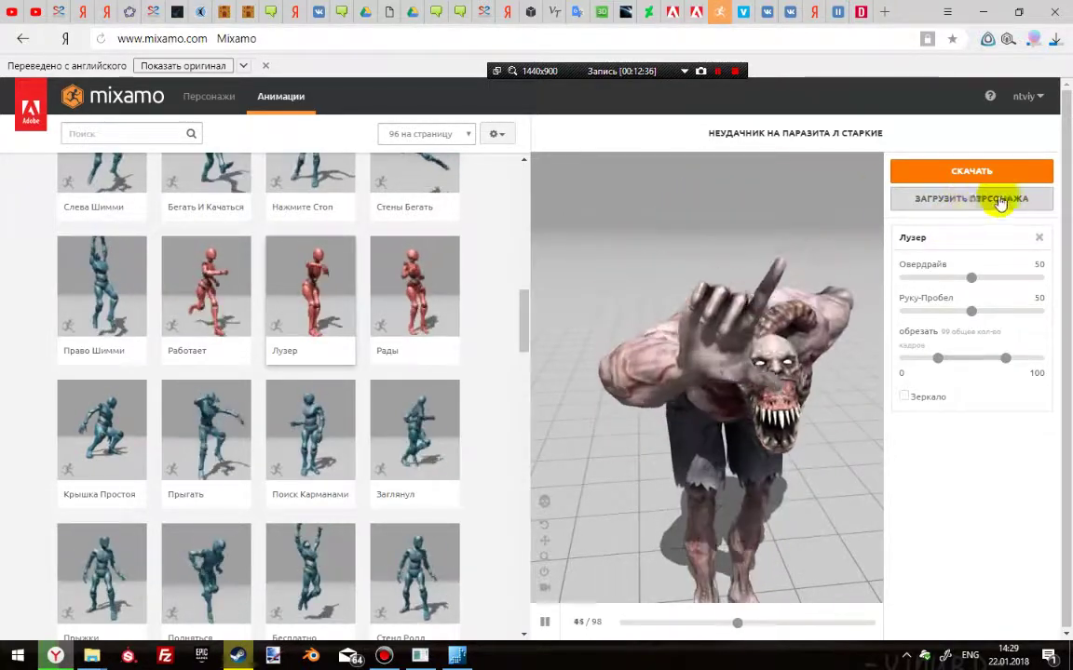
Browse the rest of the second page of the animation library for further motions.
{"action": "scroll", "coordinate": [323, 480], "scroll_direction": "down", "scroll_amount": 5}
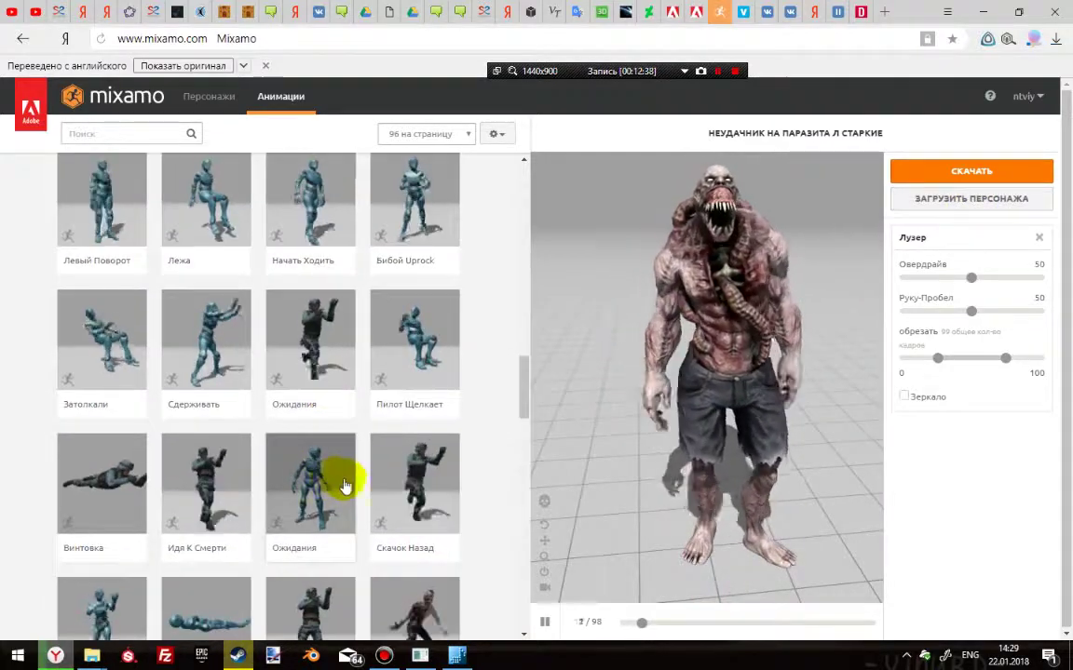
{"action": "scroll", "coordinate": [326, 482], "scroll_direction": "down", "scroll_amount": 5}
{"action": "scroll", "coordinate": [352, 493], "scroll_direction": "down", "scroll_amount": 8}
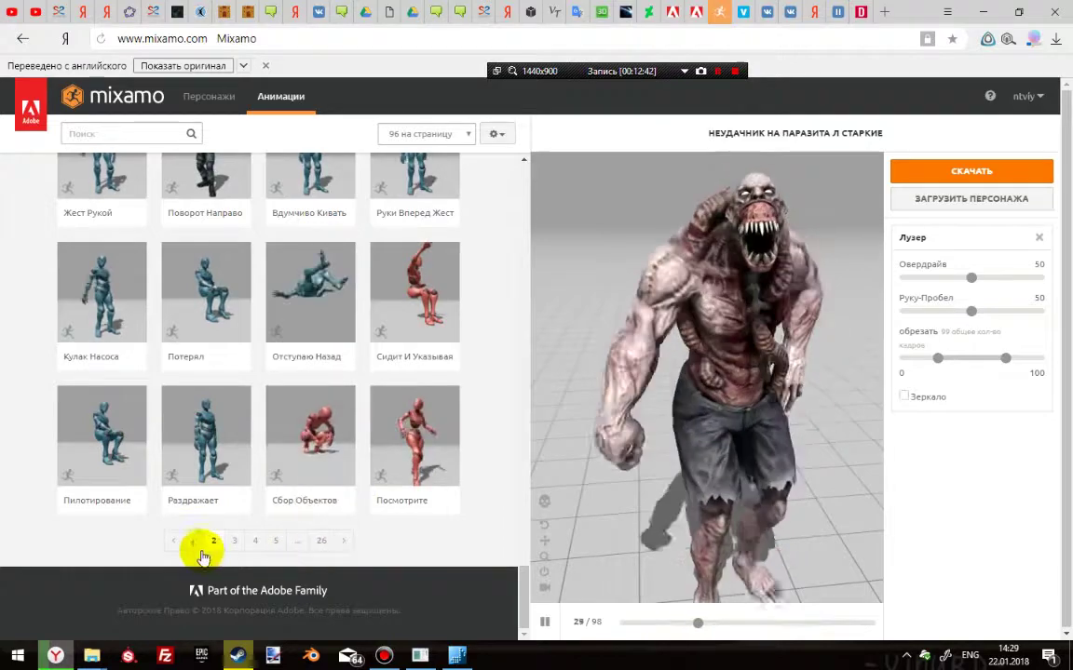
{"action": "scroll", "coordinate": [321, 410], "scroll_direction": "up", "scroll_amount": 3}
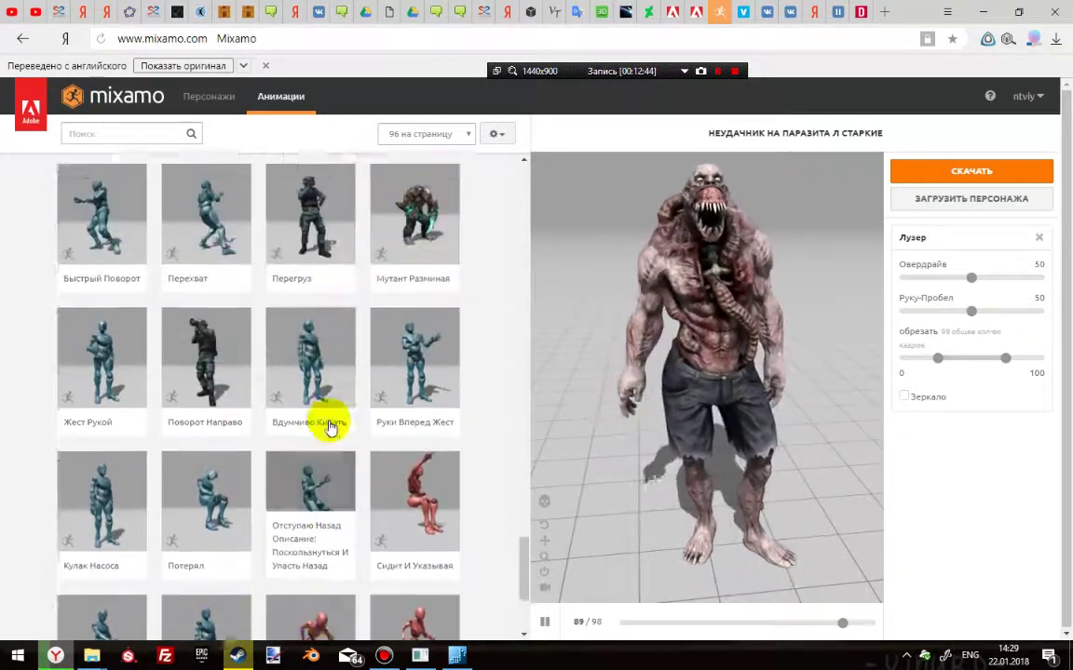
{"action": "scroll", "coordinate": [335, 461], "scroll_direction": "down", "scroll_amount": 2}
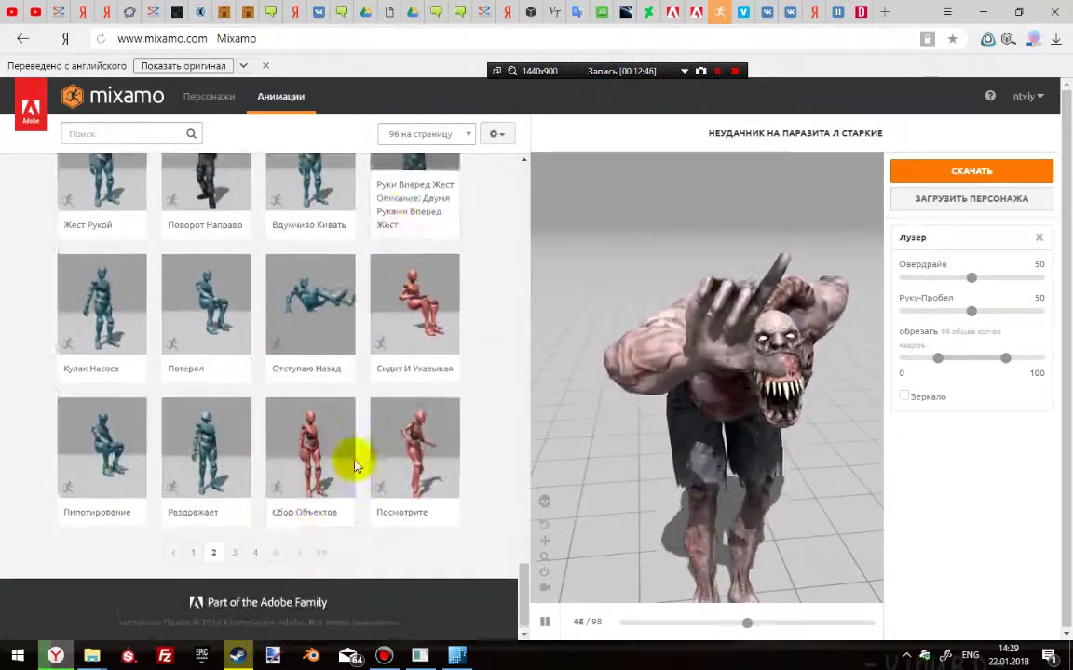
Browse page 3 of the animation library for other motions and open page 4.
{"action": "left_click", "coordinate": [237, 546]}
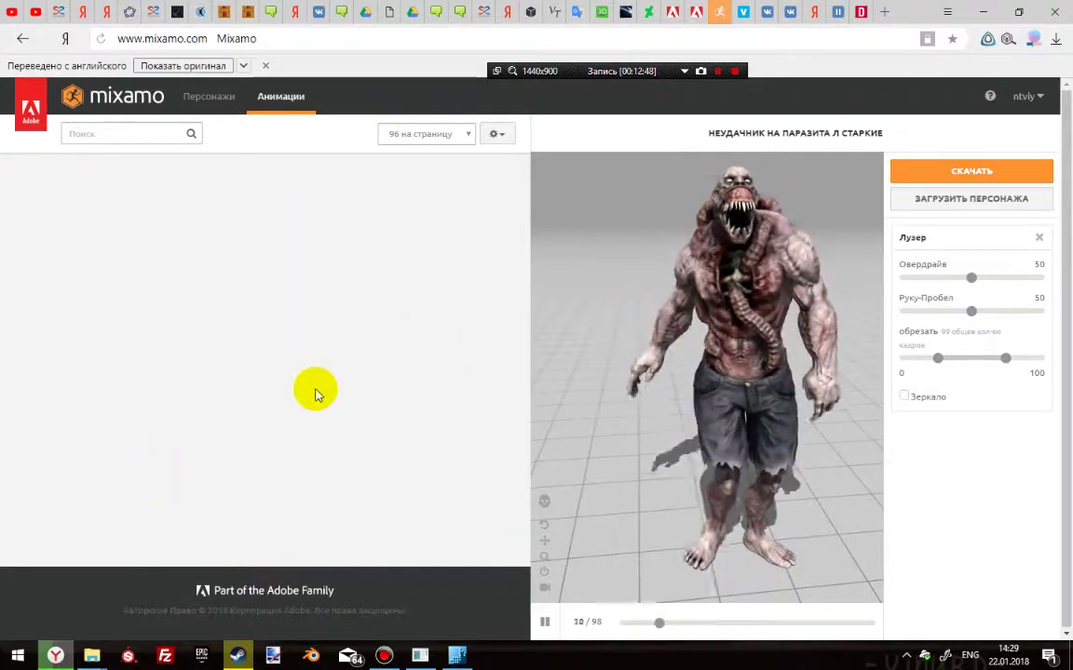
{"action": "scroll", "coordinate": [386, 439], "scroll_direction": "down", "scroll_amount": 10}
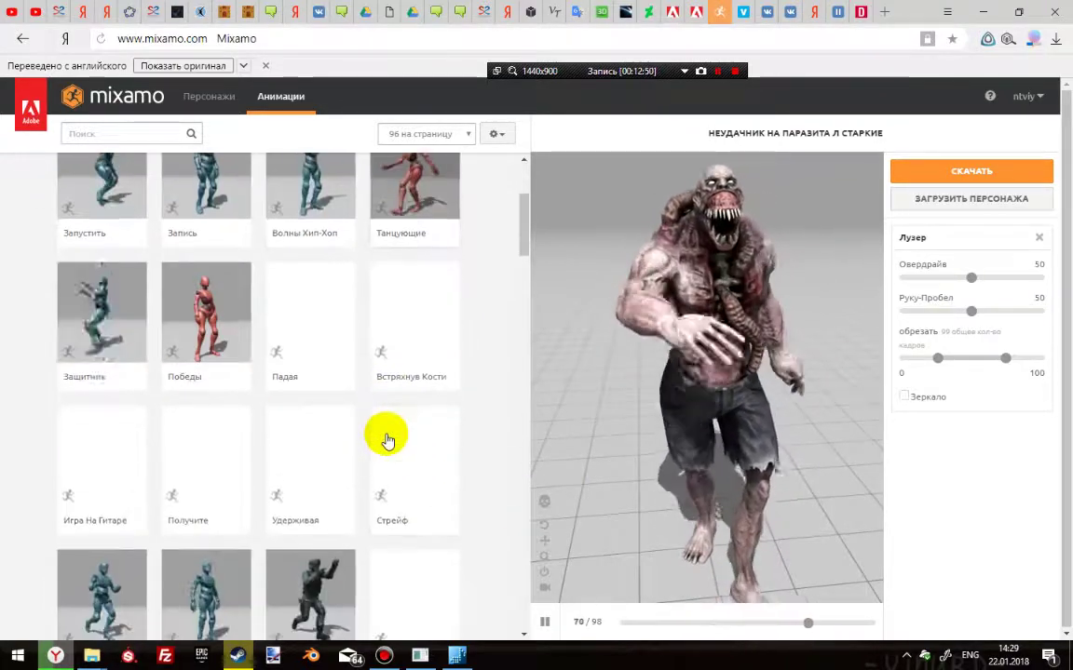
{"action": "scroll", "coordinate": [384, 445], "scroll_direction": "down", "scroll_amount": 8}
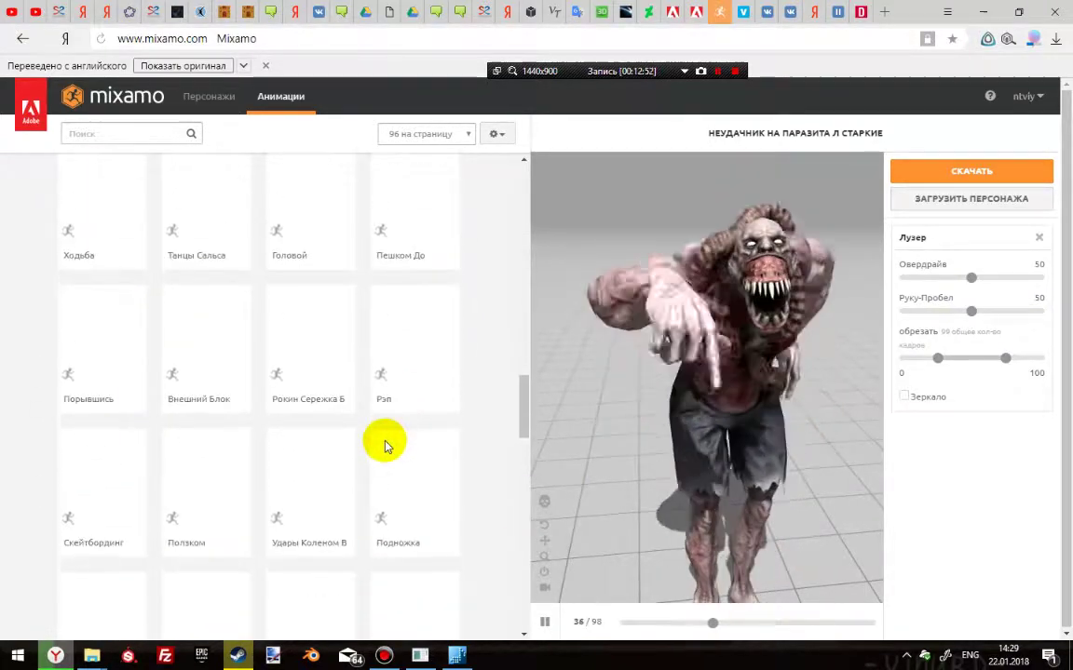
{"action": "scroll", "coordinate": [382, 452], "scroll_direction": "up", "scroll_amount": 5}
{"action": "scroll", "coordinate": [380, 454], "scroll_direction": "up", "scroll_amount": 5}
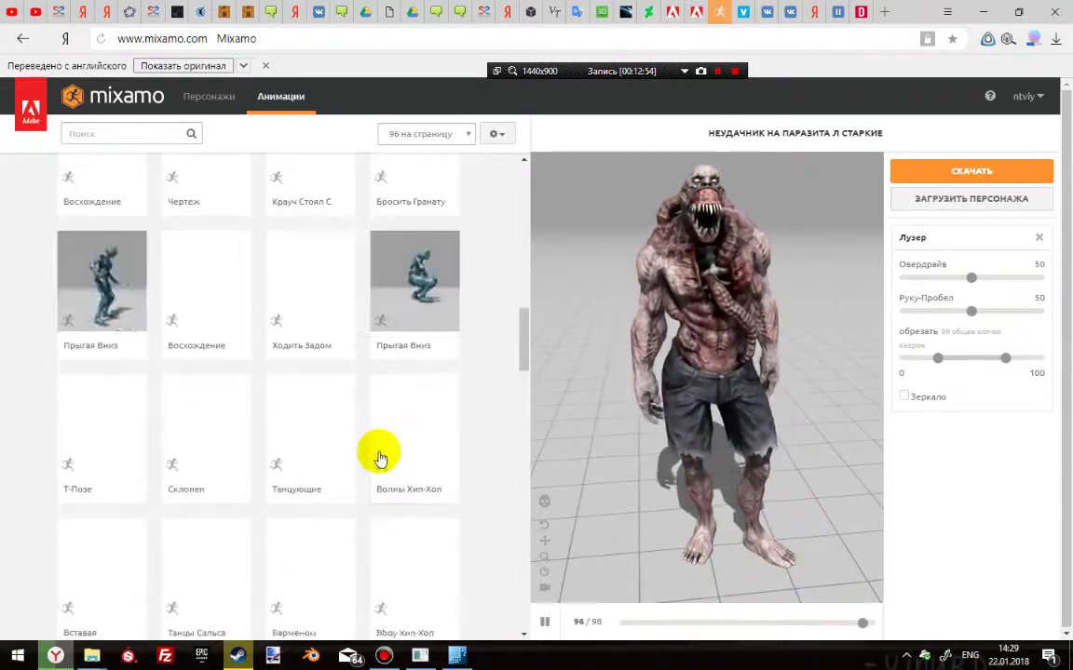
{"action": "scroll", "coordinate": [354, 447], "scroll_direction": "down", "scroll_amount": 10}
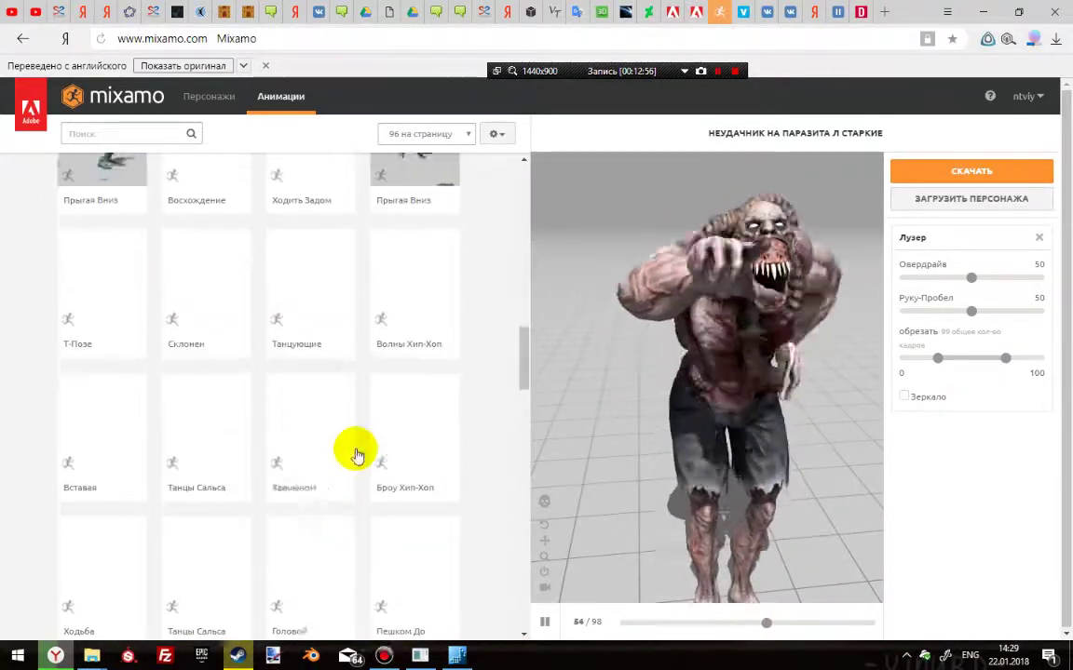
{"action": "scroll", "coordinate": [343, 452], "scroll_direction": "up", "scroll_amount": 3}
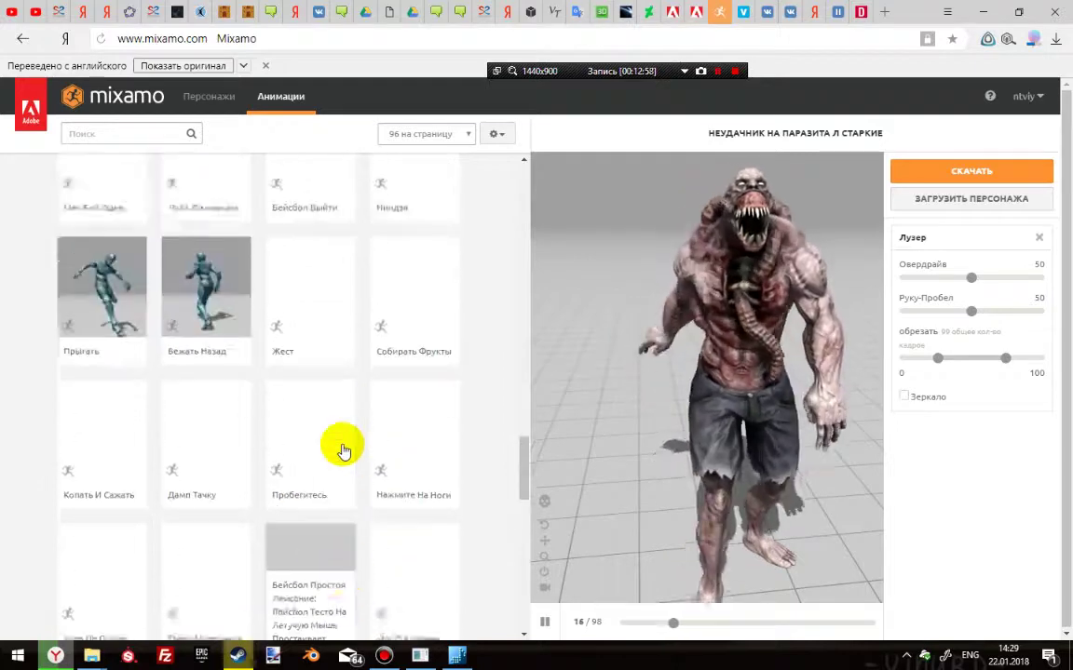
{"action": "scroll", "coordinate": [343, 452], "scroll_direction": "up", "scroll_amount": 2}
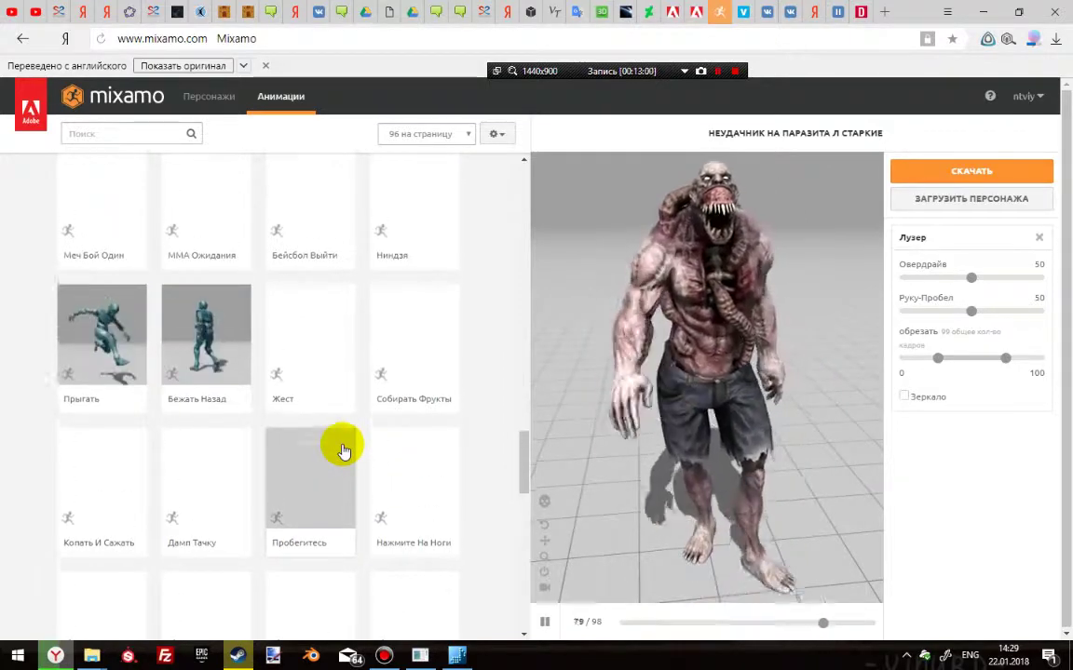
{"action": "scroll", "coordinate": [343, 451], "scroll_direction": "down", "scroll_amount": 8}
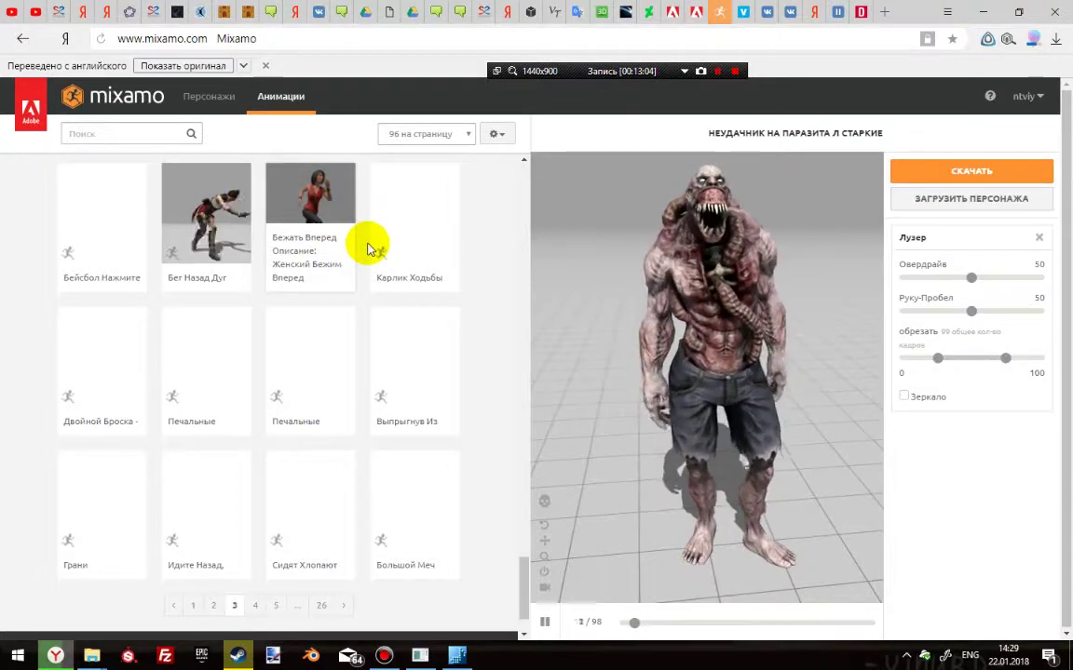
{"action": "scroll", "coordinate": [298, 429], "scroll_direction": "down", "scroll_amount": 2}
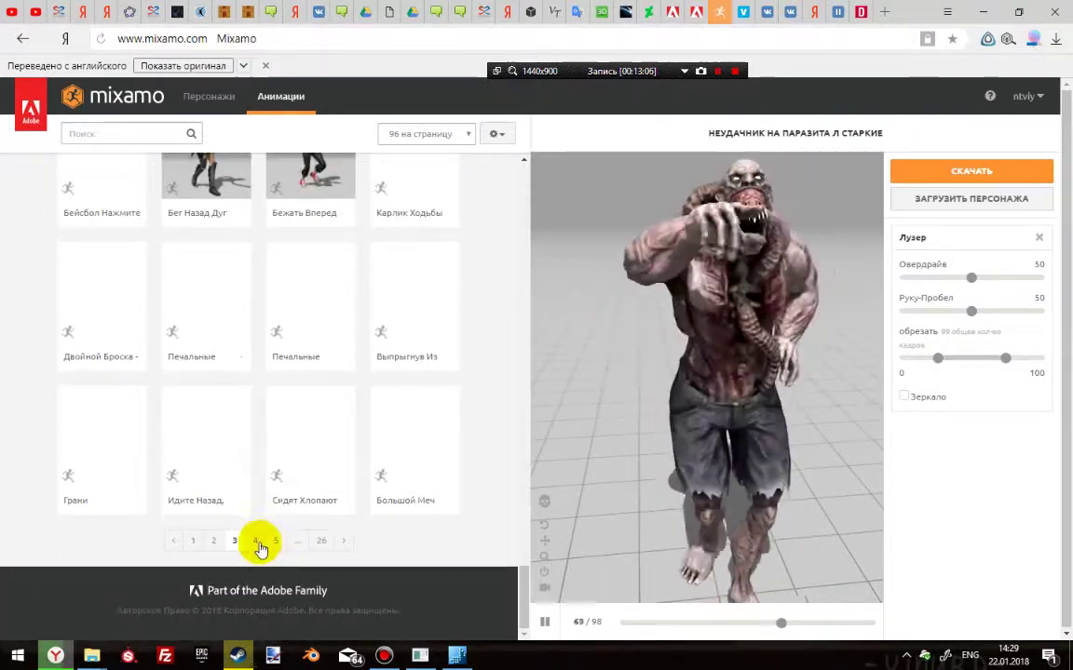
{"action": "left_click", "coordinate": [253, 541]}
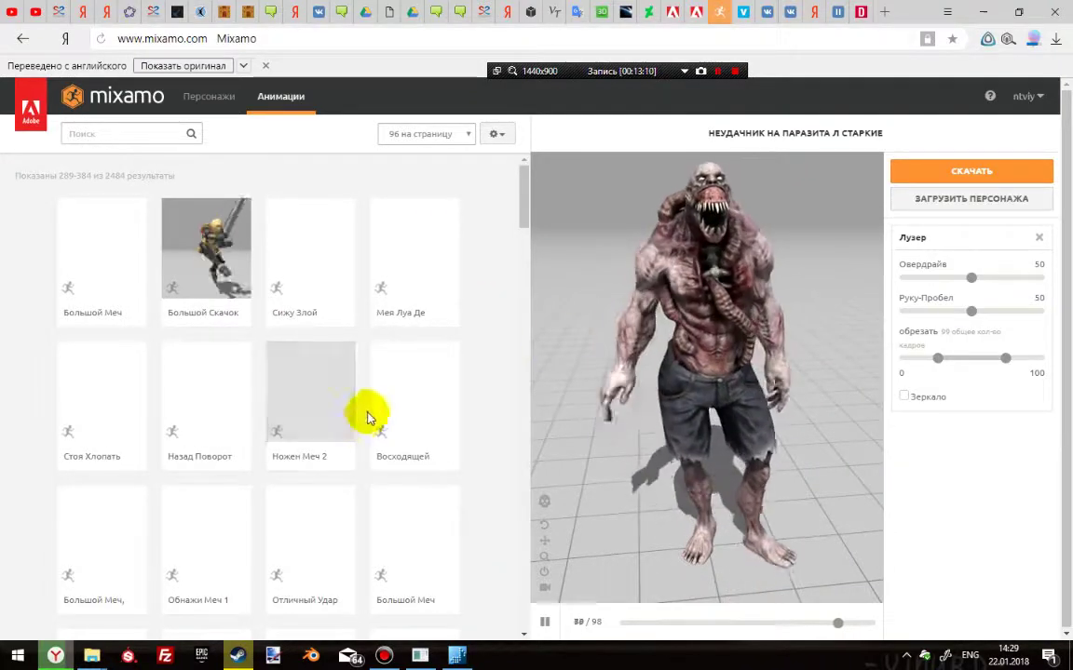
Check the browser's recent downloads and show Illegal Elbow Punch.fbx in its folder.
{"action": "left_click", "coordinate": [1055, 44]}
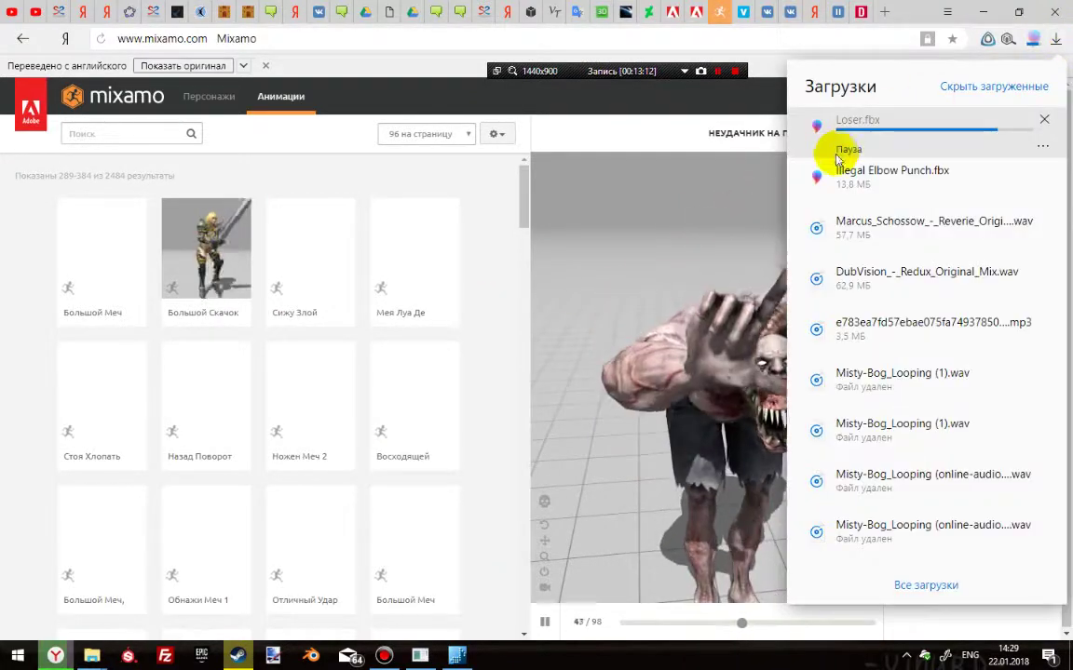
{"action": "mouse_move", "coordinate": [824, 200]}
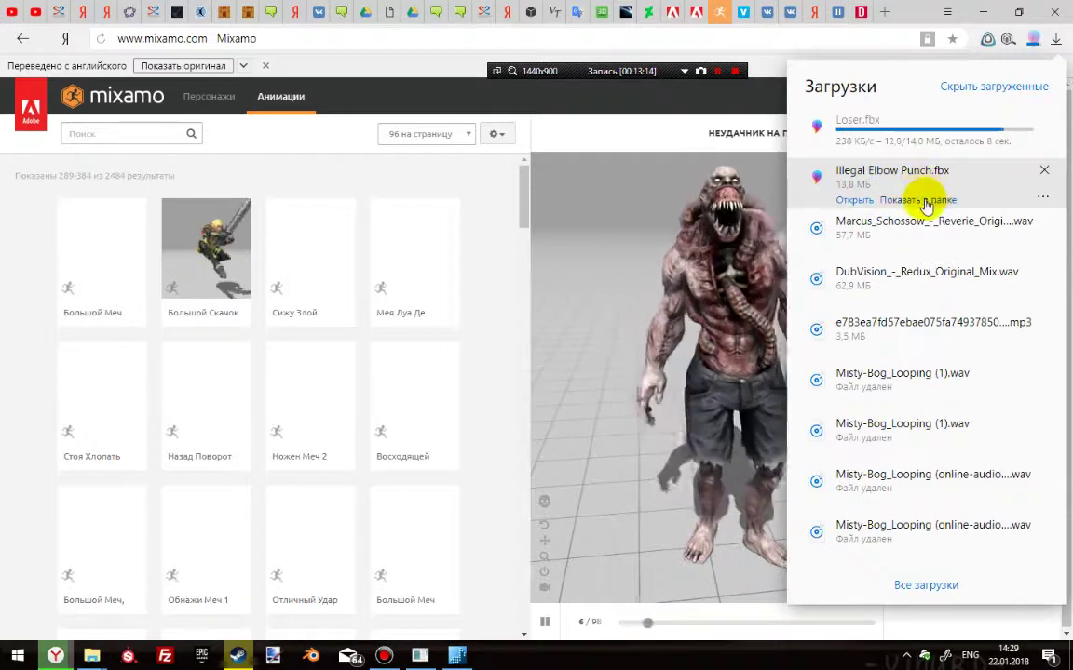
{"action": "left_click", "coordinate": [925, 201]}
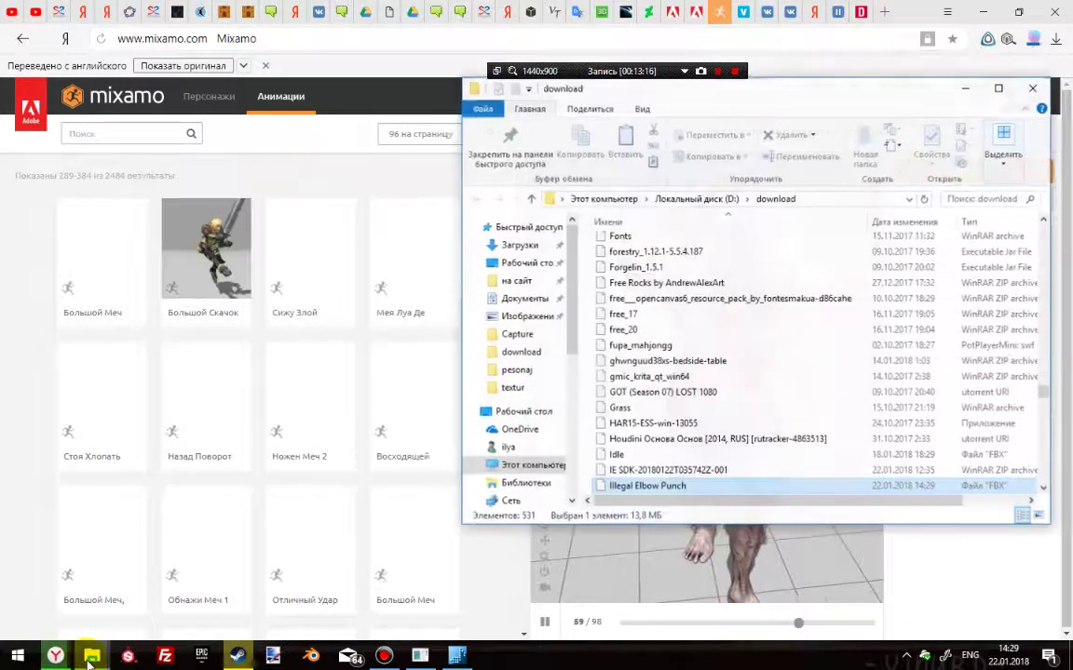
Copy the downloaded Illegal Elbow Punch FBX file from the download folder into the textur folder on drive F.
{"action": "mouse_move", "coordinate": [94, 663]}
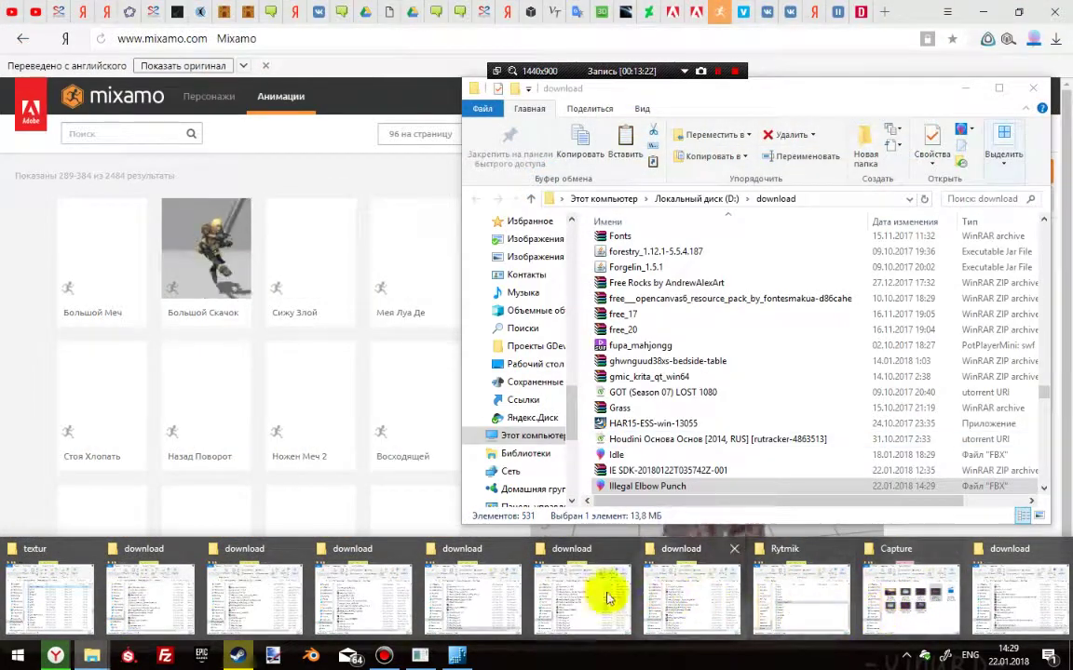
{"action": "left_click", "coordinate": [78, 579]}
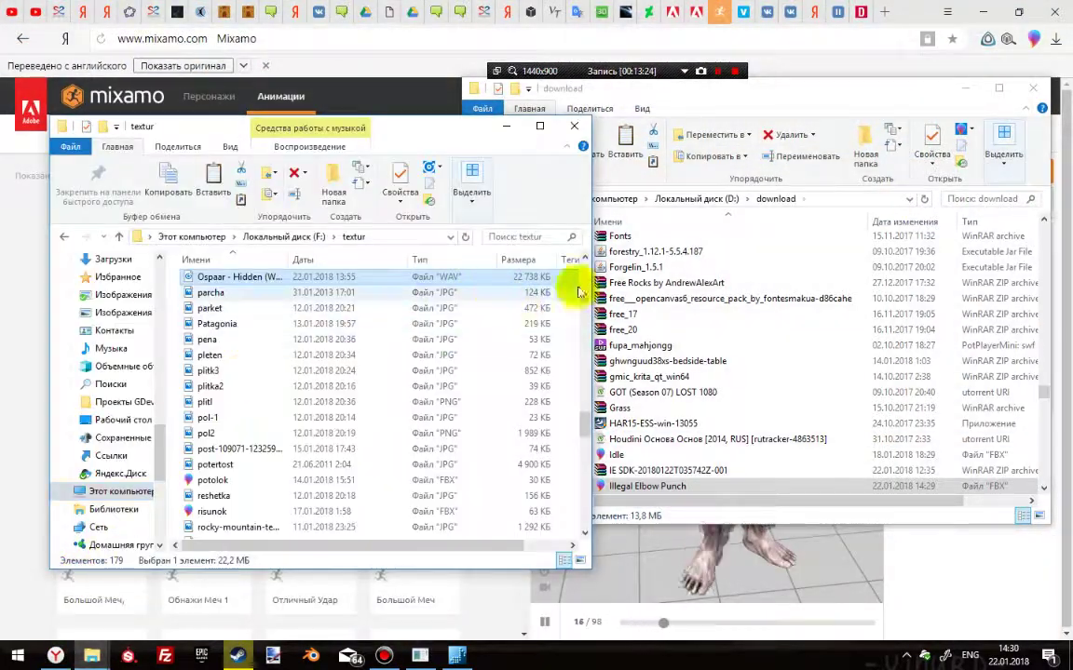
{"action": "left_click", "coordinate": [694, 96]}
{"action": "left_click_drag", "start_coordinate": [695, 96], "coordinate": [728, 97]}
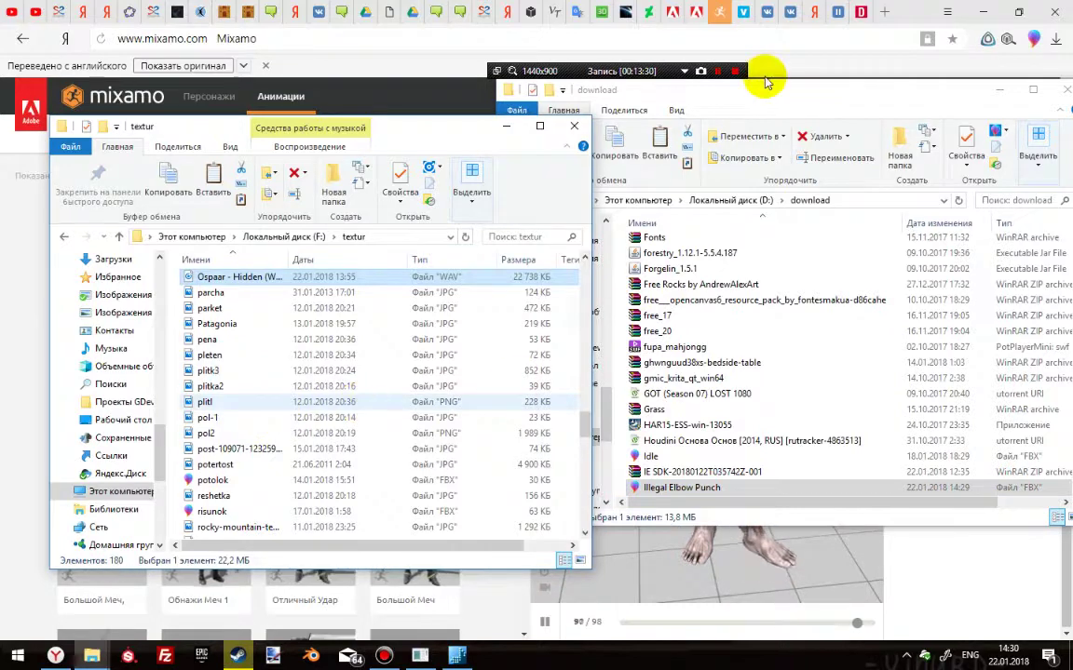
{"action": "key", "text": "ctrl+v"}
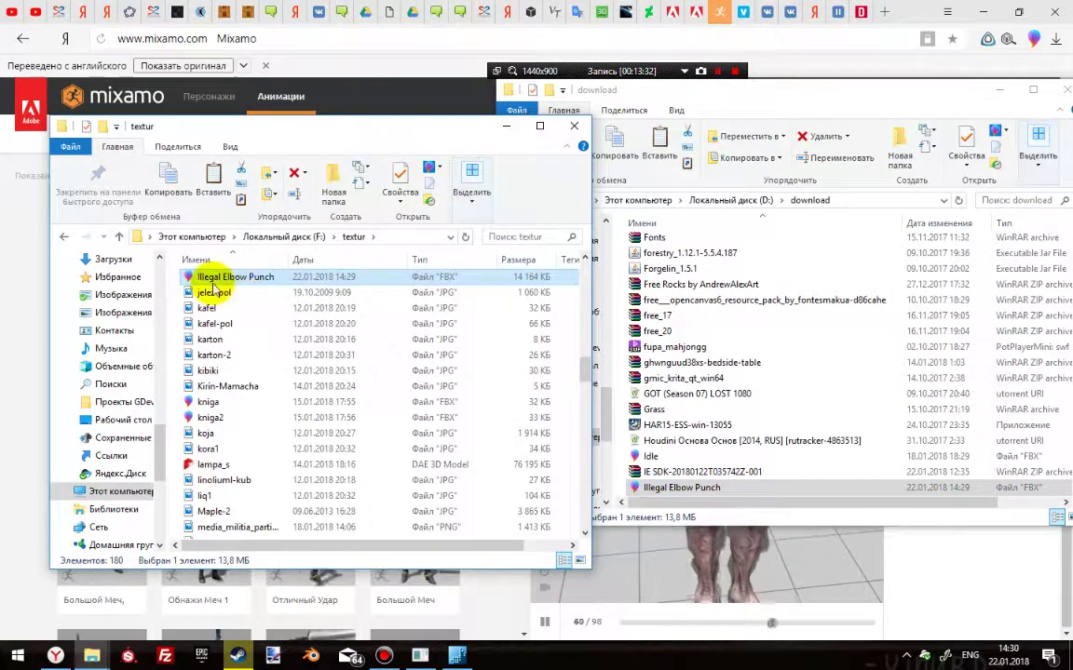
Minimise the old download folder window, check the browser's recent downloads and show Loser.fbx in its folder.
{"action": "left_click", "coordinate": [787, 110]}
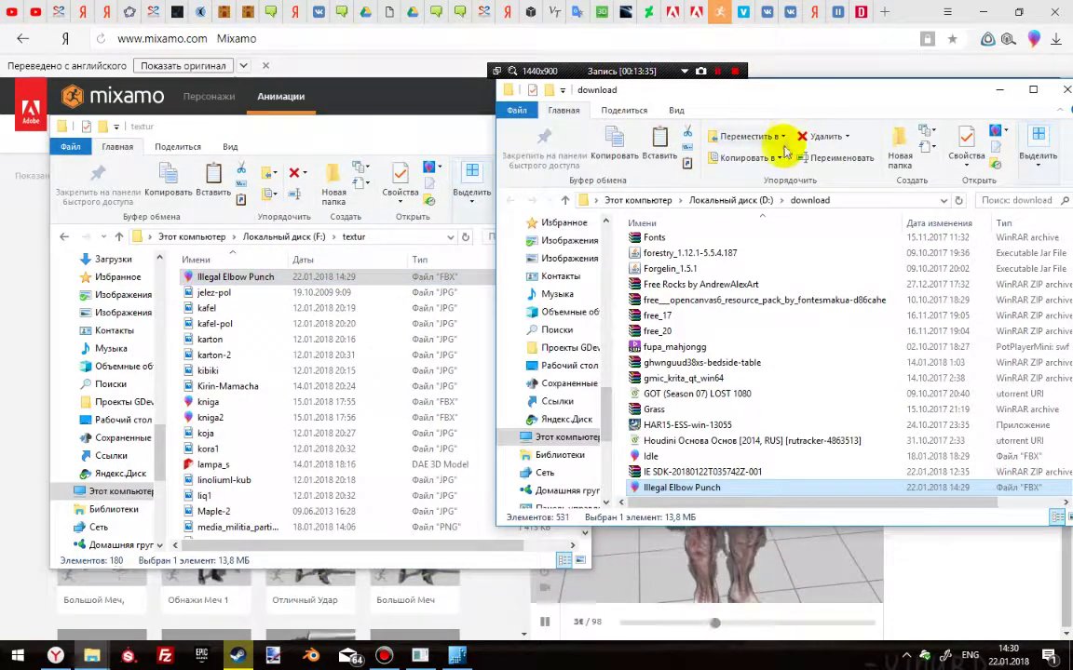
{"action": "left_click", "coordinate": [1000, 93]}
{"action": "left_click", "coordinate": [1055, 38]}
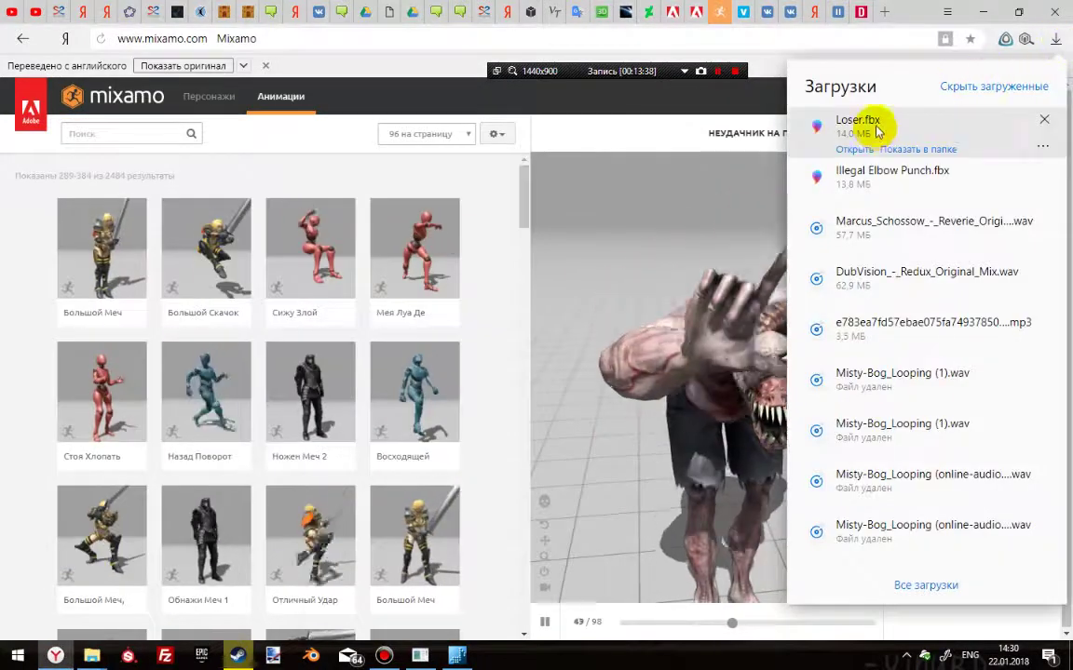
{"action": "left_click", "coordinate": [652, 279]}
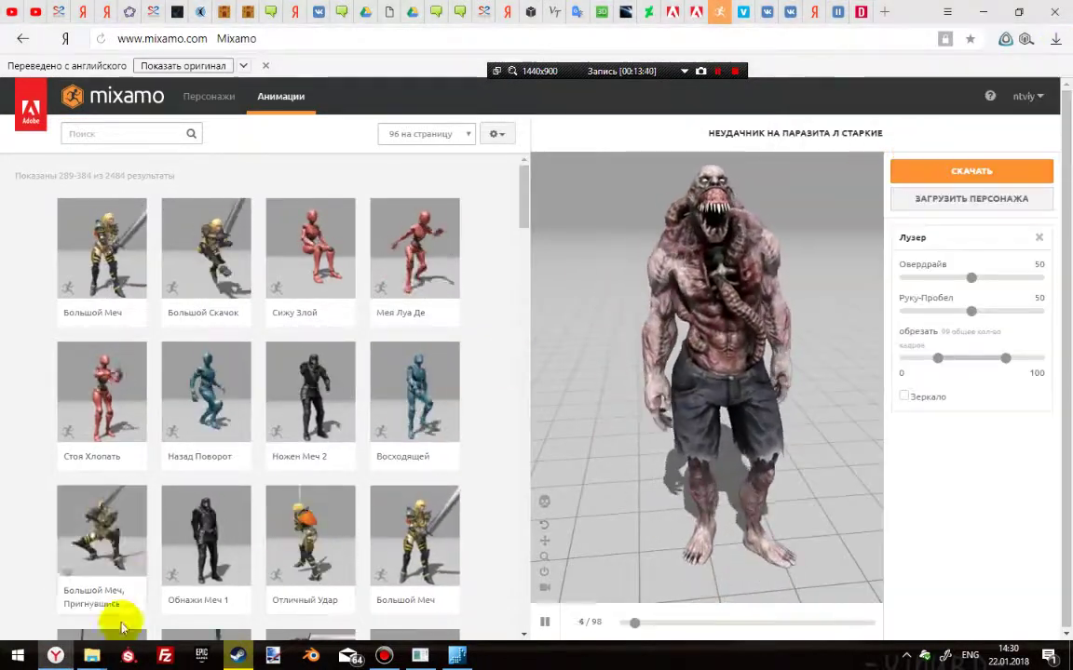
{"action": "left_click", "coordinate": [92, 656]}
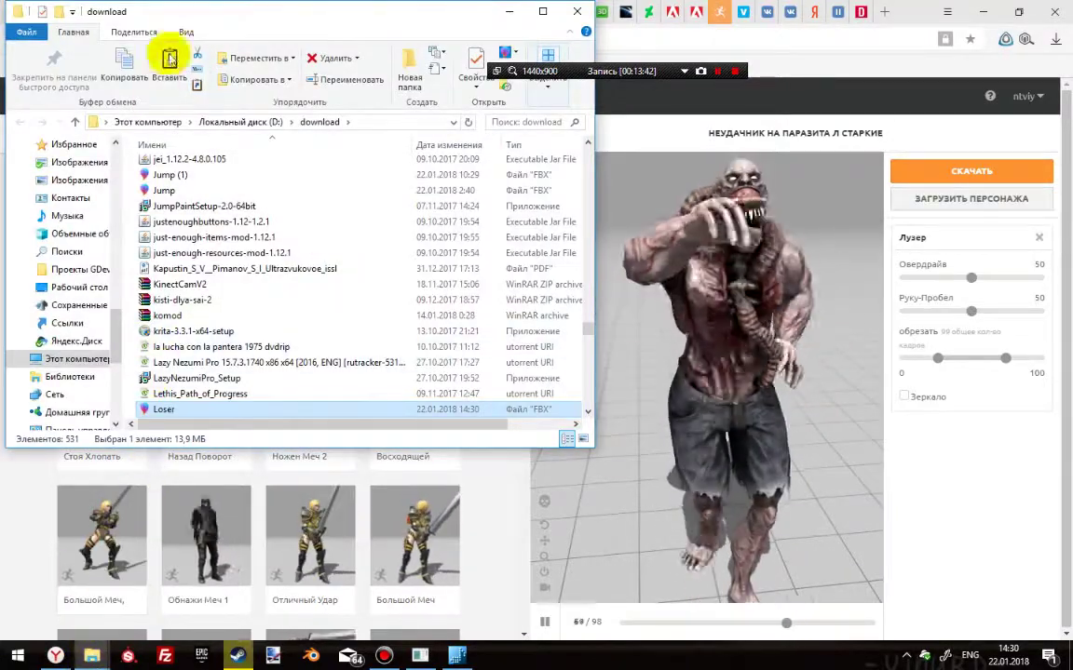
Arrange the two folder windows side by side and copy the Loser FBX file from download into the textur folder on drive F.
{"action": "left_click_drag", "start_coordinate": [438, 14], "coordinate": [849, 81]}
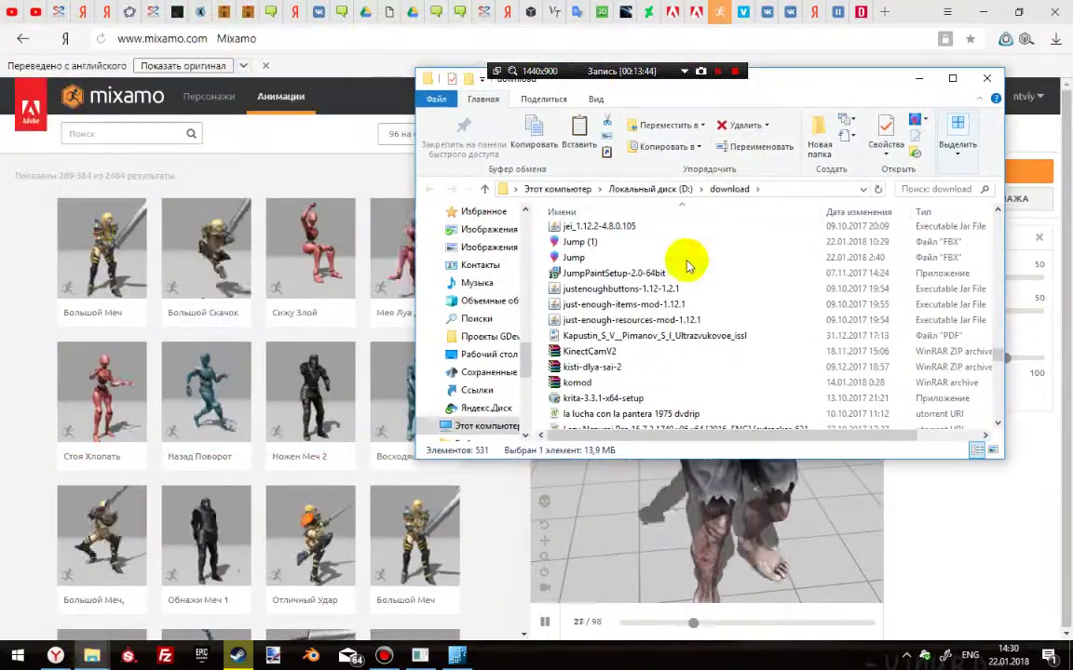
{"action": "scroll", "coordinate": [686, 266], "scroll_direction": "down", "scroll_amount": 3}
{"action": "left_click", "coordinate": [91, 655]}
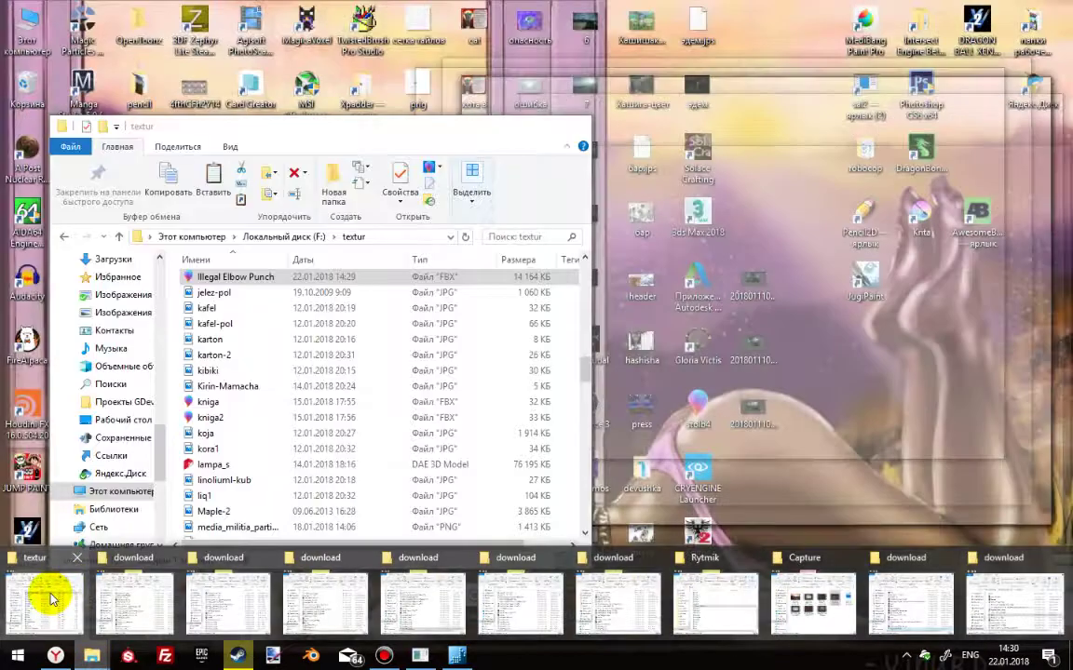
{"action": "left_click", "coordinate": [47, 594]}
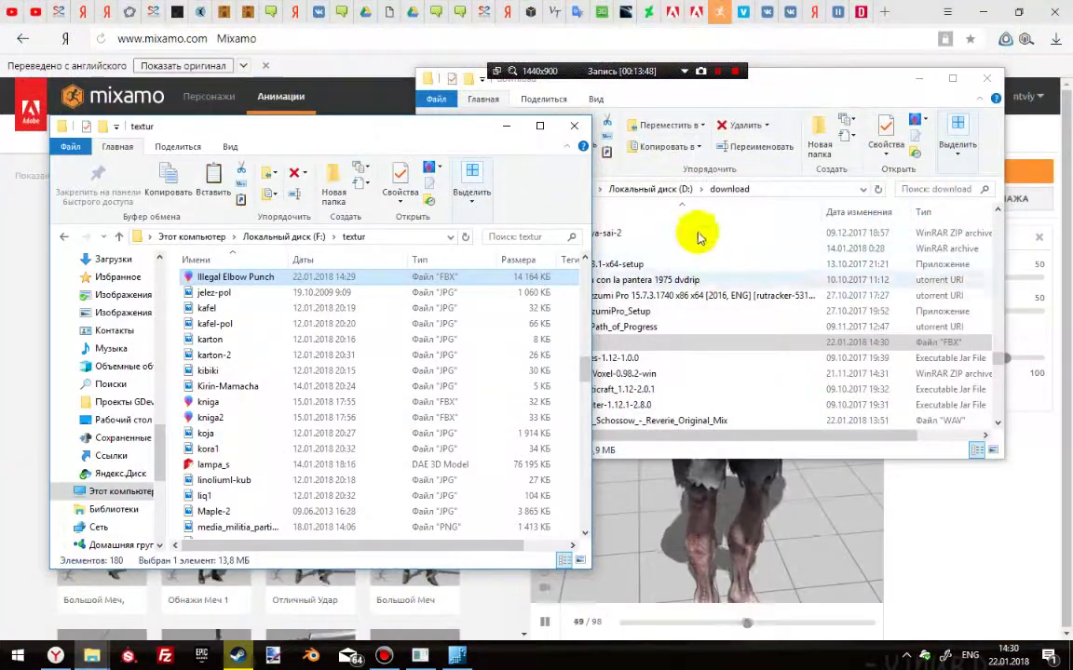
{"action": "left_click_drag", "start_coordinate": [773, 84], "coordinate": [830, 78]}
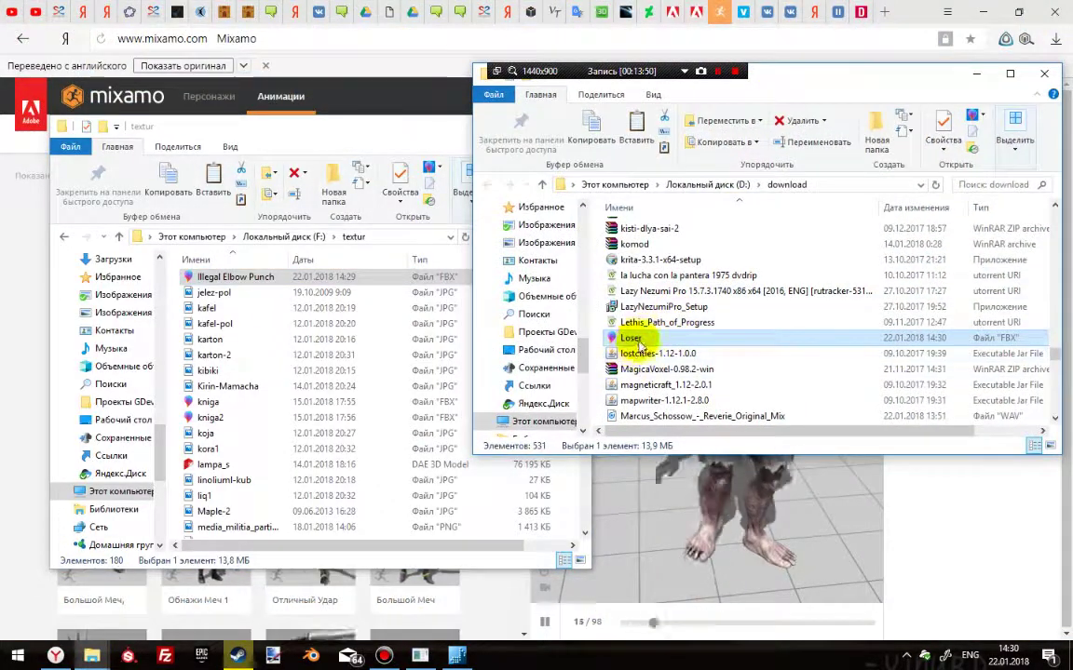
{"action": "left_click_drag", "start_coordinate": [631, 341], "coordinate": [270, 408]}
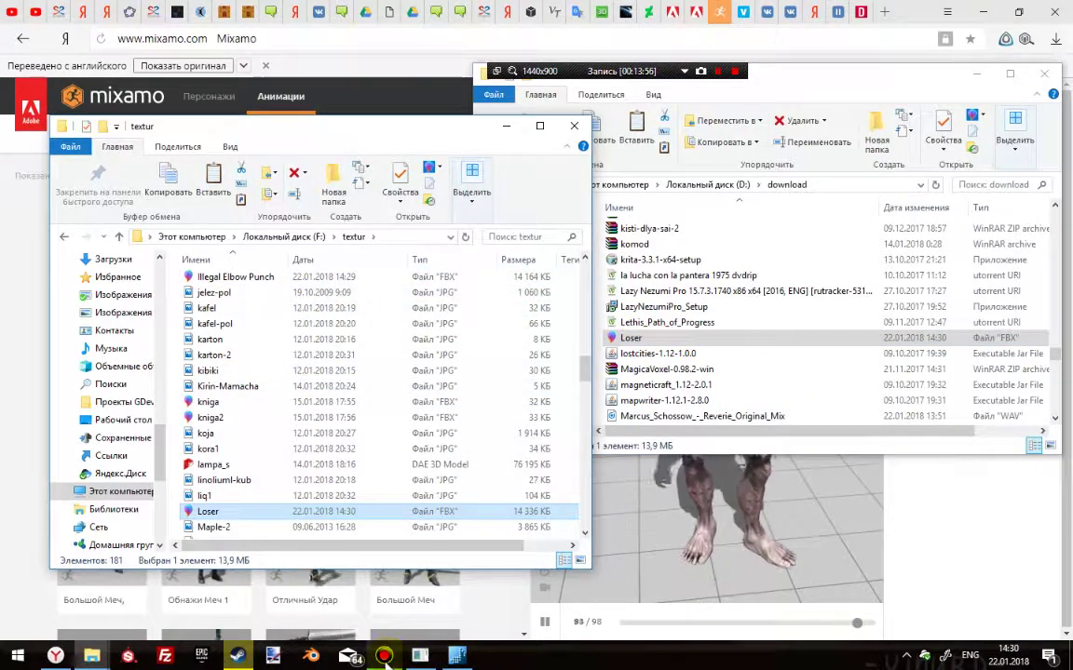
Switch to S2ENGINE HD and return the project browser from the personaj folder to the root folder.
{"action": "left_click", "coordinate": [419, 655]}
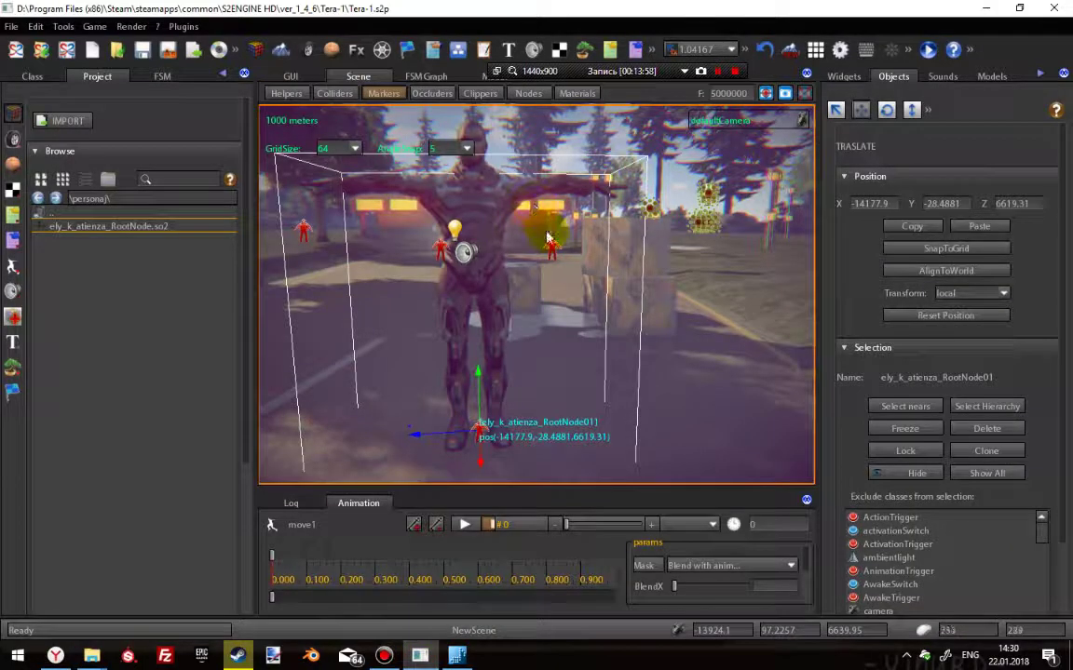
{"action": "scroll", "coordinate": [558, 306], "scroll_direction": "up", "scroll_amount": 5}
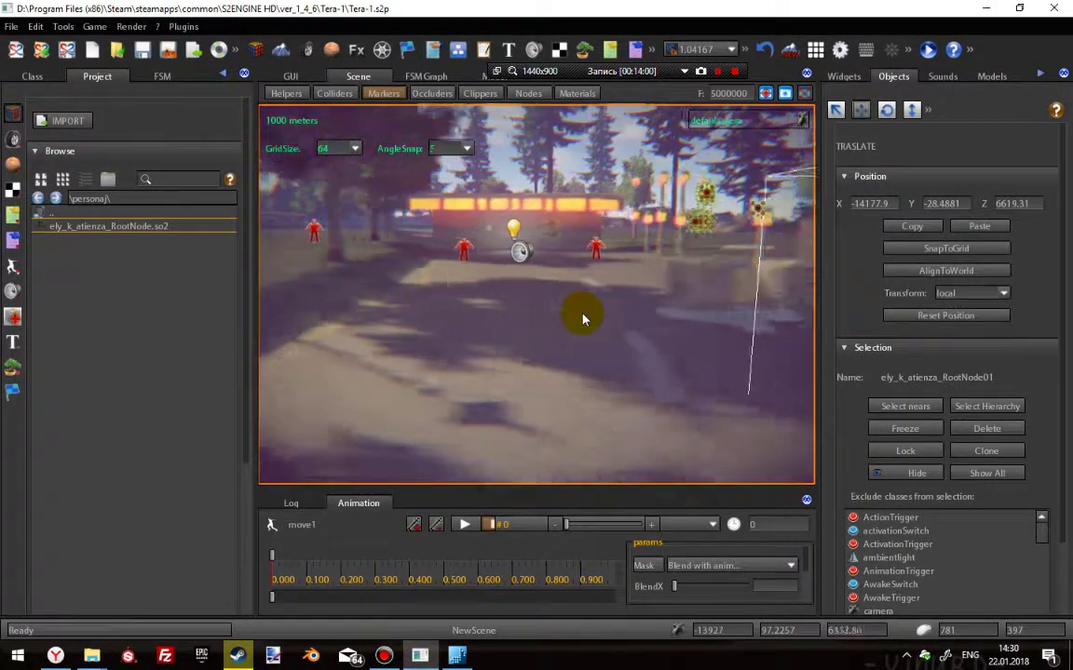
{"action": "scroll", "coordinate": [588, 323], "scroll_direction": "down", "scroll_amount": 5}
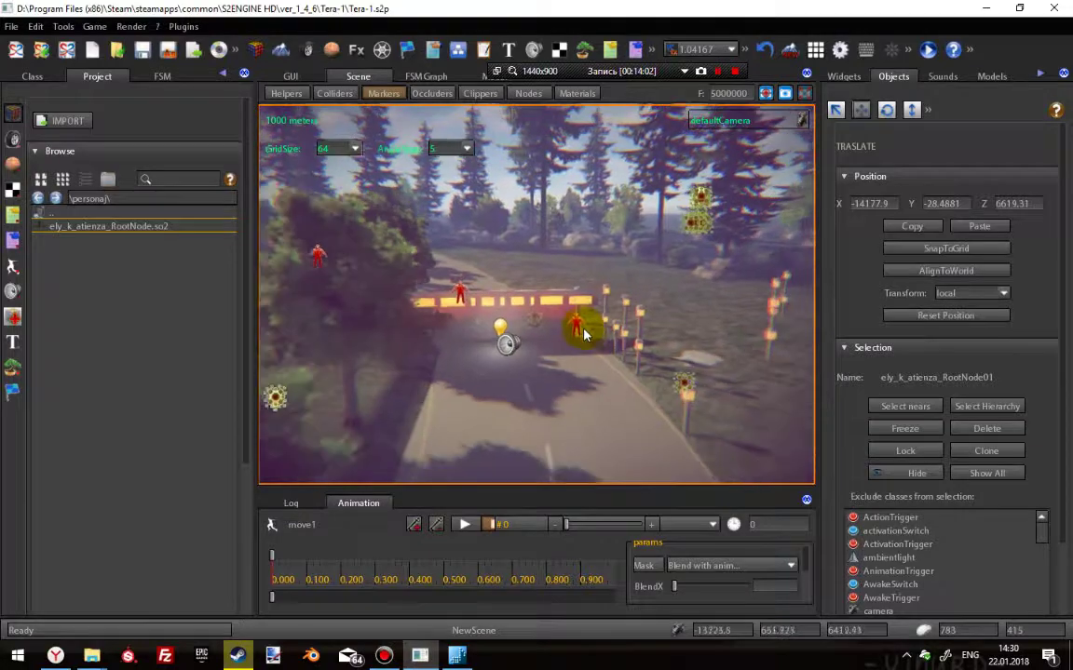
{"action": "mouse_move", "coordinate": [572, 349]}
{"action": "right_mouse_down"}
{"action": "mouse_move", "coordinate": [561, 360]}
{"action": "mouse_move", "coordinate": [546, 292]}
{"action": "mouse_move", "coordinate": [495, 261]}
{"action": "mouse_move", "coordinate": [422, 271]}
{"action": "mouse_move", "coordinate": [400, 261]}
{"action": "right_mouse_up"}
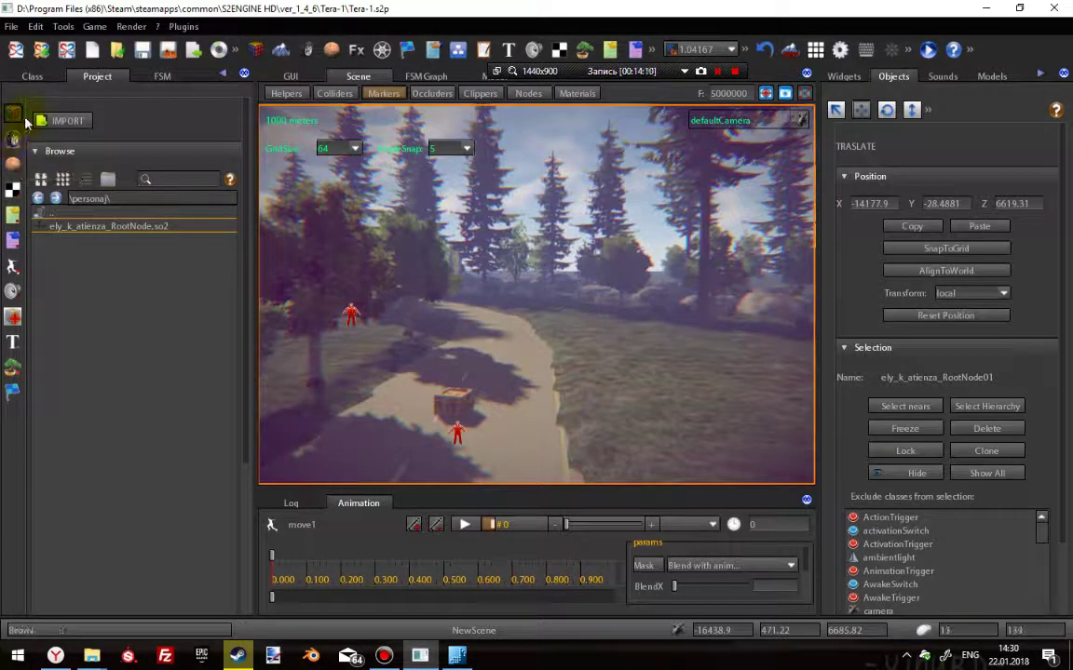
{"action": "left_click", "coordinate": [38, 197]}
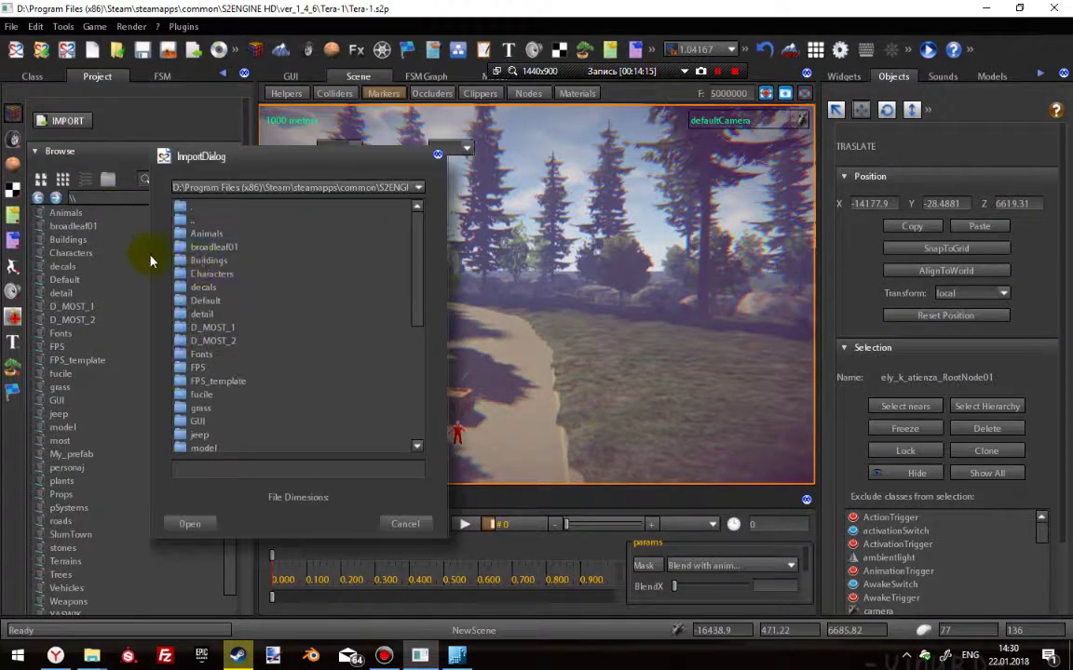
Start an asset import and open Illegal Elbow Punch.fbx from the F:\textur folder.
{"action": "scroll", "coordinate": [317, 368], "scroll_direction": "down", "scroll_amount": 3}
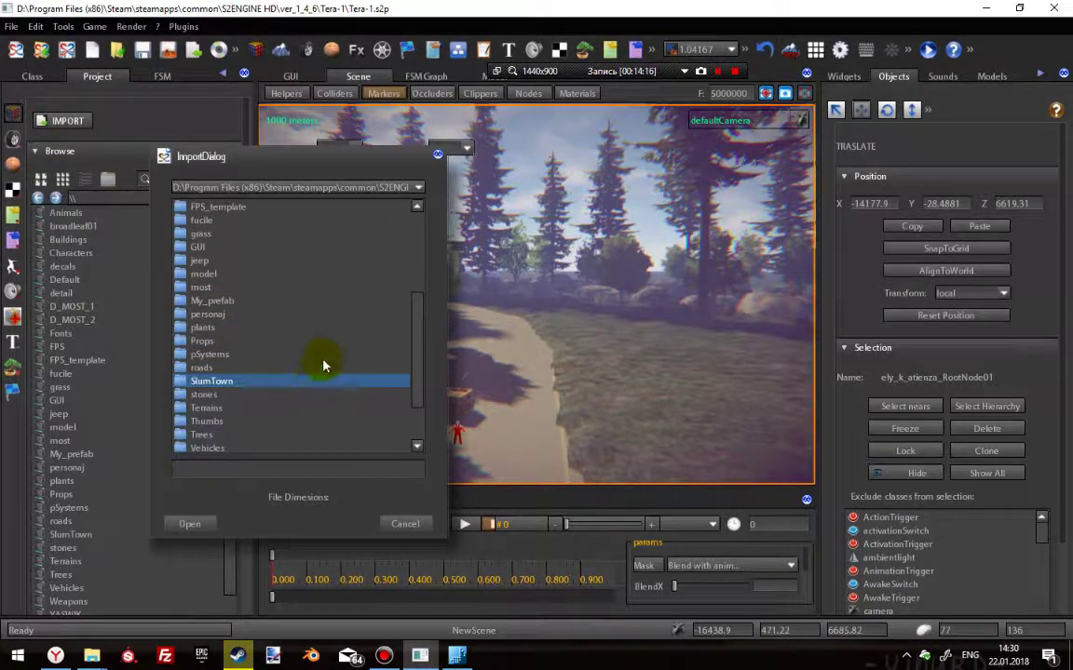
{"action": "left_click", "coordinate": [418, 186]}
{"action": "left_click", "coordinate": [230, 221]}
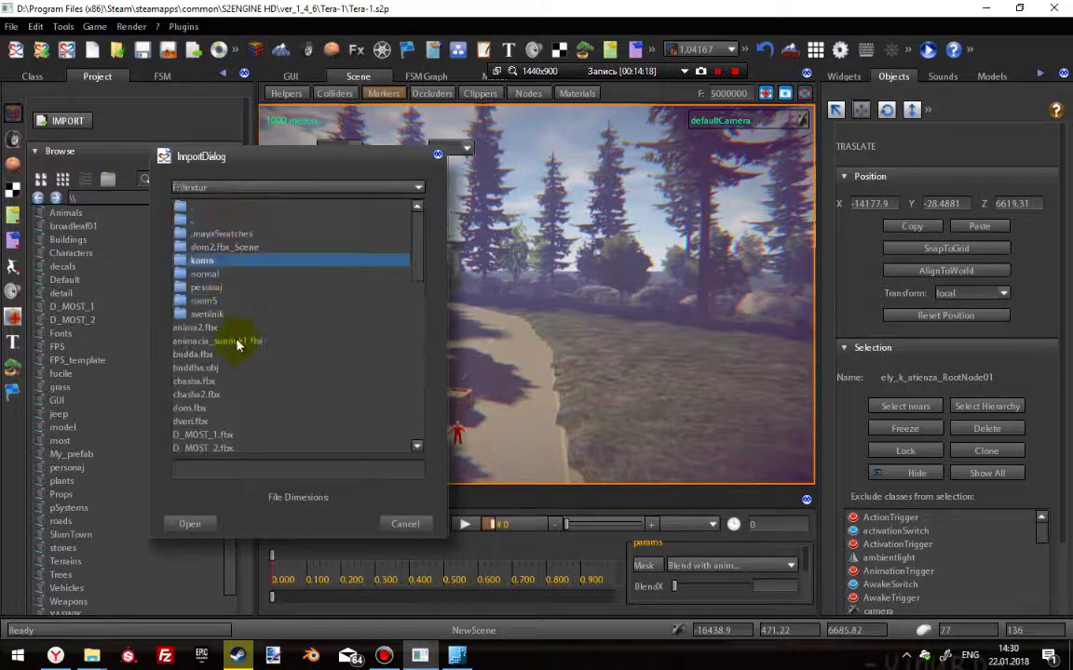
{"action": "scroll", "coordinate": [250, 346], "scroll_direction": "down", "scroll_amount": 6}
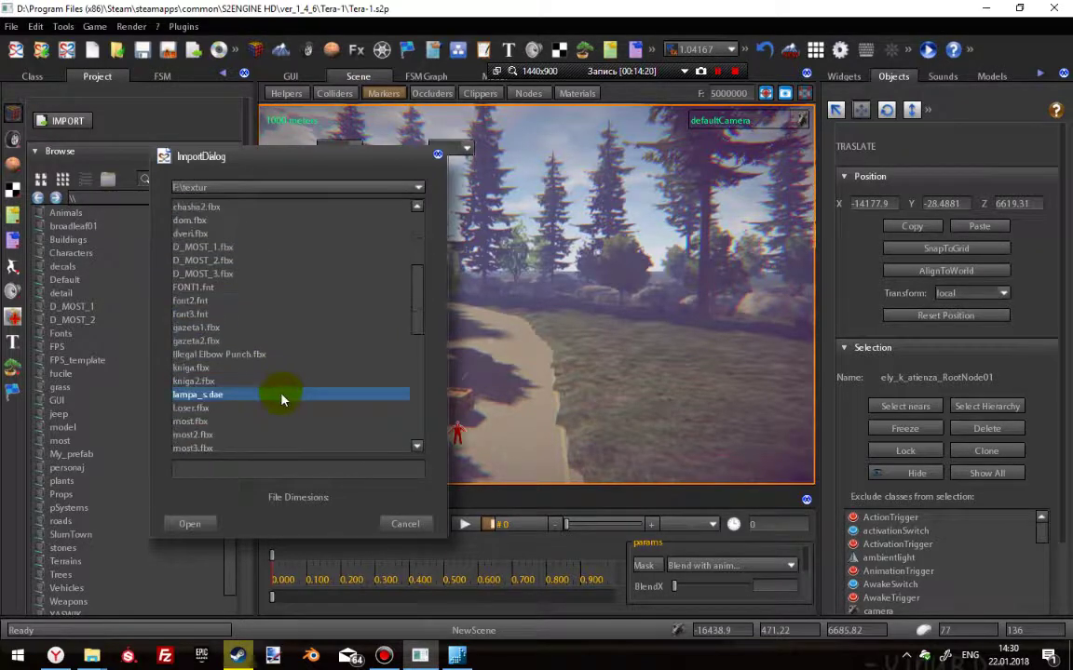
{"action": "left_click", "coordinate": [216, 354]}
{"action": "left_click", "coordinate": [189, 525]}
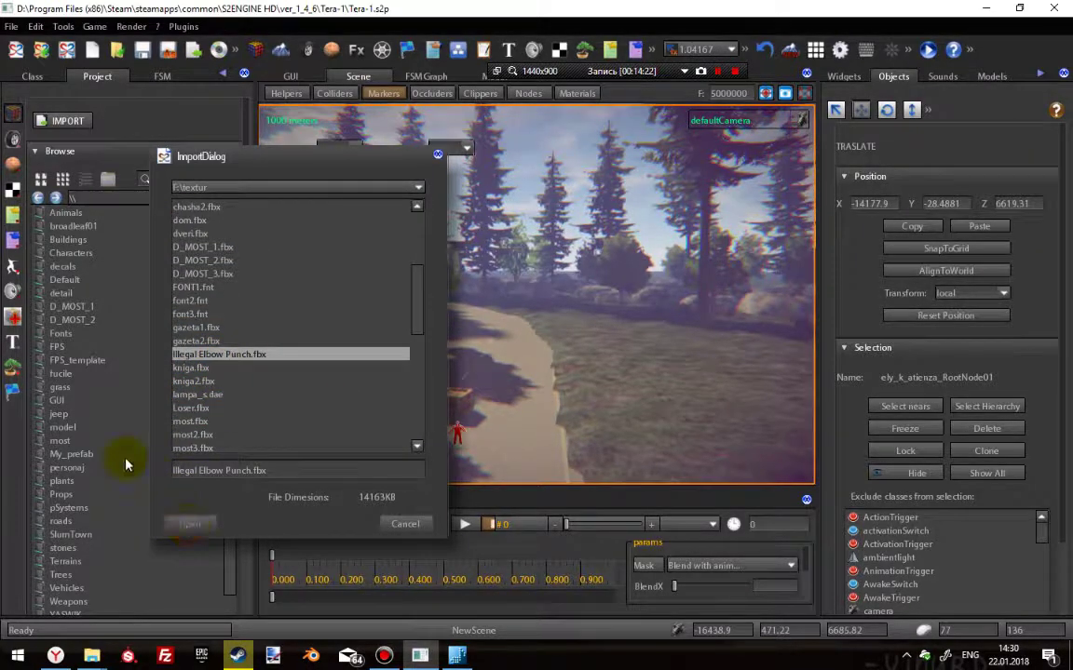
Set importGeometry, optimizeGraph and optimizeMesh to true in the import options for Illegal Elbow Punch.fbx.
{"action": "left_click_drag", "start_coordinate": [345, 166], "coordinate": [531, 104]}
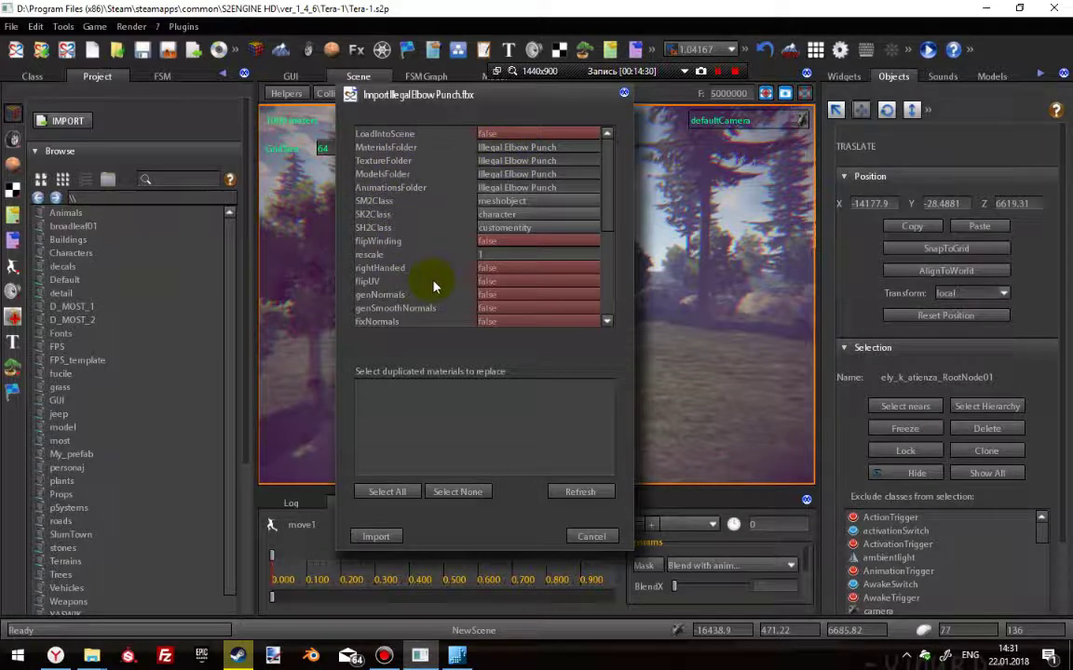
{"action": "scroll", "coordinate": [433, 286], "scroll_direction": "down", "scroll_amount": 2}
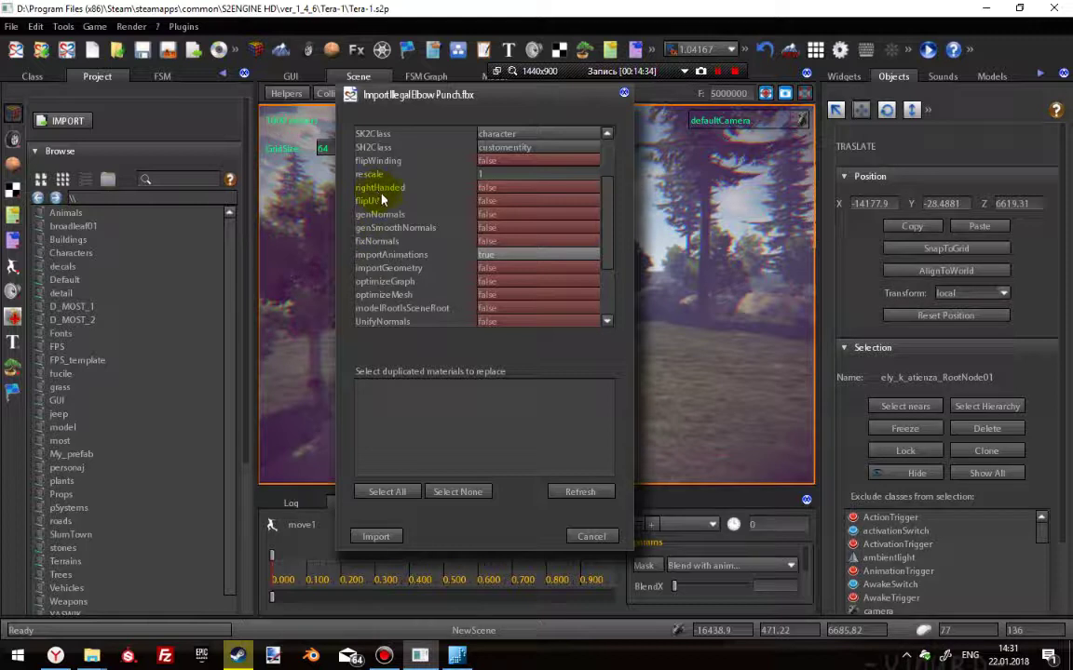
{"action": "left_click", "coordinate": [508, 268]}
{"action": "left_click", "coordinate": [489, 281]}
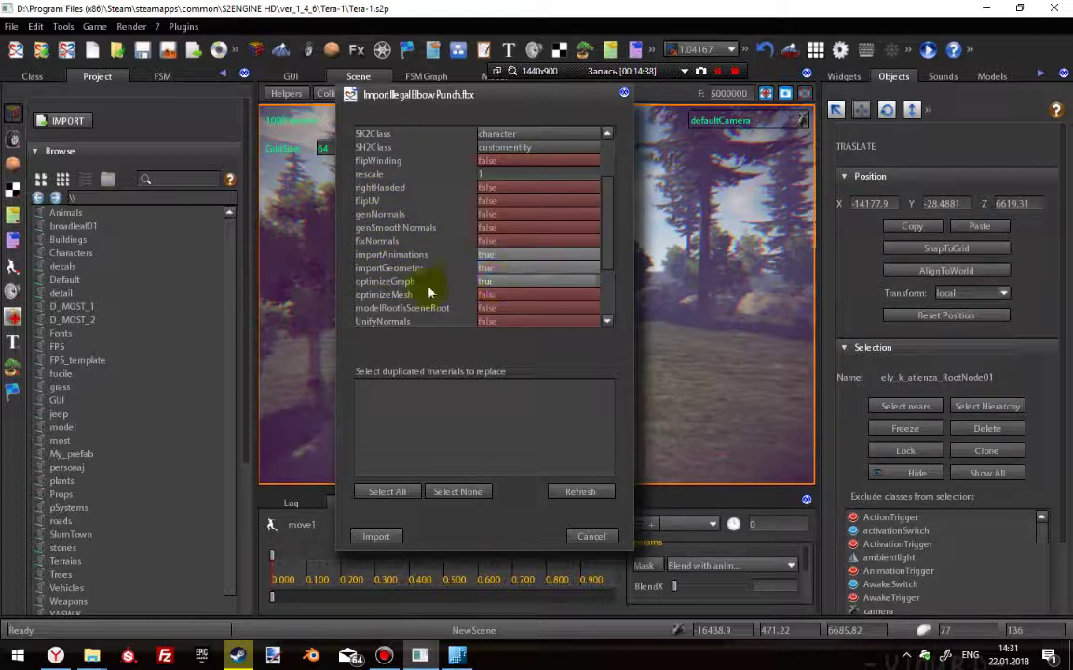
{"action": "left_click", "coordinate": [500, 301]}
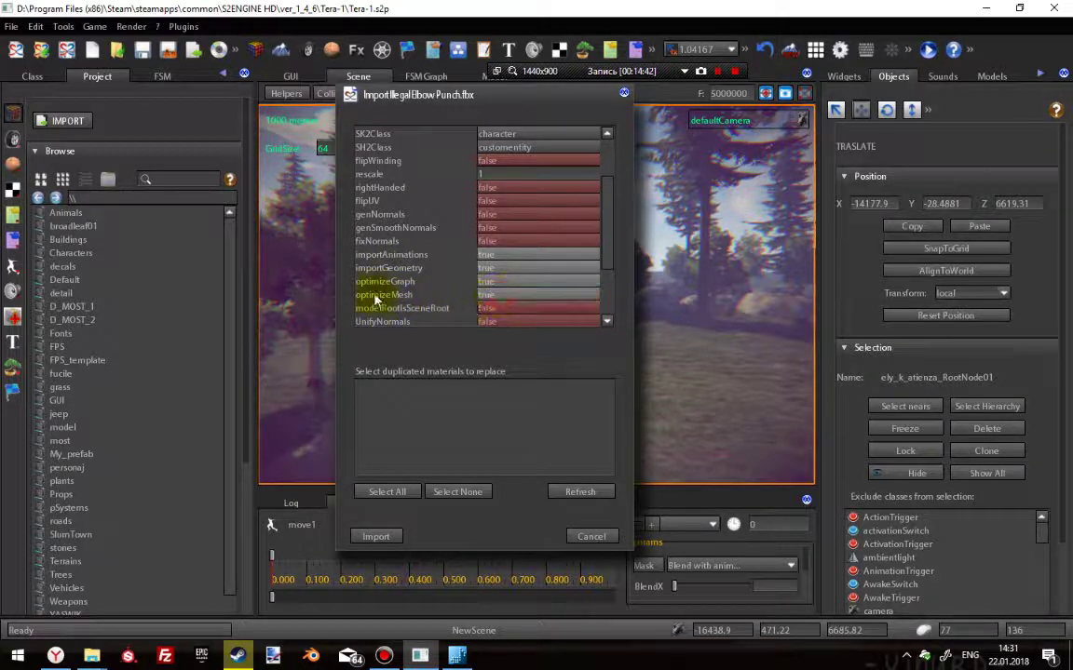
Review the remaining import options and import Illegal Elbow Punch.fbx into the project.
{"action": "scroll", "coordinate": [402, 272], "scroll_direction": "down", "scroll_amount": 1}
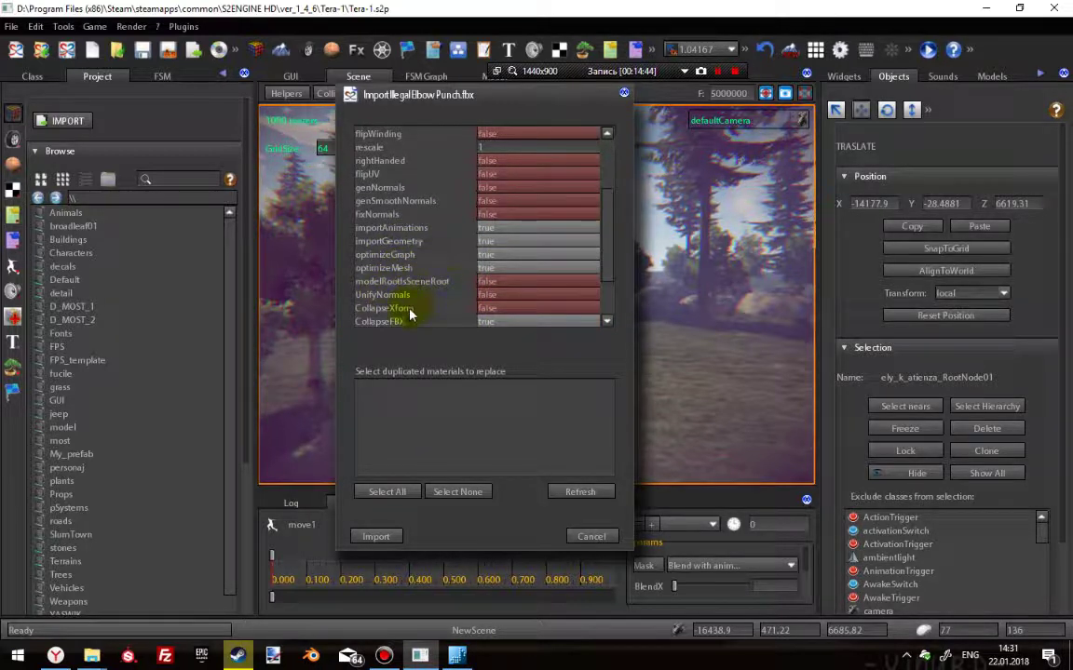
{"action": "scroll", "coordinate": [387, 218], "scroll_direction": "up", "scroll_amount": 2}
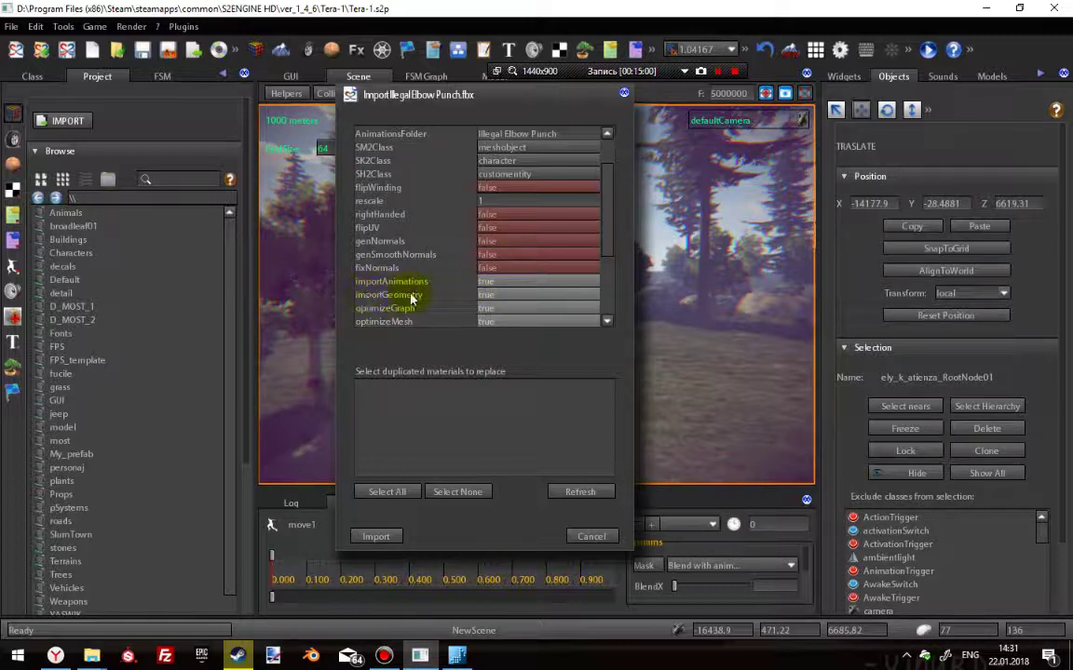
{"action": "scroll", "coordinate": [400, 306], "scroll_direction": "down", "scroll_amount": 1}
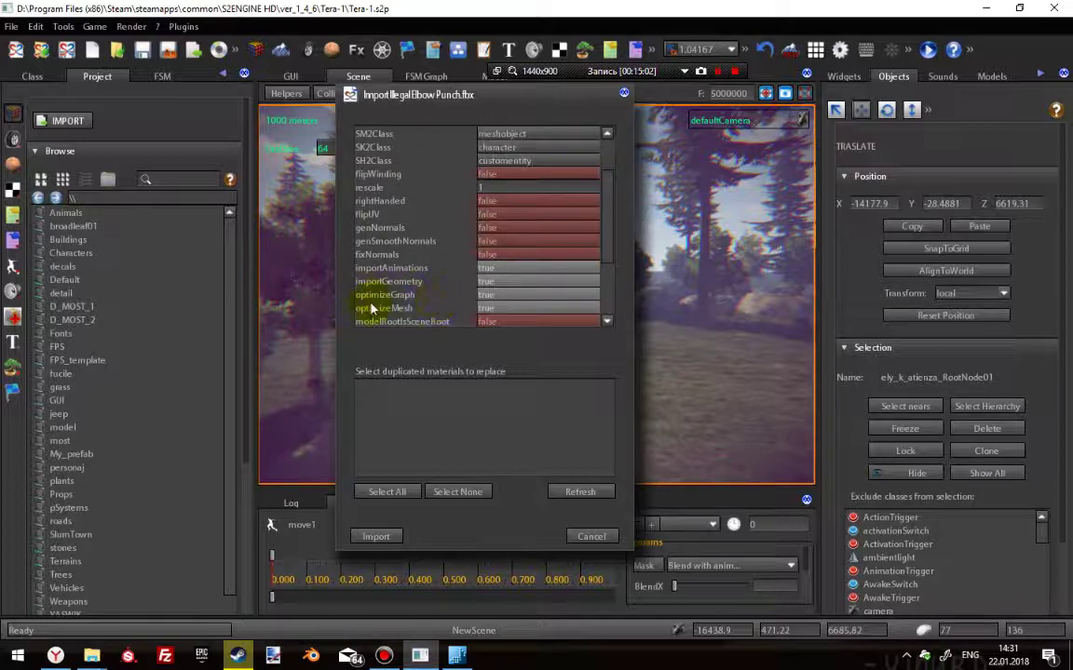
{"action": "left_click", "coordinate": [376, 537]}
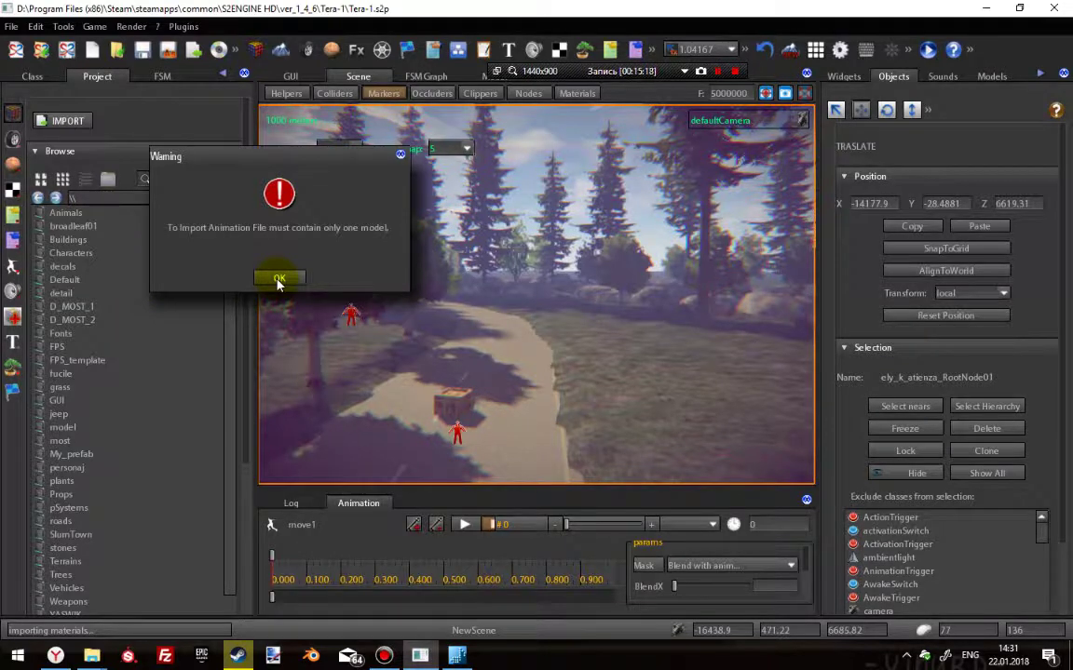
{"action": "left_click", "coordinate": [279, 278]}
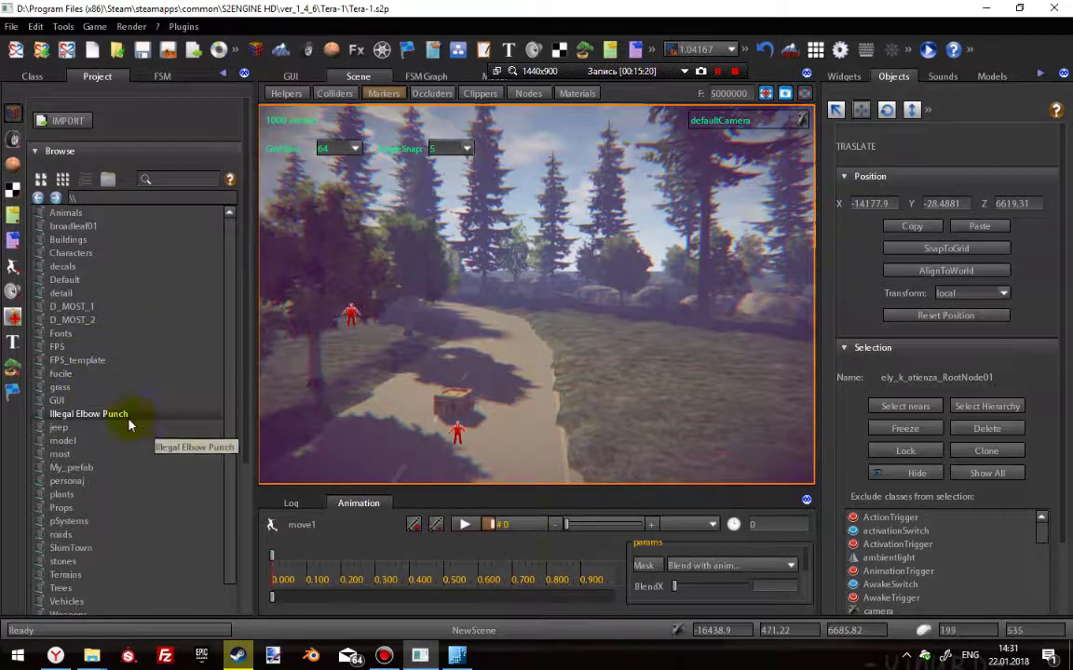
Open the Illegal Elbow Punch project folder and inspect Illegal Elbow Punch_RootNode.so2 in the prefab viewer.
{"action": "double_click", "coordinate": [128, 421]}
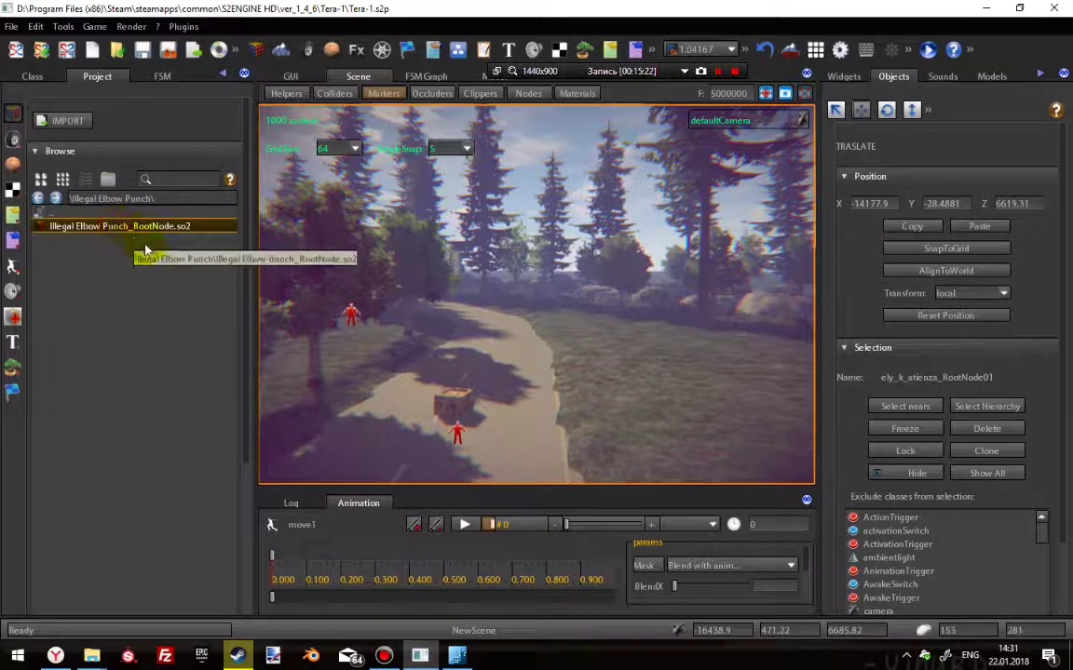
{"action": "right_click", "coordinate": [124, 230]}
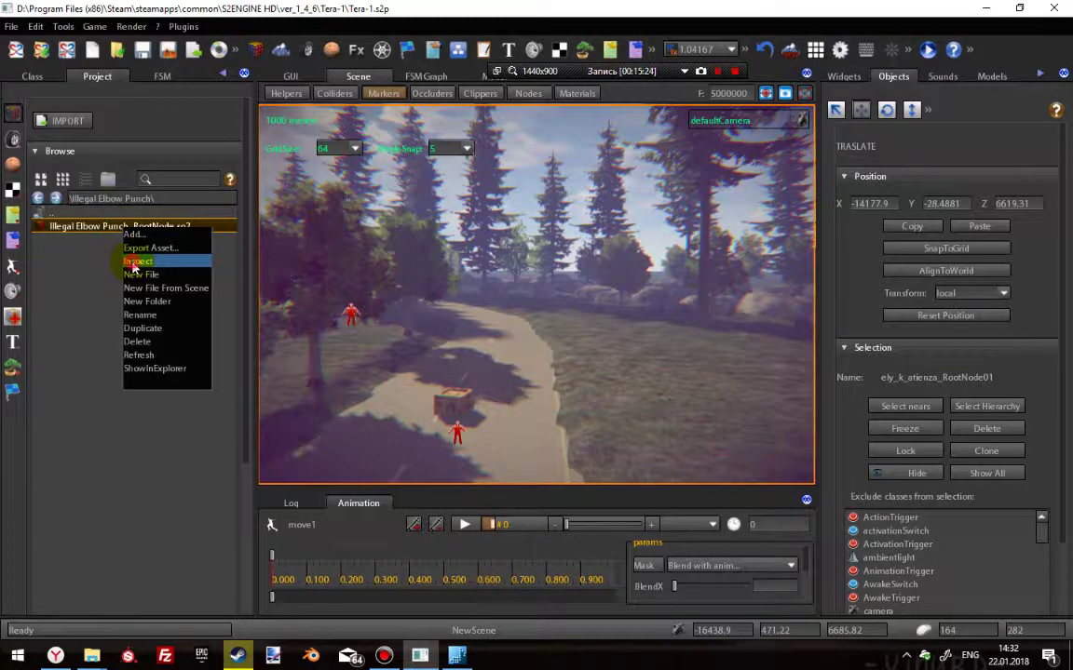
{"action": "left_click", "coordinate": [137, 262]}
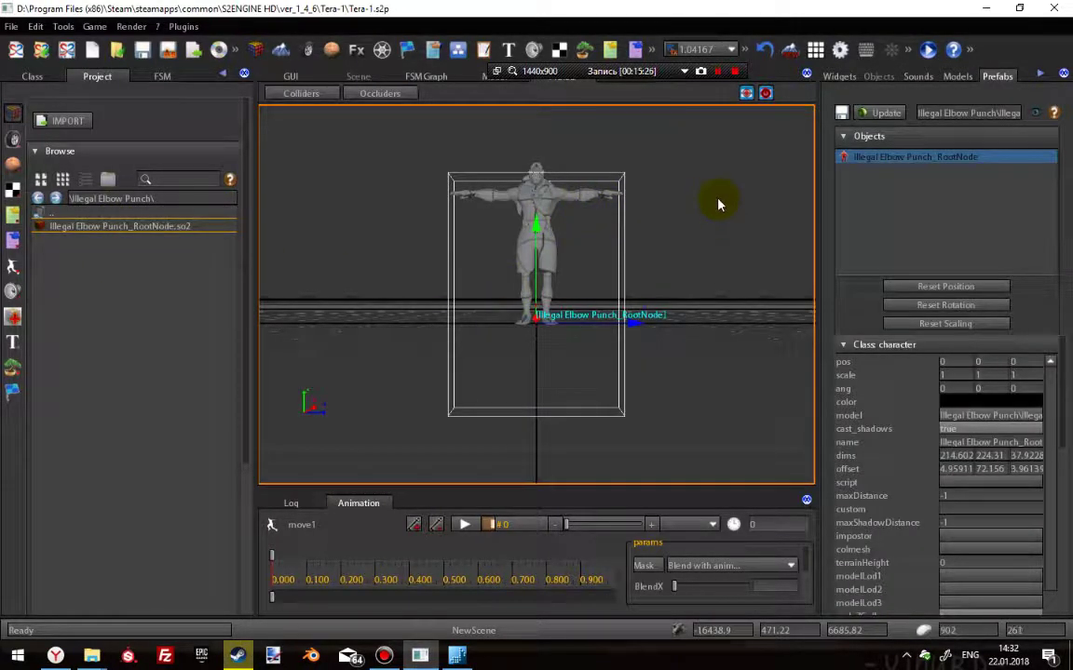
Examine the imported character model in the prefab view, from the legs up to the torso and head.
{"action": "scroll", "coordinate": [558, 228], "scroll_direction": "up", "scroll_amount": 5}
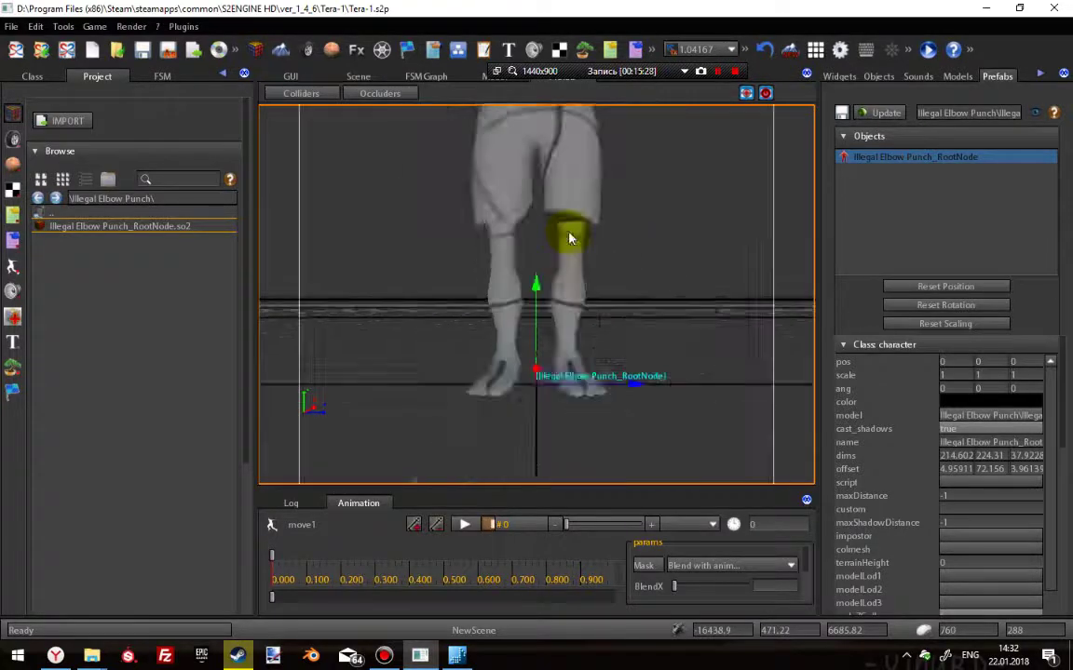
{"action": "scroll", "coordinate": [564, 219], "scroll_direction": "down", "scroll_amount": 3}
{"action": "scroll", "coordinate": [594, 192], "scroll_direction": "up", "scroll_amount": 3}
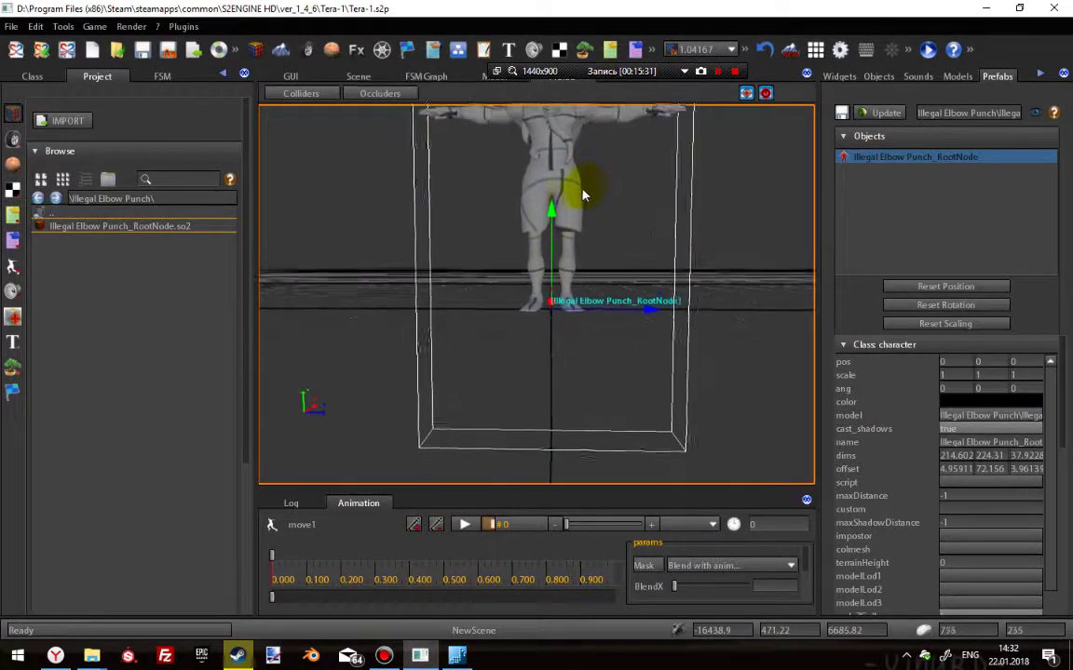
{"action": "scroll", "coordinate": [575, 191], "scroll_direction": "down", "scroll_amount": 4}
{"action": "middle_click_drag", "start_coordinate": [591, 209], "coordinate": [570, 333]}
{"action": "scroll", "coordinate": [569, 332], "scroll_direction": "up", "scroll_amount": 4}
{"action": "scroll", "coordinate": [579, 280], "scroll_direction": "down", "scroll_amount": 1}
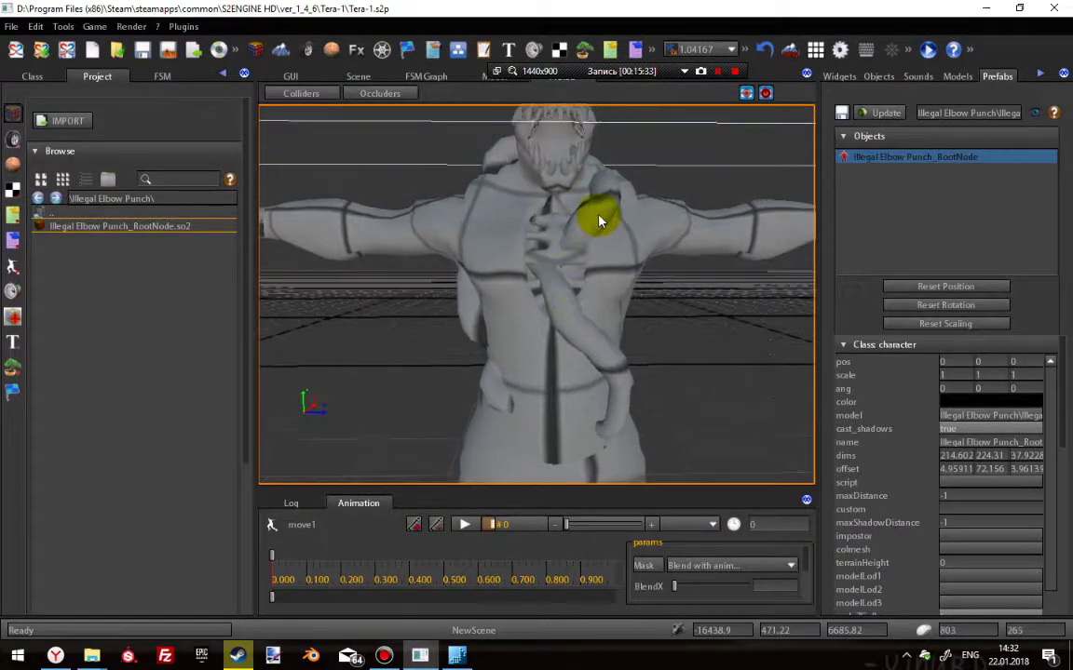
{"action": "scroll", "coordinate": [579, 184], "scroll_direction": "up", "scroll_amount": 1}
{"action": "scroll", "coordinate": [594, 201], "scroll_direction": "down", "scroll_amount": 3}
{"action": "scroll", "coordinate": [597, 199], "scroll_direction": "up", "scroll_amount": 5}
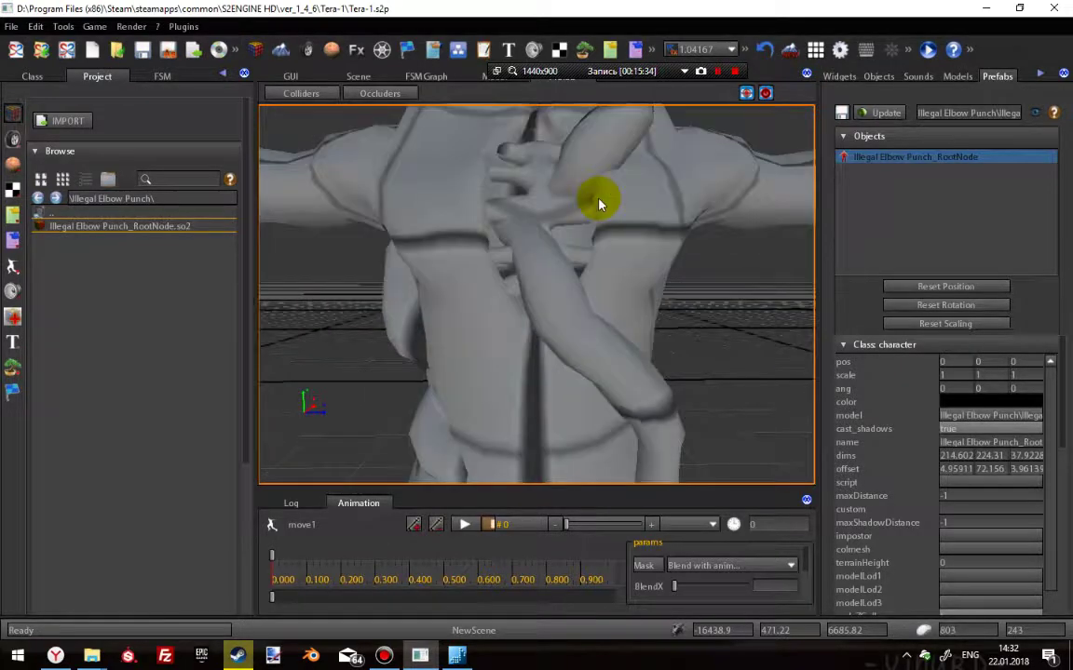
{"action": "scroll", "coordinate": [596, 210], "scroll_direction": "down", "scroll_amount": 5}
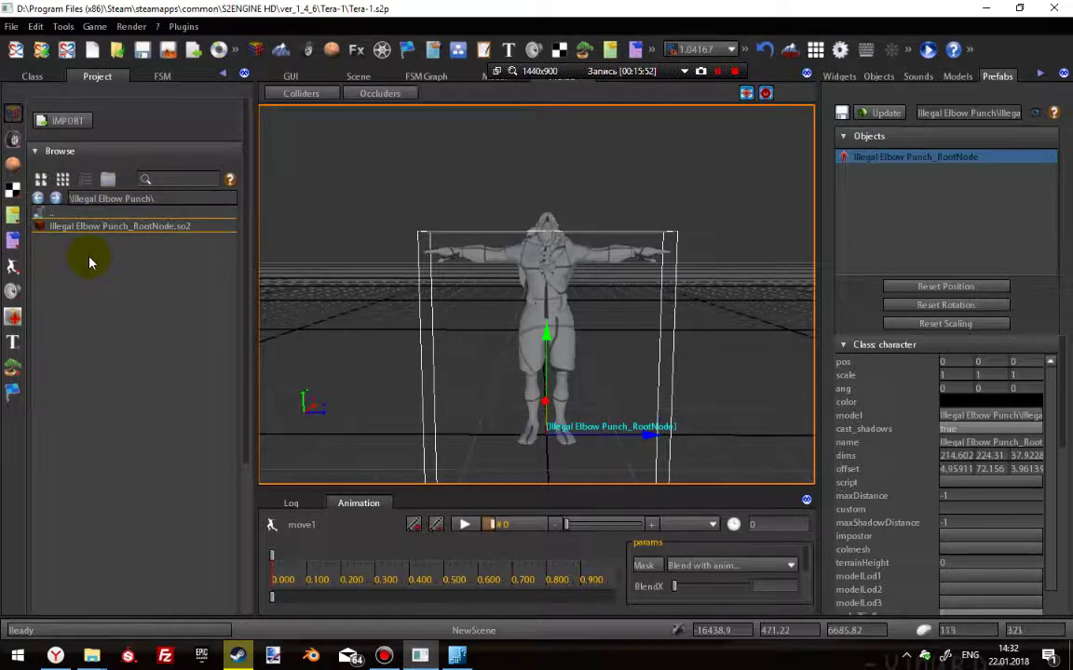
Choose Loser.fbx from F:\textur for import and load its import options.
{"action": "left_click", "coordinate": [66, 122]}
{"action": "left_click", "coordinate": [418, 189]}
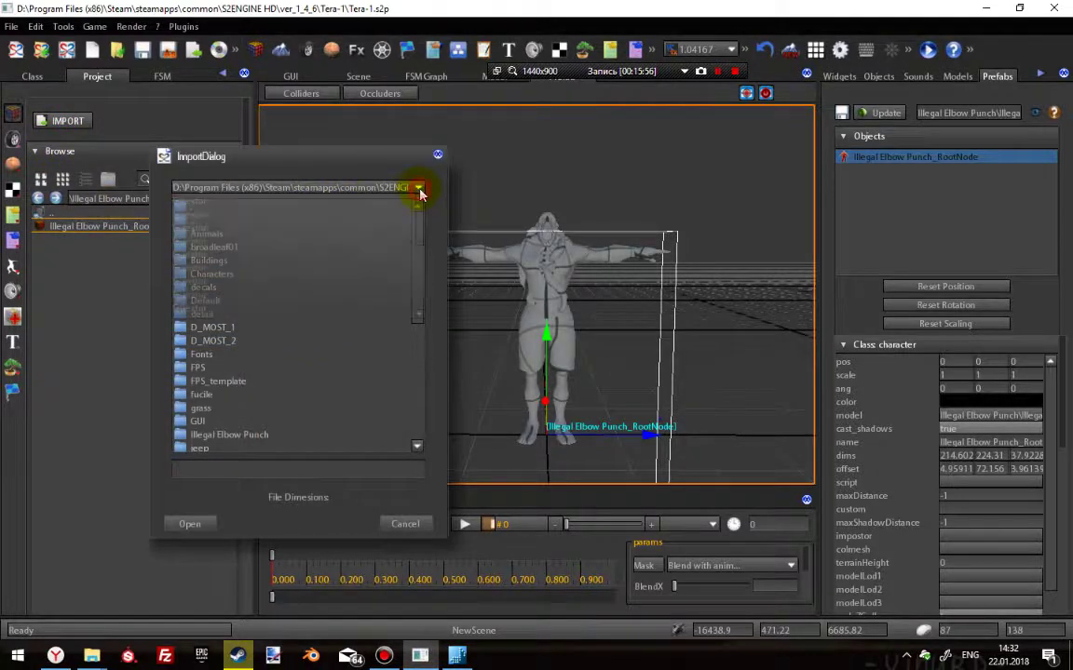
{"action": "left_click", "coordinate": [196, 223]}
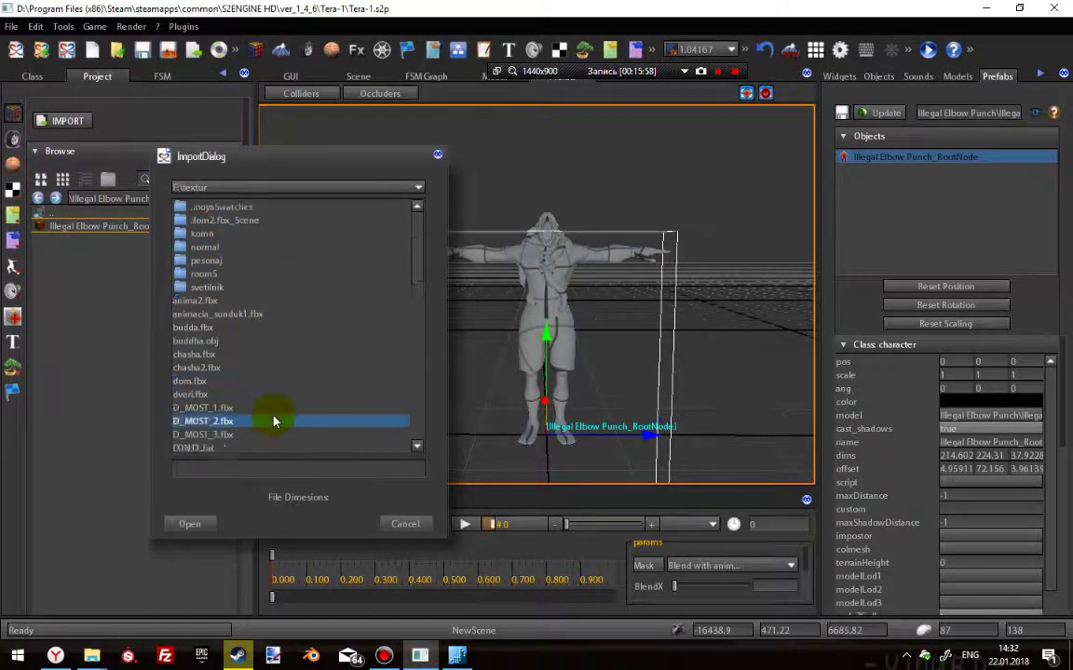
{"action": "scroll", "coordinate": [274, 419], "scroll_direction": "down", "scroll_amount": 5}
{"action": "left_click", "coordinate": [195, 382]}
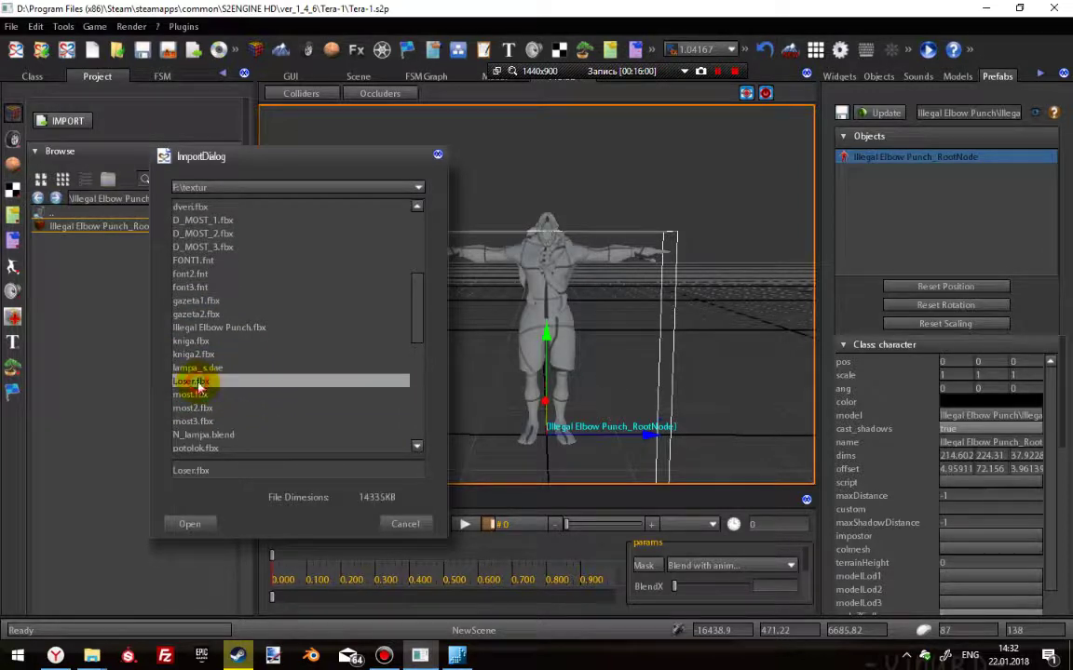
{"action": "left_click", "coordinate": [204, 525]}
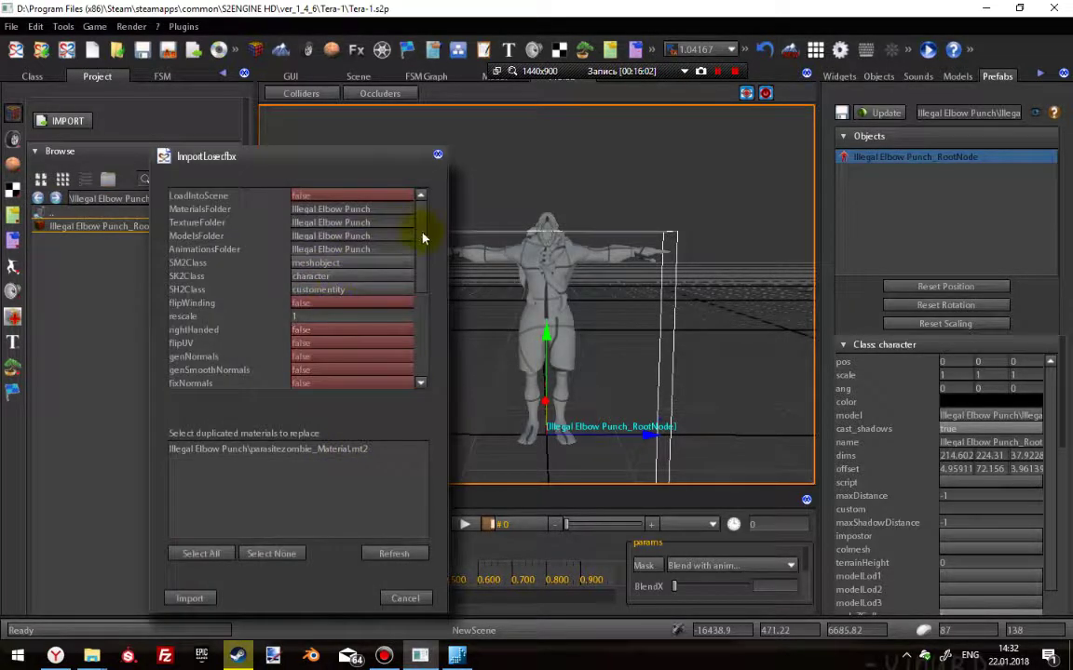
Set importGeometry, optimizeGraph and optimizeMesh to false and try to import only the animation of Loser.fbx into Illegal Elbow Punch.
{"action": "scroll", "coordinate": [419, 274], "scroll_direction": "down", "scroll_amount": 1}
{"action": "scroll", "coordinate": [419, 274], "scroll_direction": "down", "scroll_amount": 1}
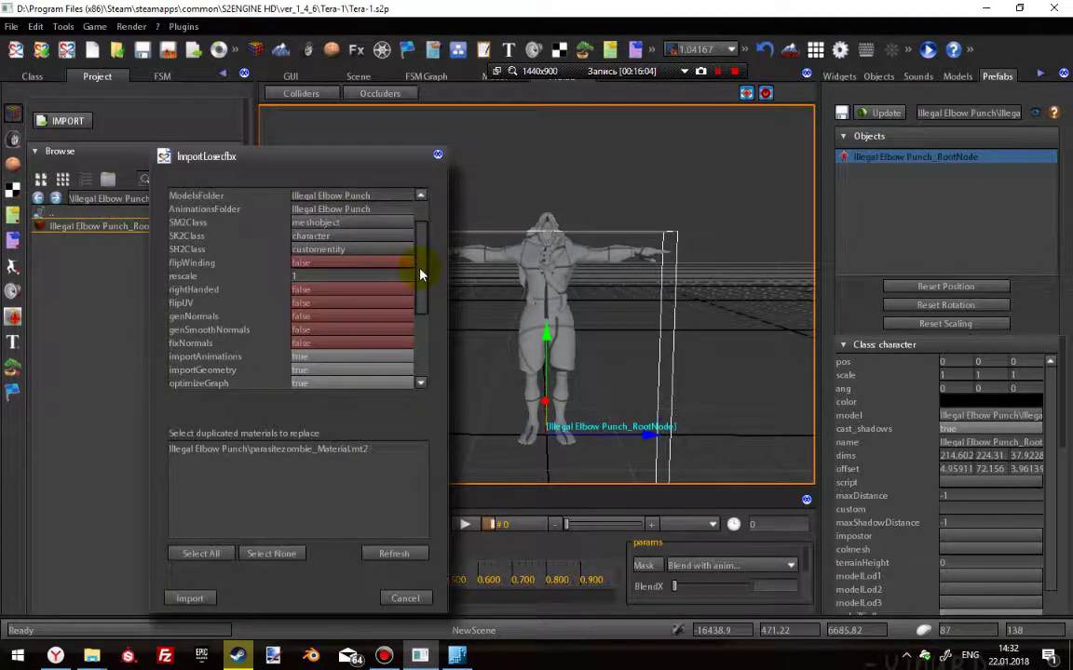
{"action": "scroll", "coordinate": [417, 282], "scroll_direction": "down", "scroll_amount": 4}
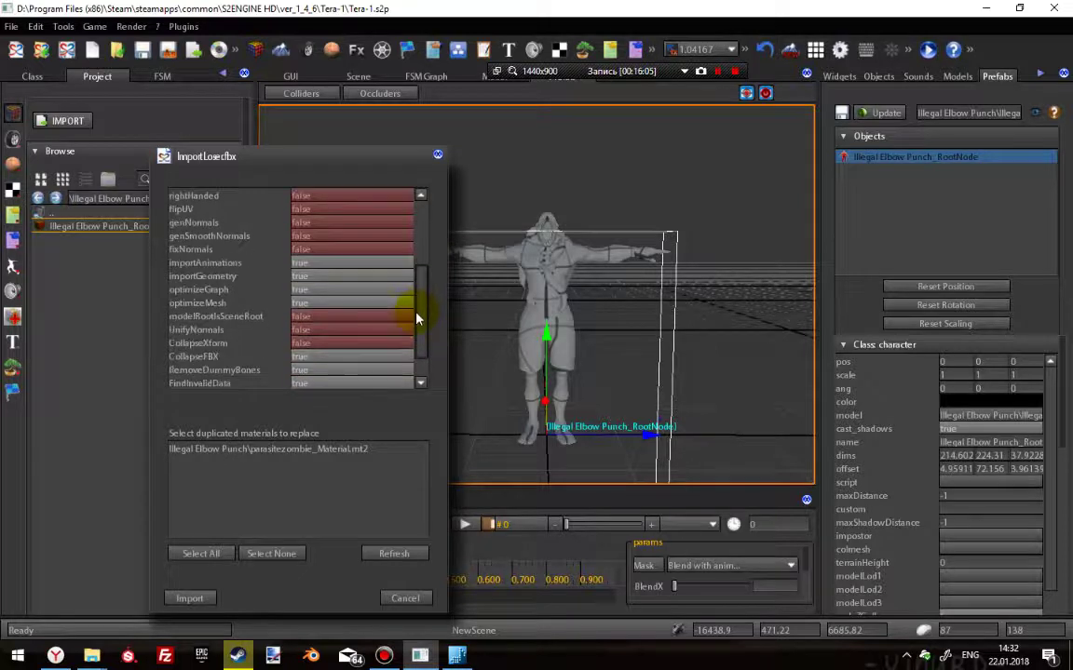
{"action": "left_click", "coordinate": [313, 276]}
{"action": "left_click", "coordinate": [310, 289]}
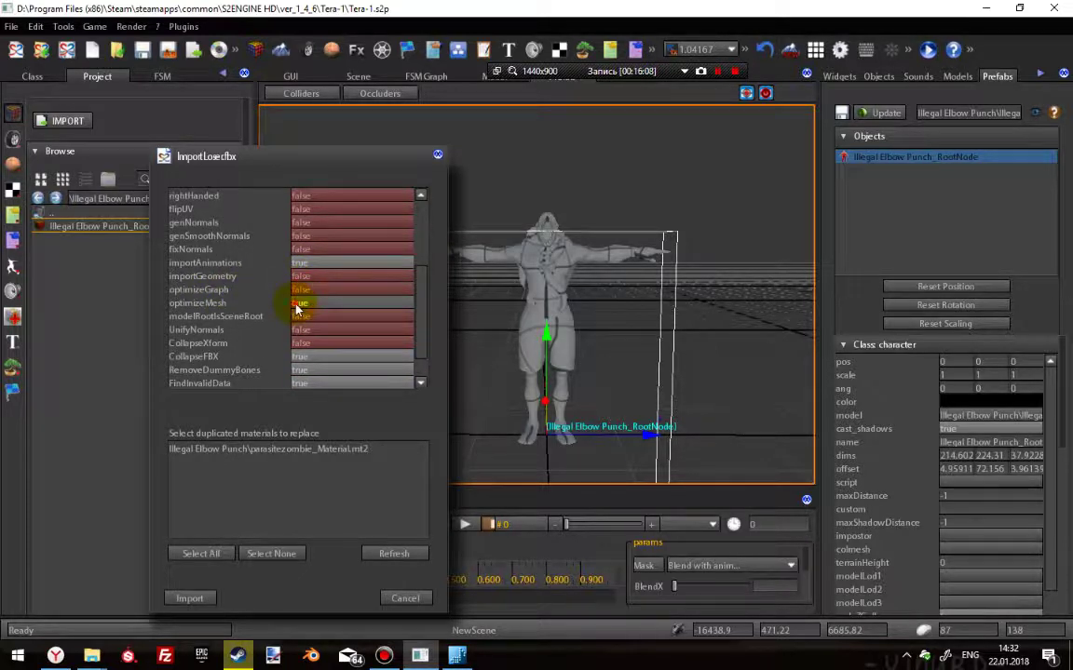
{"action": "left_click", "coordinate": [296, 306]}
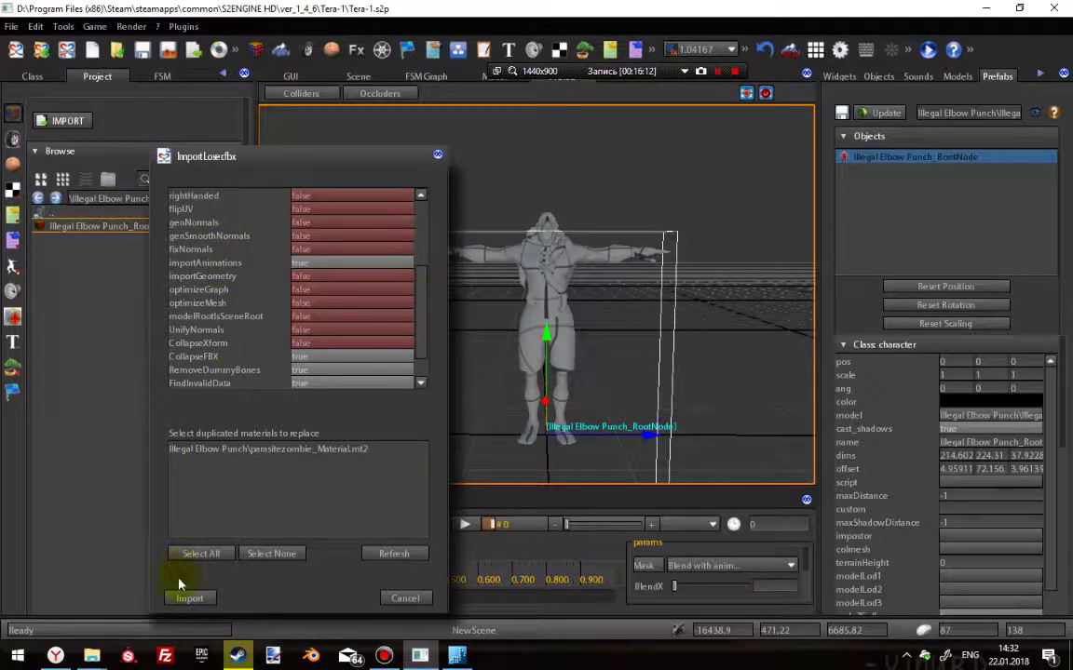
{"action": "left_click", "coordinate": [189, 600]}
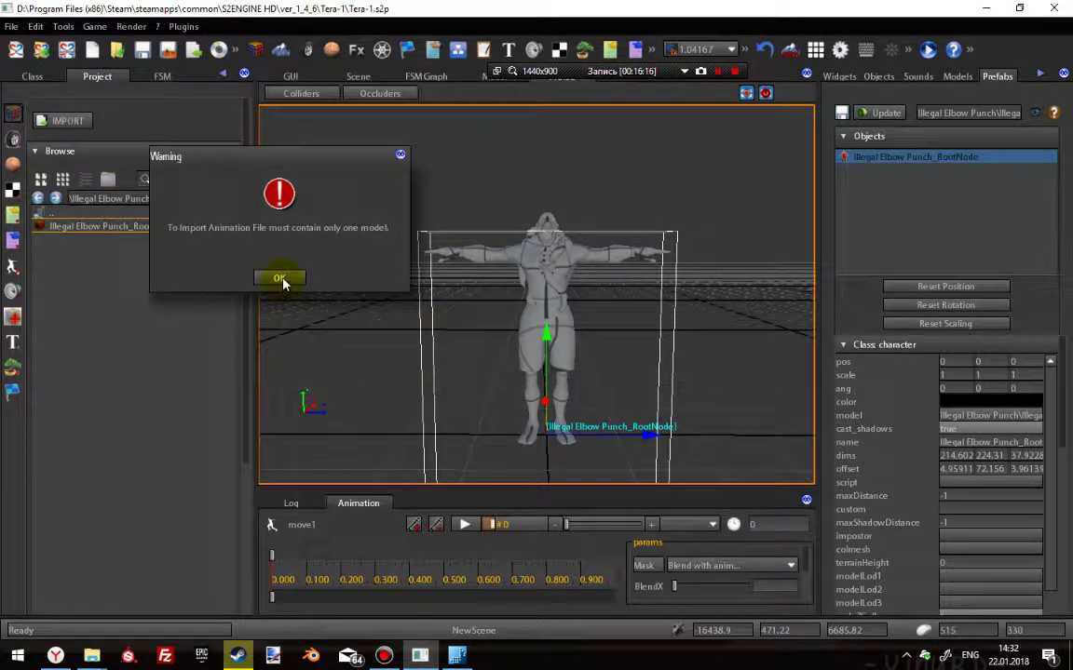
{"action": "left_click", "coordinate": [280, 280]}
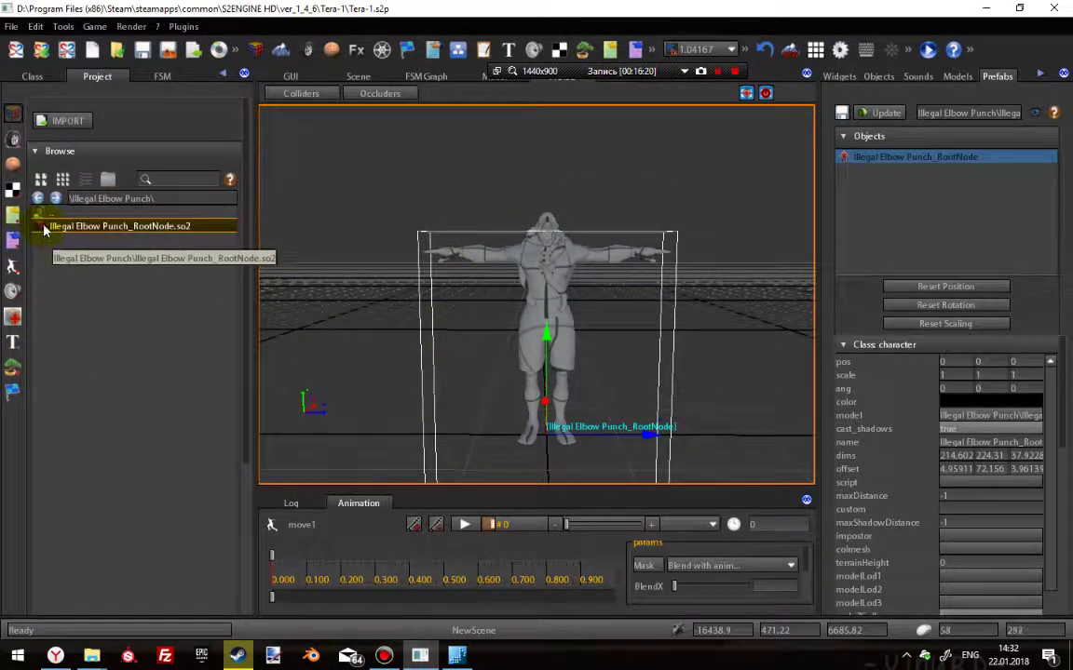
{"action": "left_click_drag", "start_coordinate": [56, 227], "coordinate": [61, 220]}
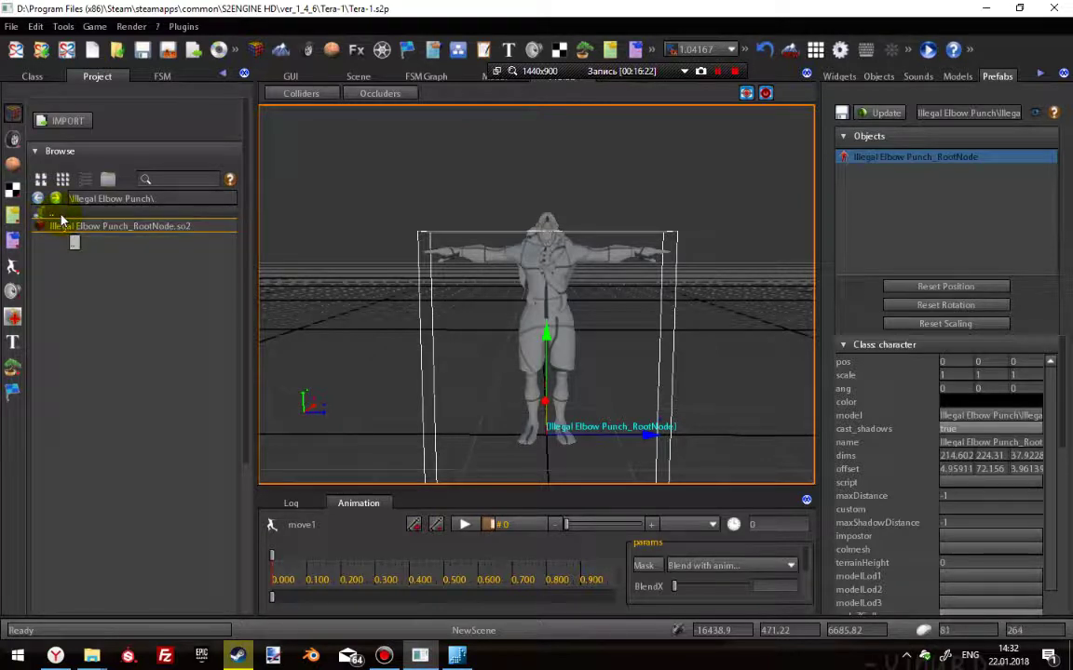
{"action": "left_click_drag", "start_coordinate": [62, 219], "coordinate": [64, 216]}
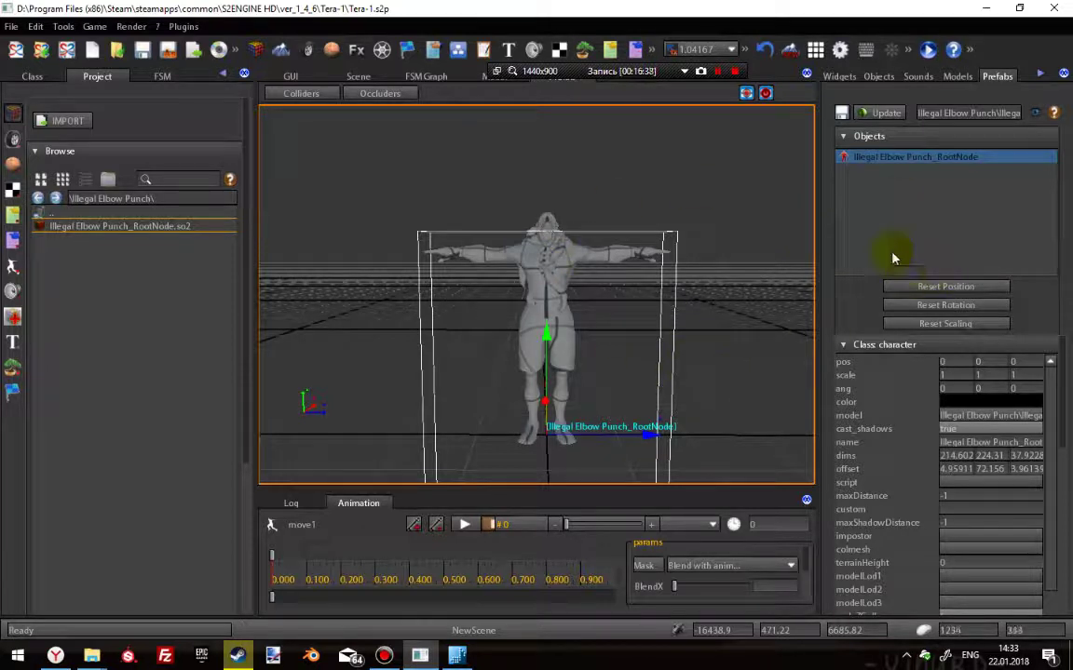
Switch the project browser to skeletal models and inspect the .sk2 character model in the personaj folder.
{"action": "left_click", "coordinate": [13, 140]}
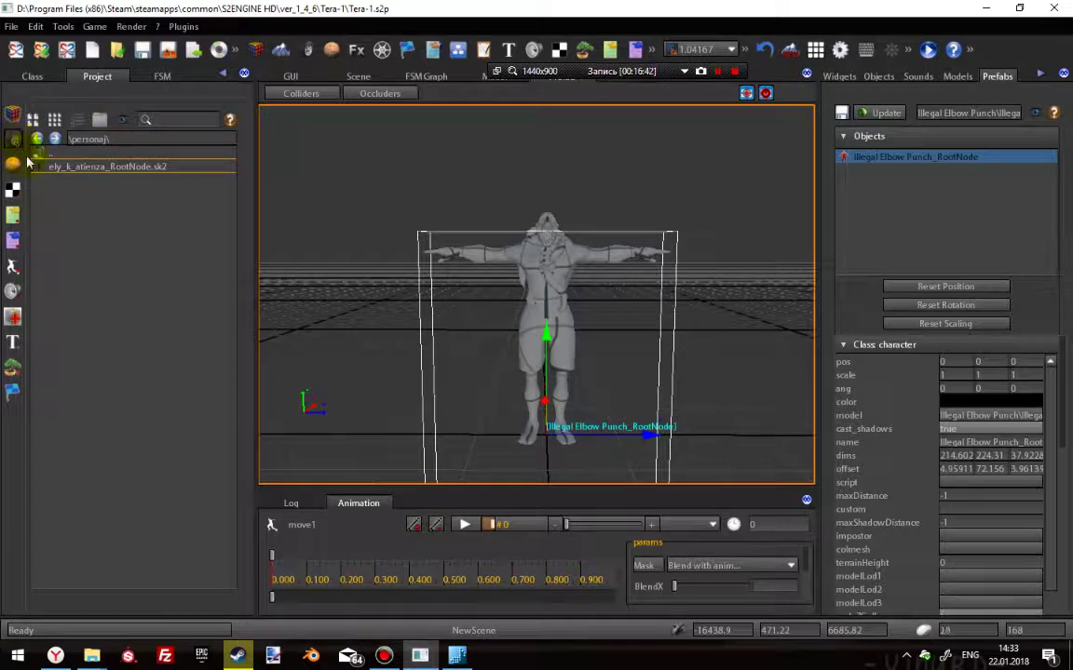
{"action": "left_click_drag", "start_coordinate": [56, 166], "coordinate": [486, 340]}
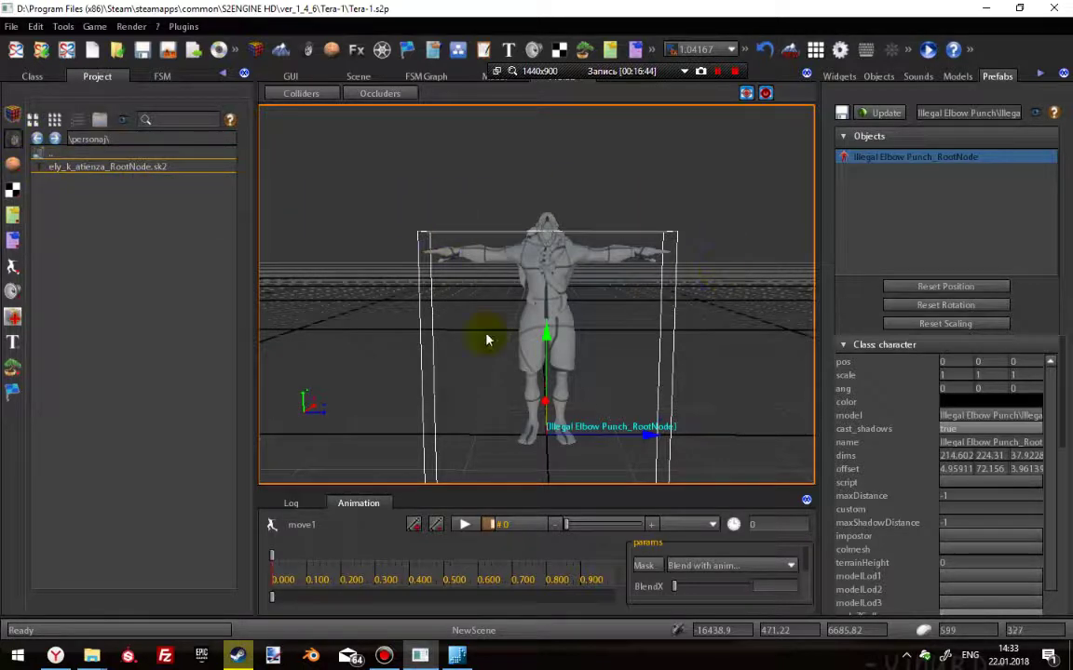
{"action": "right_click", "coordinate": [108, 168]}
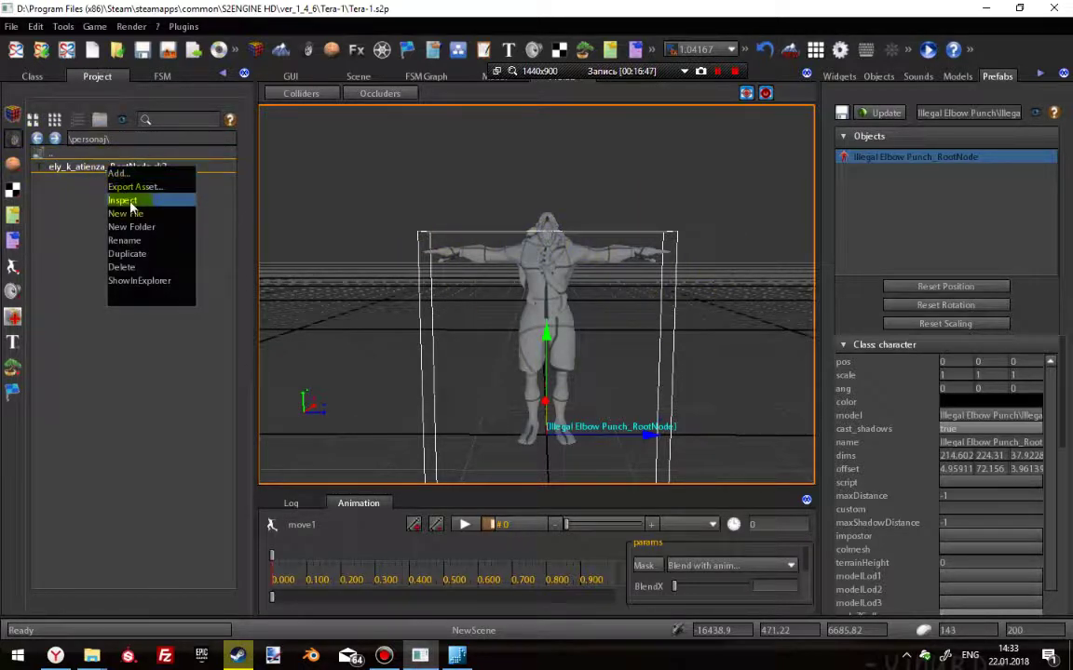
{"action": "left_click", "coordinate": [132, 207]}
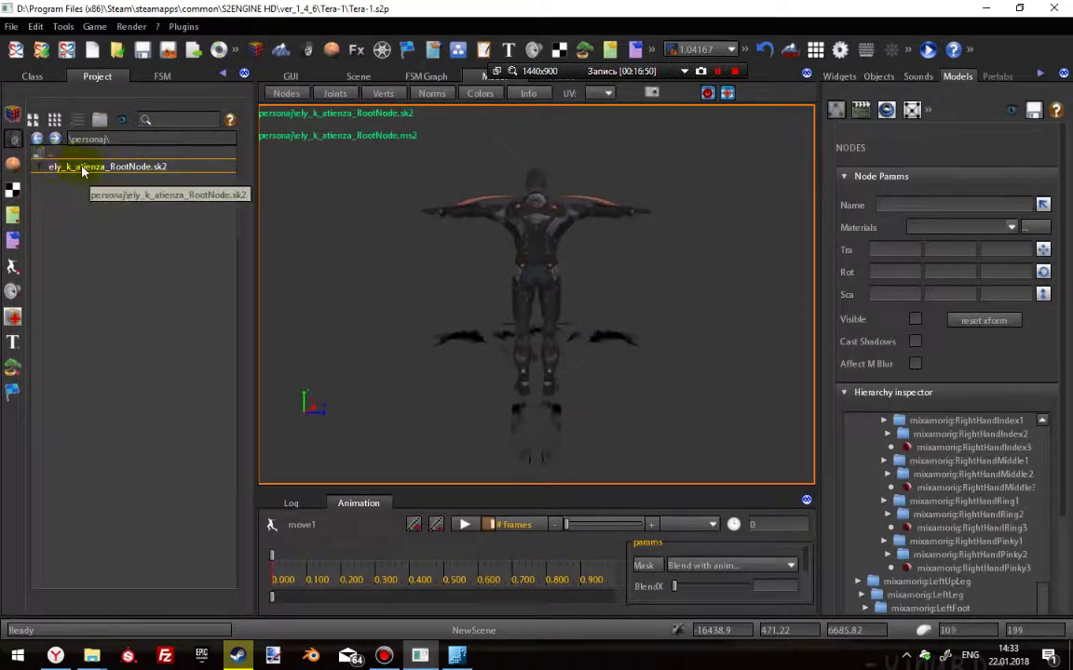
Load Illegal Elbow Punch_RootNode.sk2 from the Illegal Elbow Punch folder, examine the model and display its animation settings.
{"action": "double_click", "coordinate": [54, 154]}
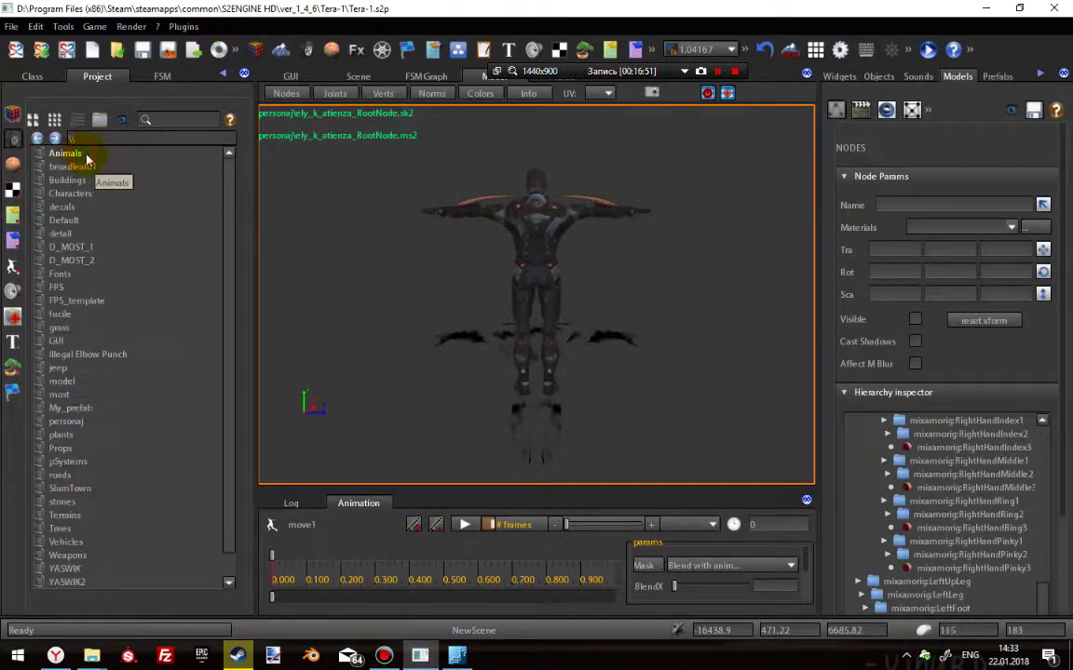
{"action": "double_click", "coordinate": [73, 354]}
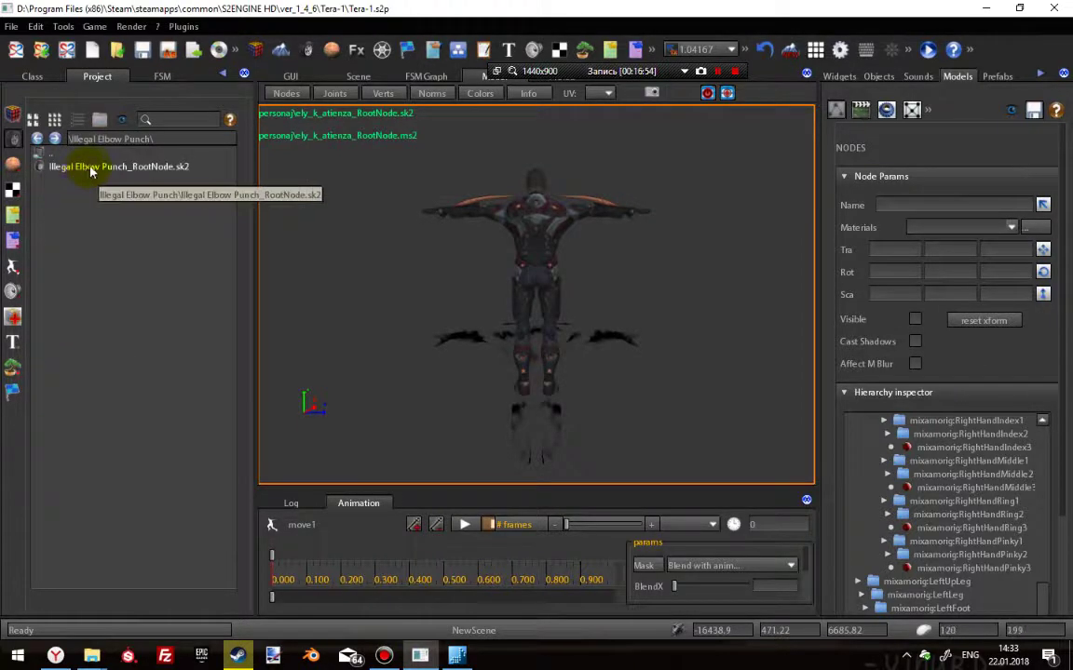
{"action": "double_click", "coordinate": [94, 170]}
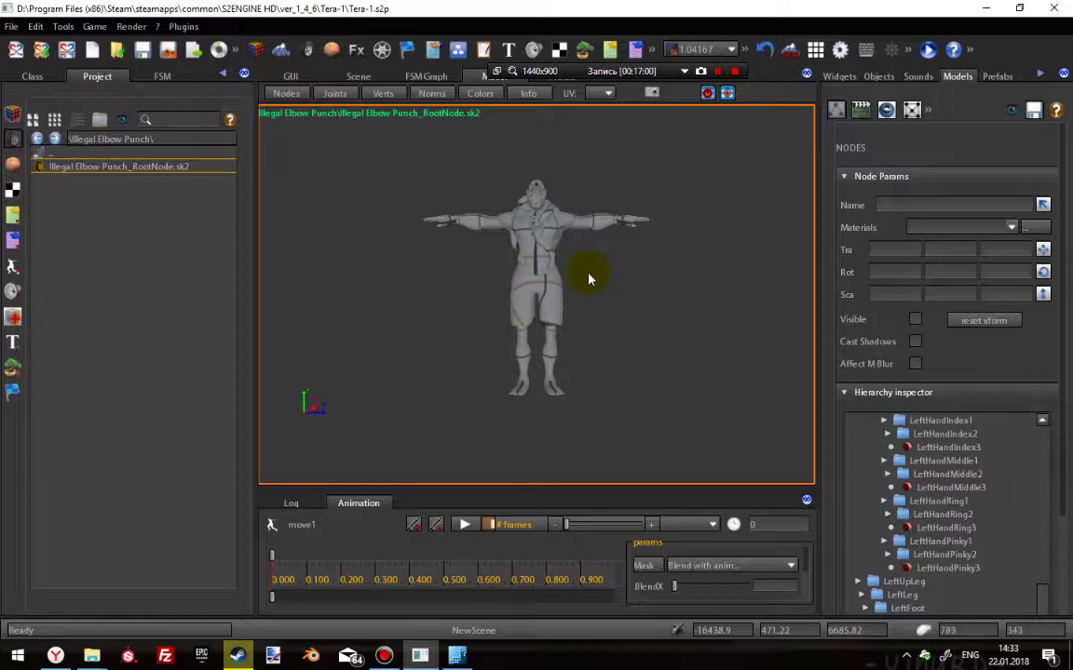
{"action": "left_click_drag", "start_coordinate": [630, 267], "coordinate": [652, 268]}
{"action": "left_click_drag", "start_coordinate": [506, 268], "coordinate": [484, 259]}
{"action": "left_click", "coordinate": [861, 110]}
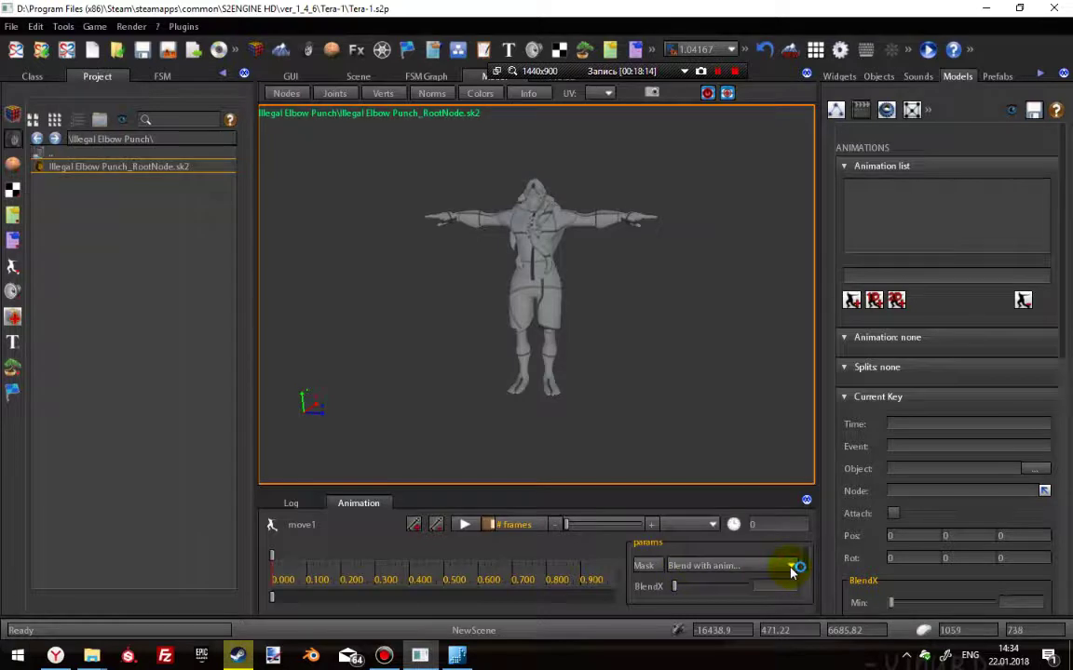
{"action": "left_click", "coordinate": [717, 71]}
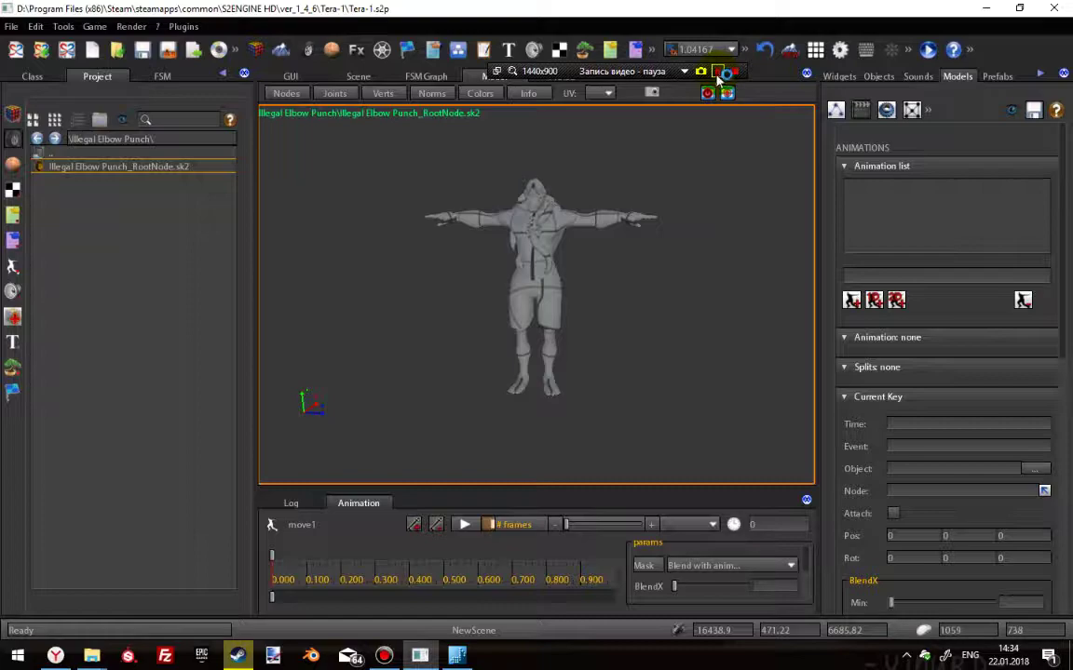
{"action": "left_click", "coordinate": [717, 71]}
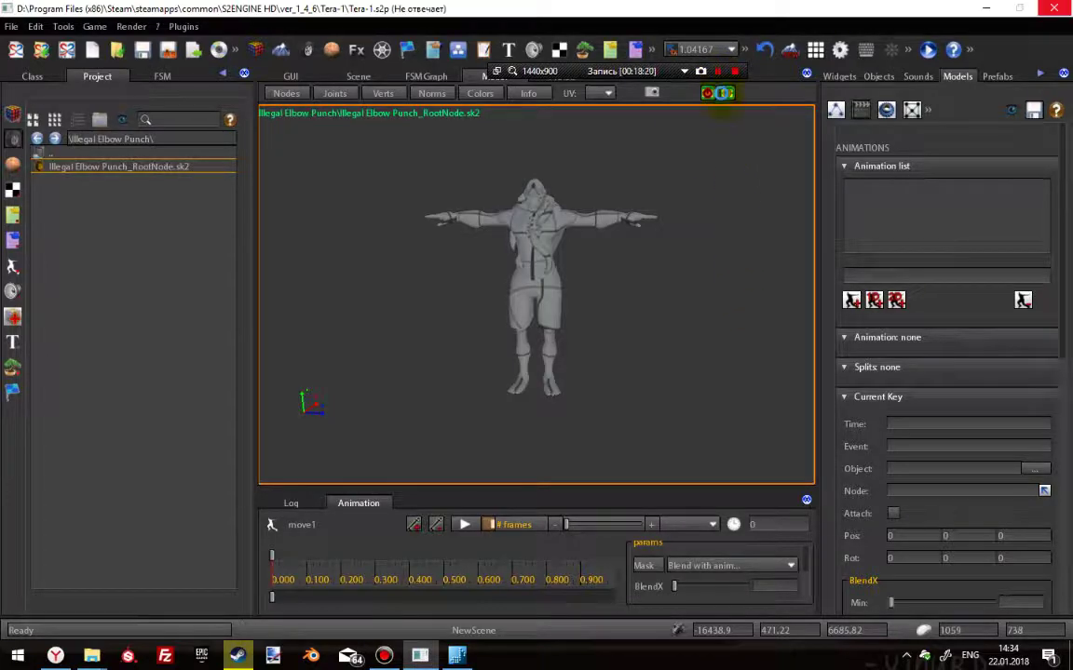
{"action": "left_click", "coordinate": [716, 72]}
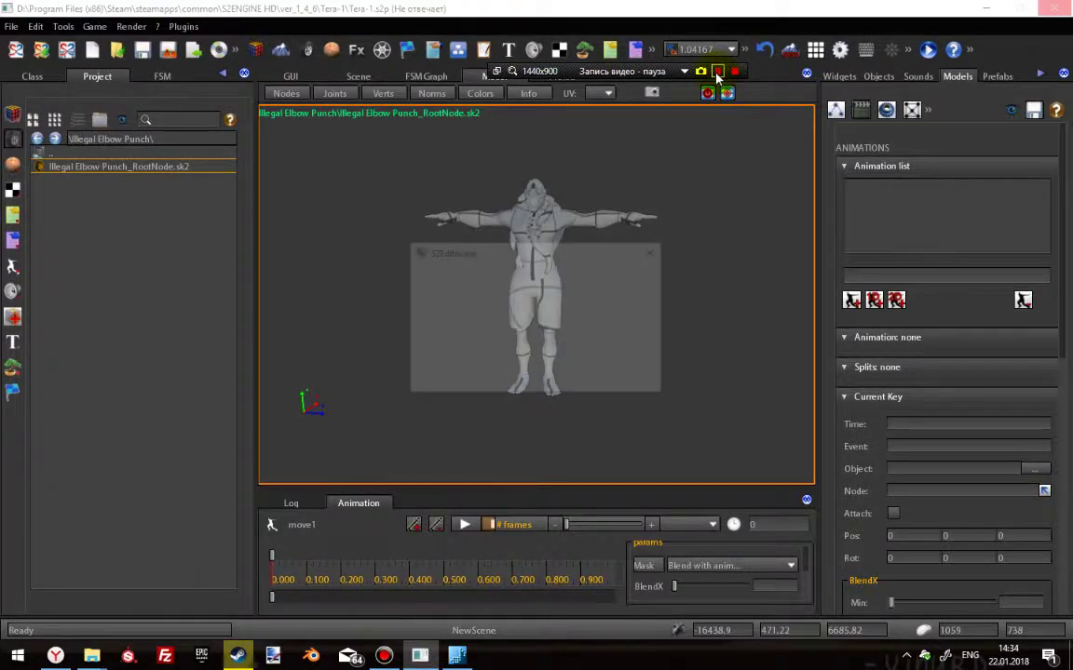
{"action": "left_click", "coordinate": [717, 71]}
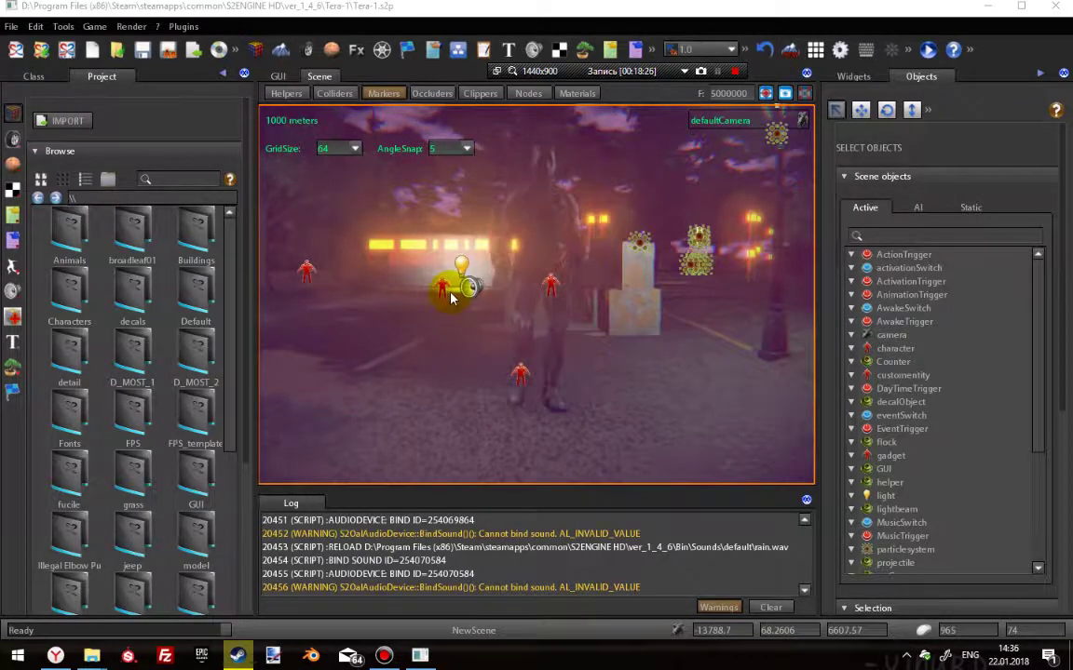
{"action": "scroll", "coordinate": [215, 394], "scroll_direction": "down", "scroll_amount": 5}
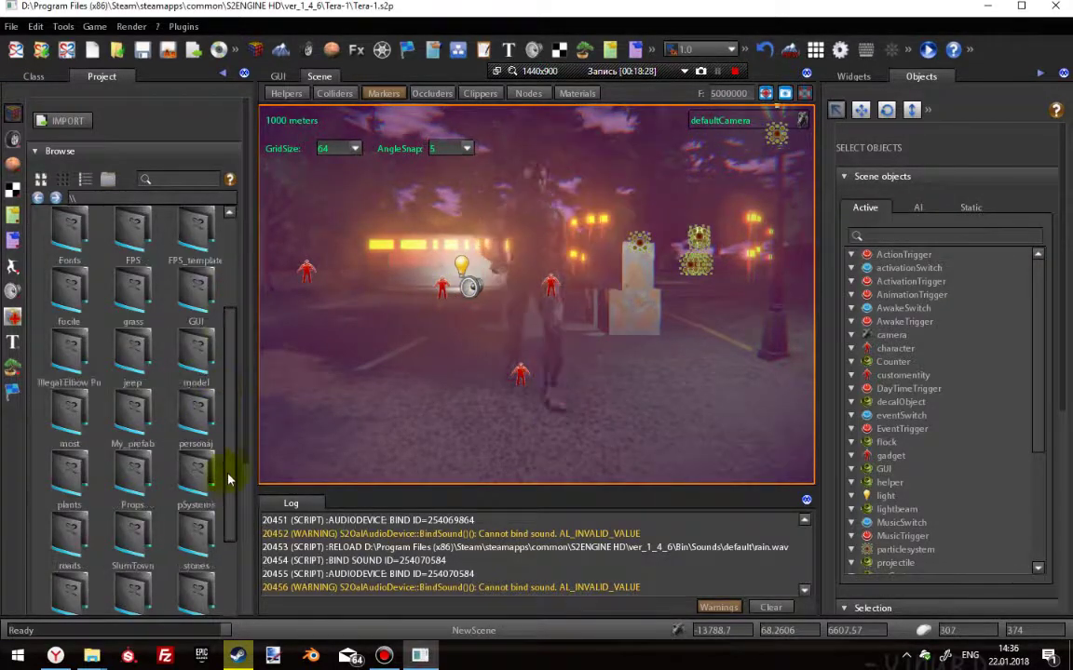
{"action": "scroll", "coordinate": [214, 437], "scroll_direction": "up", "scroll_amount": 5}
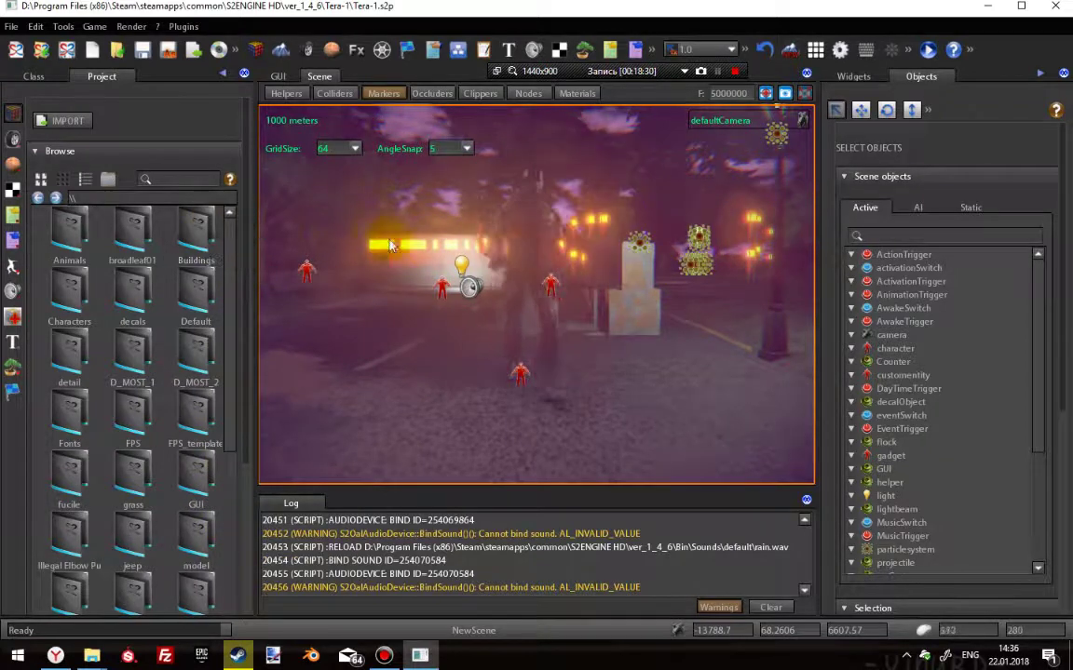
{"action": "key", "text": "w"}
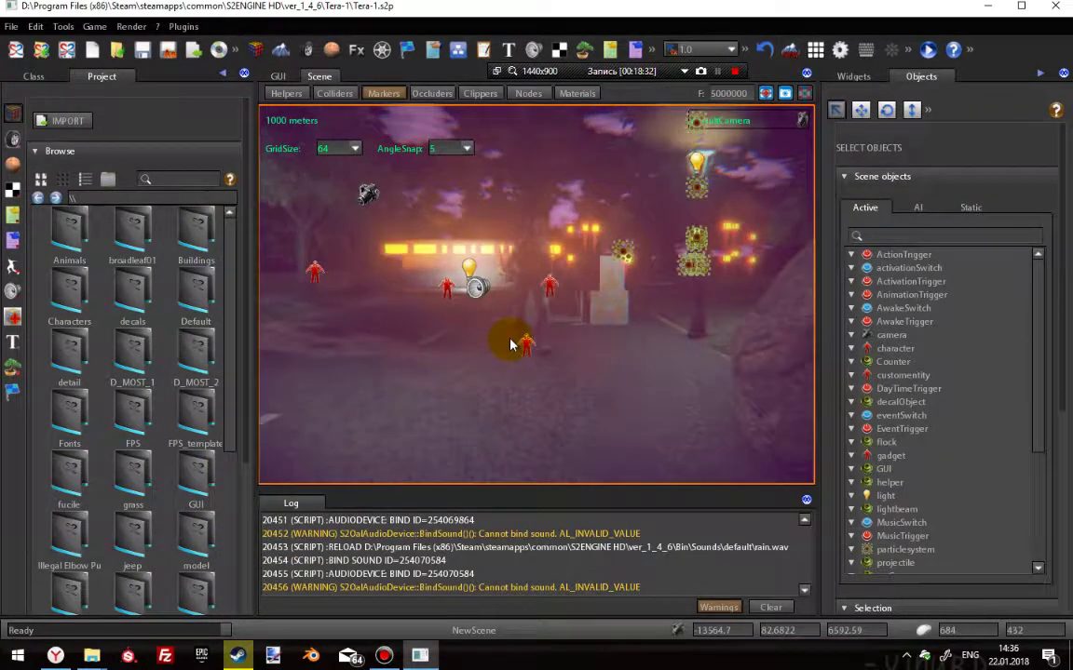
{"action": "left_click_drag", "start_coordinate": [559, 267], "coordinate": [727, 603]}
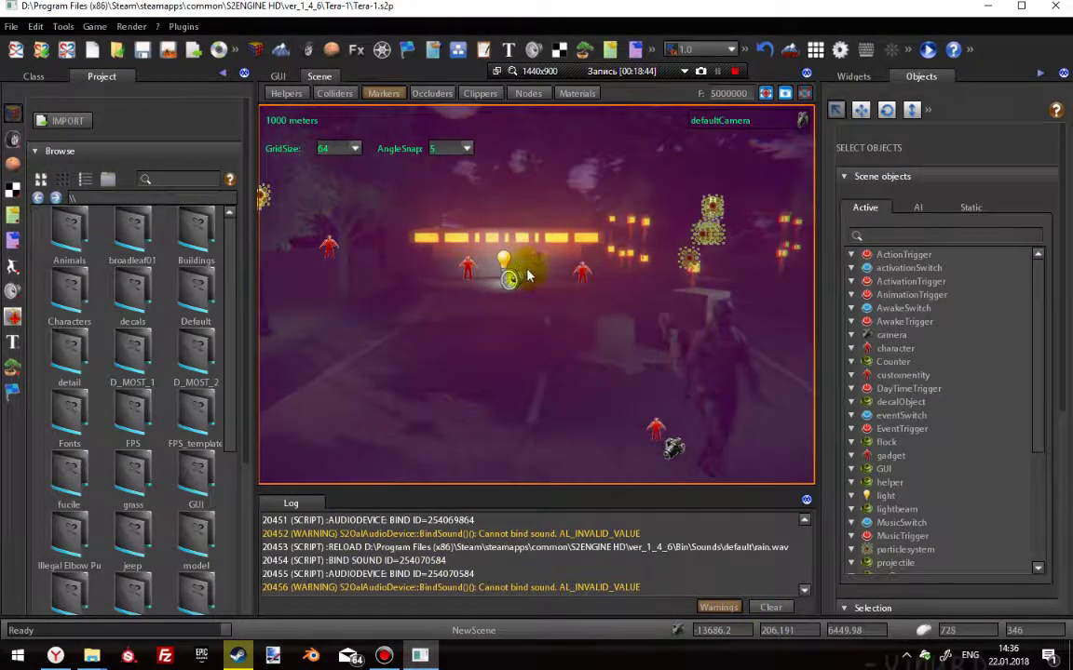
Show the skeletal model folders as a list and inspect Illegal Elbow Punch_RootNode.sk2 from the Illegal Elbow Punch folder.
{"action": "scroll", "coordinate": [83, 209], "scroll_direction": "down", "scroll_amount": 1}
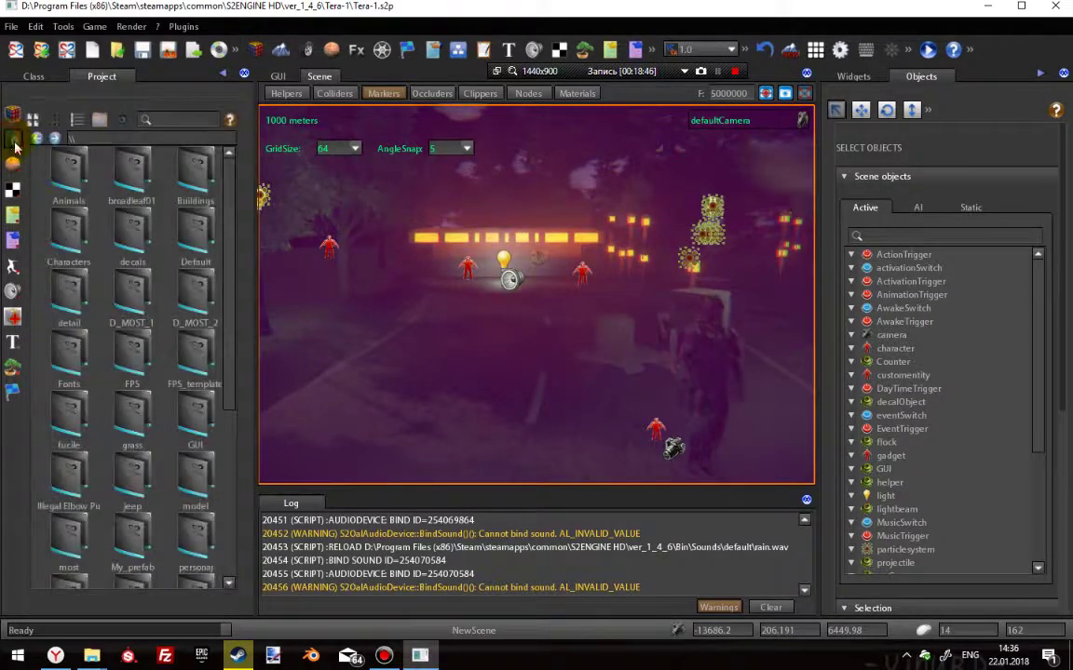
{"action": "left_click", "coordinate": [77, 119]}
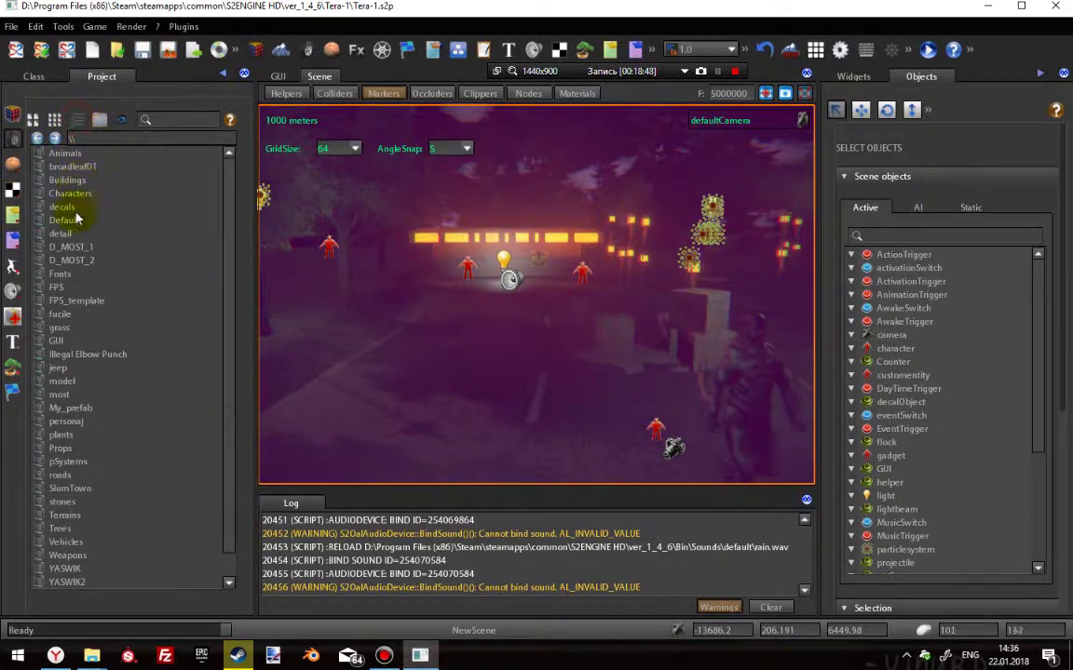
{"action": "left_click", "coordinate": [94, 356]}
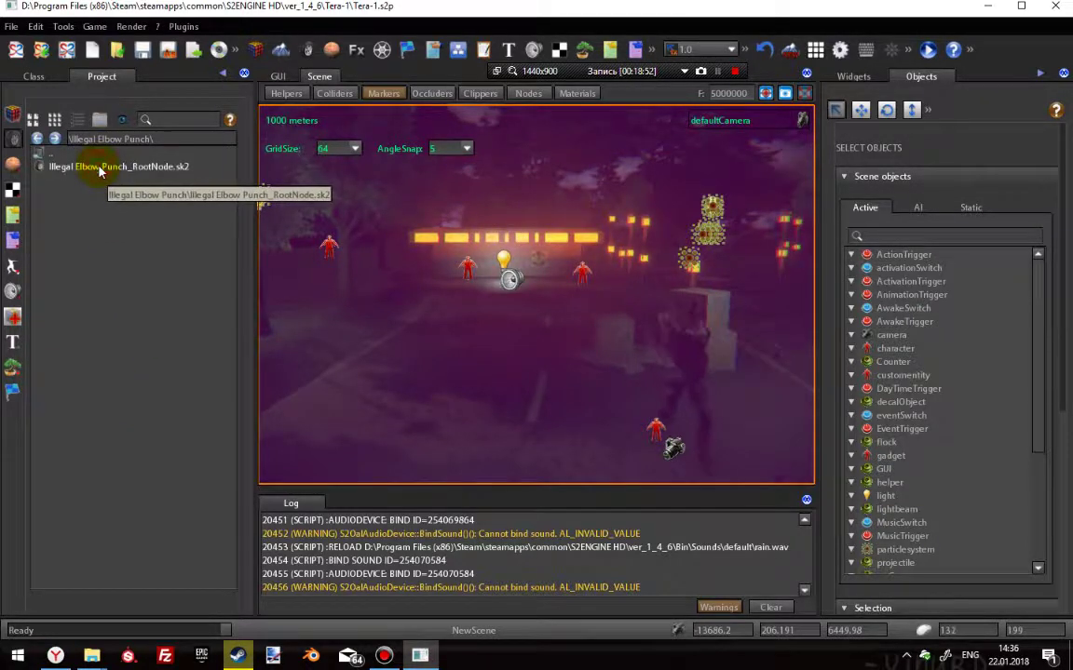
{"action": "right_click", "coordinate": [100, 168]}
{"action": "left_click", "coordinate": [135, 199]}
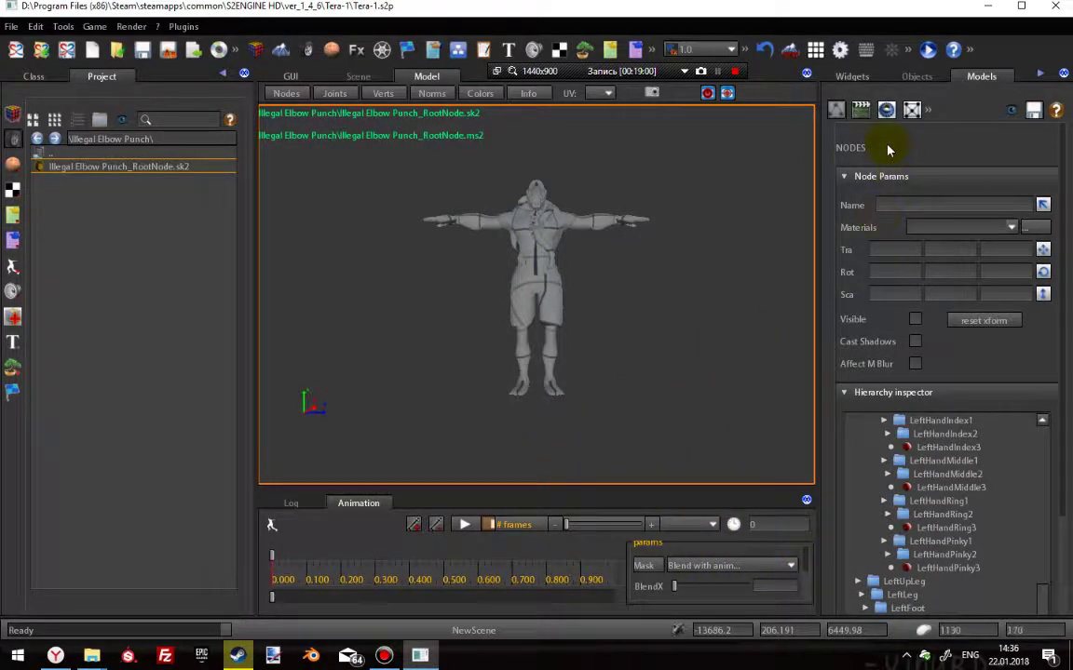
Add an animation slot named 1anima to the Illegal Elbow Punch character model.
{"action": "left_click", "coordinate": [860, 110]}
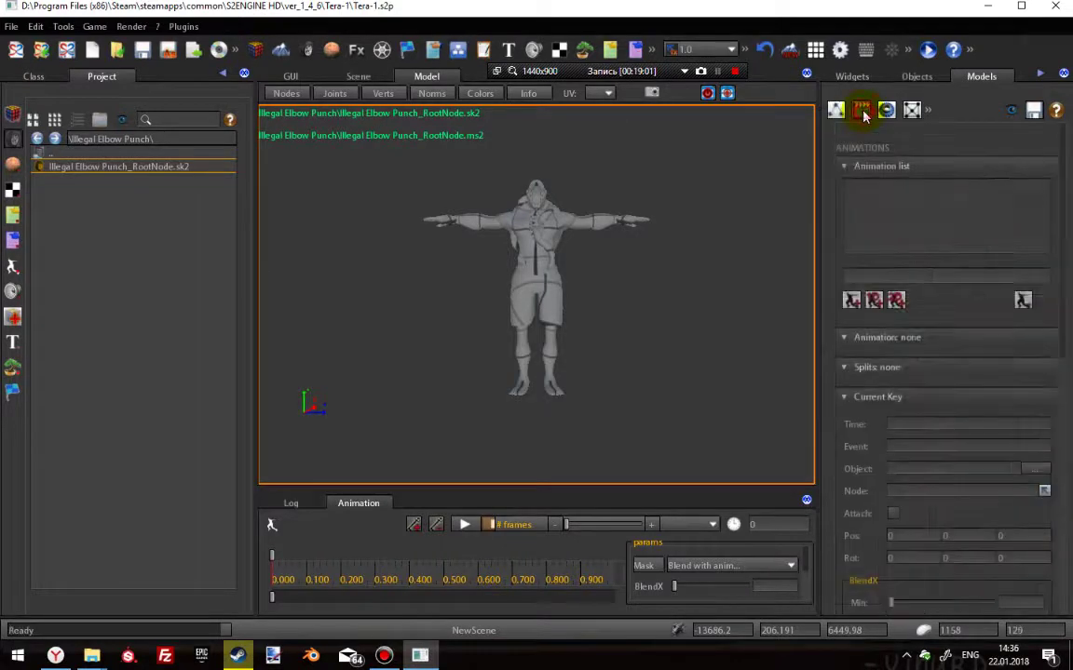
{"action": "left_click", "coordinate": [852, 306]}
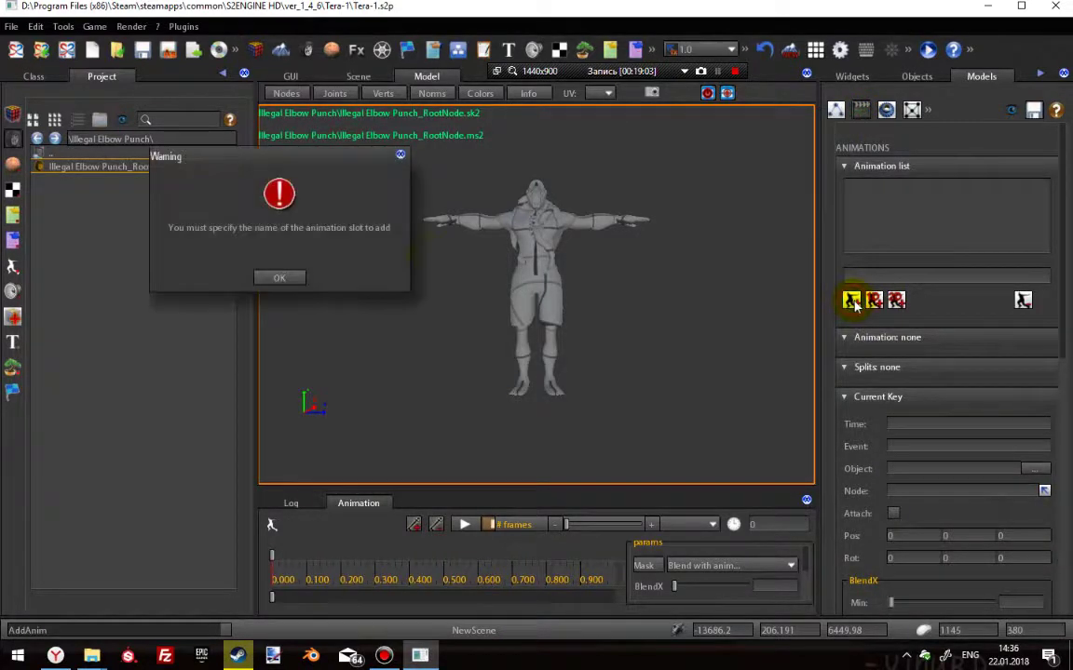
{"action": "left_click", "coordinate": [294, 277]}
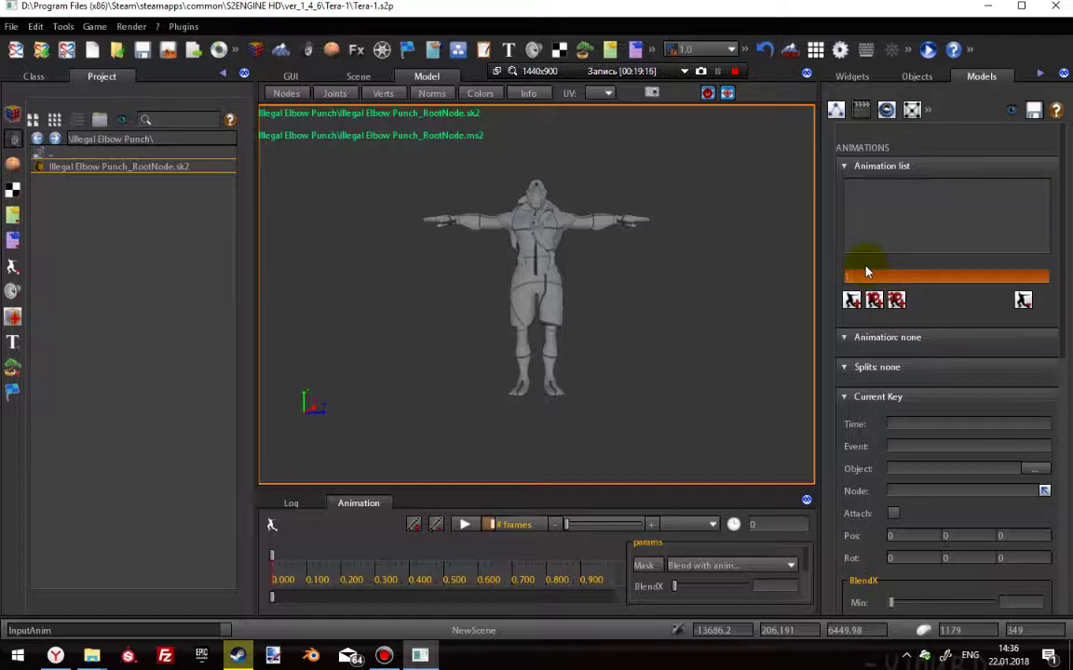
{"action": "left_click", "coordinate": [889, 279]}
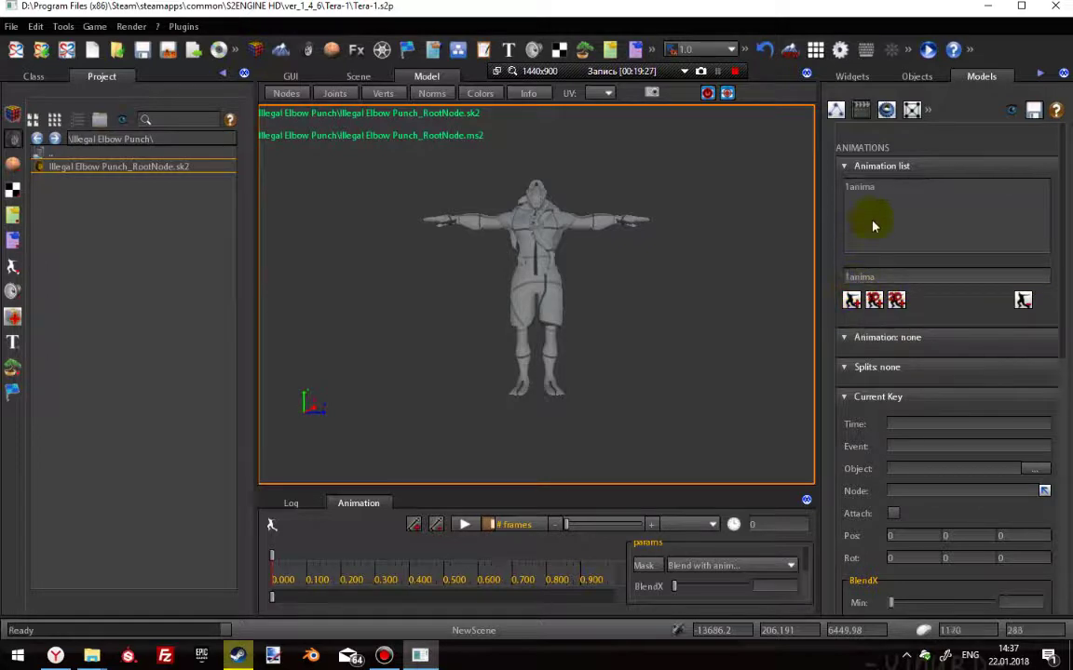
Choose Illegal Elbow Punch_mixamo.com.an2 from the Illegal Elbow Punch folder as the source of the 1anima slot.
{"action": "left_click", "coordinate": [868, 189]}
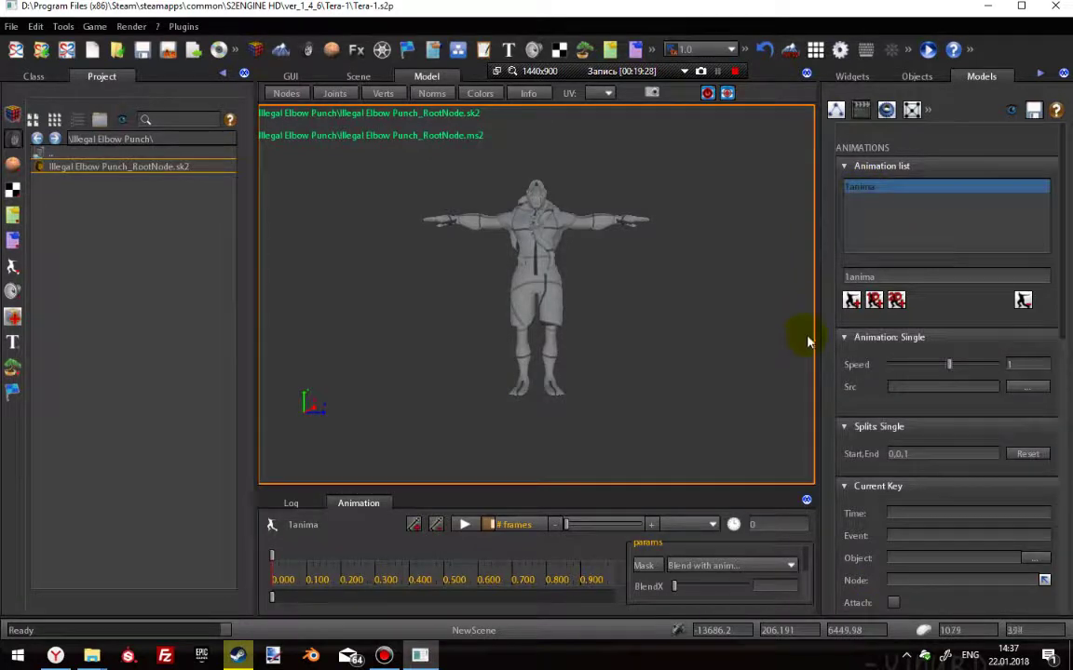
{"action": "left_click", "coordinate": [1028, 391]}
{"action": "left_click", "coordinate": [208, 188]}
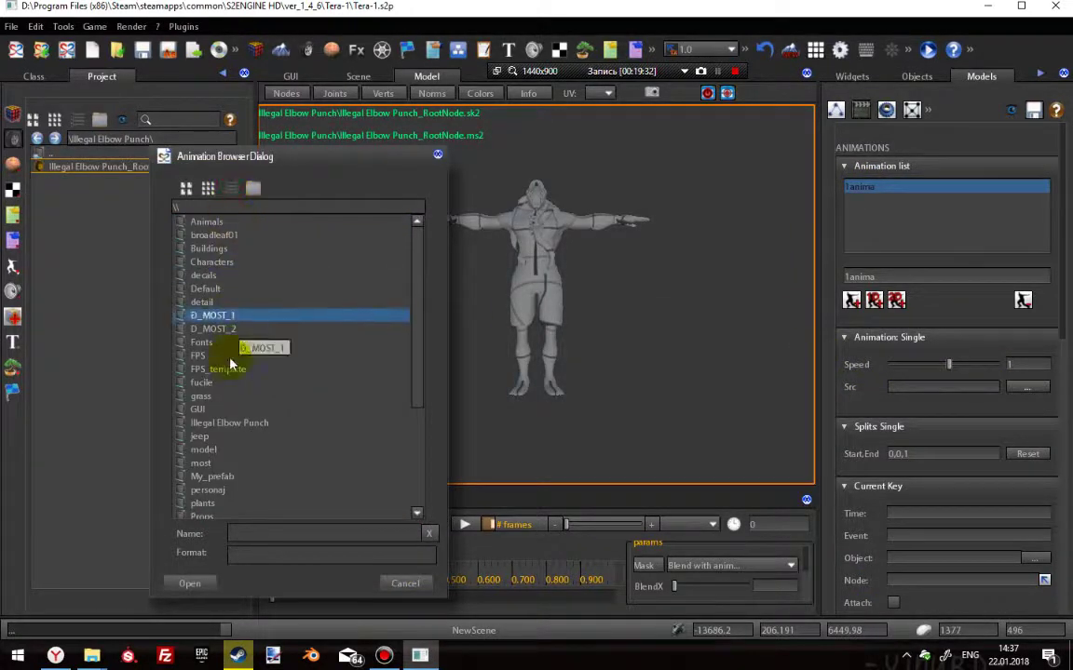
{"action": "left_click", "coordinate": [225, 424]}
{"action": "double_click", "coordinate": [225, 424]}
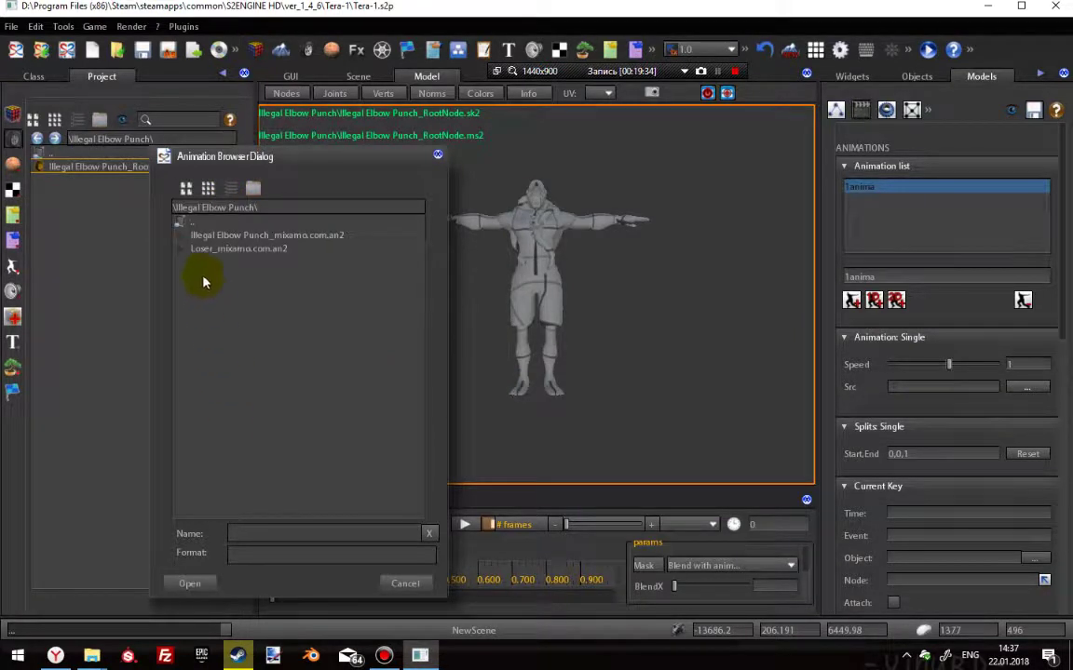
{"action": "left_click", "coordinate": [251, 235]}
{"action": "left_click", "coordinate": [250, 249]}
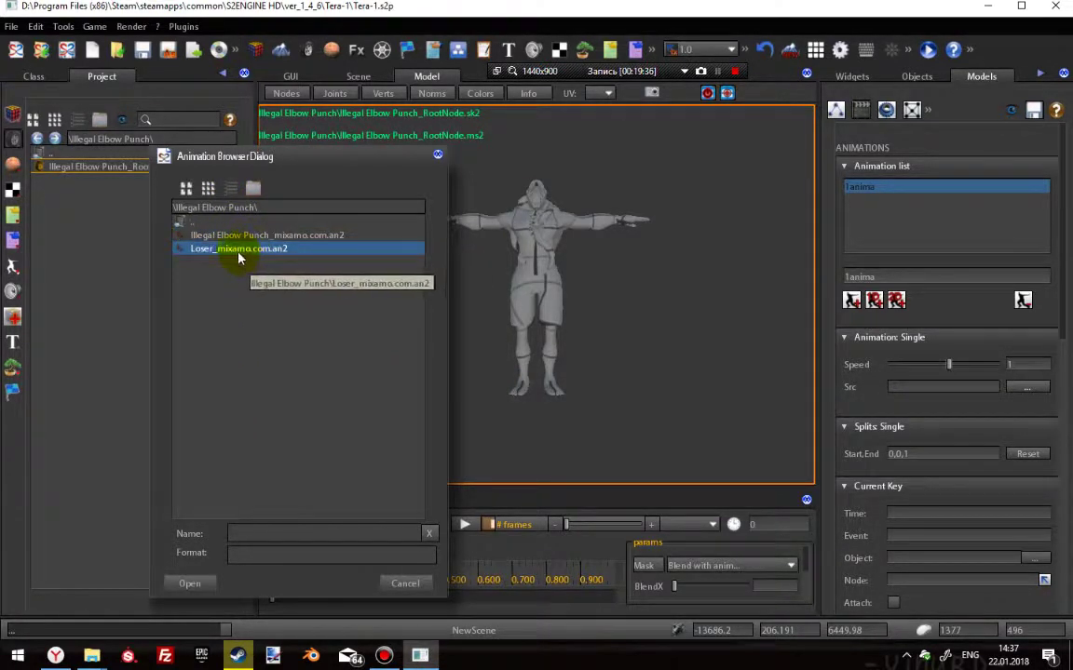
{"action": "left_click", "coordinate": [233, 236]}
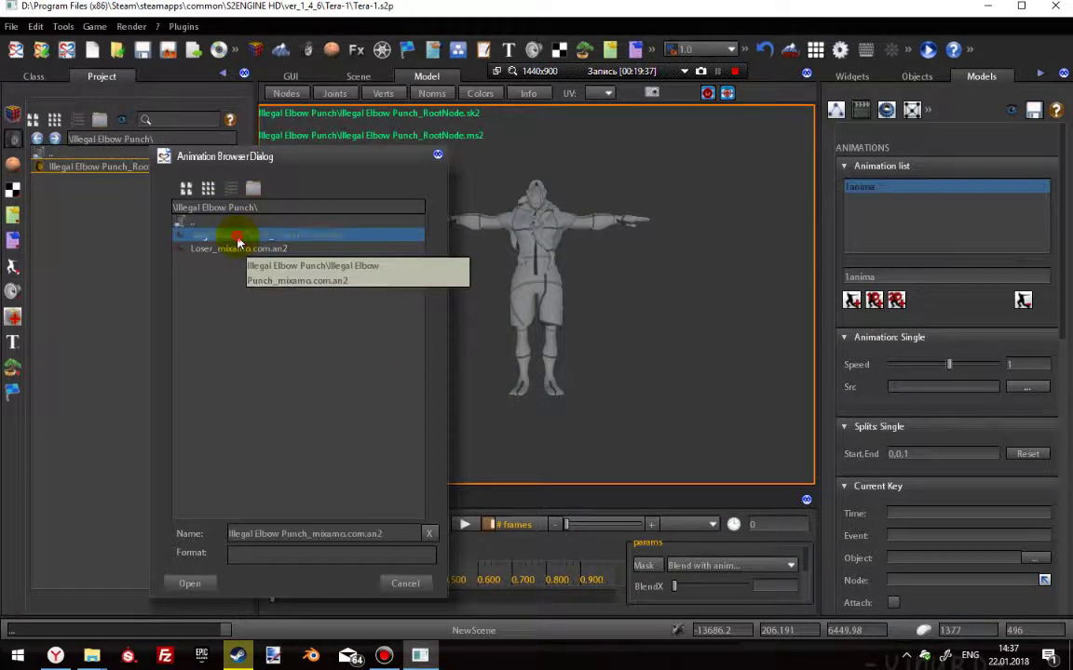
Assign Illegal Elbow Punch_mixamo.com.an2 to the 1anima animation and play it at a speed of 0.6.
{"action": "left_click", "coordinate": [187, 585]}
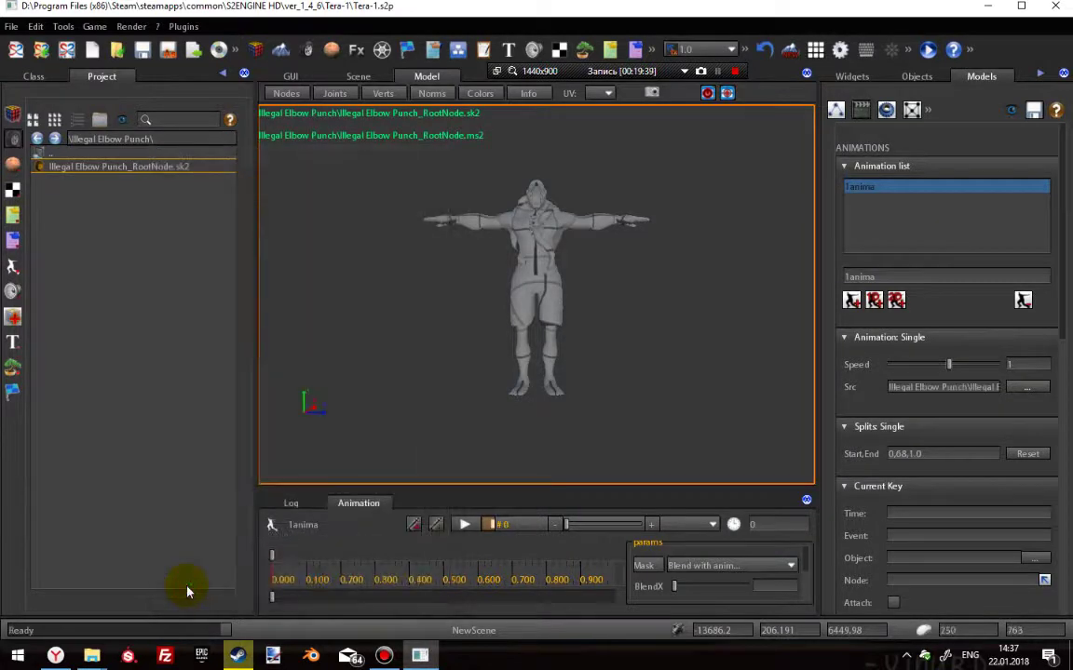
{"action": "left_click", "coordinate": [463, 527]}
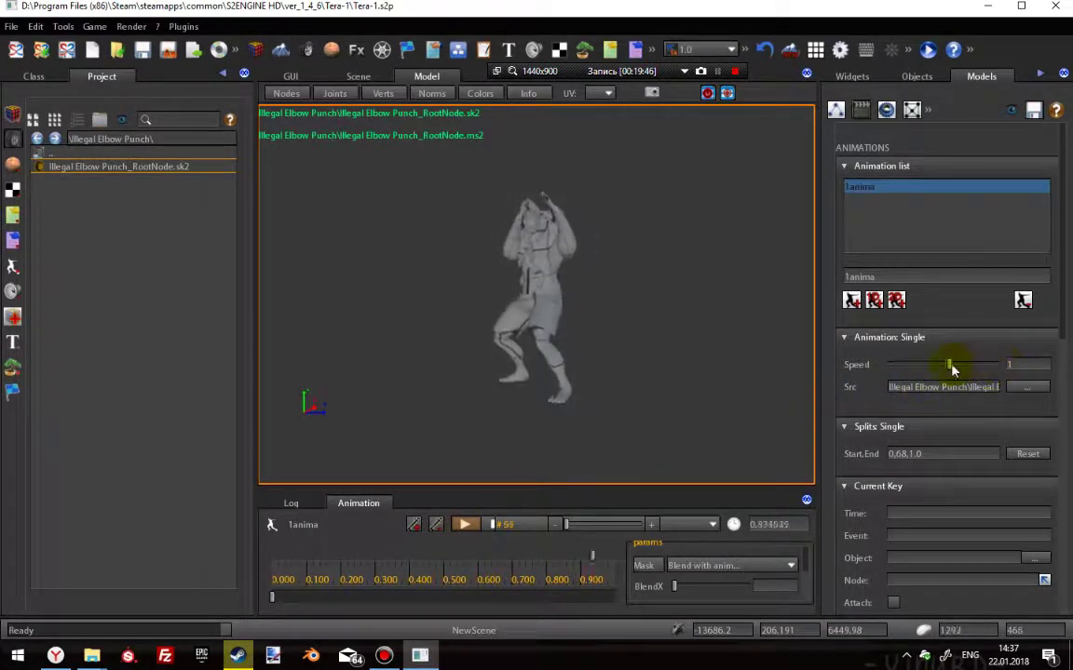
{"action": "left_click_drag", "start_coordinate": [952, 367], "coordinate": [948, 366]}
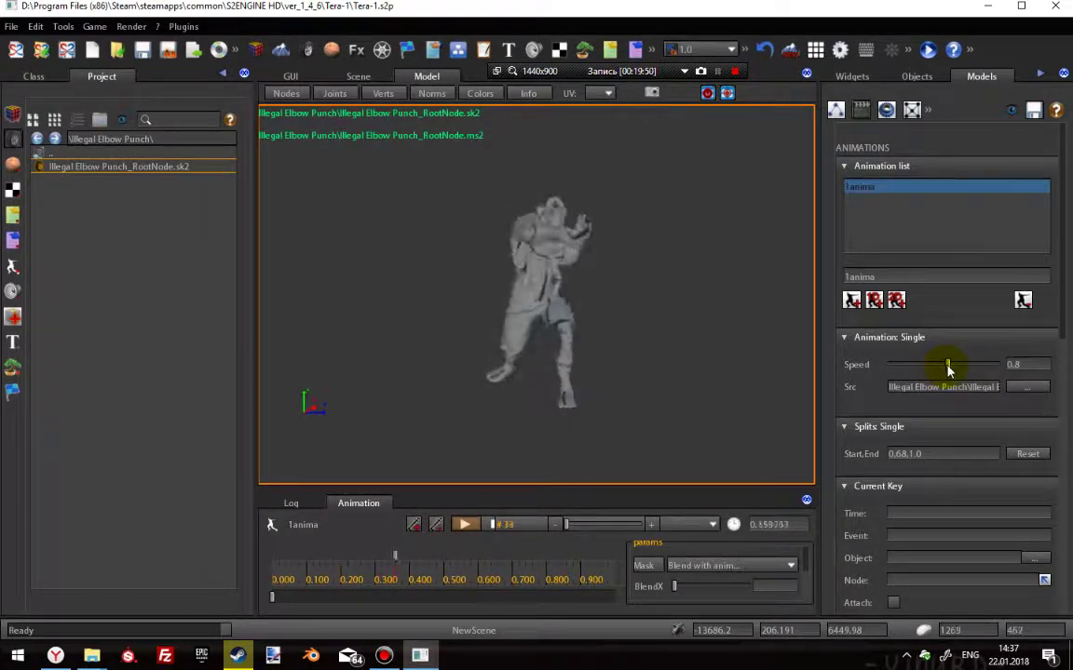
{"action": "left_click_drag", "start_coordinate": [948, 366], "coordinate": [936, 367]}
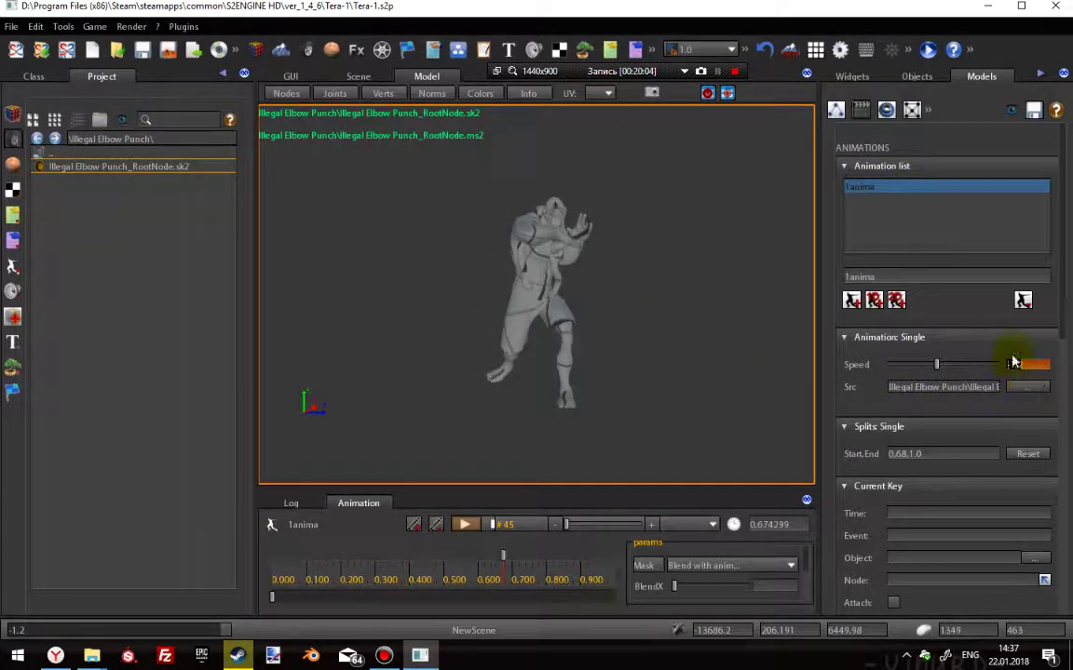
{"action": "left_click_drag", "start_coordinate": [937, 364], "coordinate": [947, 364]}
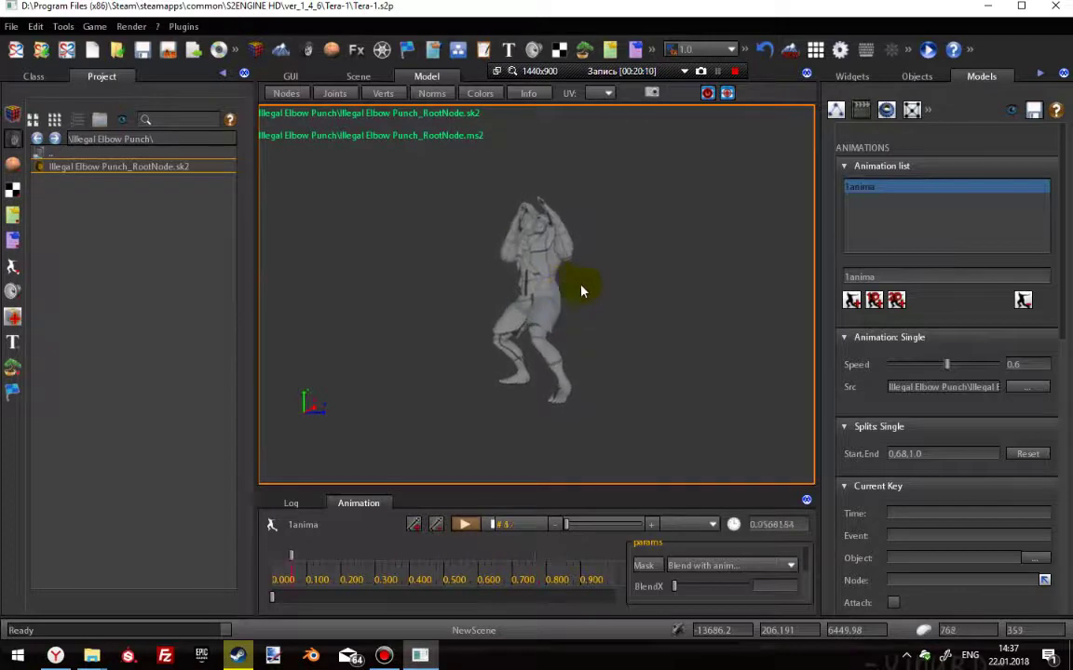
Add a new single animation named loser to the model's animation list.
{"action": "left_click", "coordinate": [889, 277]}
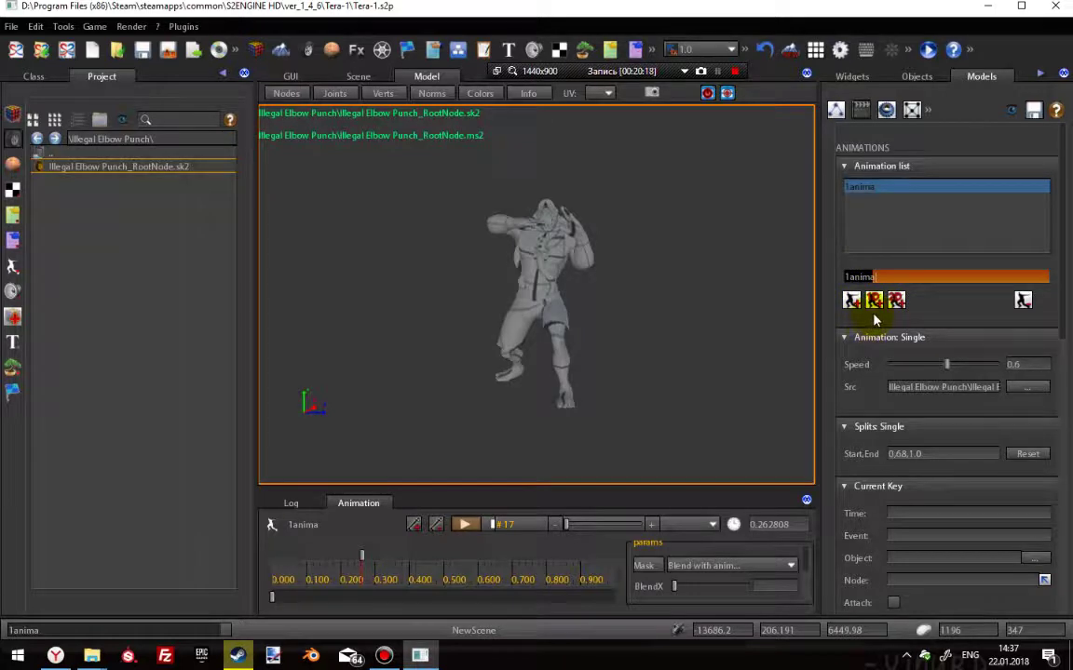
{"action": "type", "text": "lol"}
{"action": "type", "text": "er"}
{"action": "key", "text": "Return"}
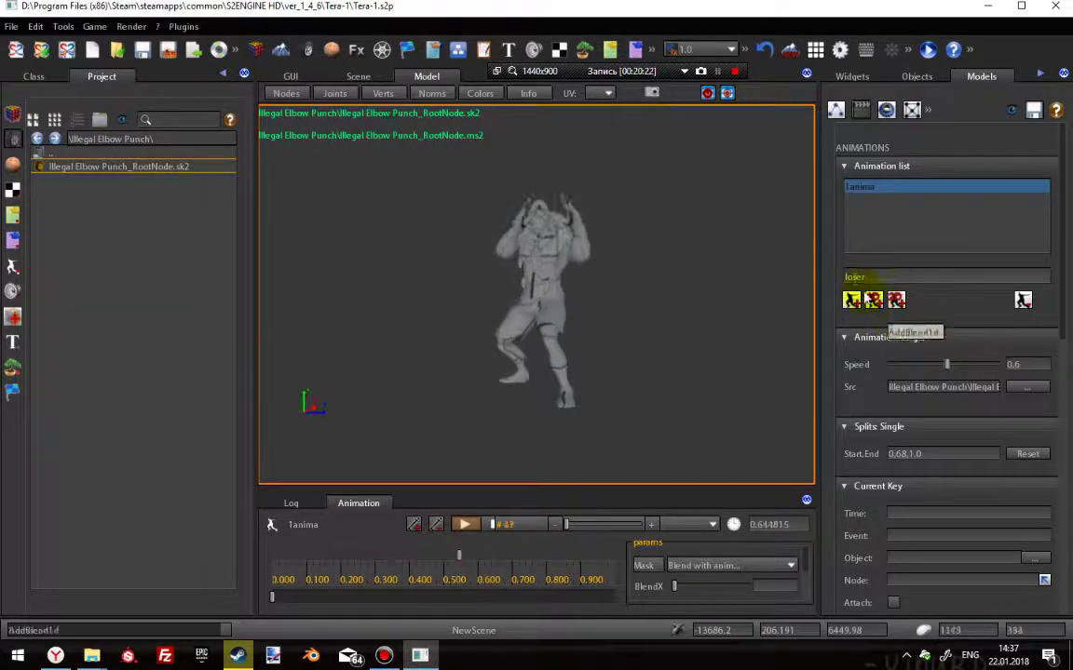
{"action": "left_click", "coordinate": [851, 300]}
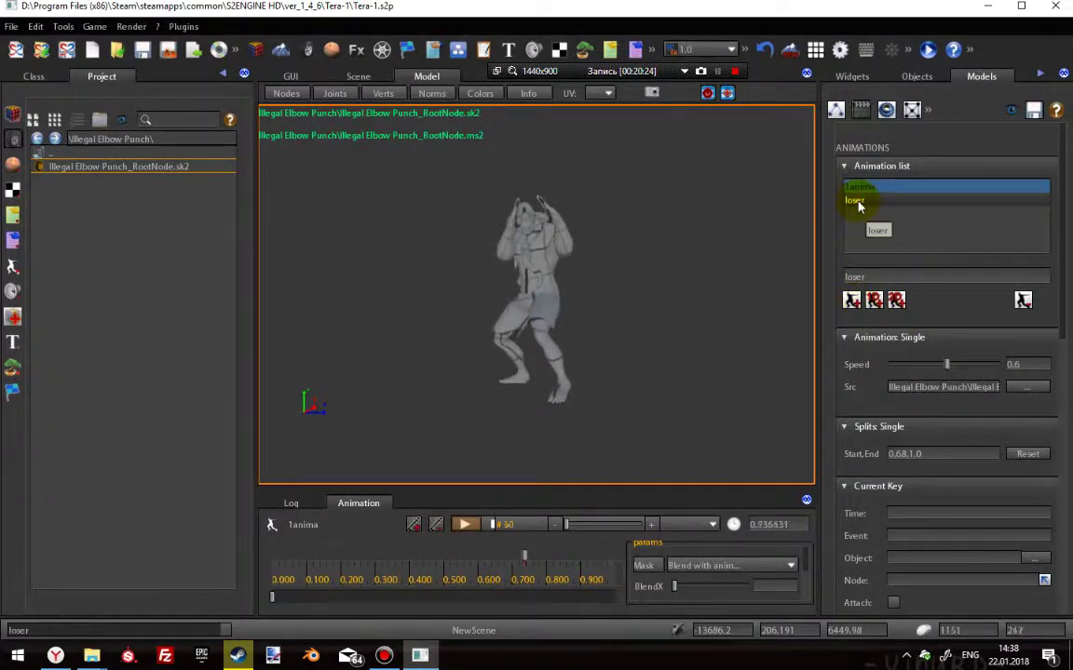
Assign Loser_mixamo.com.an2 as the source of the loser animation and play it.
{"action": "left_click", "coordinate": [857, 201]}
{"action": "left_click", "coordinate": [1027, 387]}
{"action": "left_click", "coordinate": [253, 248]}
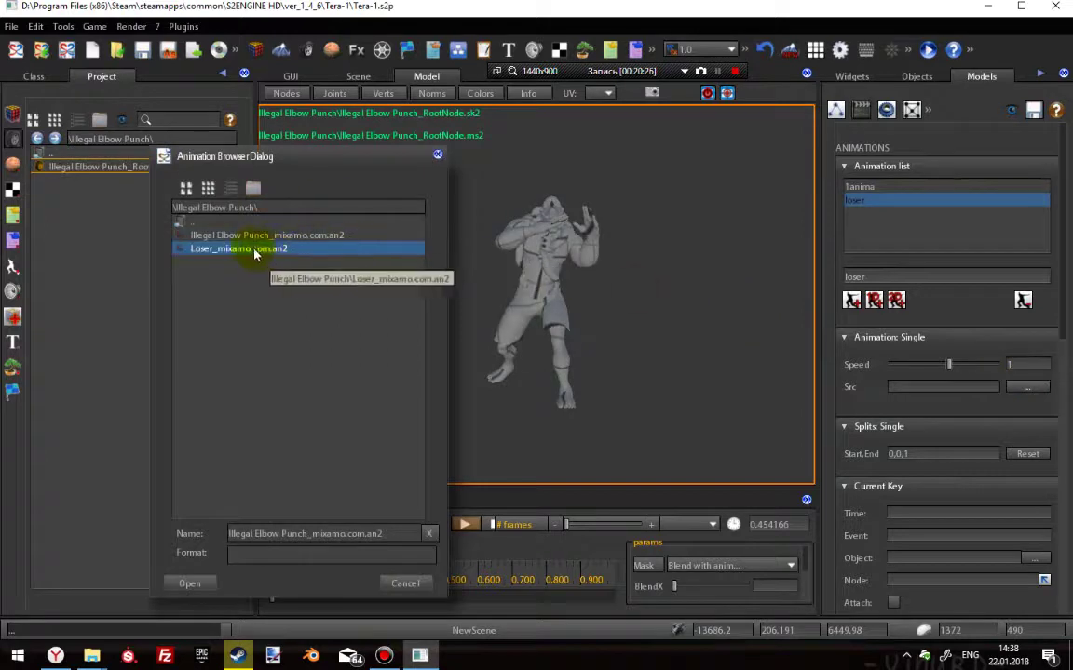
{"action": "left_click", "coordinate": [189, 584]}
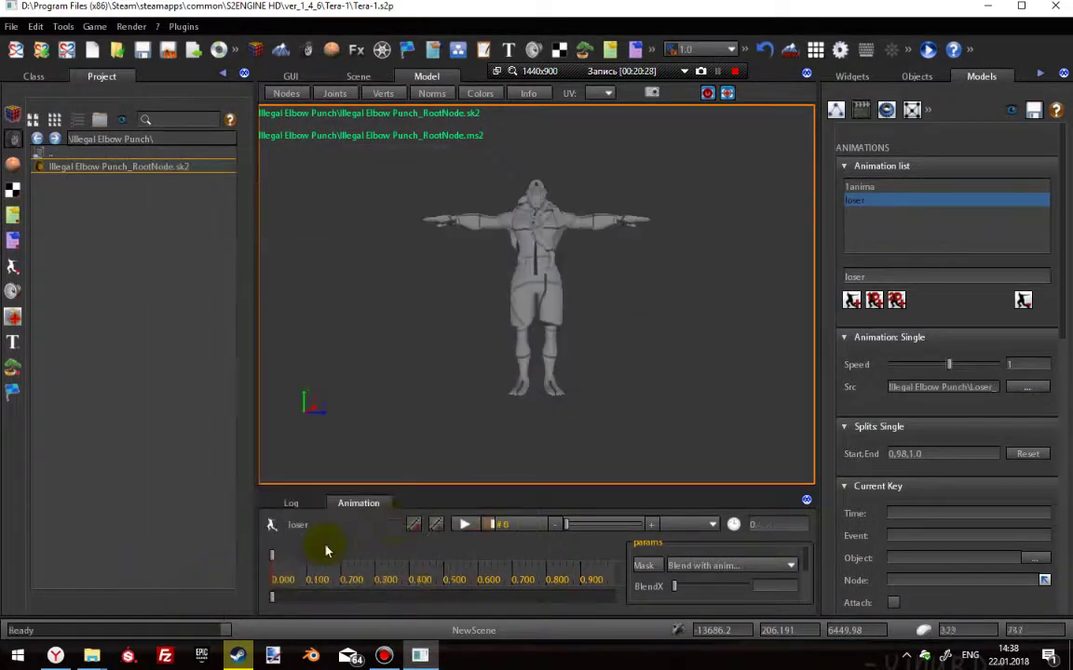
{"action": "left_click", "coordinate": [465, 525]}
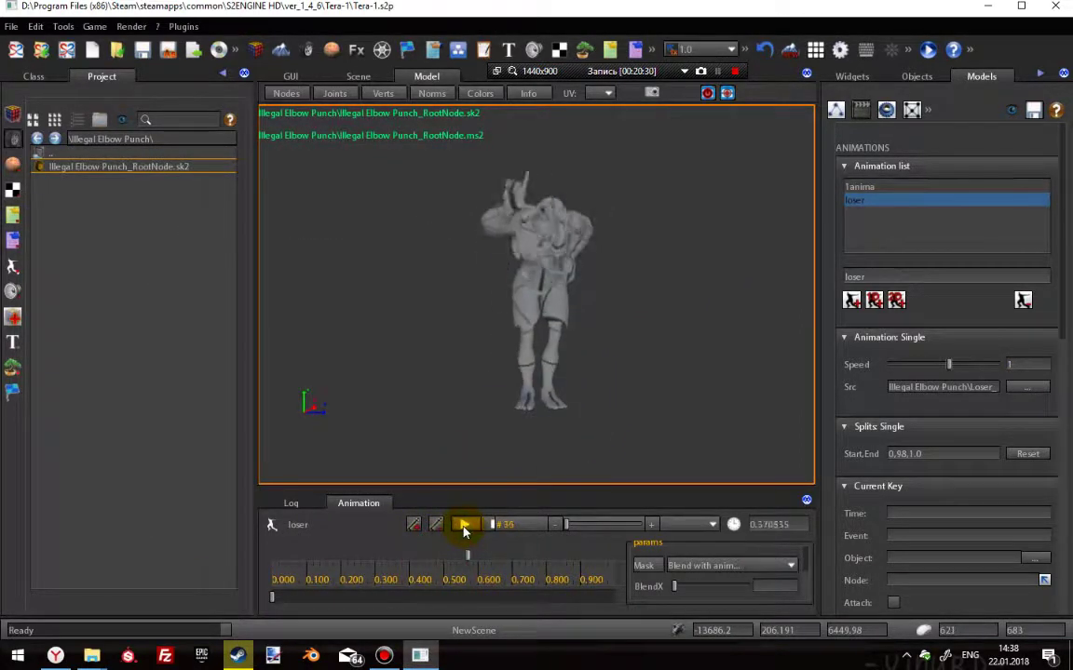
Set the loser animation's speed to 0.5 and compare its playback with 1anima.
{"action": "left_click", "coordinate": [1018, 365]}
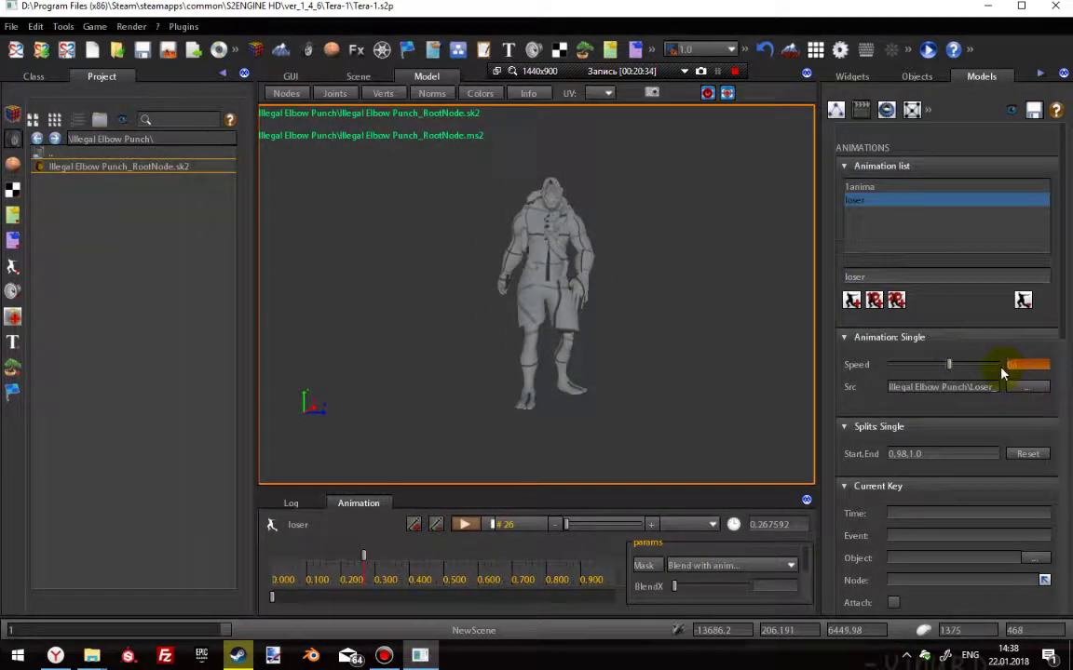
{"action": "type", "text": "0.5"}
{"action": "key", "text": "Return"}
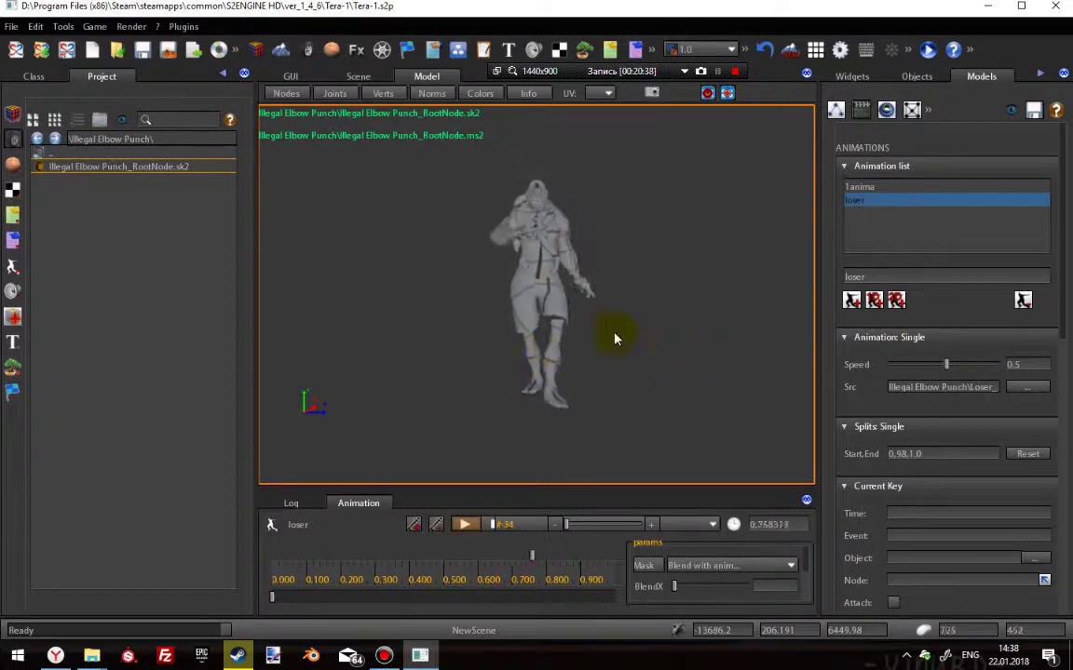
{"action": "left_click", "coordinate": [870, 187]}
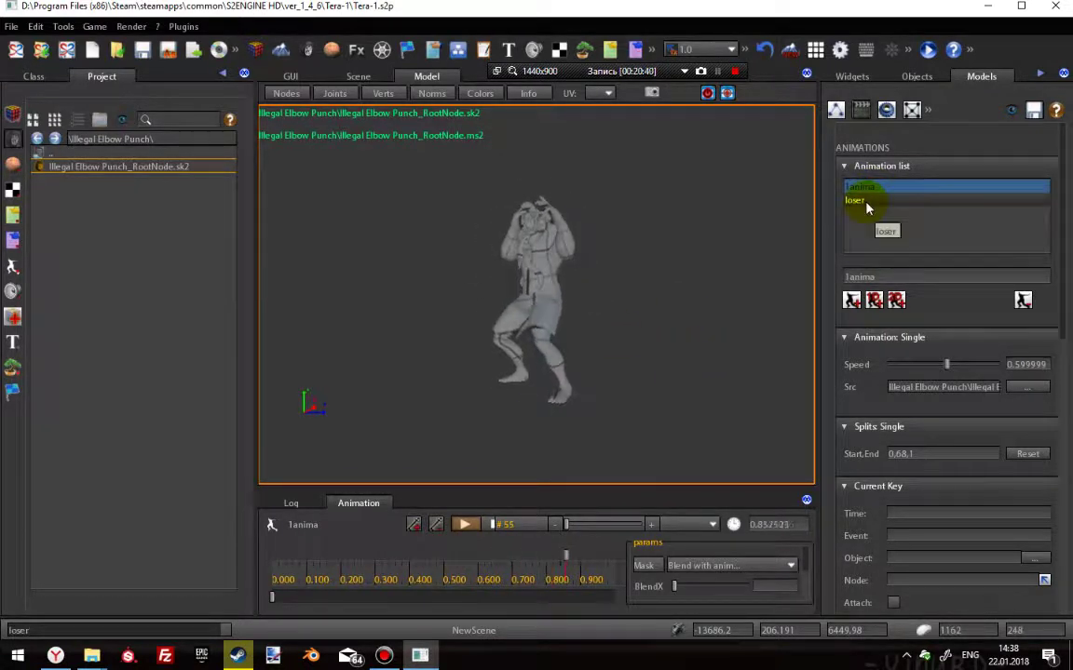
{"action": "left_click", "coordinate": [861, 201]}
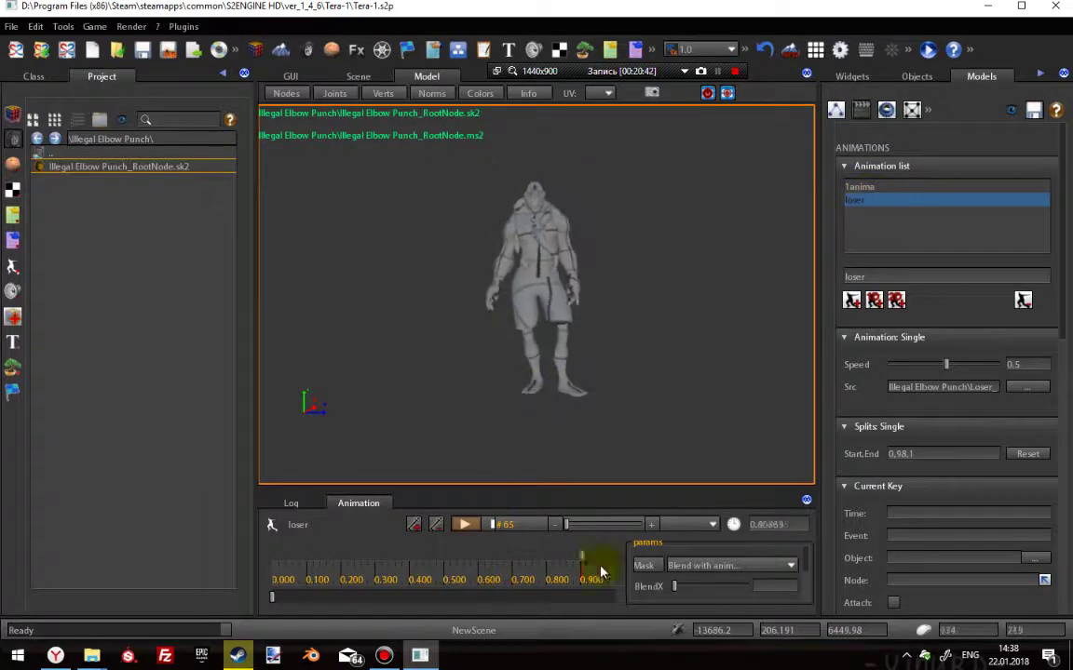
Select the 1anima animation and choose loser as the animation to blend with.
{"action": "left_click", "coordinate": [790, 568]}
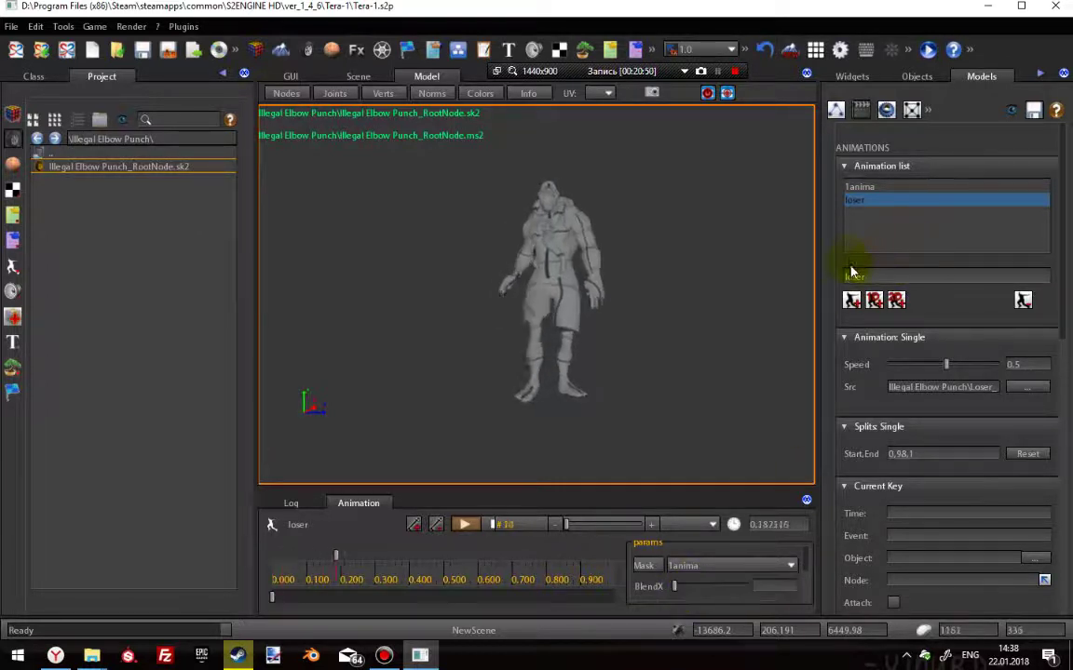
{"action": "left_click", "coordinate": [871, 187]}
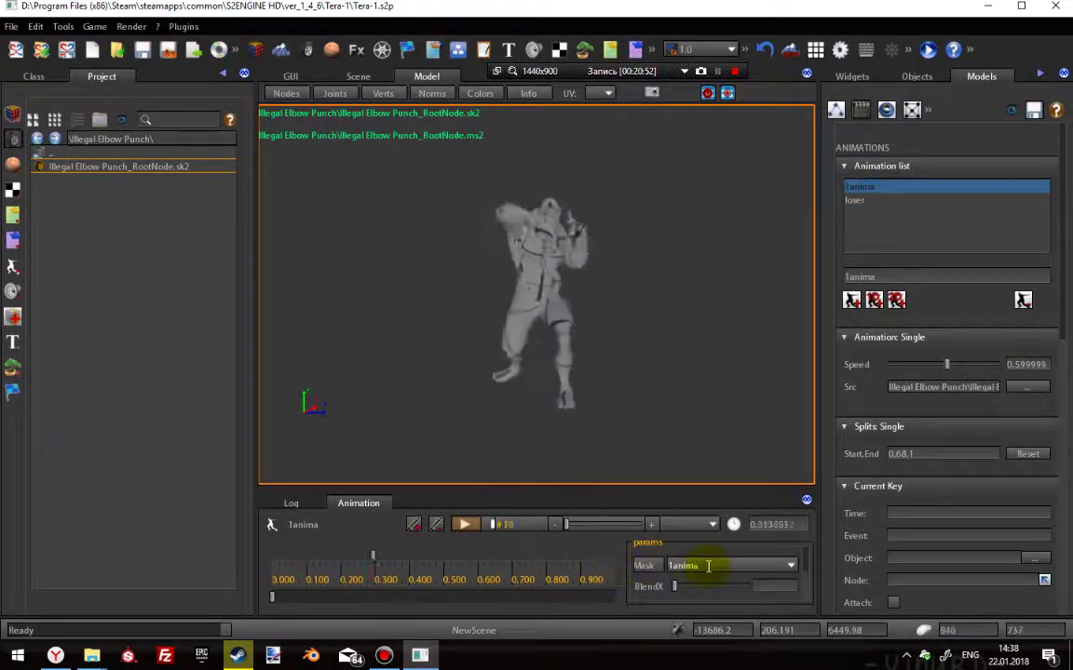
{"action": "left_click", "coordinate": [791, 568]}
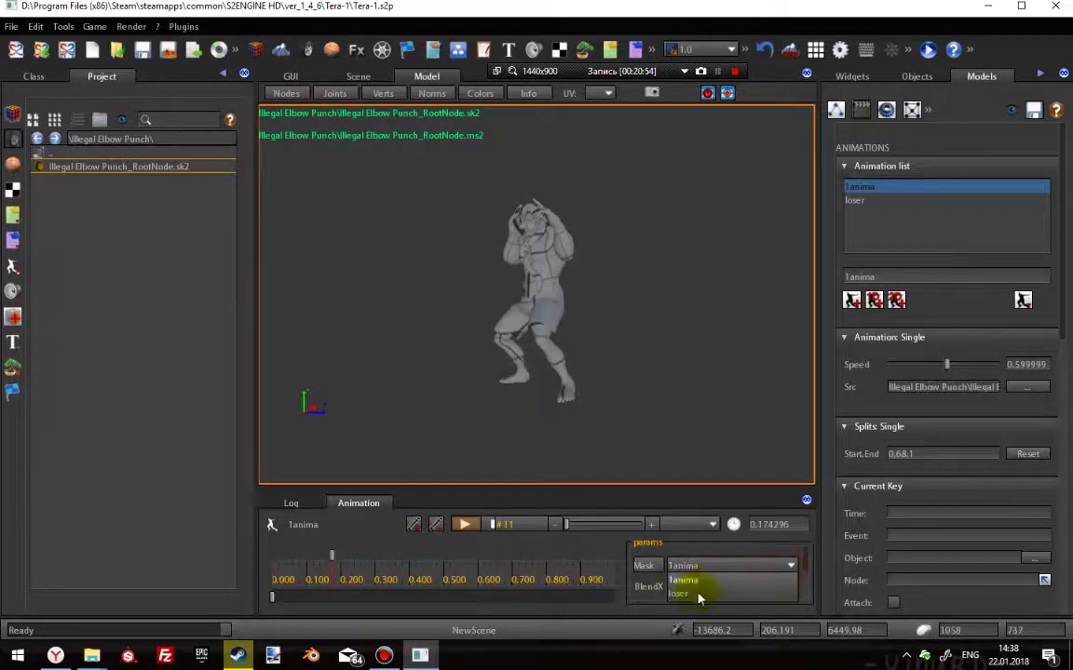
{"action": "left_click", "coordinate": [681, 593]}
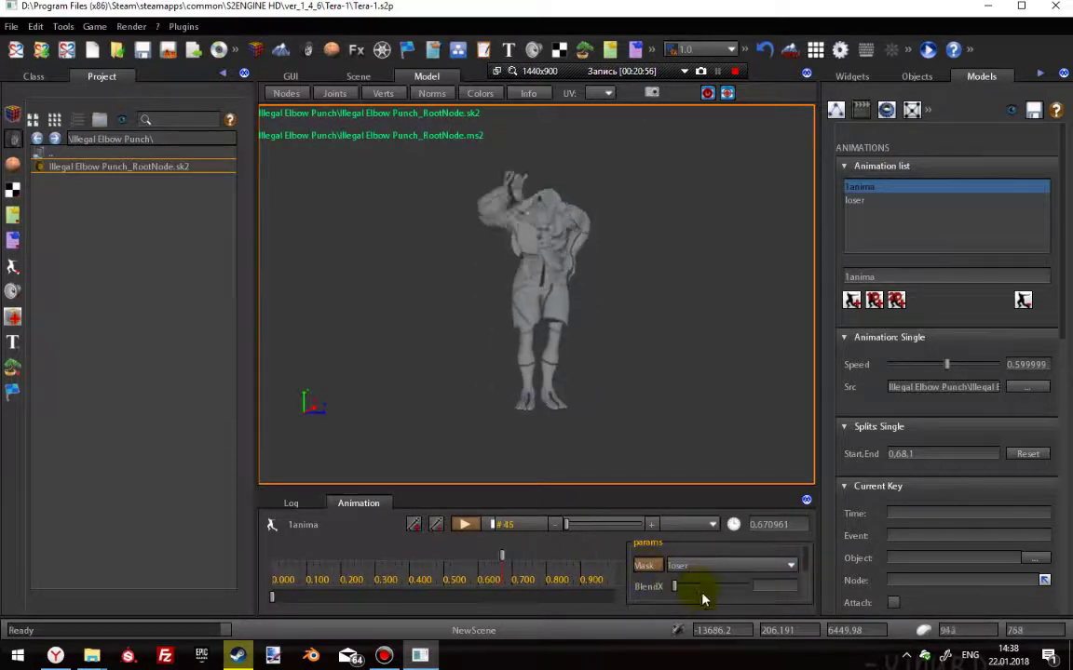
Test the loser blend with BlendX at 0.8 and 0.02, toggling the mask and resetting BlendX to 0.
{"action": "left_click_drag", "start_coordinate": [678, 585], "coordinate": [734, 586]}
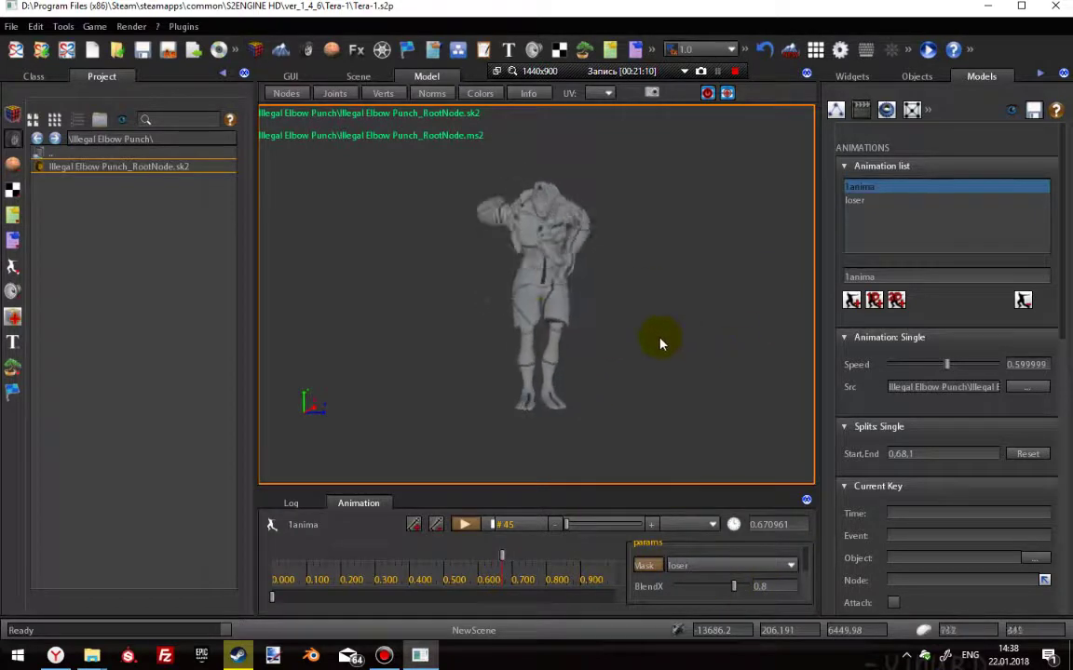
{"action": "left_click_drag", "start_coordinate": [735, 585], "coordinate": [677, 590]}
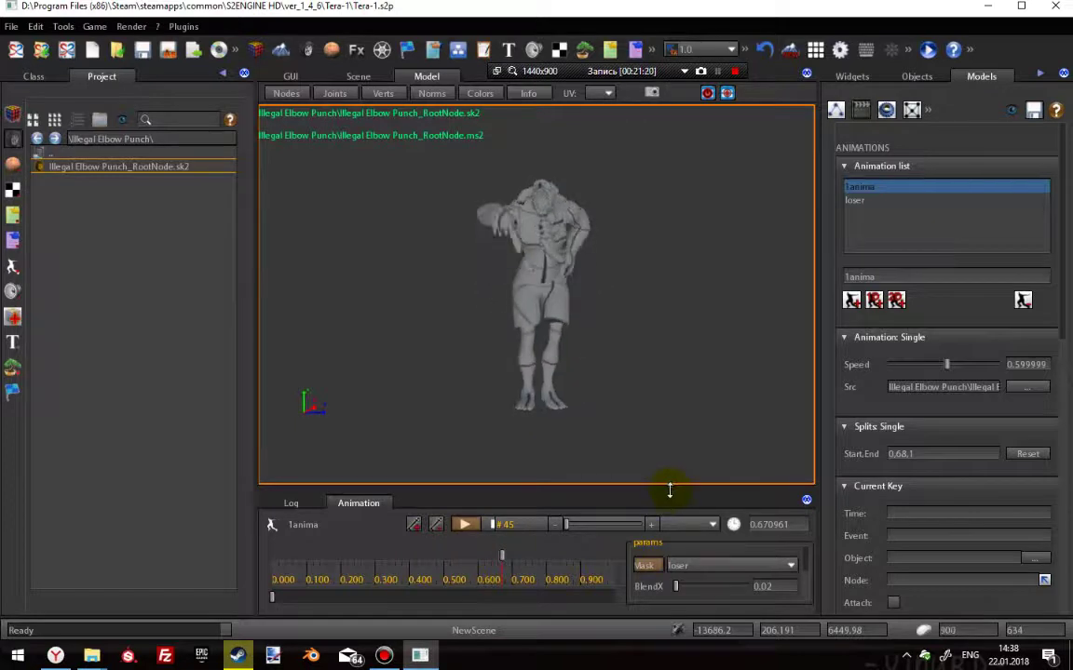
{"action": "left_click", "coordinate": [652, 568]}
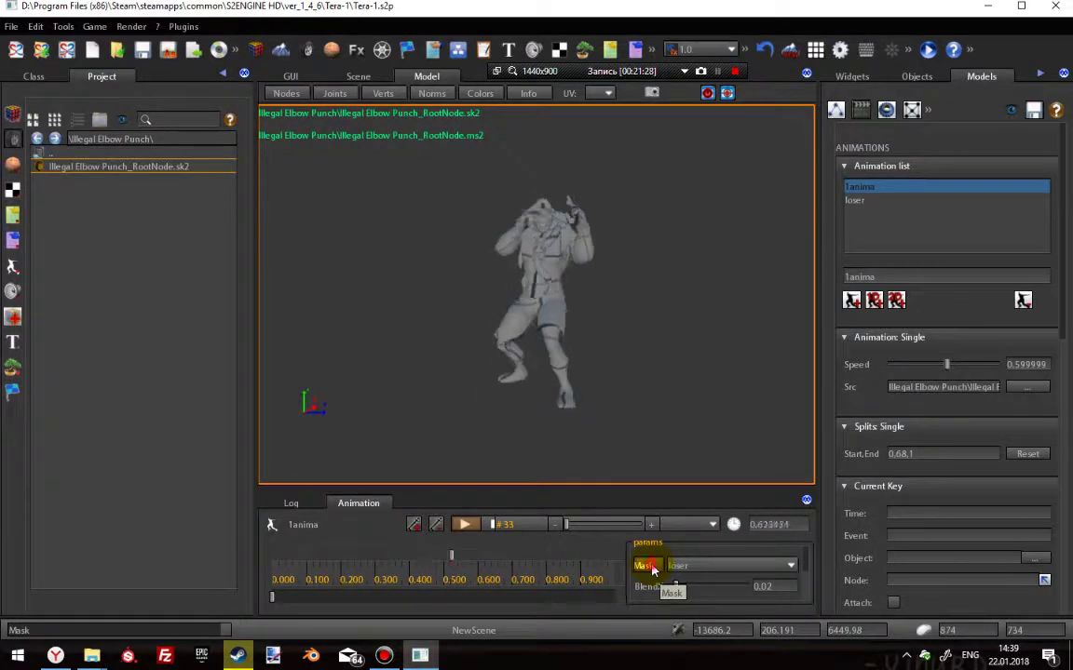
{"action": "mouse_move", "coordinate": [679, 584]}
{"action": "left_mouse_down"}
{"action": "mouse_move", "coordinate": [756, 584]}
{"action": "mouse_move", "coordinate": [671, 584]}
{"action": "left_mouse_up"}
{"action": "left_click", "coordinate": [647, 566]}
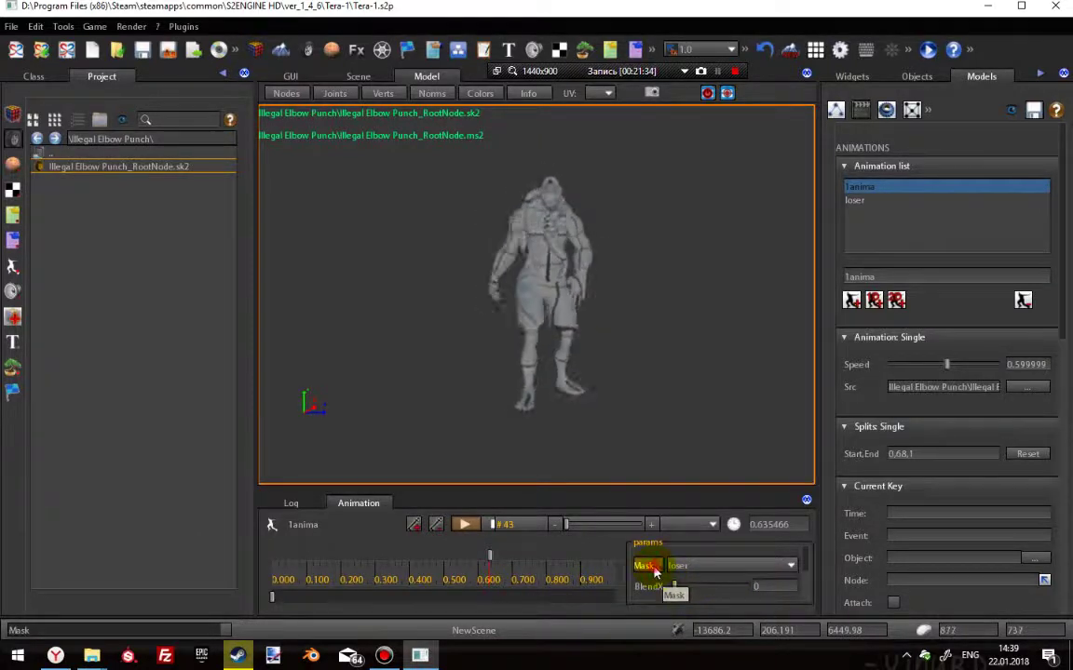
Add a 1D blend animation named move1 to the animation list and select it.
{"action": "left_click", "coordinate": [869, 201]}
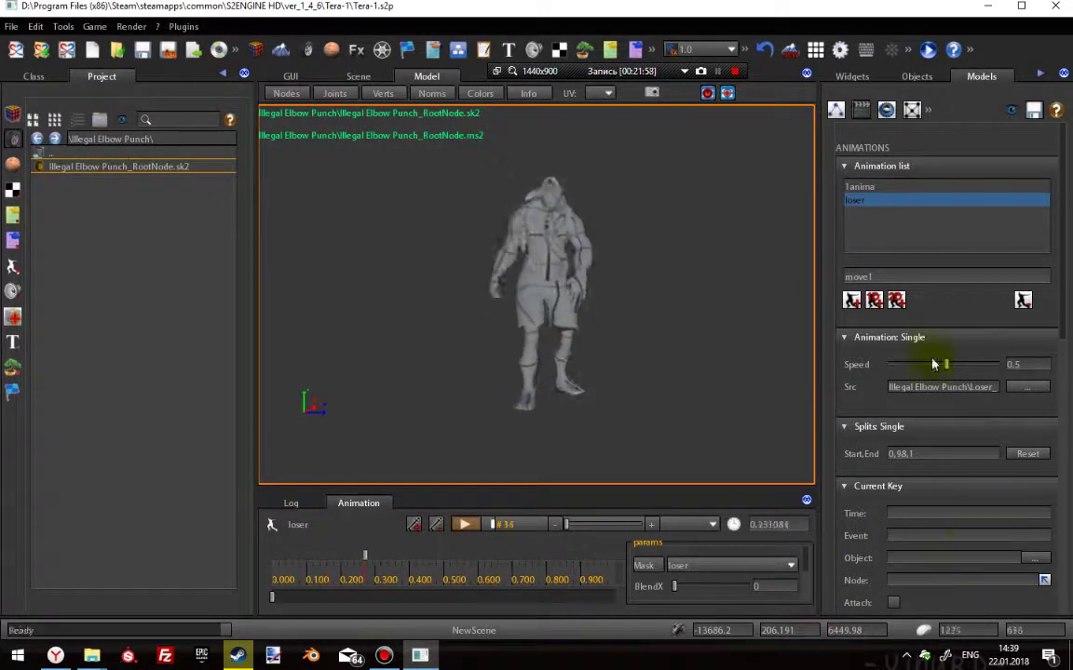
{"action": "left_click", "coordinate": [873, 299]}
{"action": "left_click", "coordinate": [859, 215]}
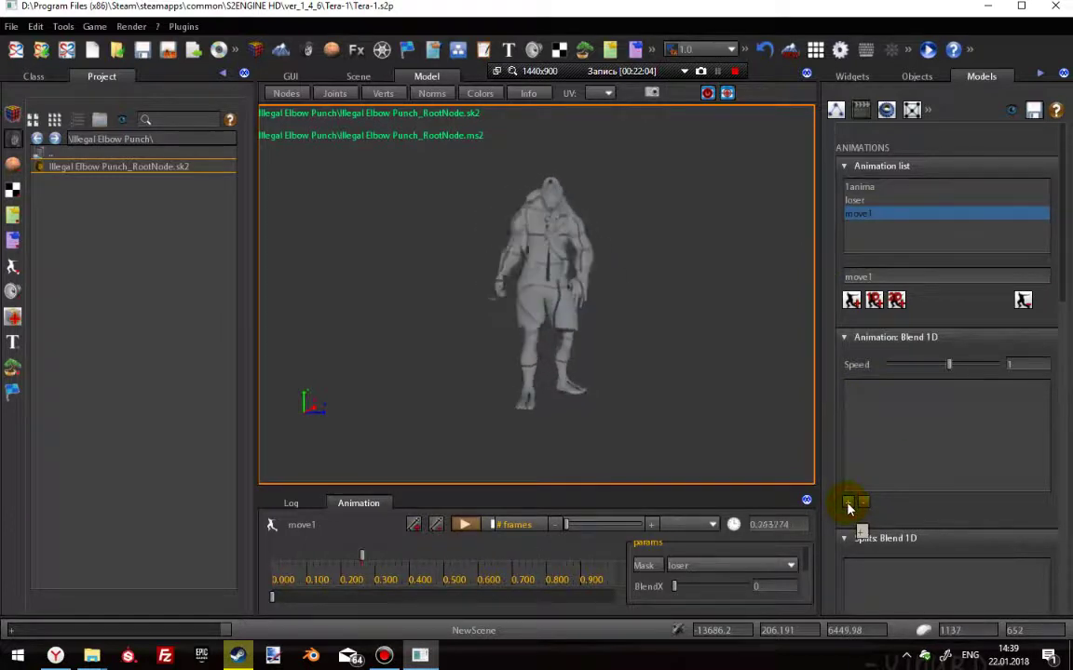
Add Illegal Elbow Punch_mixamo.com.an2 and Loser_mixamo.com.an2 to the move1 blend and test it by varying BlendX, ending at 0.
{"action": "left_click", "coordinate": [847, 503]}
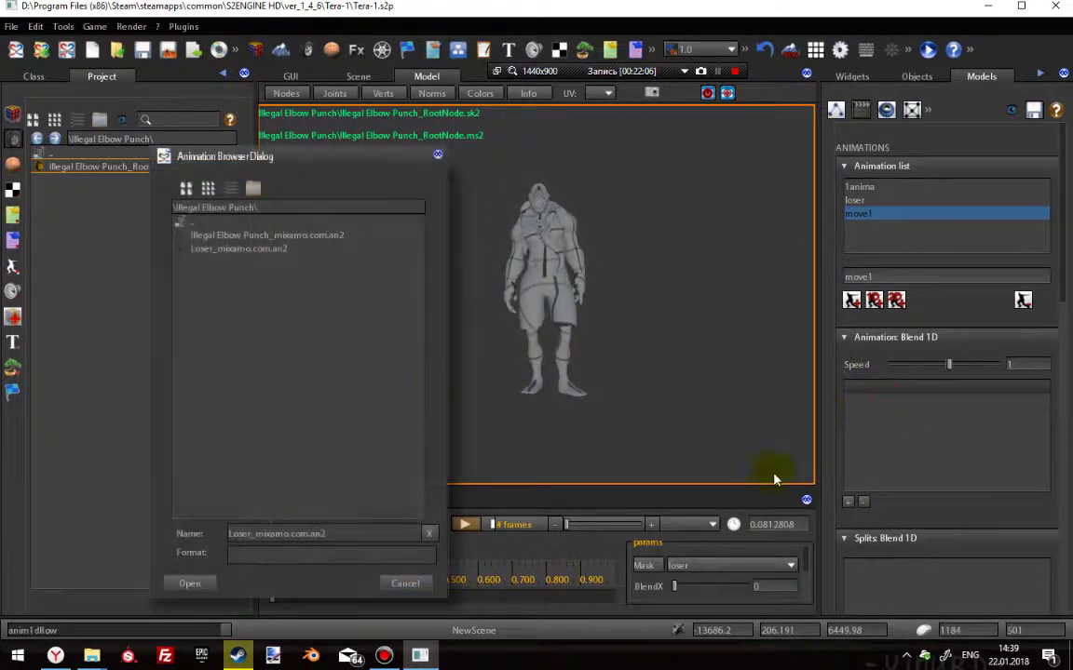
{"action": "left_click", "coordinate": [224, 235]}
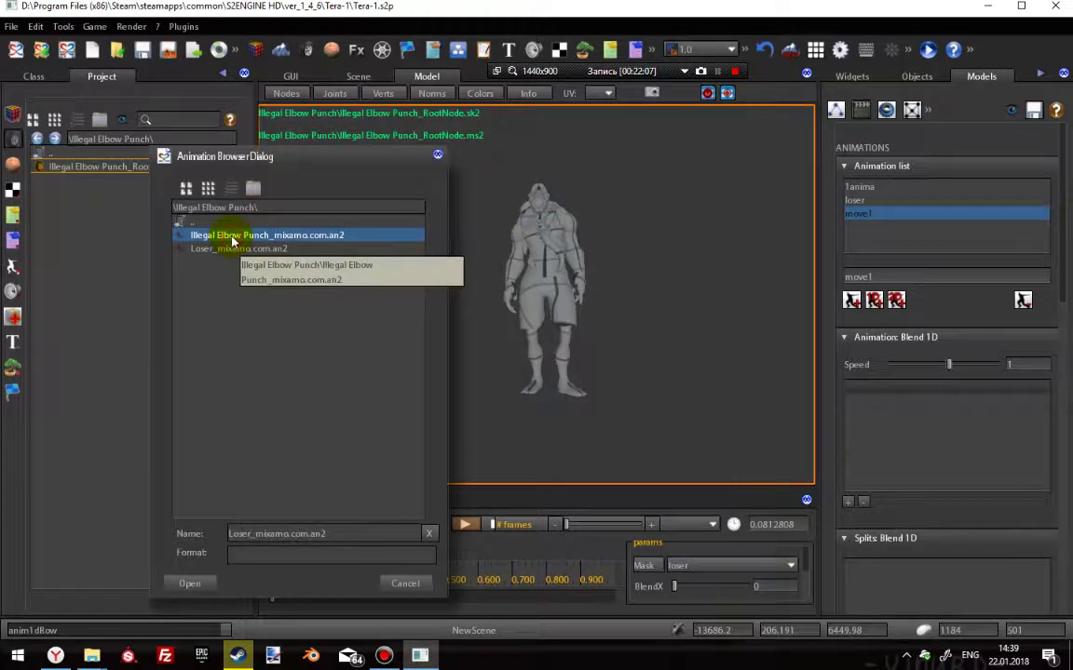
{"action": "left_click", "coordinate": [191, 584]}
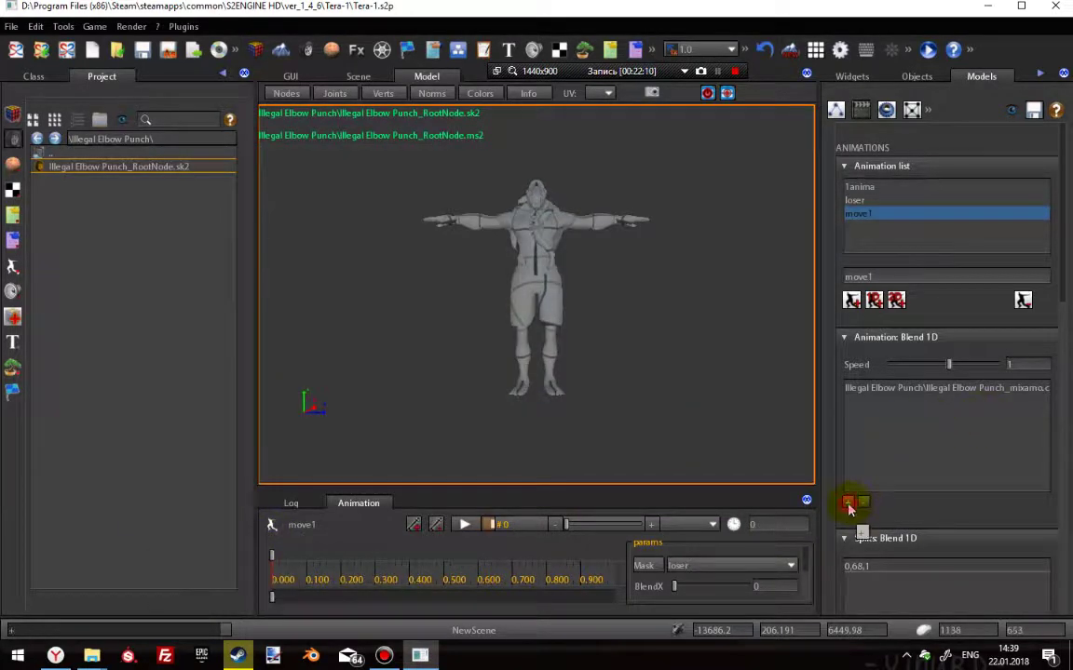
{"action": "double_click", "coordinate": [879, 407]}
{"action": "left_click", "coordinate": [244, 248]}
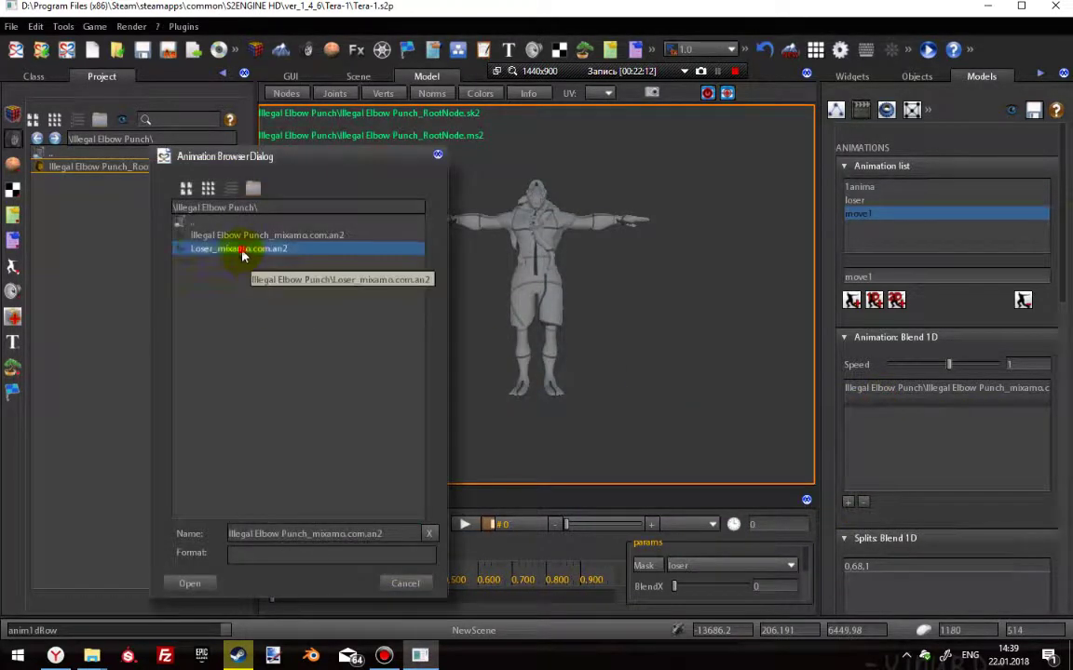
{"action": "left_click", "coordinate": [190, 584]}
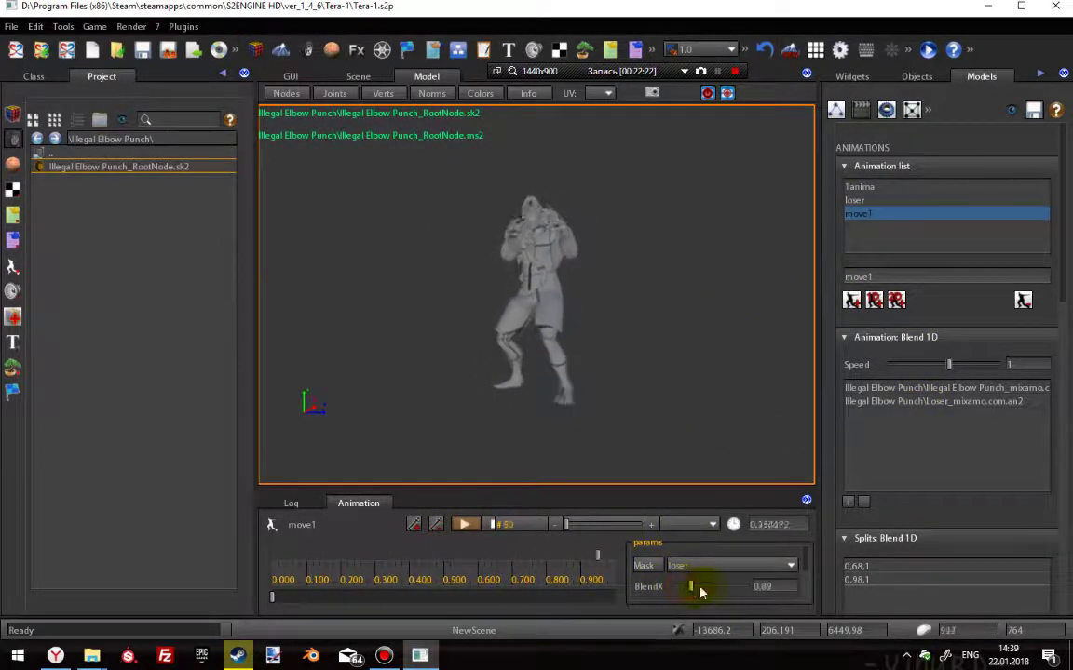
{"action": "left_click_drag", "start_coordinate": [702, 593], "coordinate": [657, 585]}
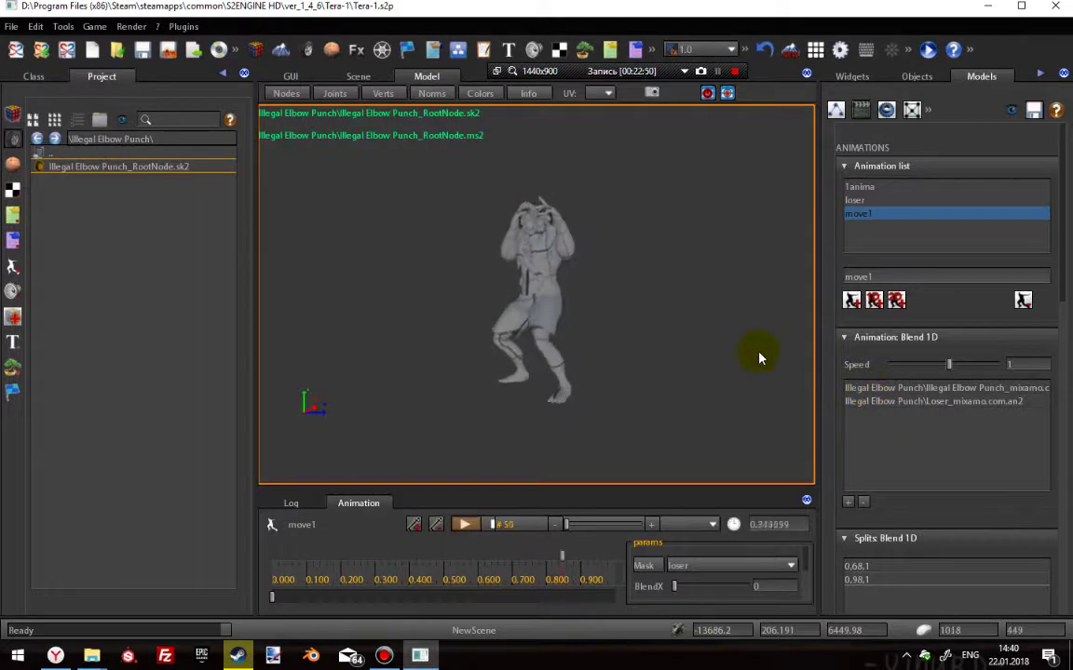
Add a 2D blend animation named move2, select it and open its row count for editing.
{"action": "left_click", "coordinate": [892, 277]}
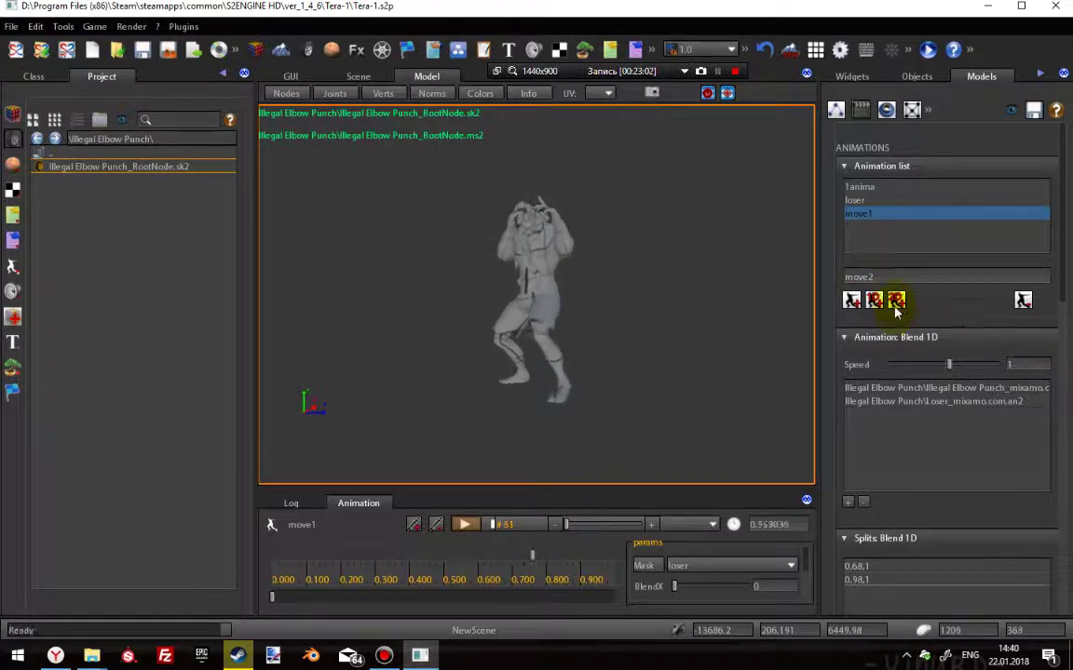
{"action": "left_click", "coordinate": [896, 301]}
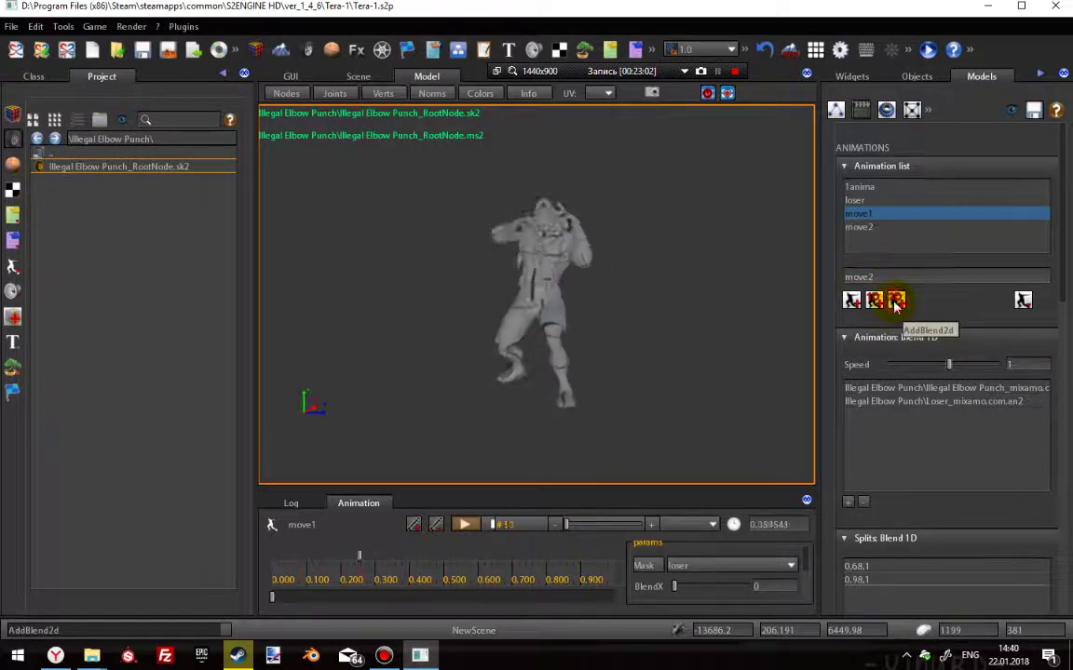
{"action": "left_click", "coordinate": [858, 227]}
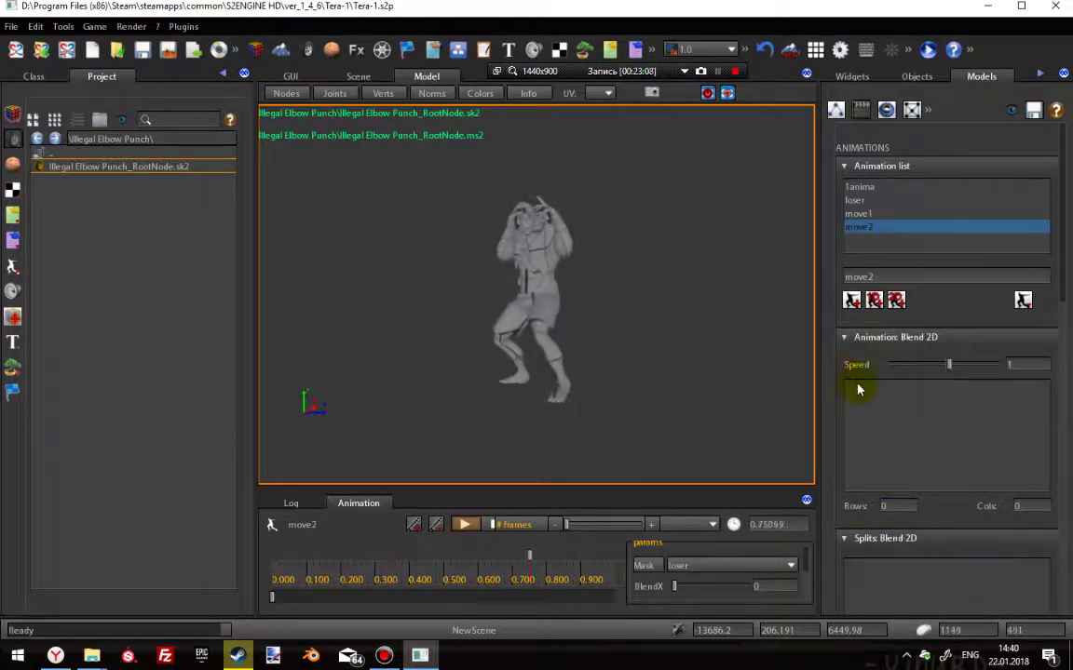
{"action": "left_click", "coordinate": [895, 505]}
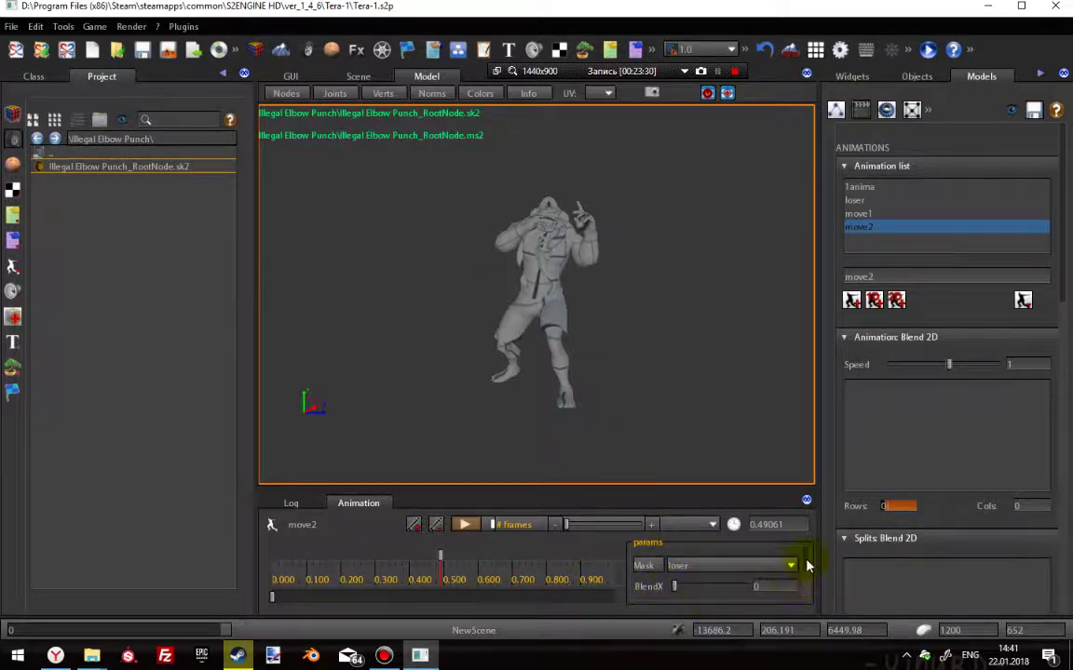
Test the move2 blend by varying its BlendX2 parameter, including about 0.54.
{"action": "left_click_drag", "start_coordinate": [805, 565], "coordinate": [811, 589]}
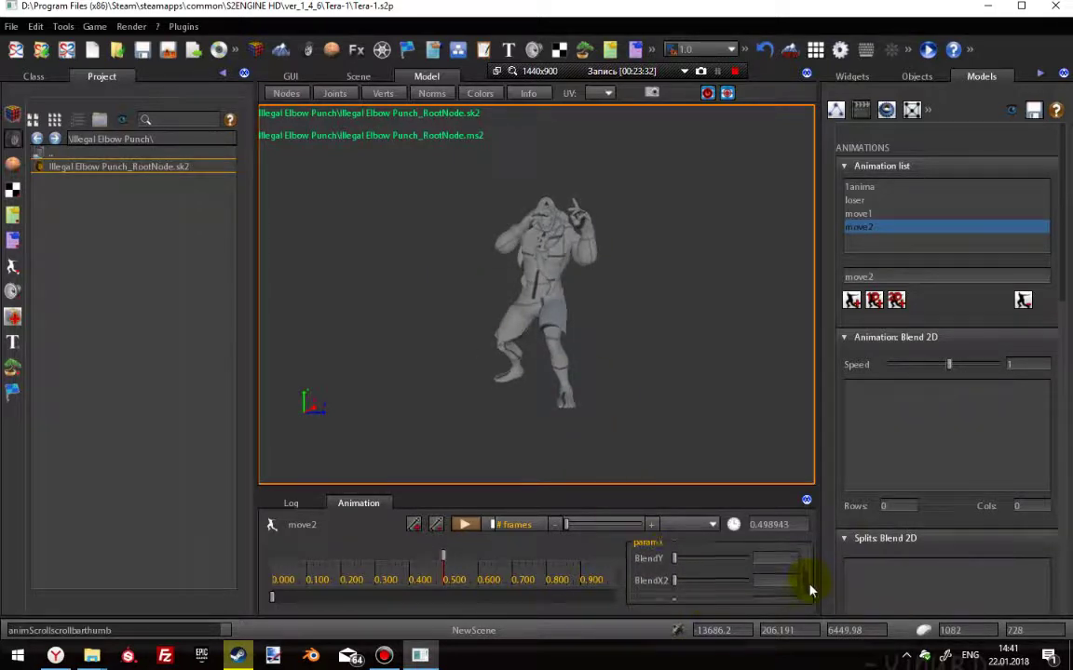
{"action": "scroll", "coordinate": [806, 590], "scroll_direction": "down", "scroll_amount": 1}
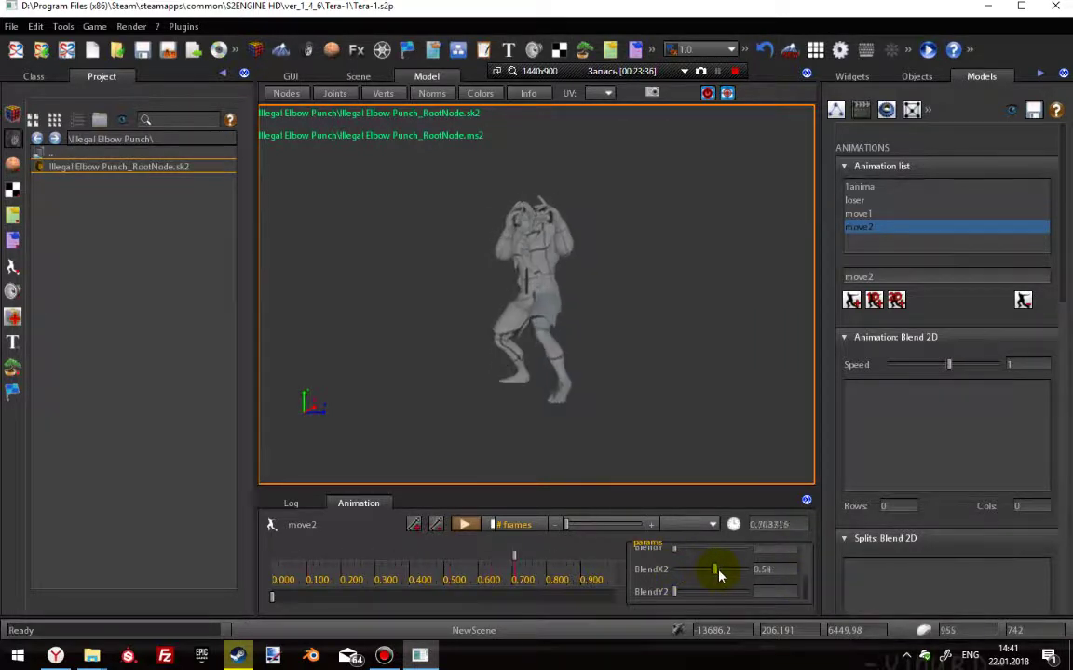
{"action": "left_click_drag", "start_coordinate": [801, 596], "coordinate": [796, 549]}
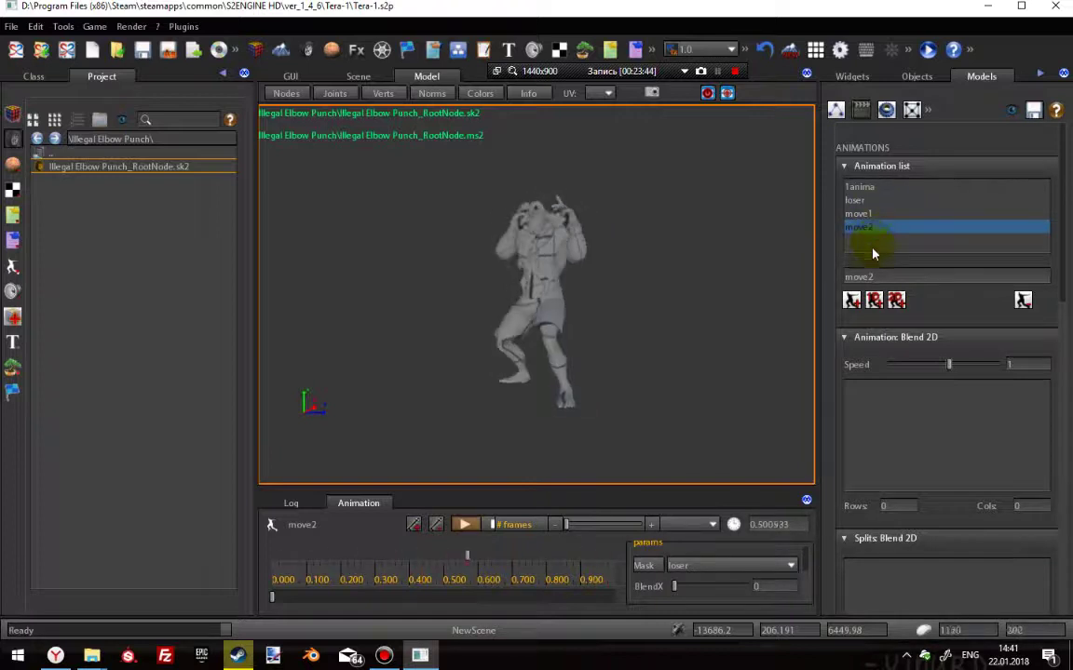
Set the move2 2D blend grid to 2 rows and 2 columns.
{"action": "left_click", "coordinate": [900, 506]}
{"action": "type", "text": "2"}
{"action": "left_click", "coordinate": [1021, 506]}
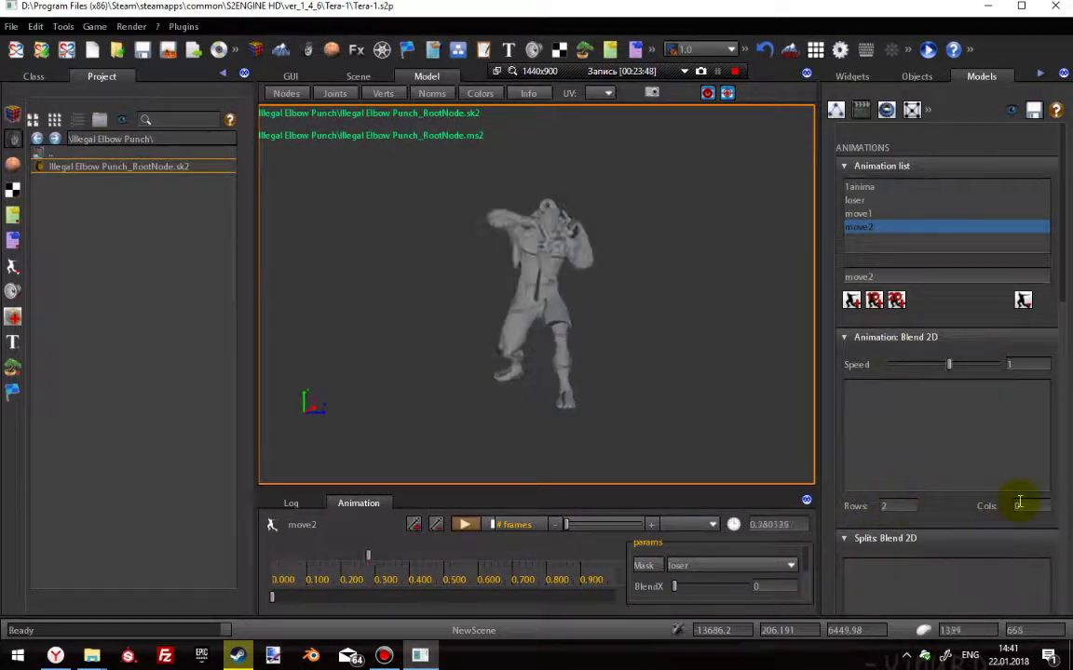
{"action": "type", "text": "2"}
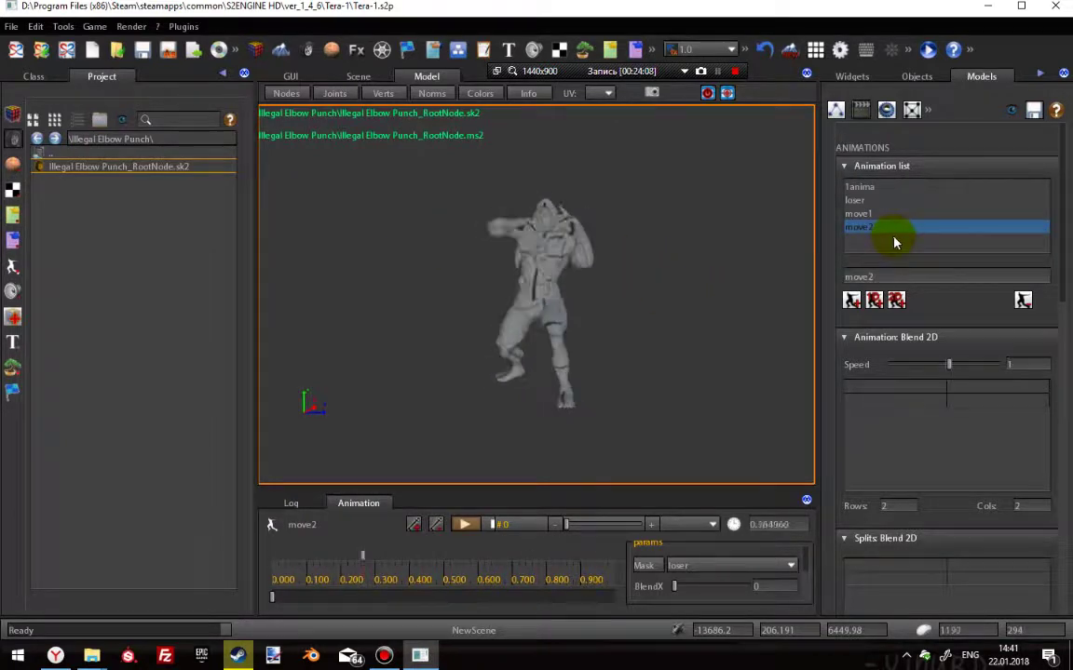
Add a single animation named ankfo to the animation list and select it.
{"action": "left_click", "coordinate": [894, 278]}
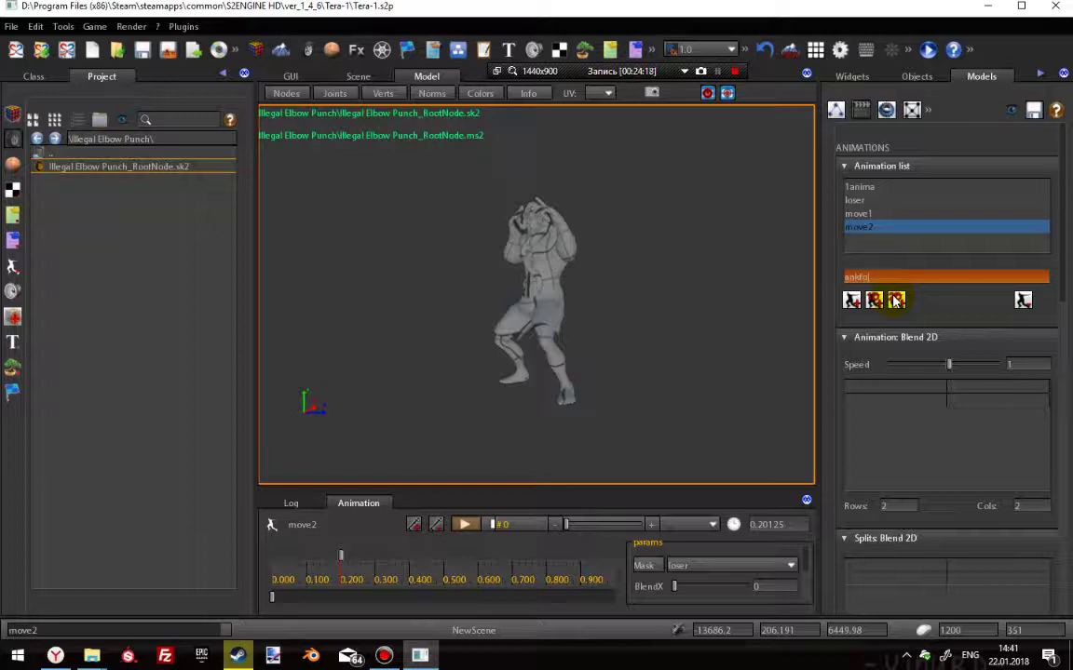
{"action": "key", "text": "Return"}
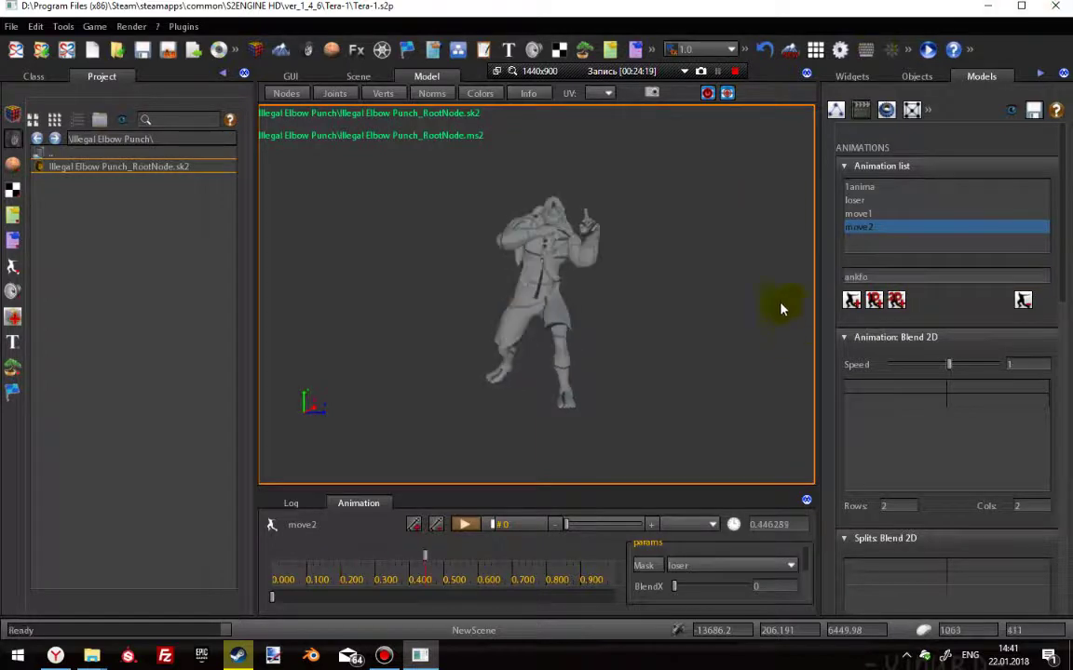
{"action": "left_click", "coordinate": [853, 302]}
{"action": "left_click", "coordinate": [866, 240]}
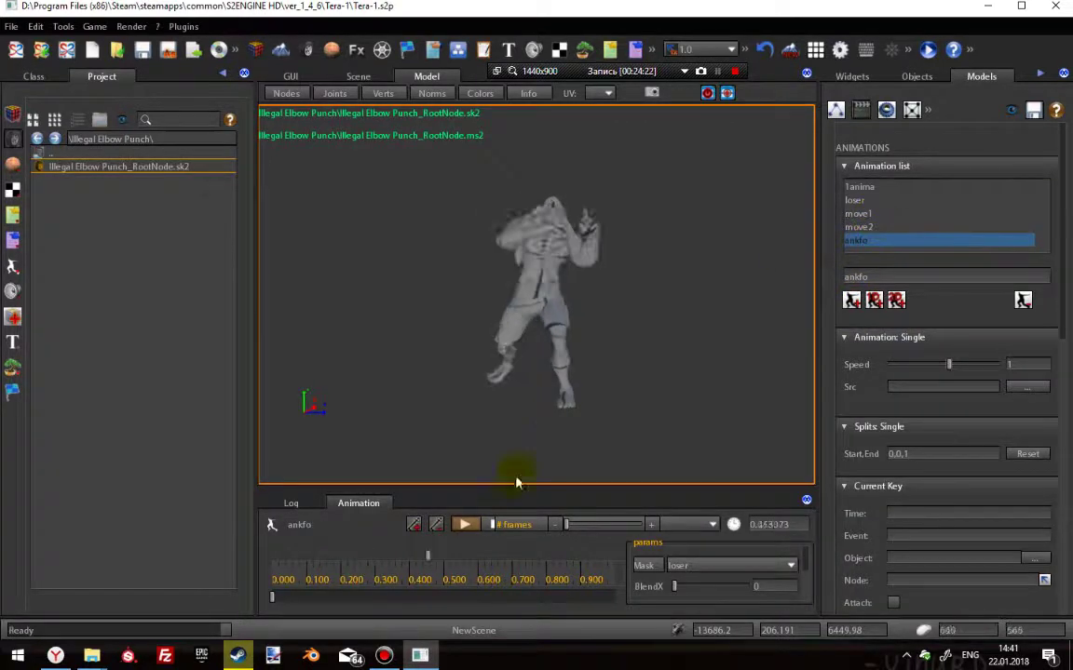
Stop the playback and assign Illegal Elbow Punch_mixamo.com.an2 as the source of the ankfo animation.
{"action": "left_click", "coordinate": [465, 524]}
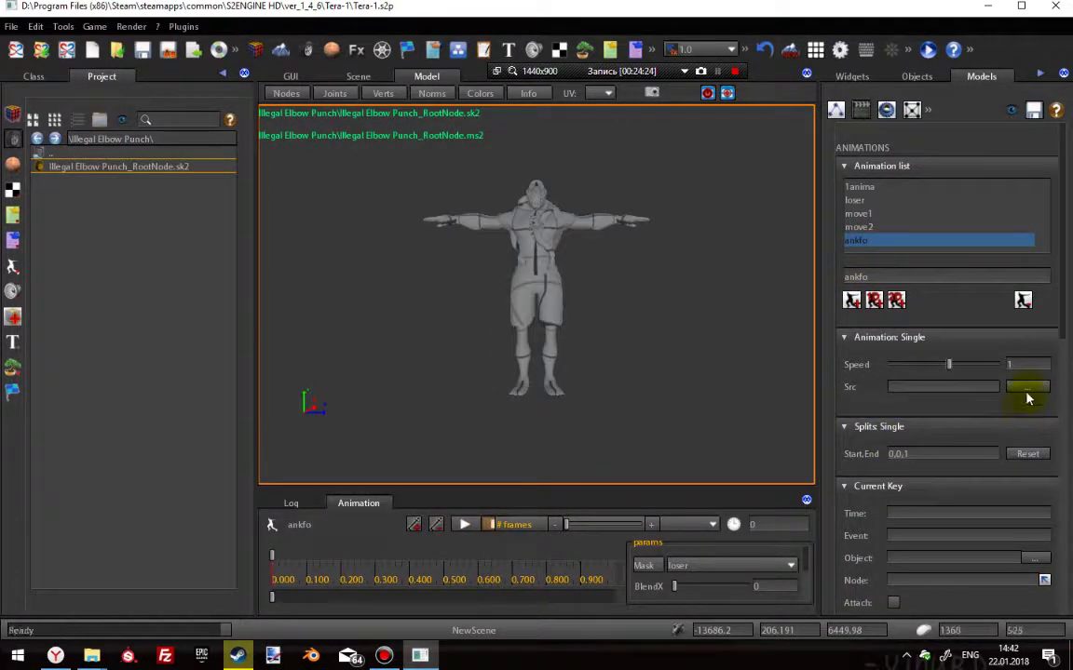
{"action": "left_click", "coordinate": [1028, 386]}
{"action": "left_click", "coordinate": [181, 235]}
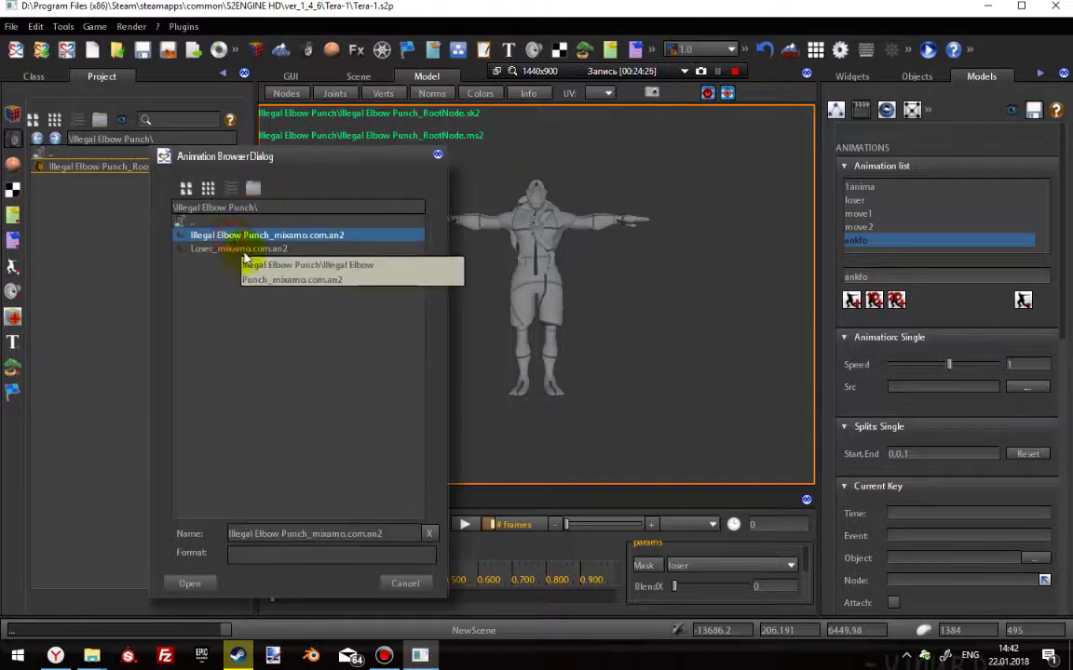
{"action": "left_click", "coordinate": [191, 582]}
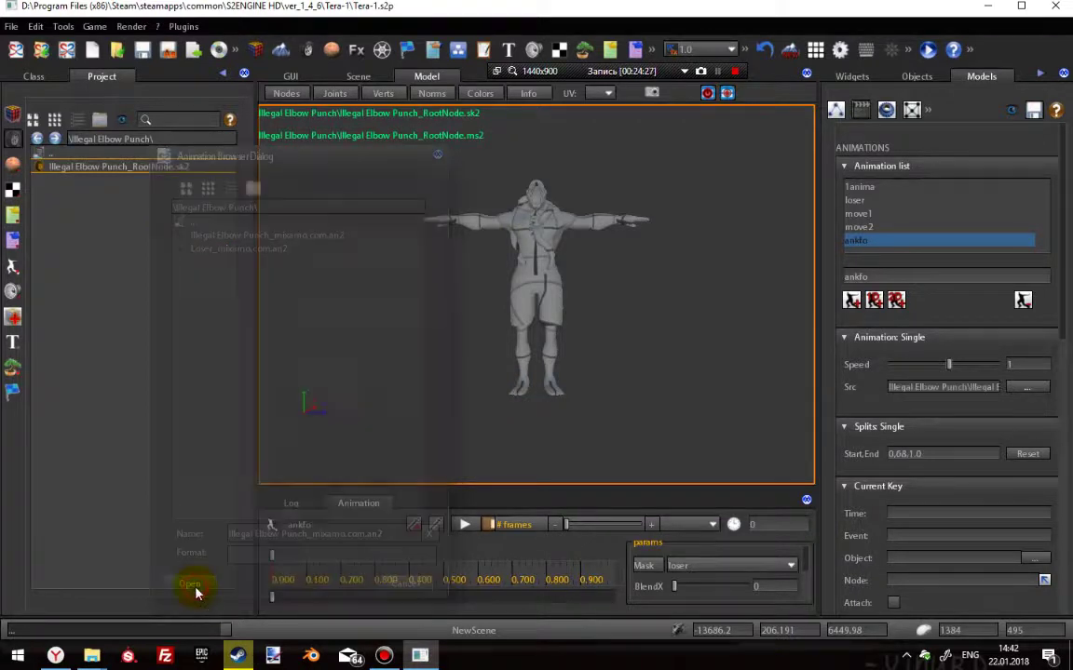
Examine ankfo's start and end split, scrub through its timeline and play the animation.
{"action": "left_click", "coordinate": [934, 453]}
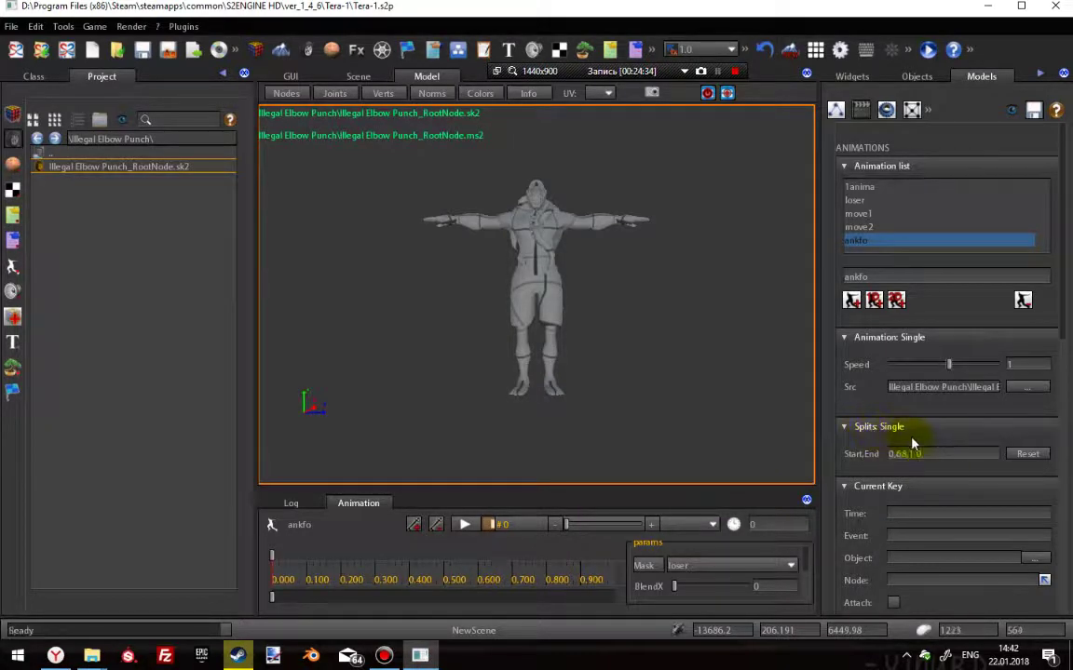
{"action": "left_click", "coordinate": [891, 454]}
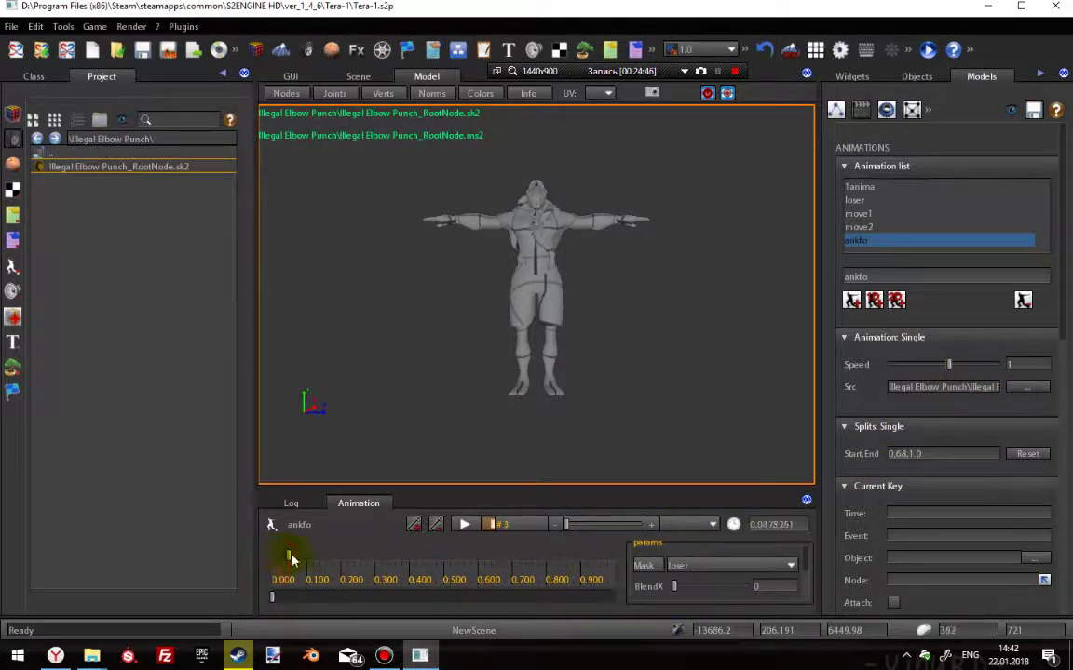
{"action": "left_click_drag", "start_coordinate": [482, 554], "coordinate": [508, 554]}
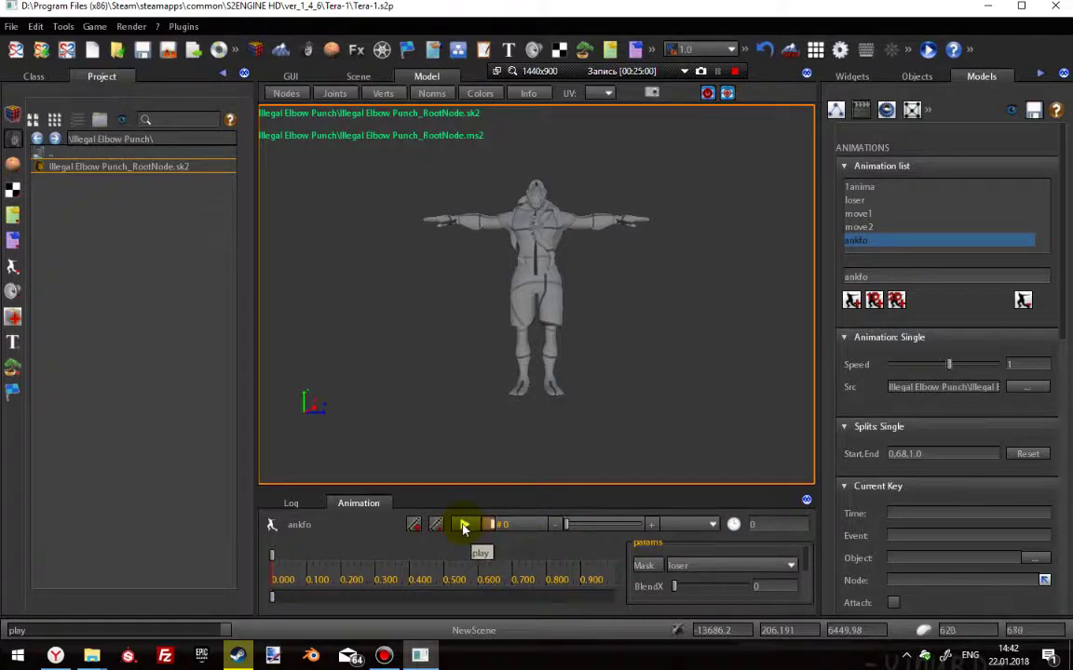
{"action": "left_click", "coordinate": [464, 526]}
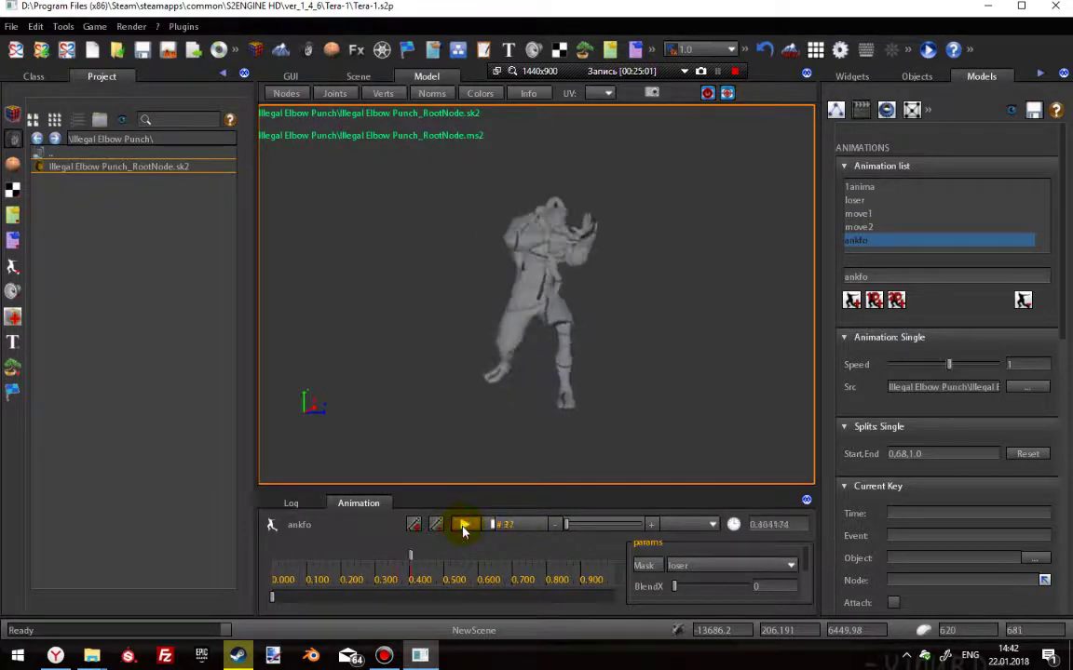
Set ankfo's speed to 0.2 and its split to 0,25,1.0, and preview the shortened playback.
{"action": "left_click", "coordinate": [1034, 365]}
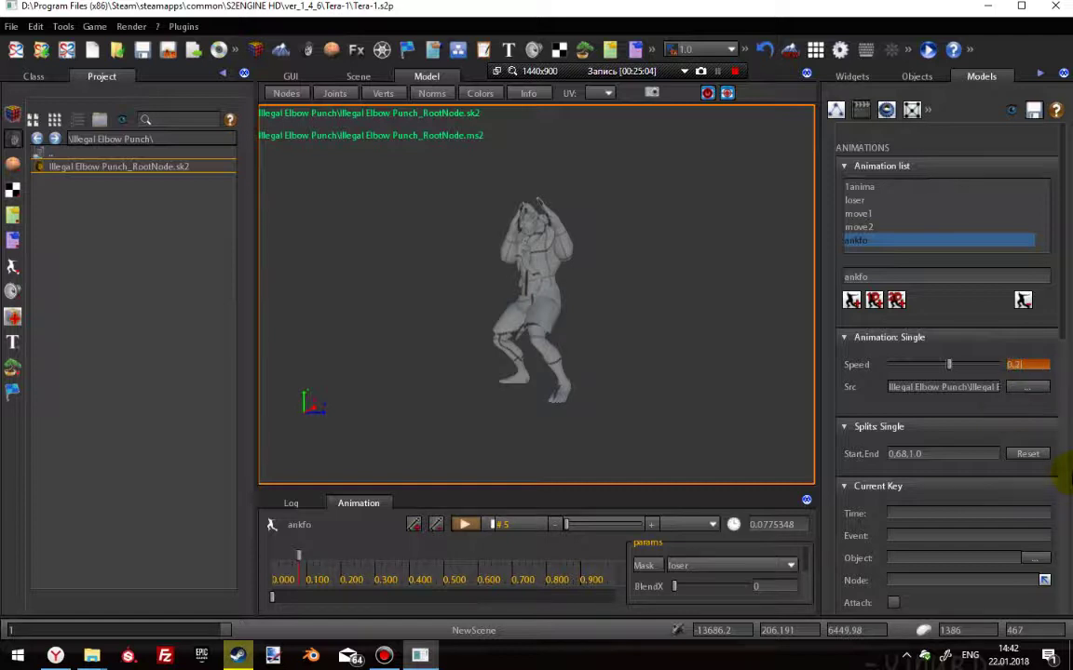
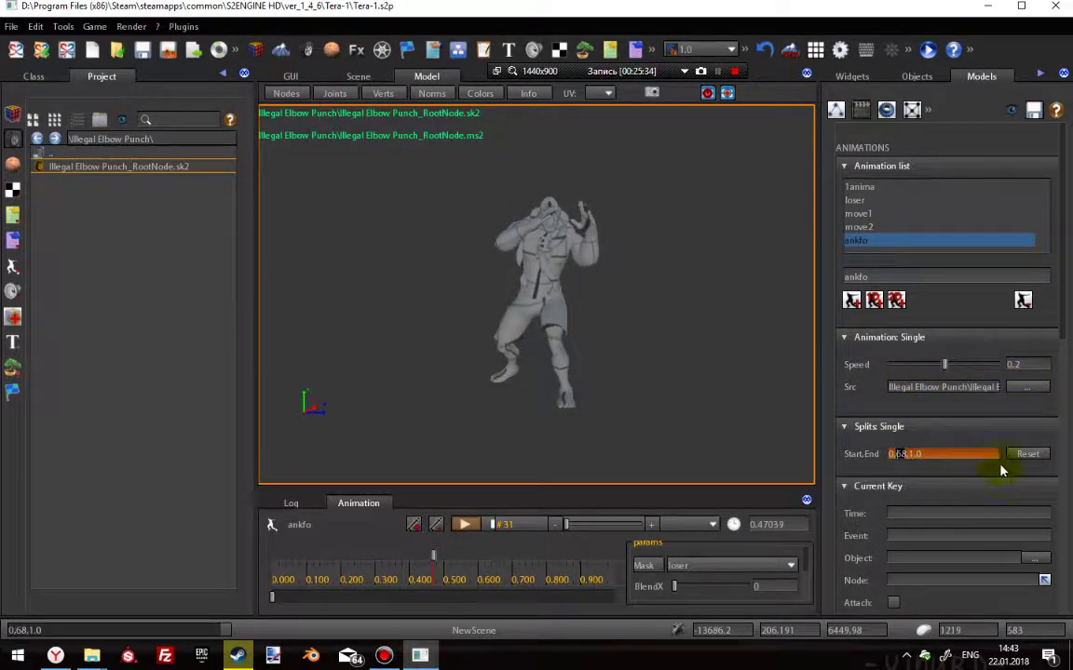
{"action": "type", "text": "25"}
{"action": "key", "text": "Return"}
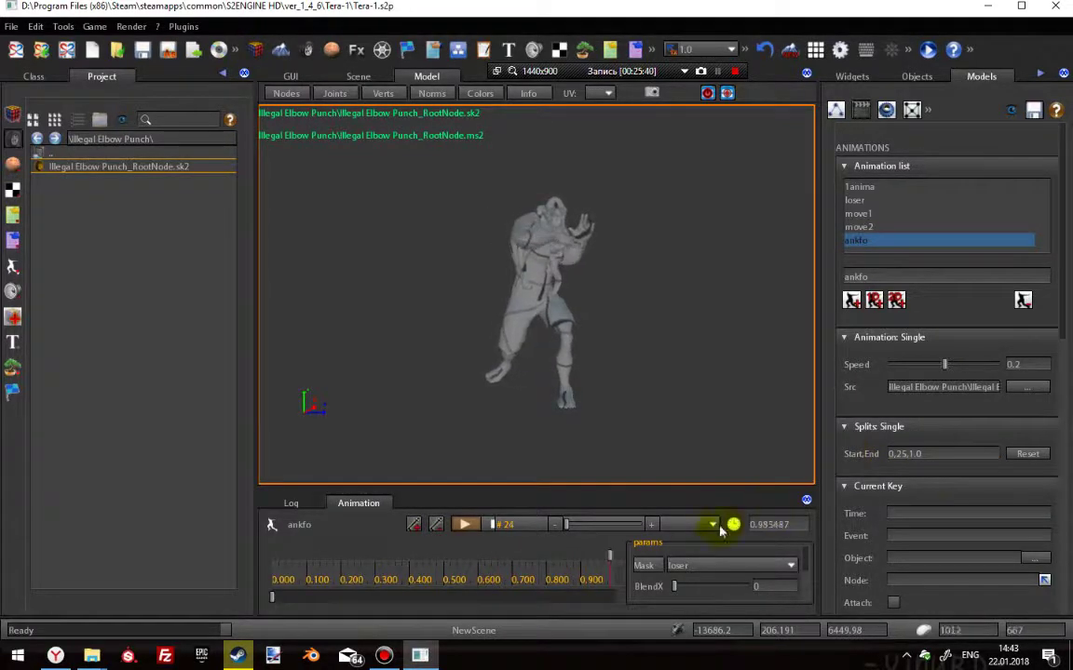
{"action": "left_click", "coordinate": [490, 525]}
{"action": "left_click", "coordinate": [466, 524]}
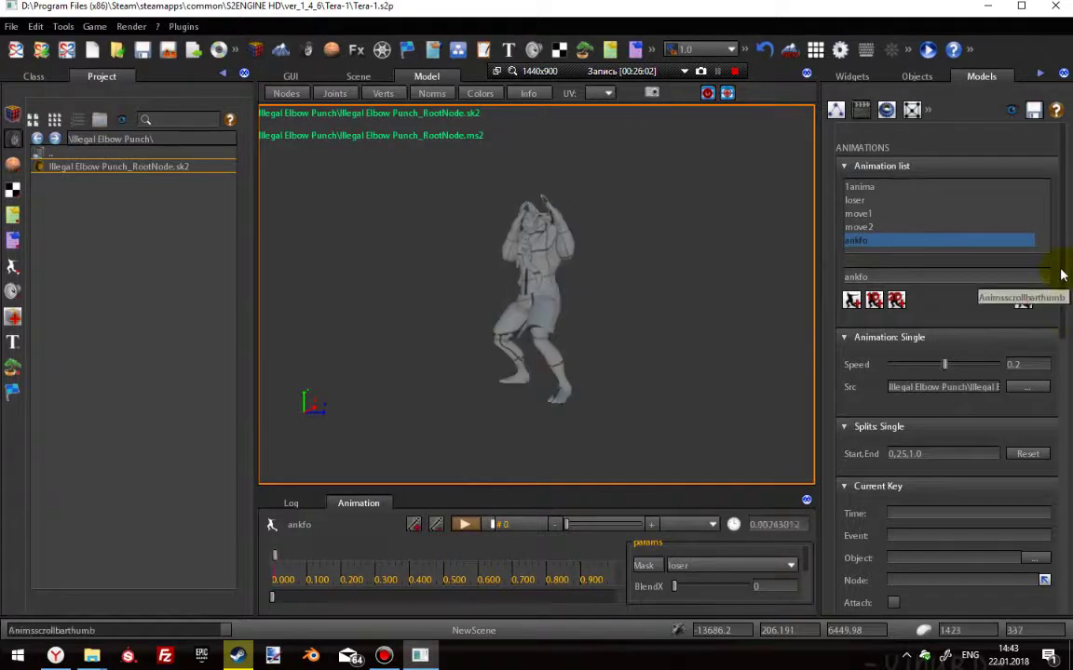
{"action": "left_click_drag", "start_coordinate": [1067, 277], "coordinate": [1068, 223]}
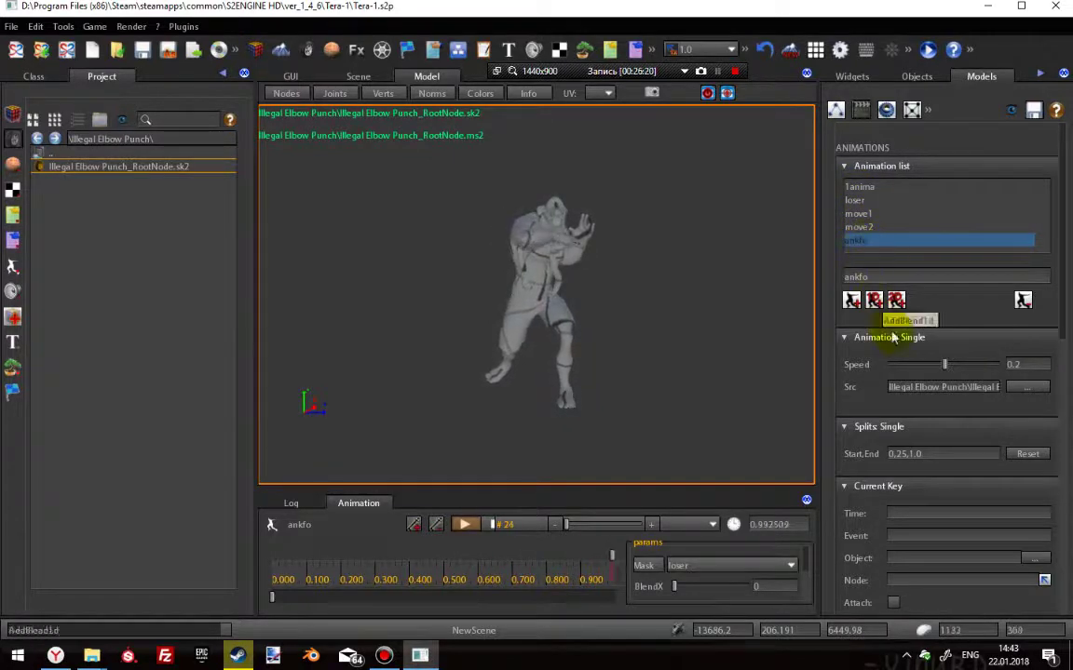
Remove the ankfo and move2 animations from the animation list.
{"action": "left_click", "coordinate": [1021, 300]}
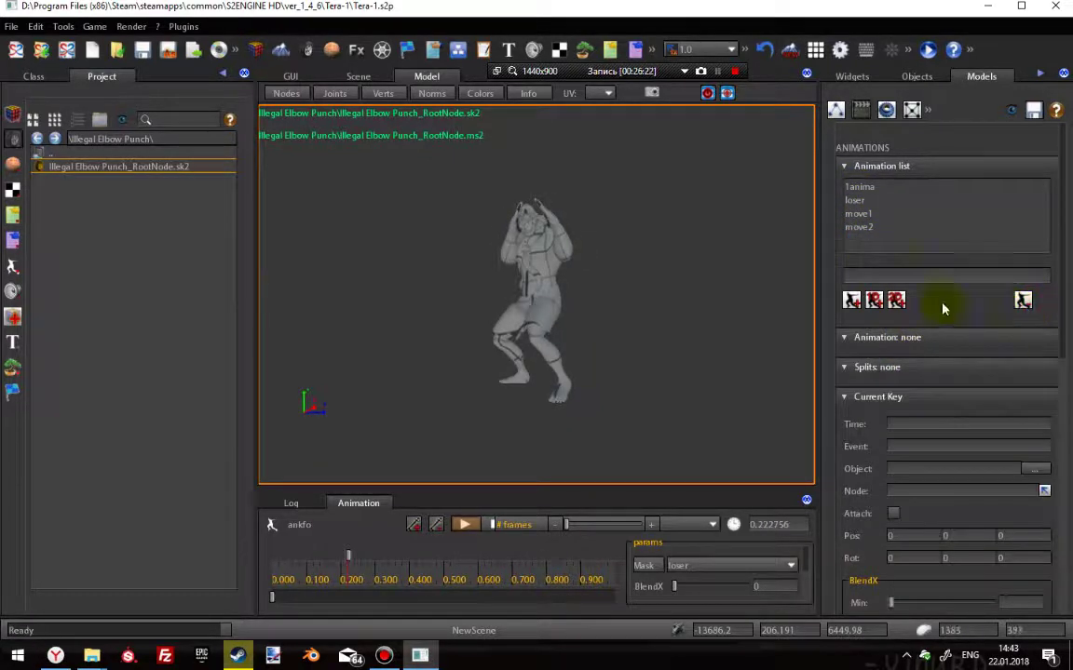
{"action": "left_click", "coordinate": [866, 230]}
{"action": "left_click", "coordinate": [1023, 301]}
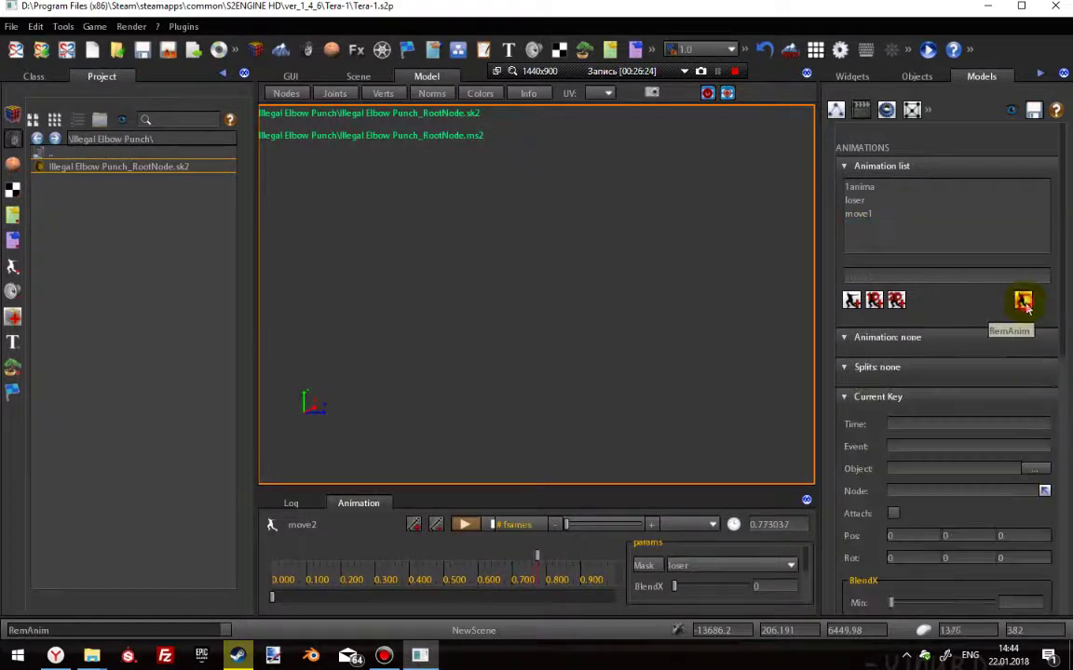
Preview move1 with BlendX at about 0.61, compare the 1anima and loser animations, and return to move1.
{"action": "left_click", "coordinate": [860, 218]}
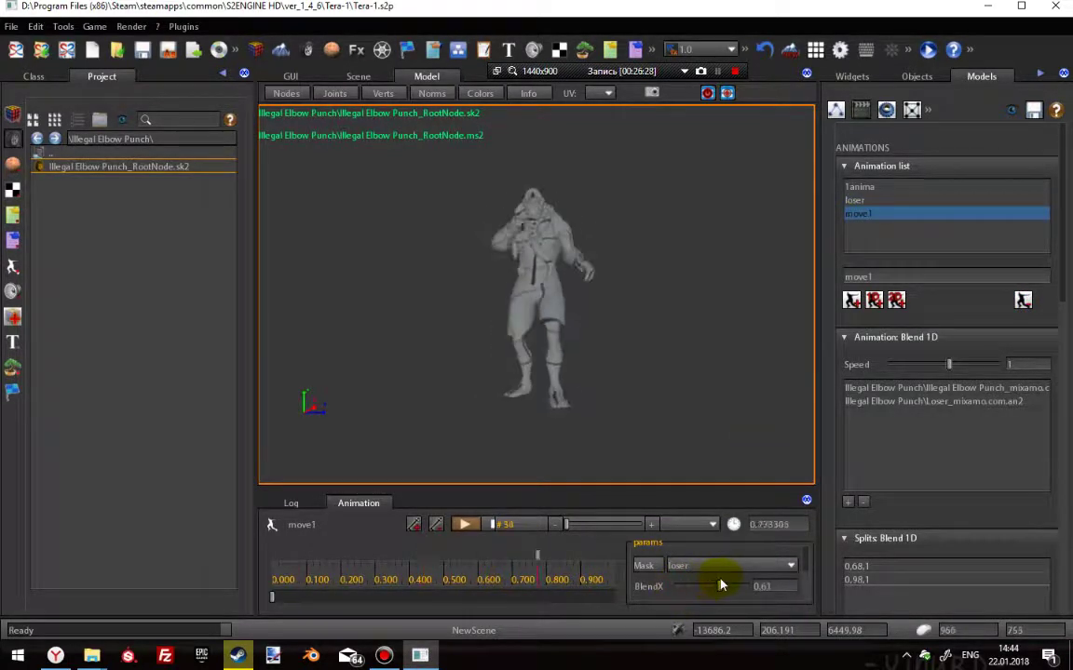
{"action": "left_click", "coordinate": [870, 190]}
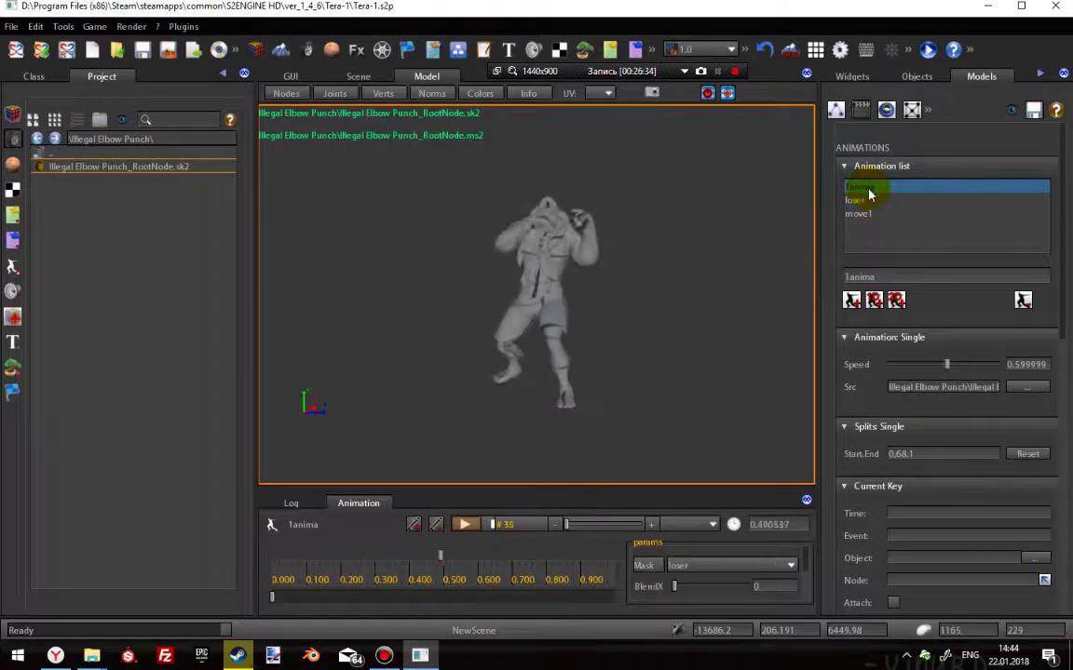
{"action": "left_click", "coordinate": [866, 203]}
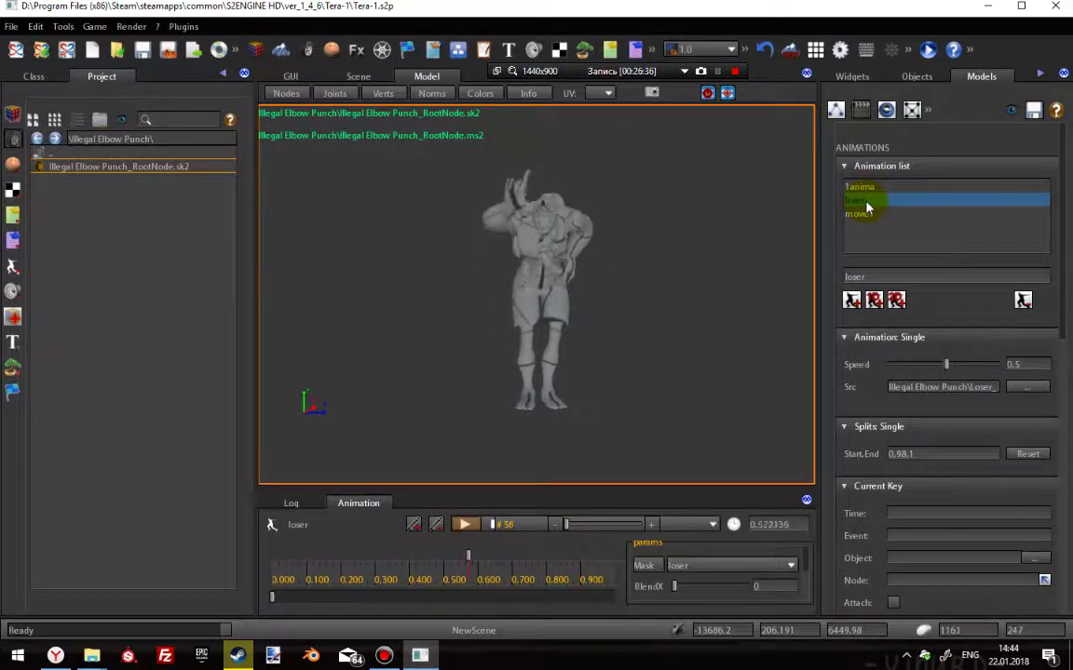
{"action": "left_click", "coordinate": [872, 187]}
{"action": "left_click", "coordinate": [874, 200]}
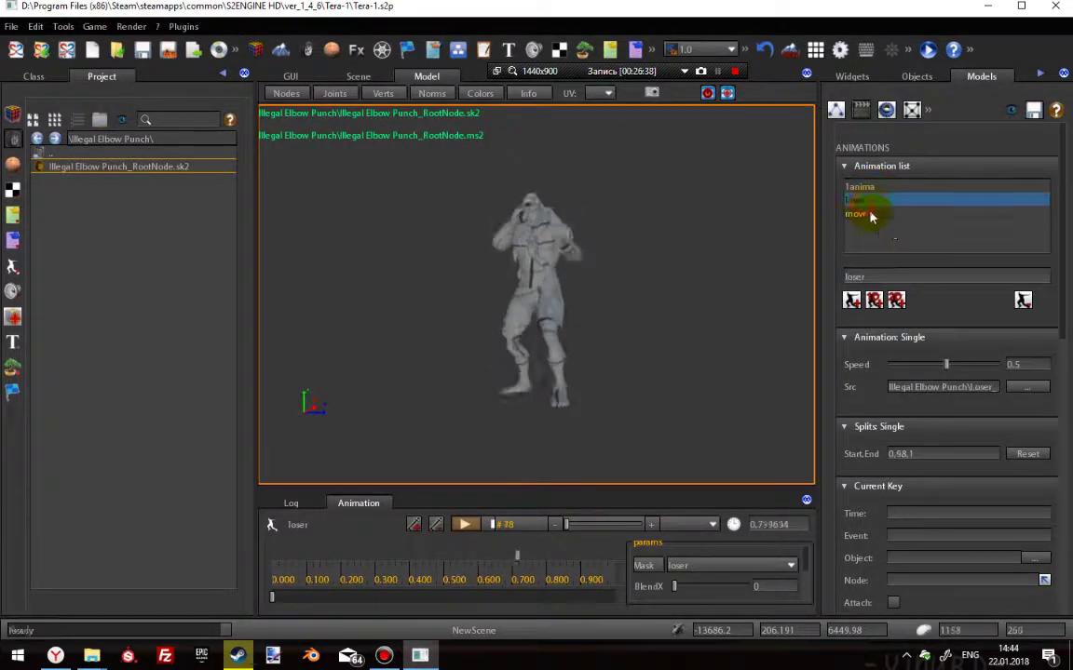
{"action": "left_click", "coordinate": [872, 213]}
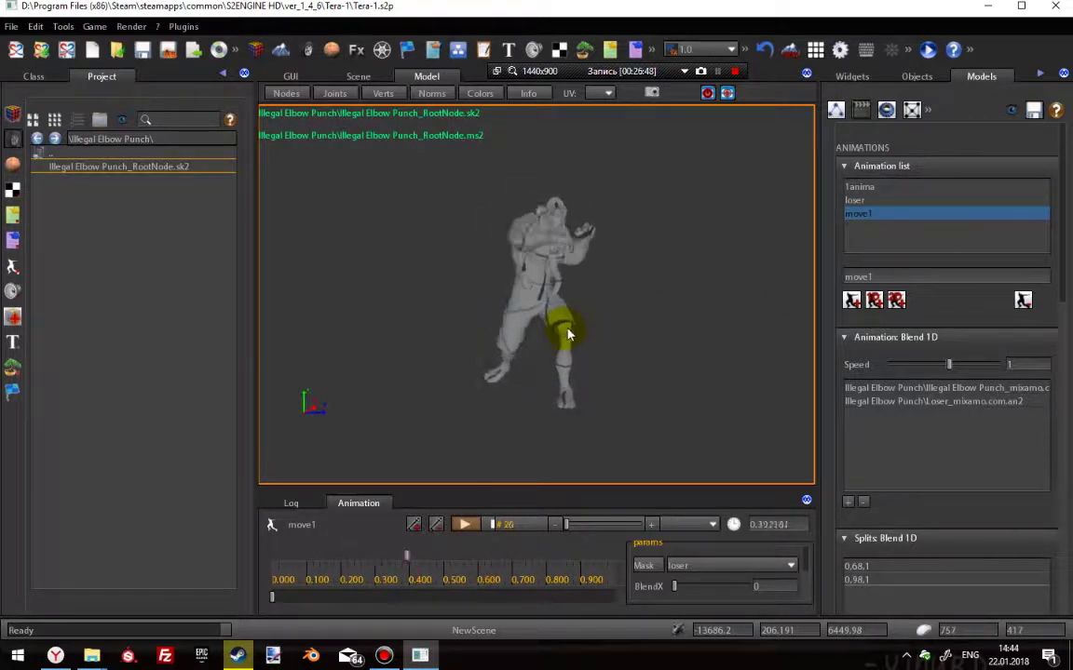
Switch to the scene view and try to place the Illegal Elbow Punch_RootNode.sk2 model on the road.
{"action": "left_click", "coordinate": [358, 78]}
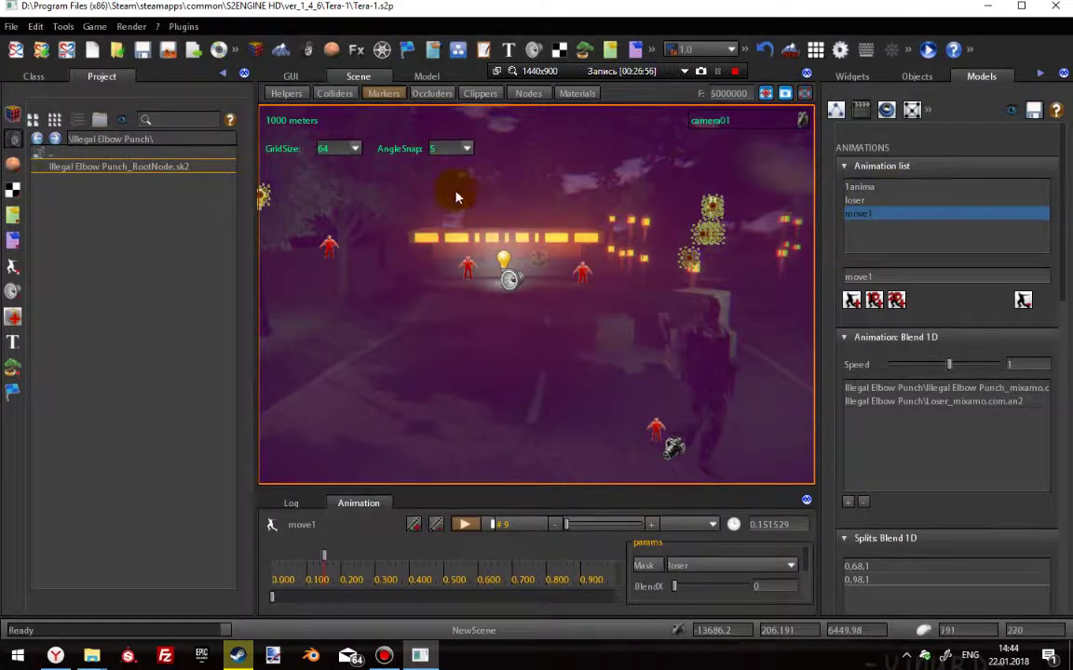
{"action": "right_click_drag", "start_coordinate": [457, 198], "coordinate": [545, 313]}
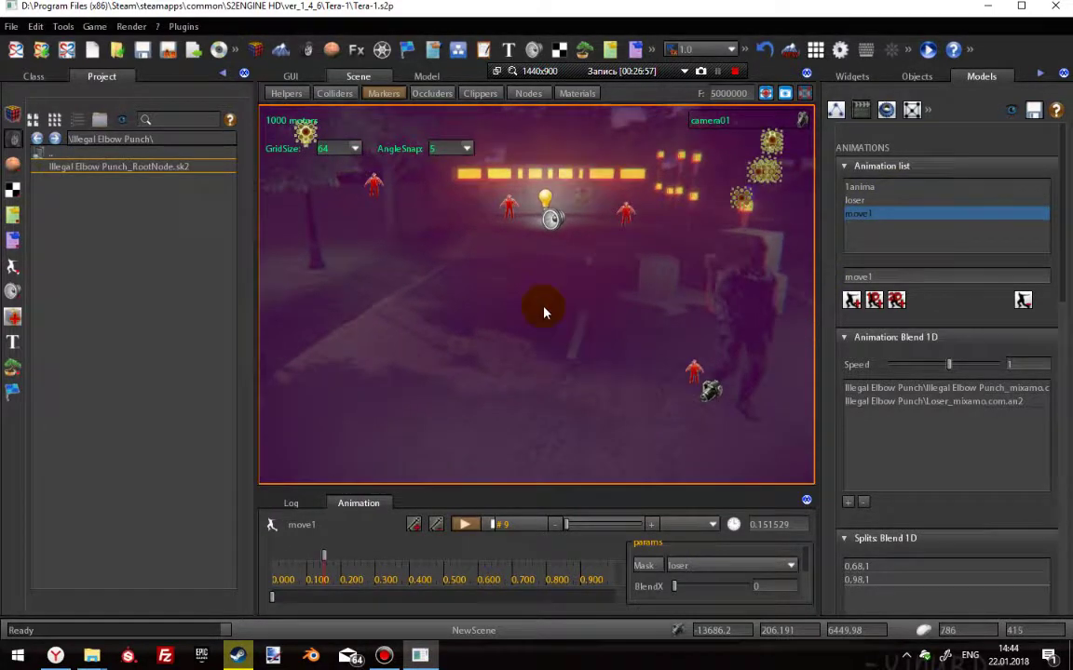
{"action": "left_click", "coordinate": [11, 112]}
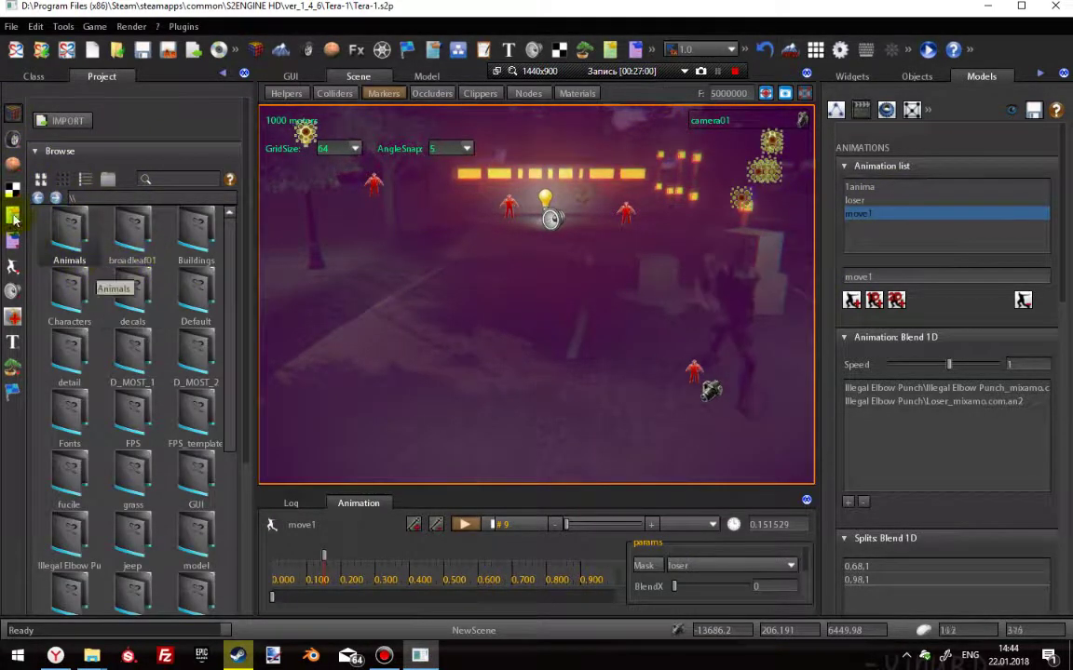
{"action": "left_click", "coordinate": [13, 138]}
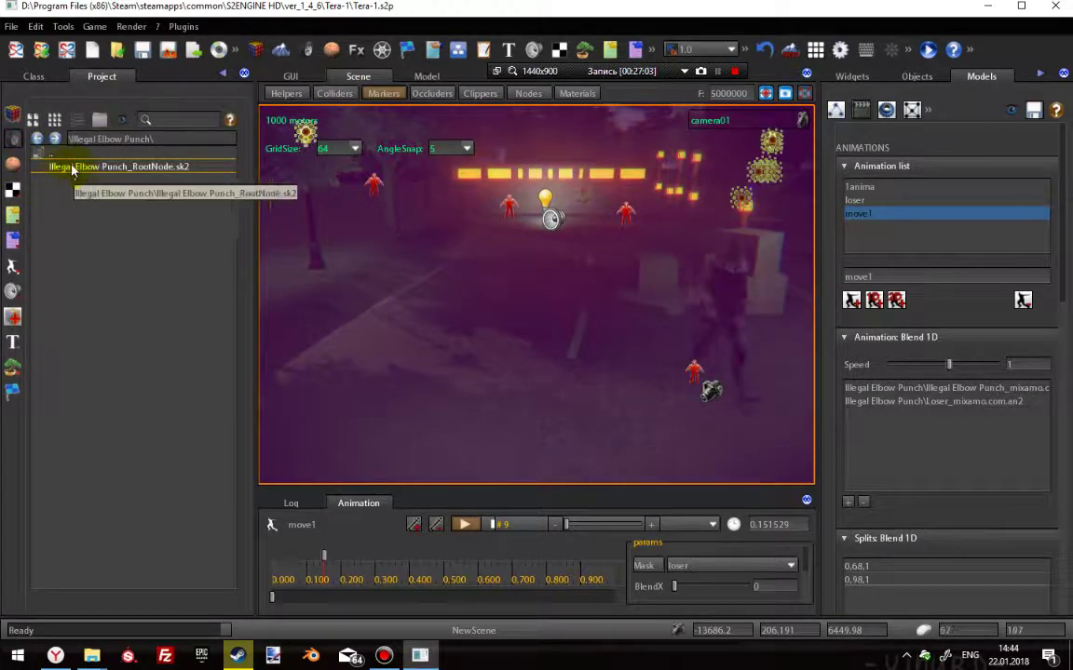
{"action": "left_click_drag", "start_coordinate": [180, 166], "coordinate": [586, 277]}
Find an open spot on the road, show the project's prefabs as a list and open the Illegal Elbow Punch folder.
{"action": "right_click_drag", "start_coordinate": [587, 276], "coordinate": [486, 272]}
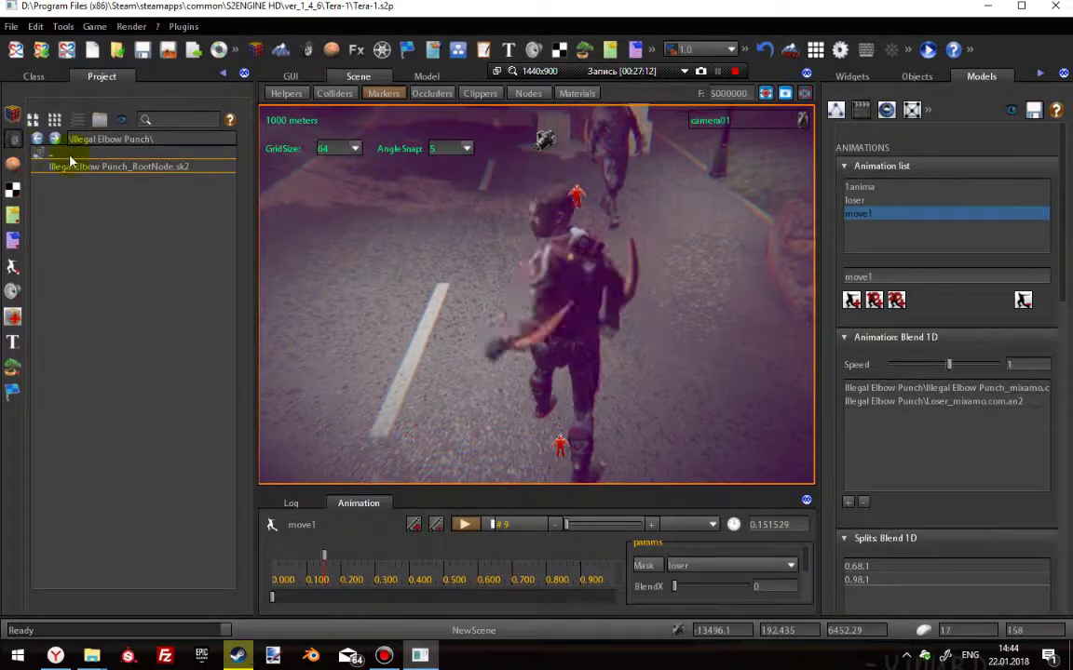
{"action": "right_click_drag", "start_coordinate": [600, 342], "coordinate": [462, 203]}
{"action": "left_click", "coordinate": [13, 115]}
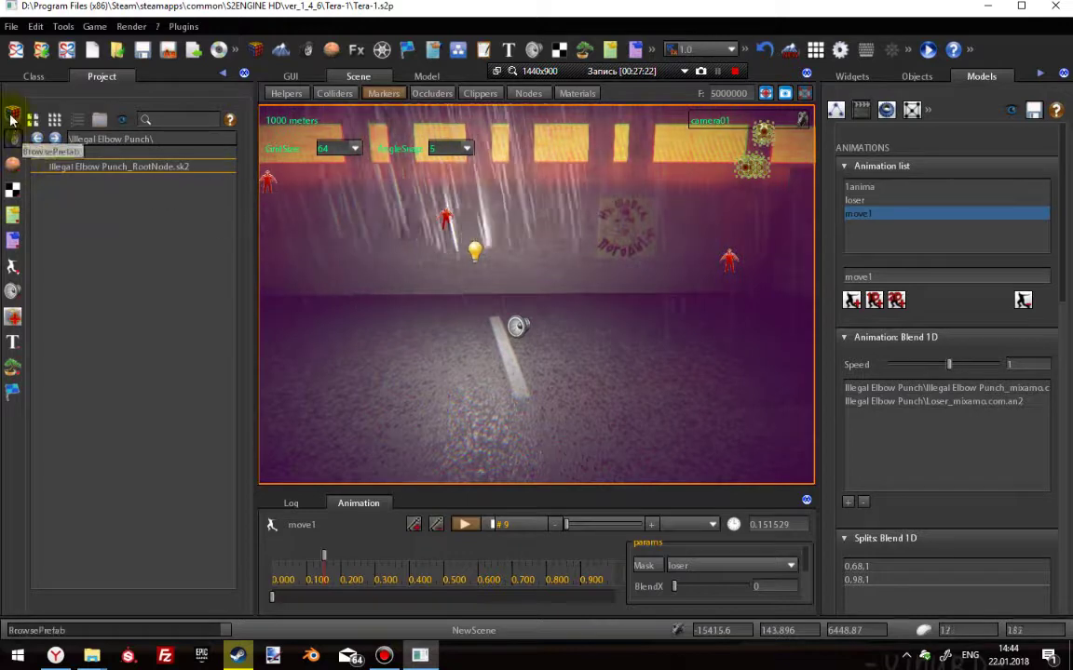
{"action": "left_click", "coordinate": [85, 179]}
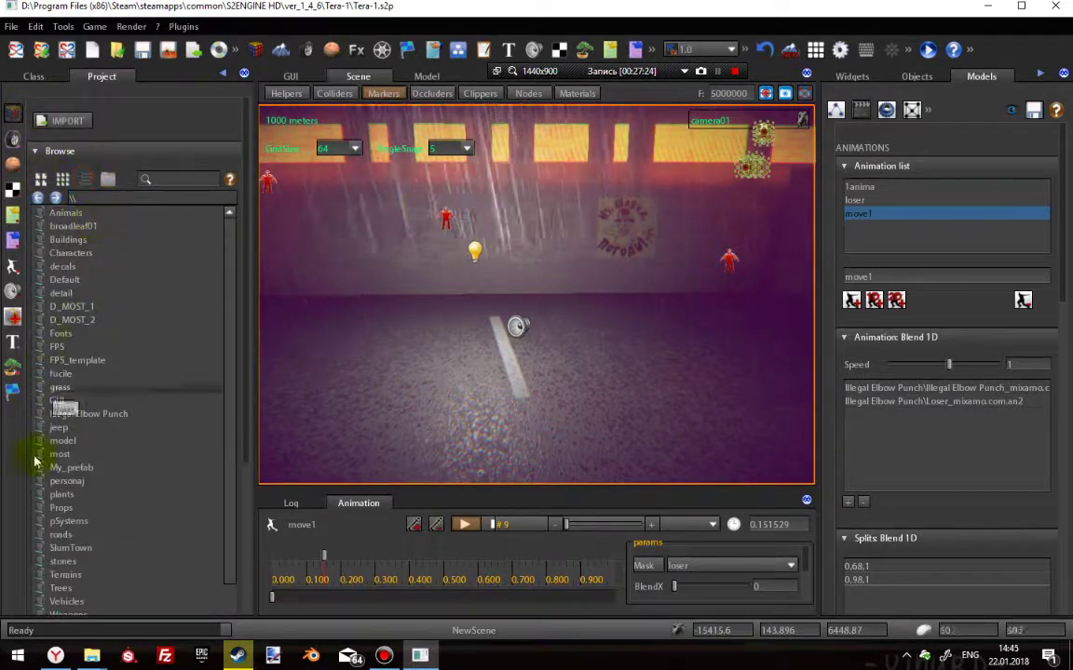
{"action": "double_click", "coordinate": [92, 415]}
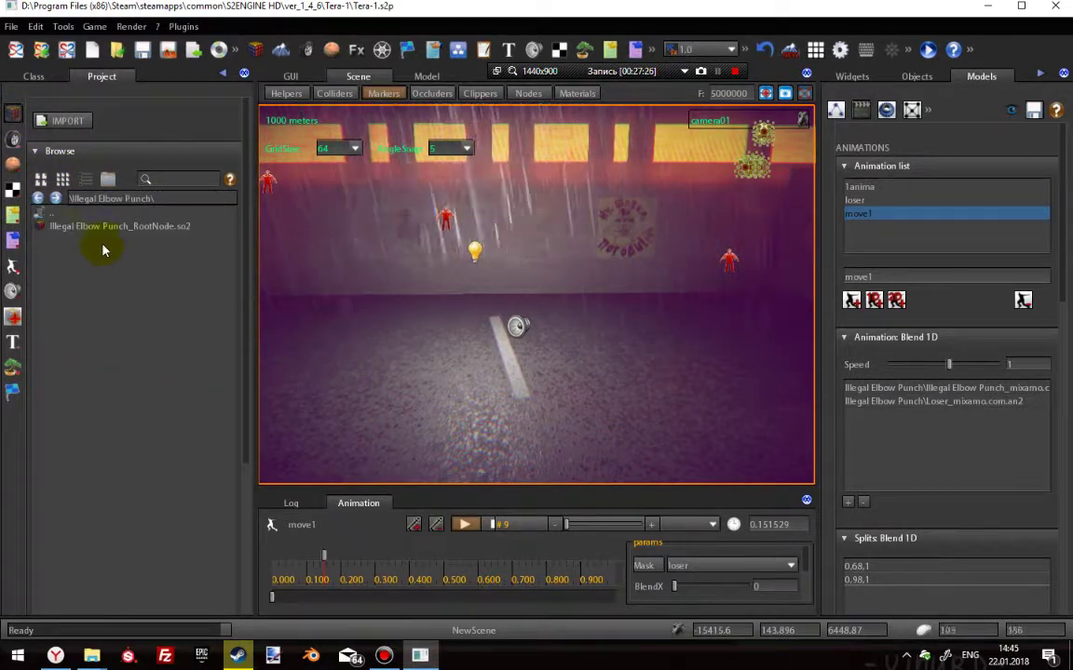
Place the Illegal Elbow Punch_RootNode.so2 prefab on the road and rotate it to -95 degrees about Y.
{"action": "left_click_drag", "start_coordinate": [103, 227], "coordinate": [587, 426]}
{"action": "right_click_drag", "start_coordinate": [407, 366], "coordinate": [500, 239]}
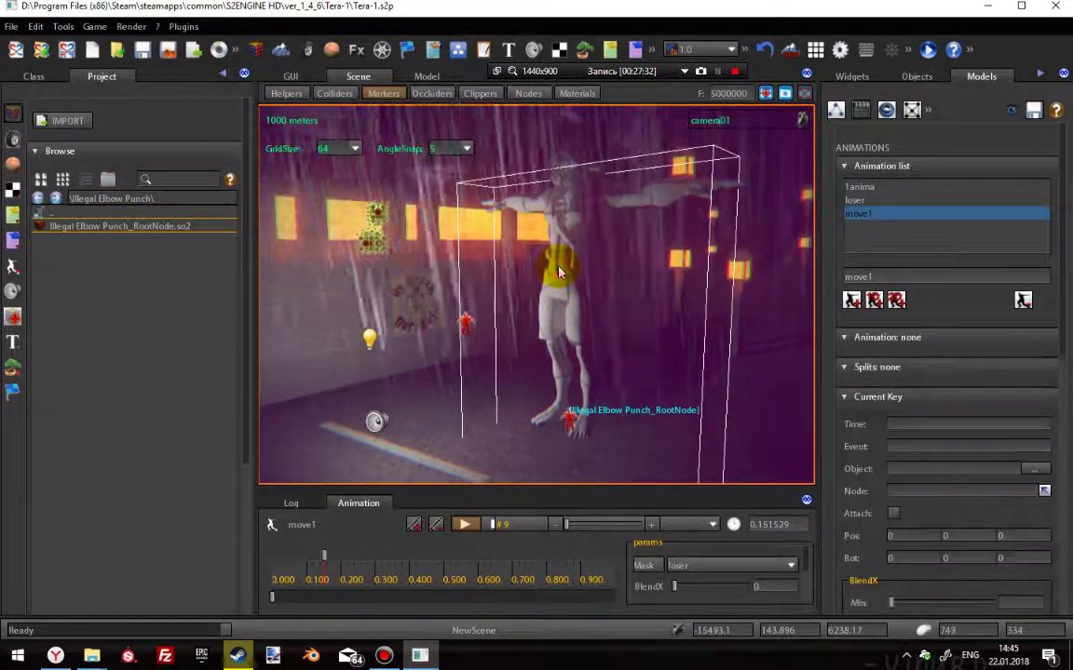
{"action": "left_click", "coordinate": [918, 77]}
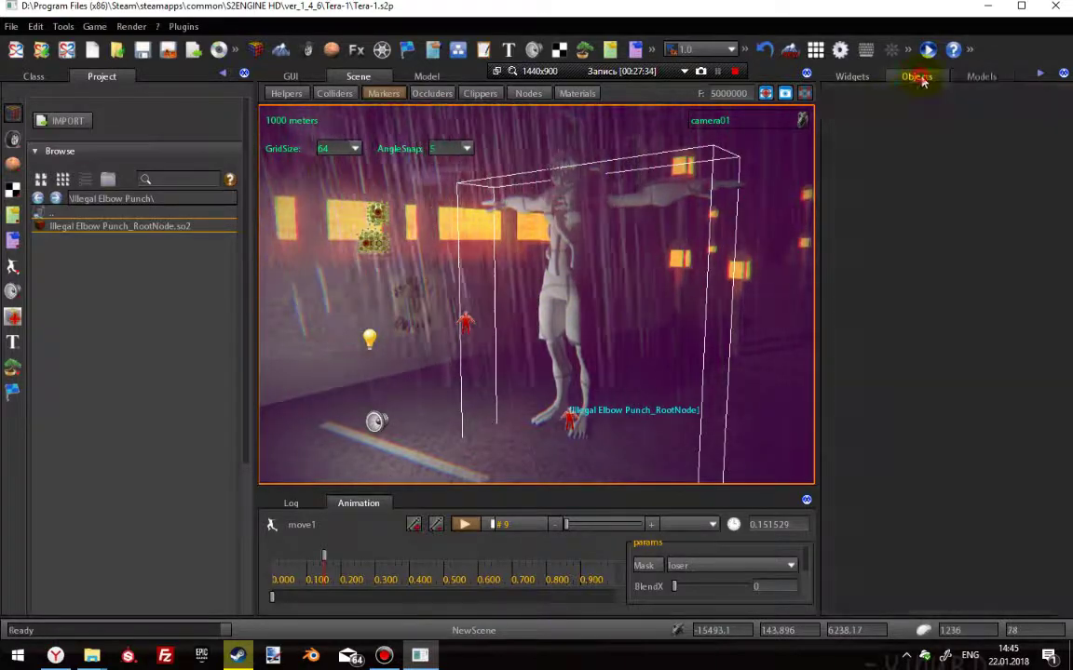
{"action": "left_click", "coordinate": [528, 428]}
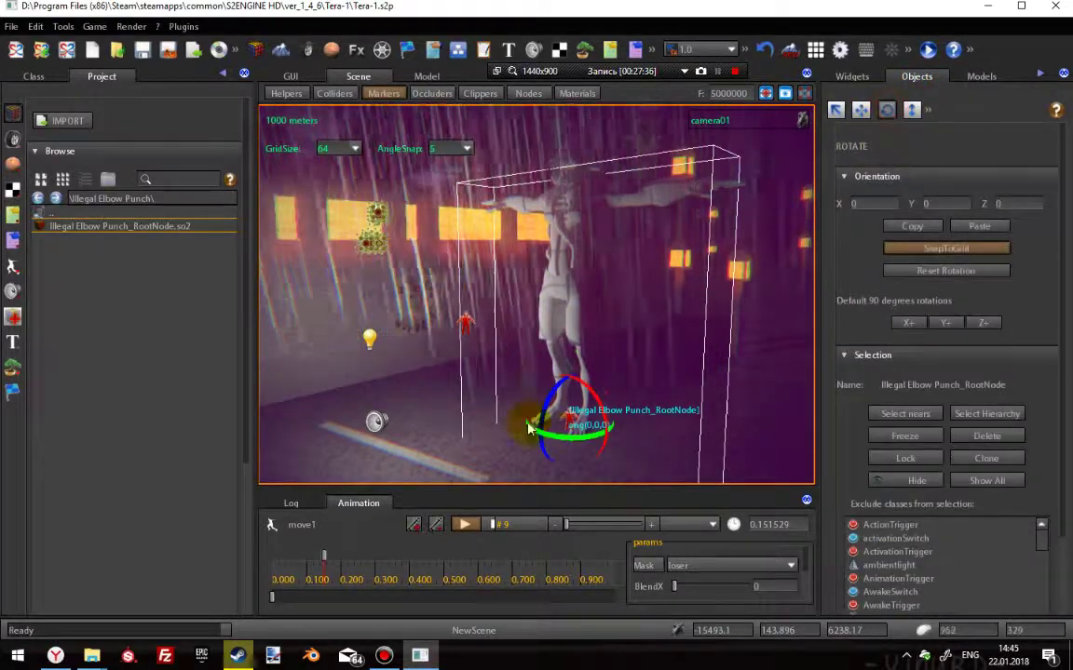
{"action": "mouse_move", "coordinate": [528, 429]}
{"action": "left_mouse_down"}
{"action": "mouse_move", "coordinate": [551, 442]}
{"action": "mouse_move", "coordinate": [533, 441]}
{"action": "left_mouse_up"}
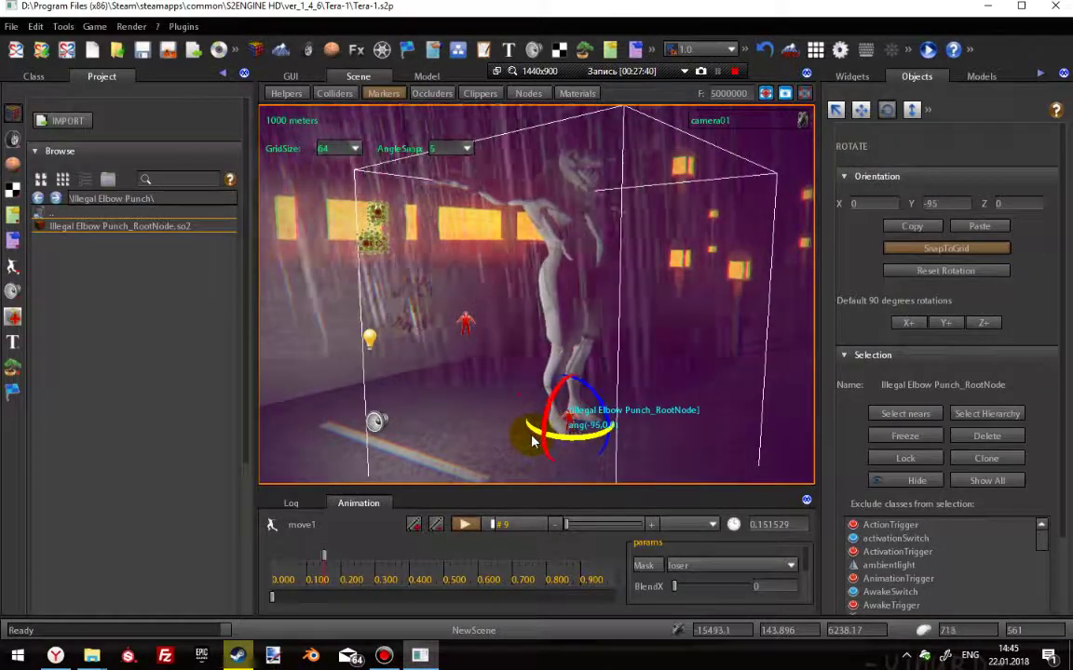
{"action": "right_click_drag", "start_coordinate": [533, 441], "coordinate": [461, 321]}
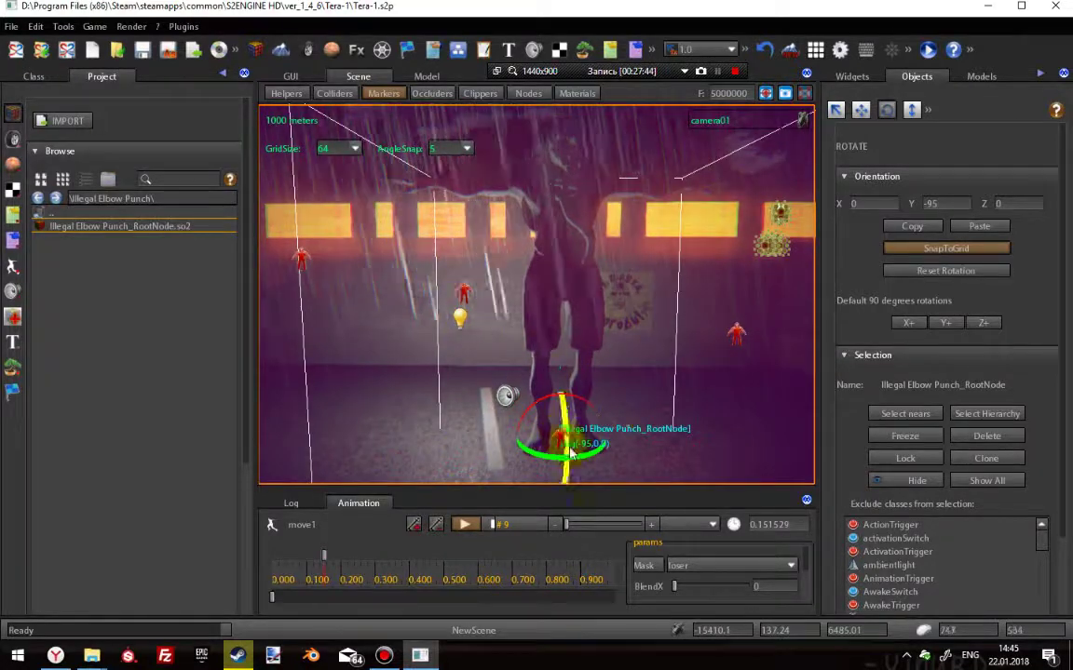
Show the scene's colliders and set the middle offset value of the placed character to 100.
{"action": "left_click", "coordinate": [31, 77]}
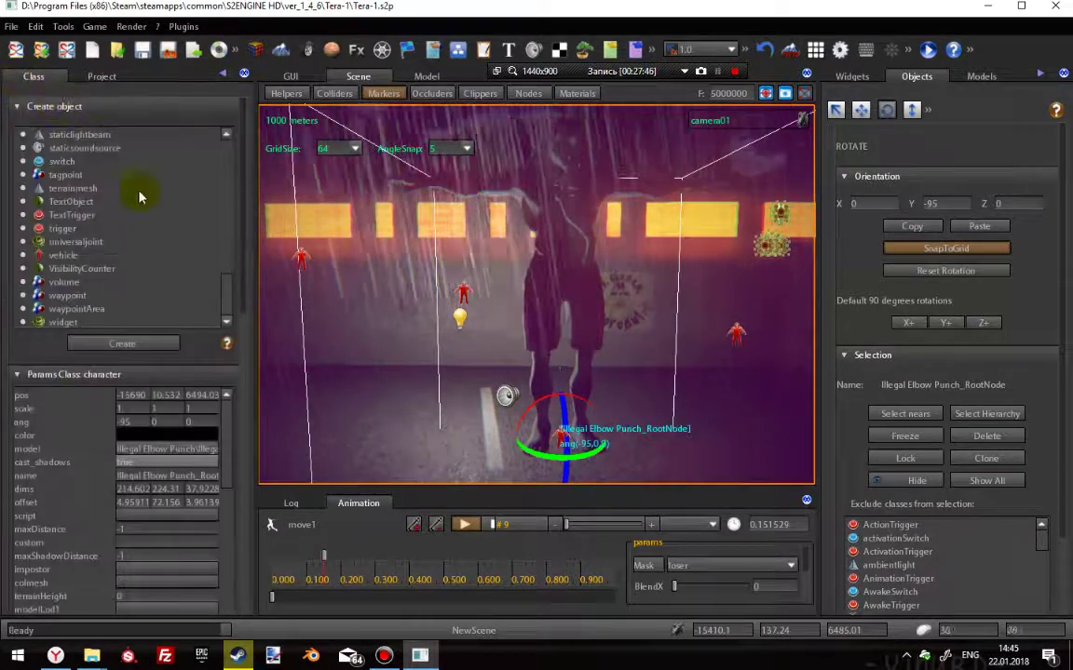
{"action": "left_click", "coordinate": [335, 95]}
{"action": "right_click_drag", "start_coordinate": [541, 297], "coordinate": [568, 280]}
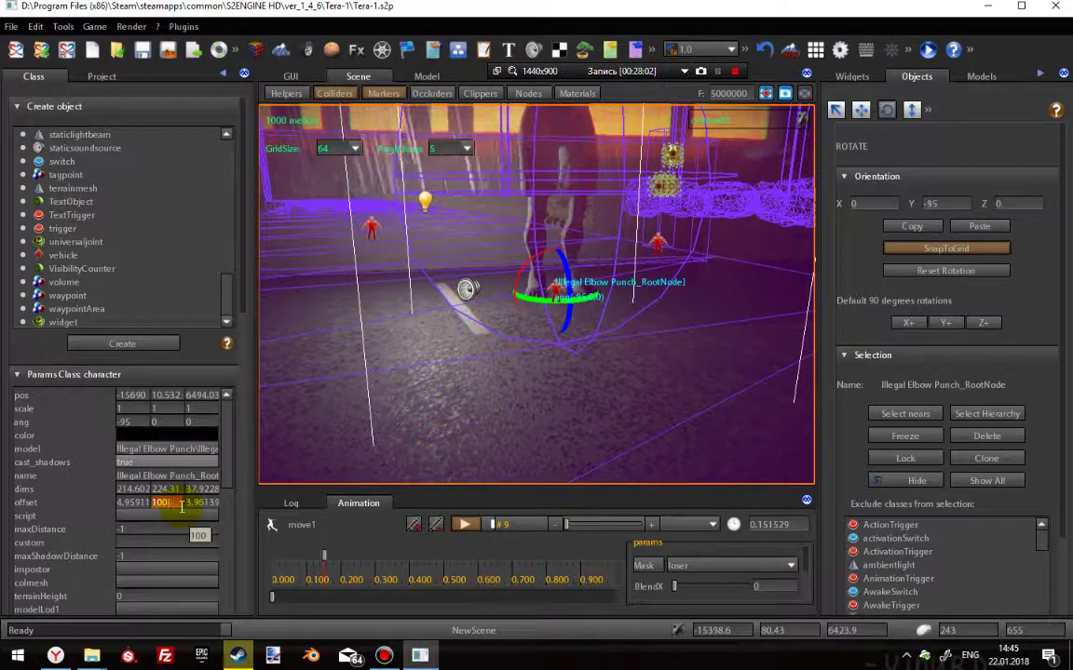
{"action": "key", "text": "Return"}
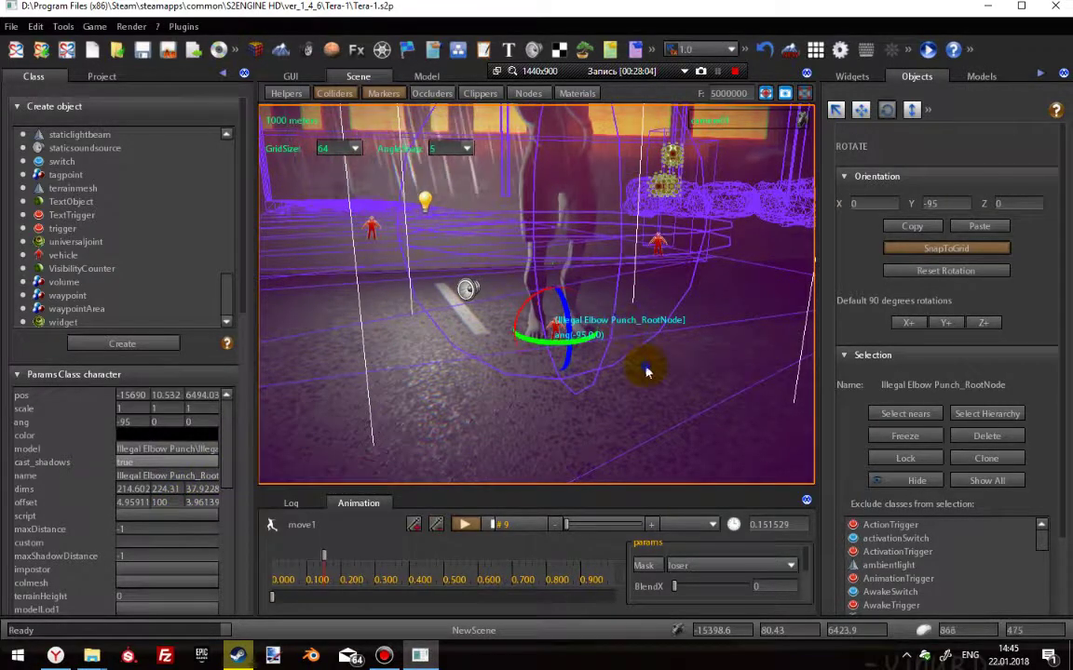
Set the first dims value of the character to 80, apply it, and hide the colliders.
{"action": "right_click_drag", "start_coordinate": [647, 372], "coordinate": [438, 316]}
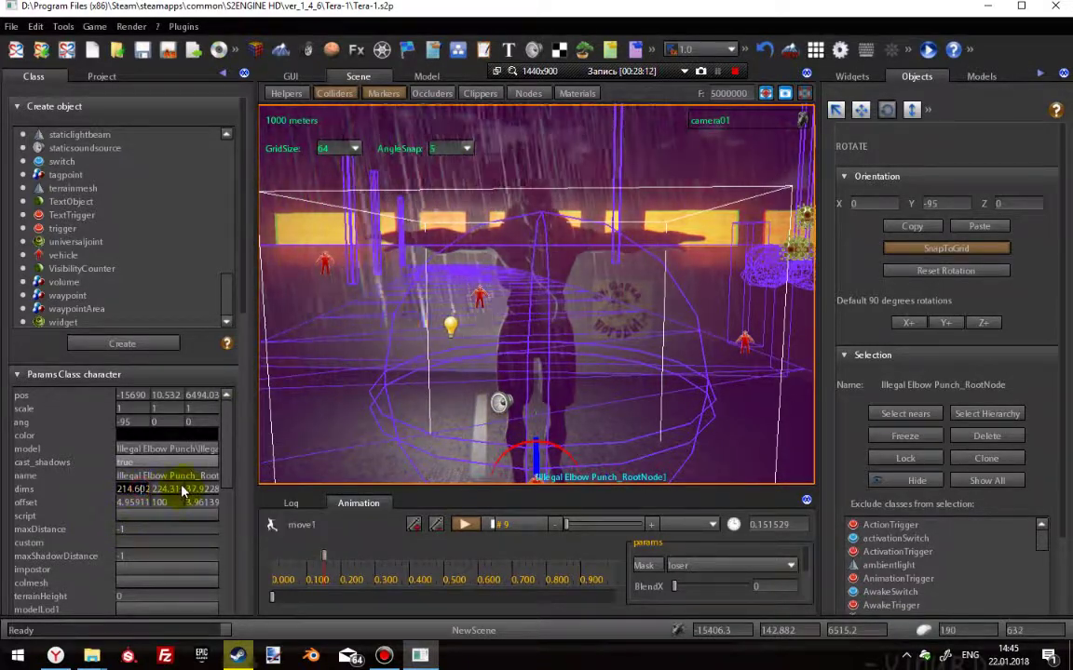
{"action": "type", "text": "80"}
{"action": "key", "text": "Return"}
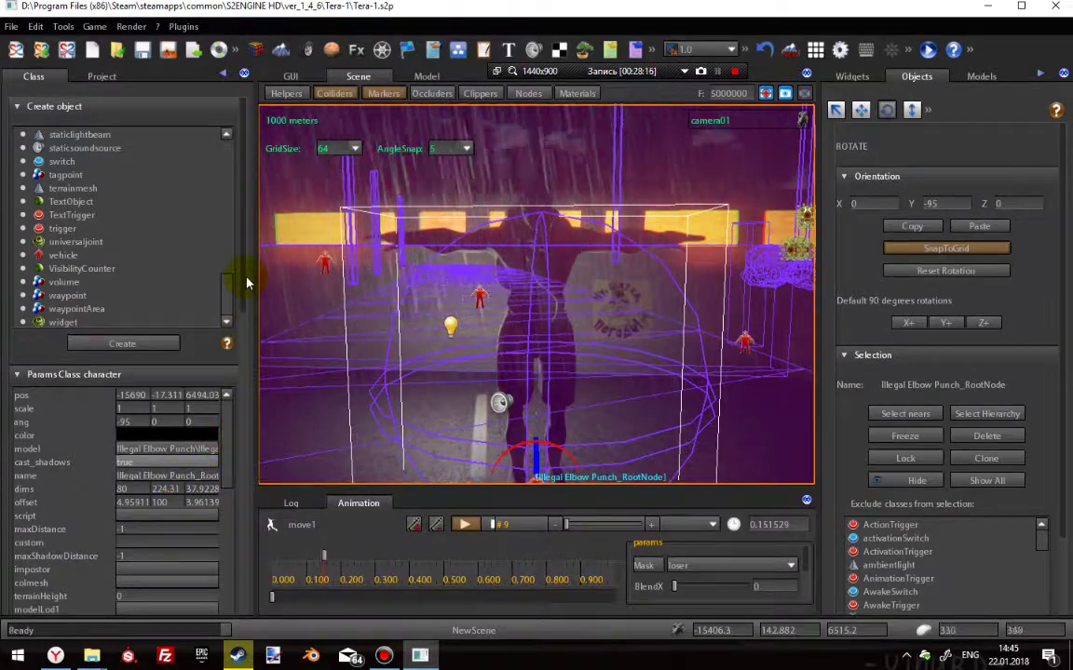
{"action": "scroll", "coordinate": [215, 312], "scroll_direction": "down", "scroll_amount": 5}
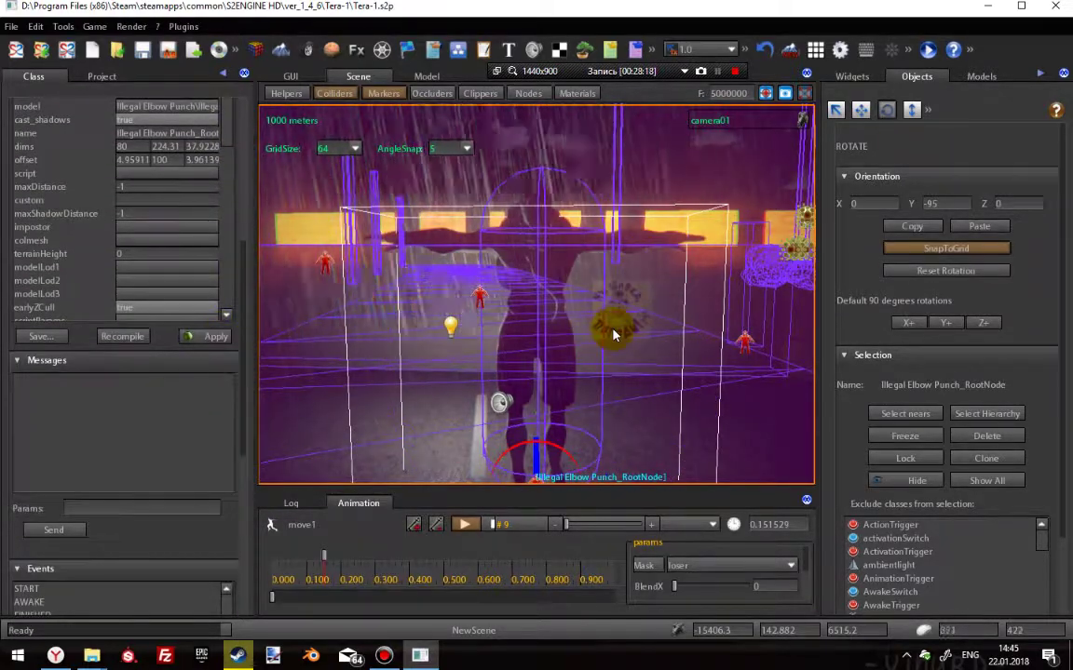
{"action": "scroll", "coordinate": [486, 277], "scroll_direction": "down", "scroll_amount": 3}
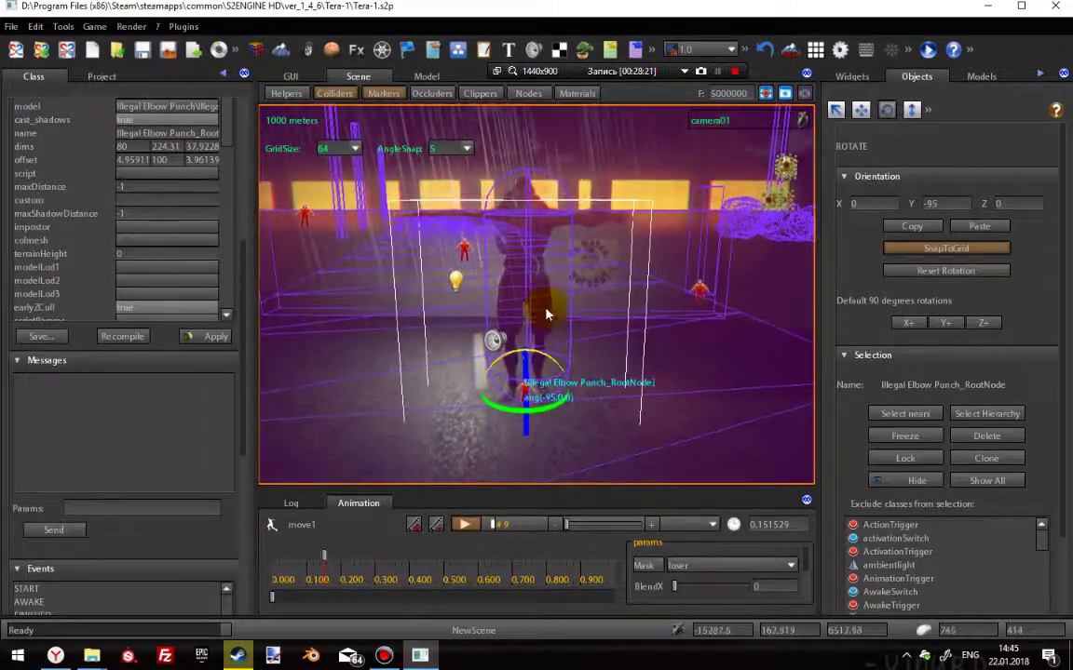
{"action": "scroll", "coordinate": [433, 293], "scroll_direction": "up", "scroll_amount": 5}
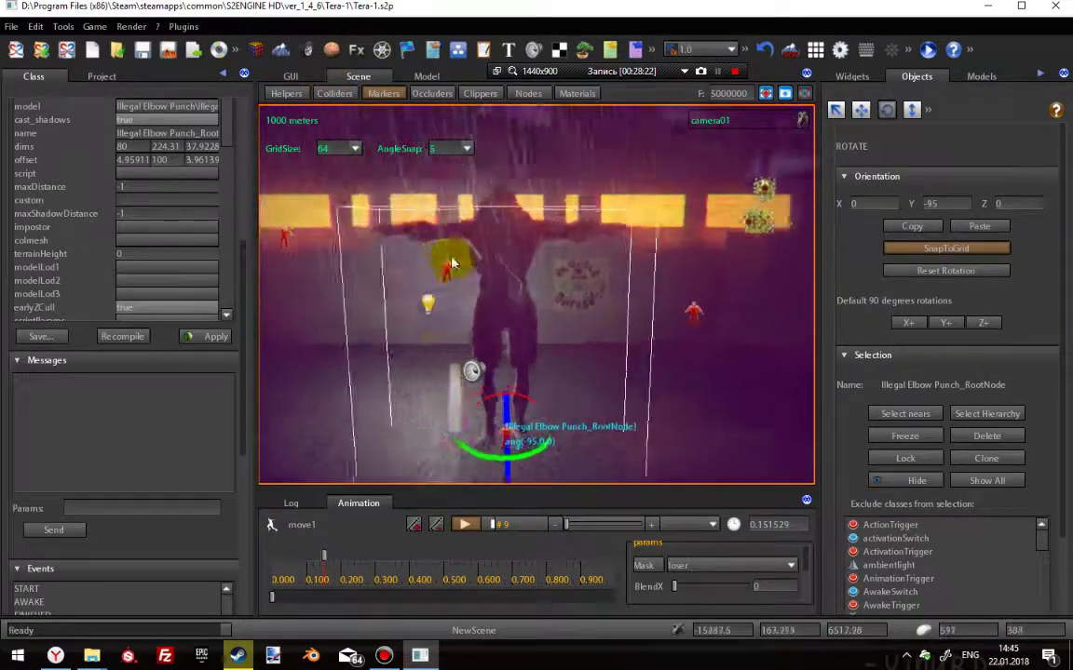
{"action": "right_click_drag", "start_coordinate": [525, 254], "coordinate": [646, 412]}
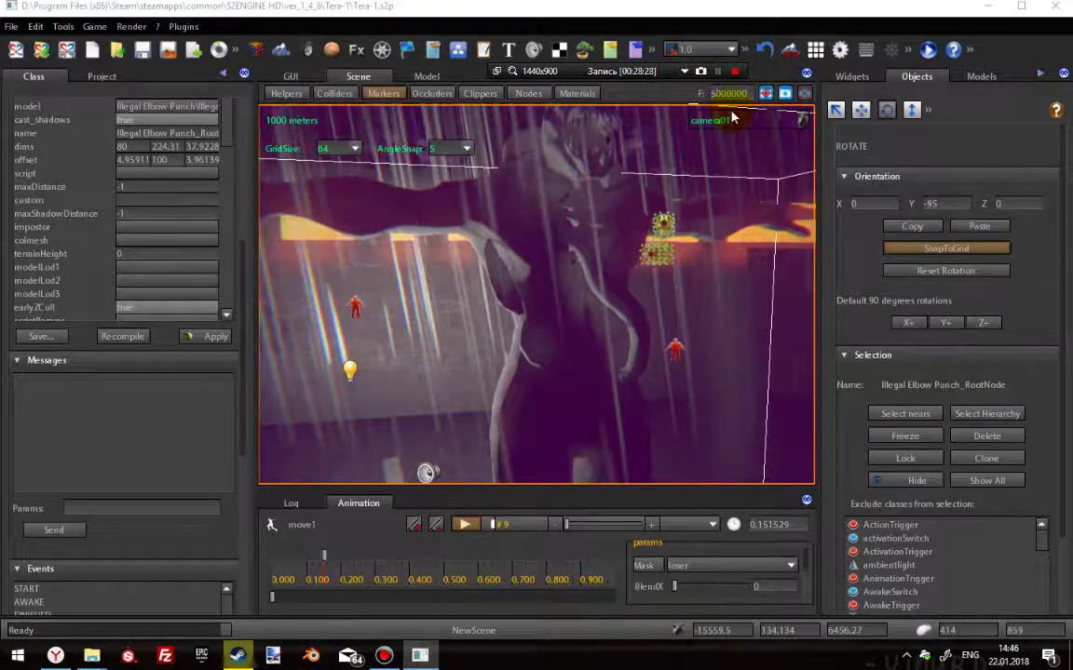
Switch to Blender and save the file1 image as Amonster.png in the F:\textur folder.
{"action": "left_click", "coordinate": [717, 71]}
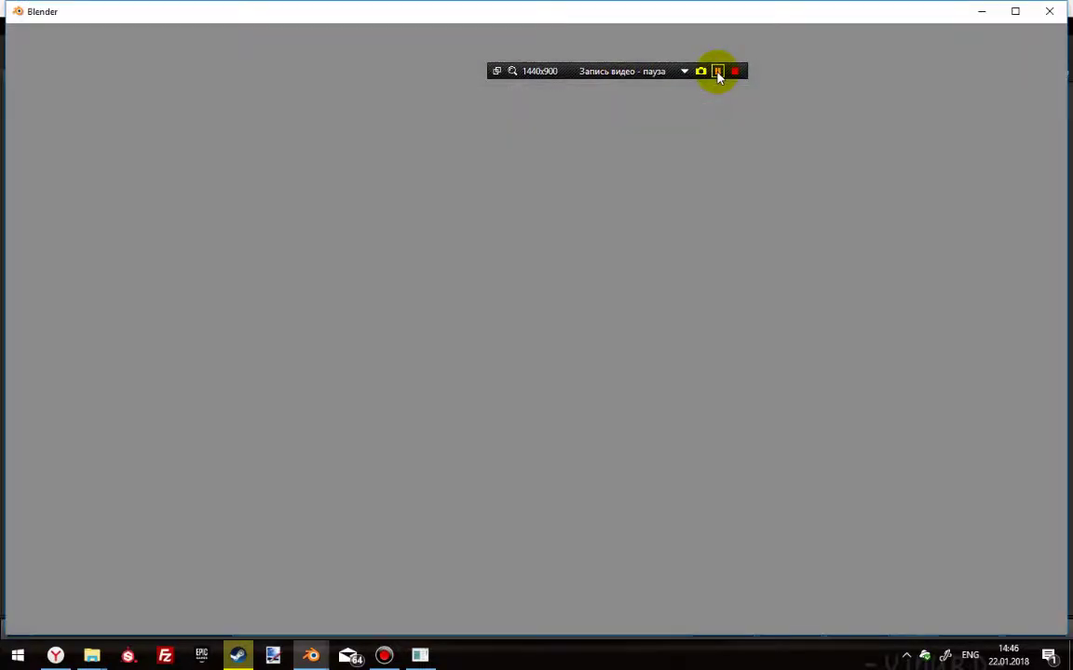
{"action": "left_click", "coordinate": [717, 72]}
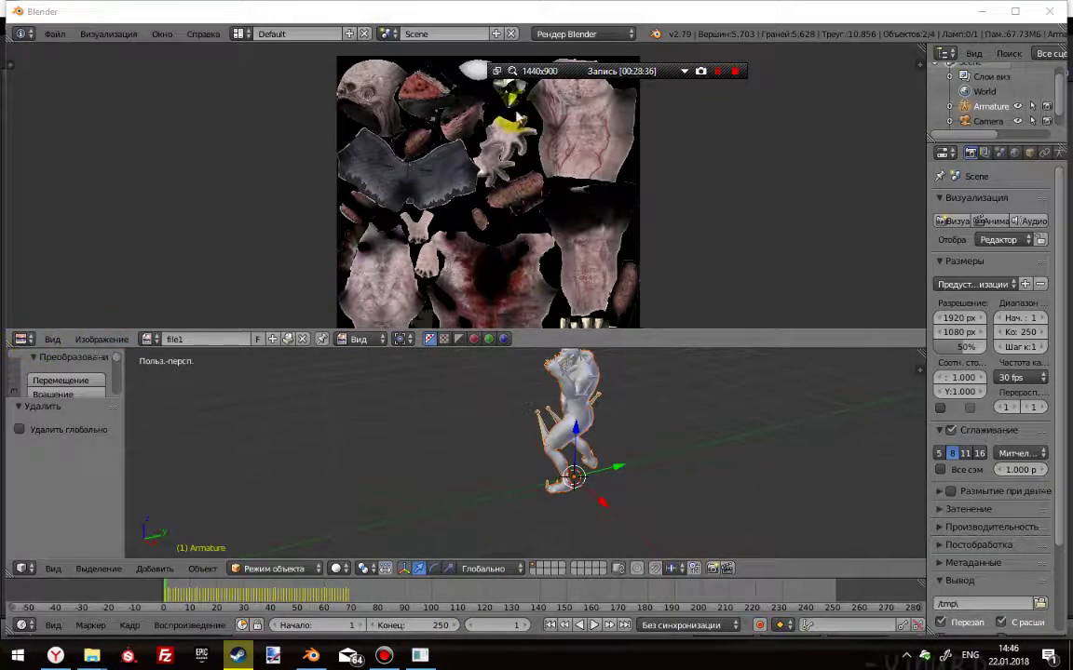
{"action": "left_click", "coordinate": [104, 339]}
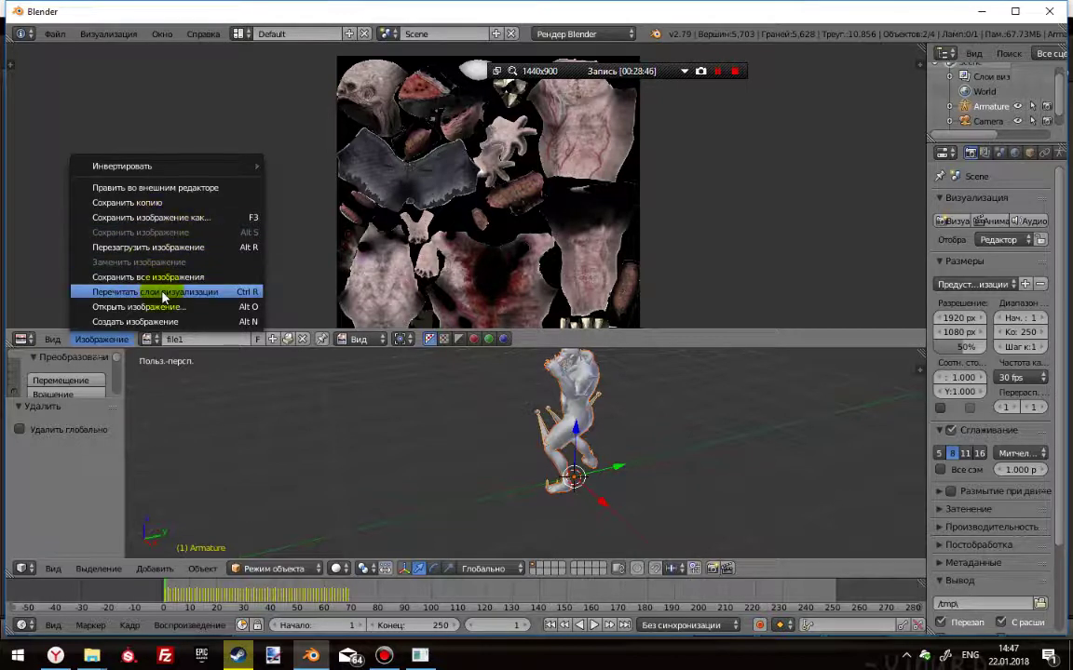
{"action": "left_click", "coordinate": [184, 217]}
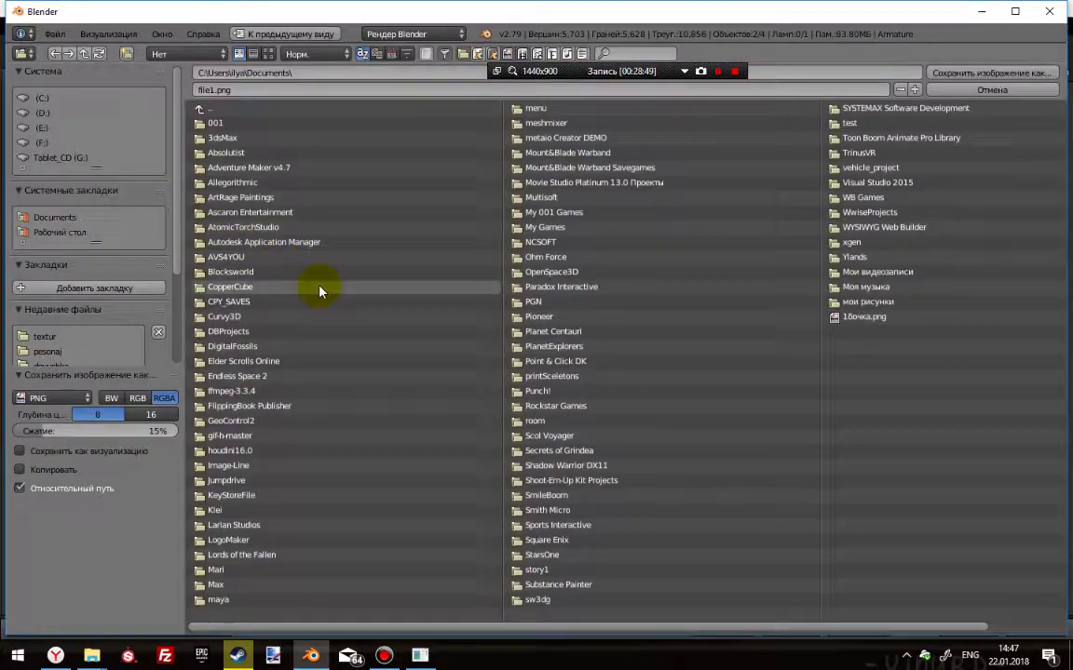
{"action": "left_click", "coordinate": [43, 338]}
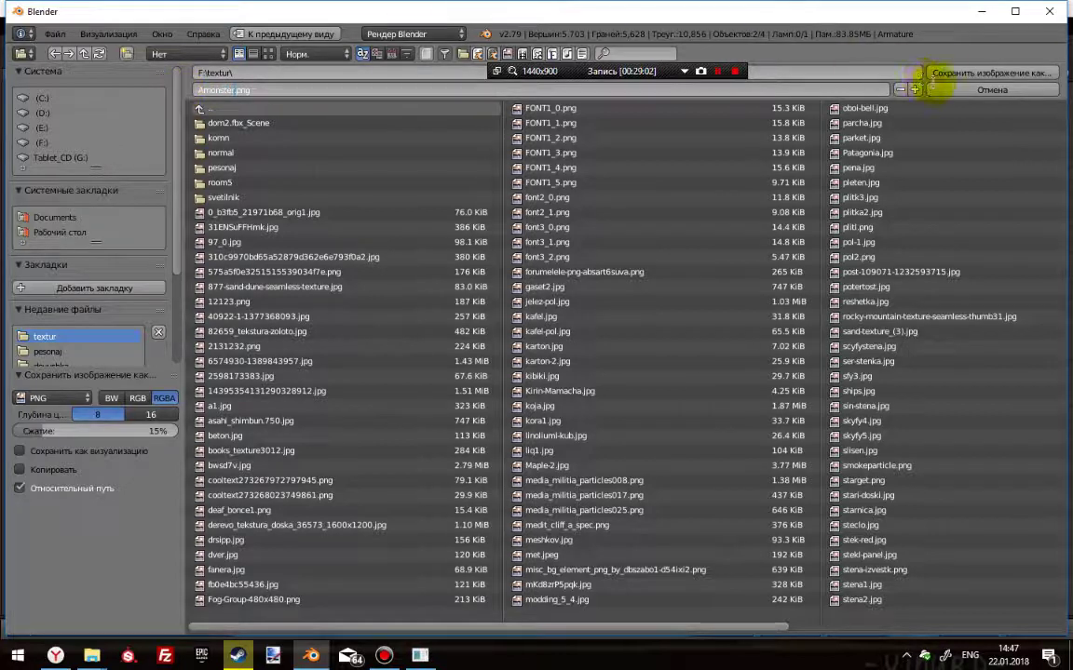
{"action": "left_click", "coordinate": [929, 73]}
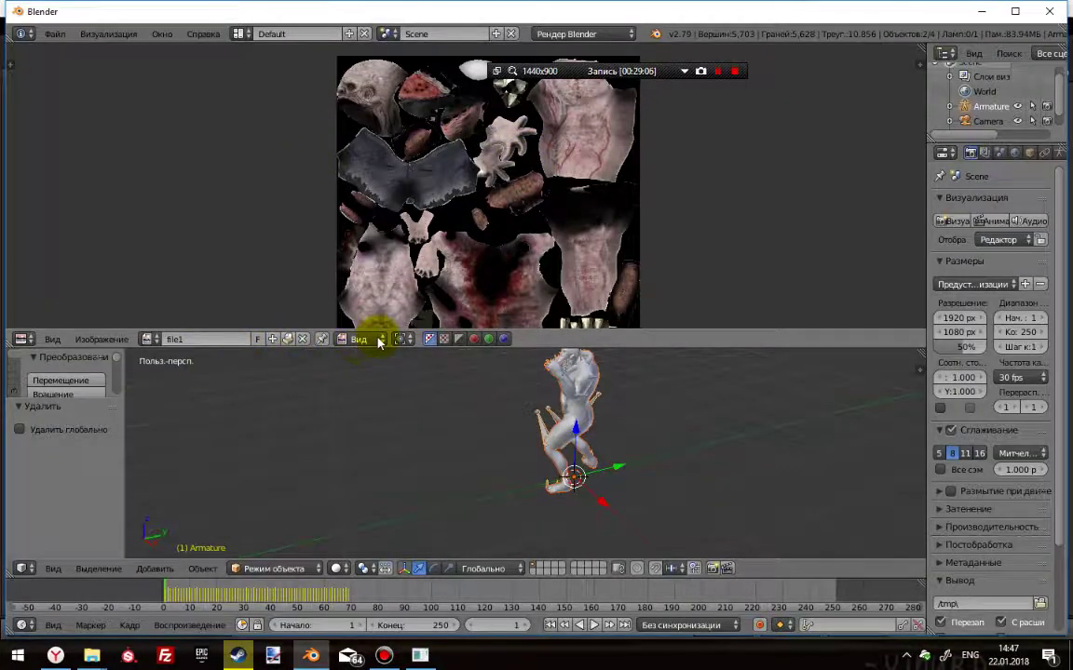
Show the file2 normal map in the image editor and save it as Amonster_n.png in F:\textur.
{"action": "left_click", "coordinate": [149, 339]}
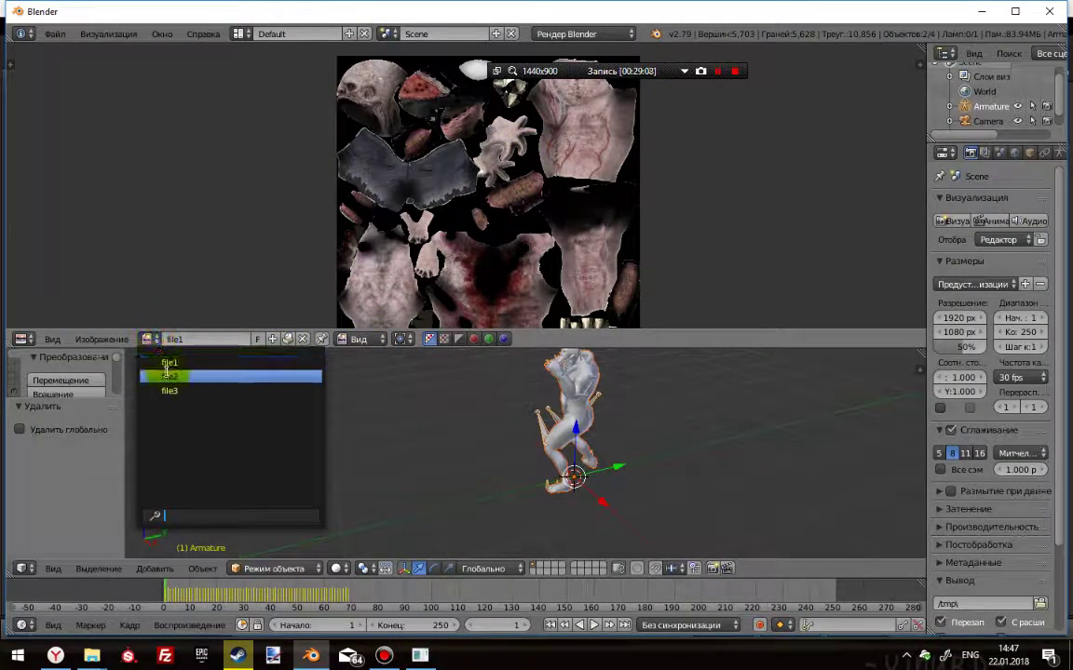
{"action": "left_click", "coordinate": [168, 375]}
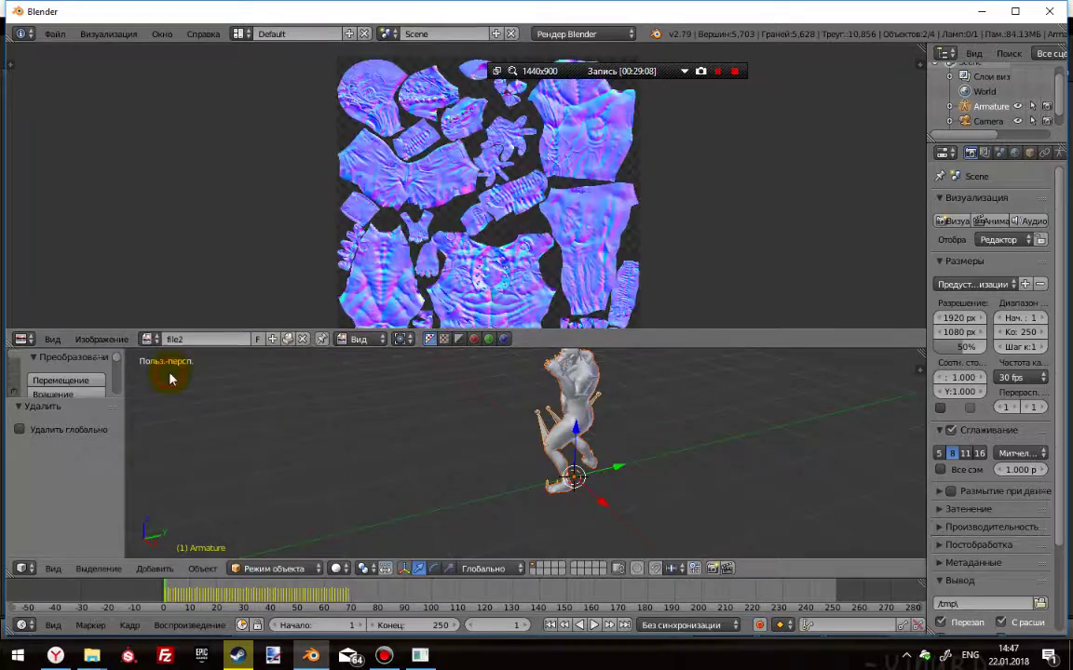
{"action": "left_click", "coordinate": [103, 339]}
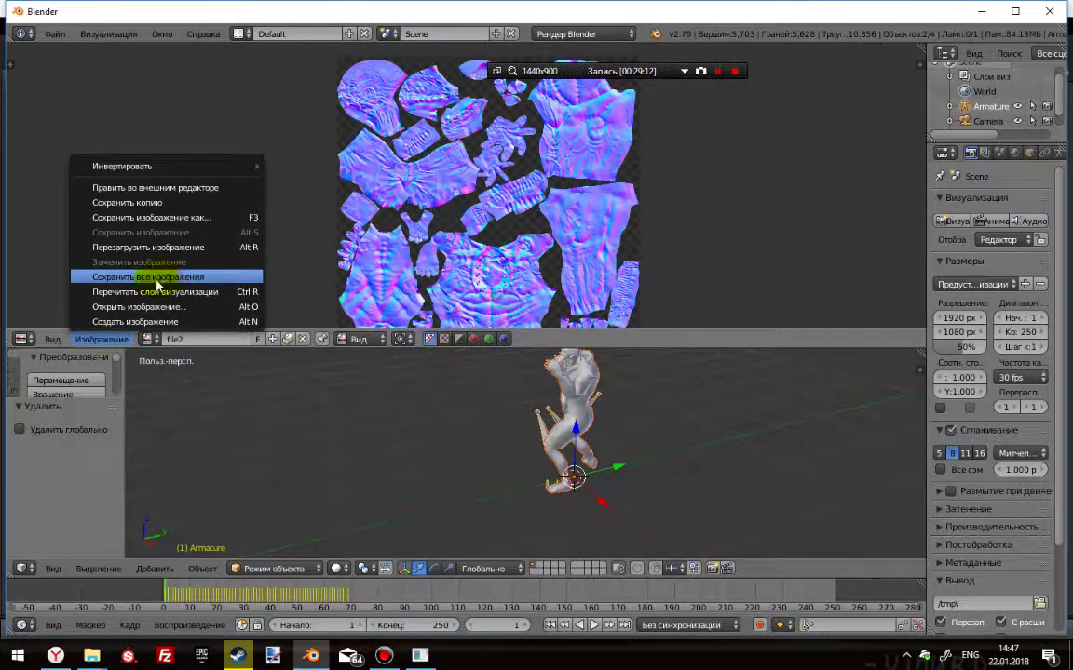
{"action": "left_click", "coordinate": [157, 218]}
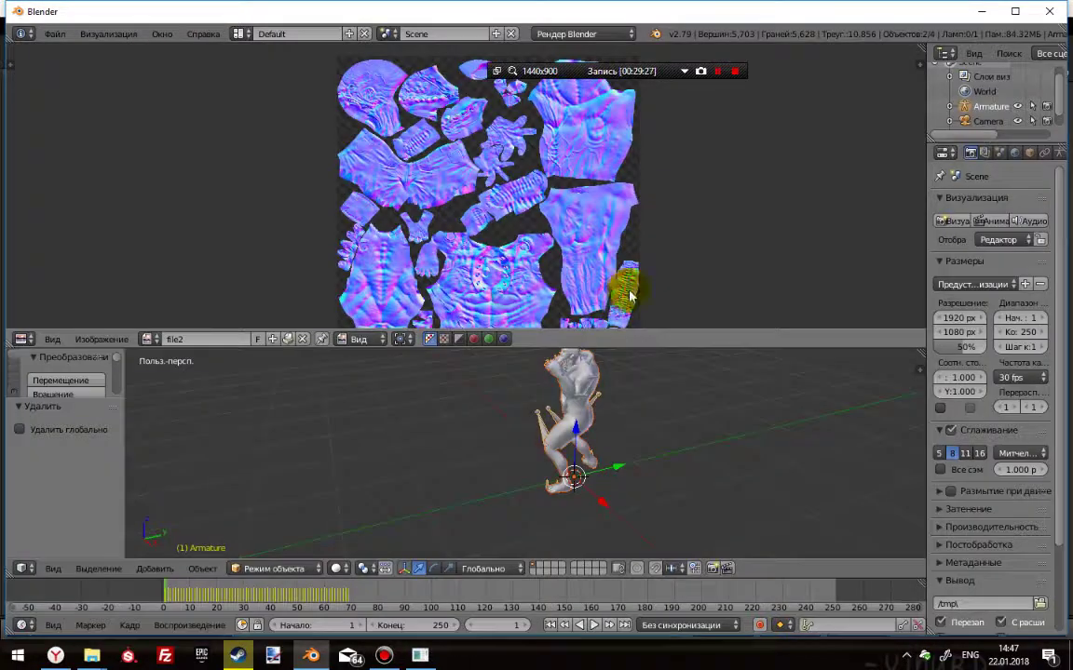
Switch back to S2ENGINE HD, show the project's textures as a list and open the Illegal Elbow Punch folder.
{"action": "left_click", "coordinate": [385, 657]}
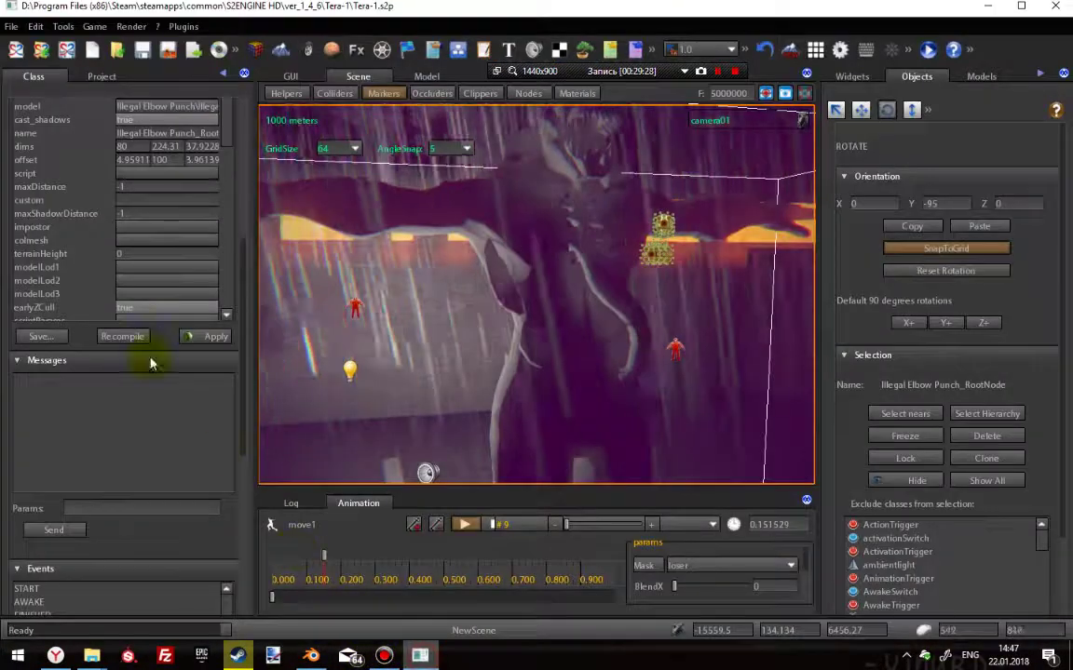
{"action": "left_click", "coordinate": [103, 76]}
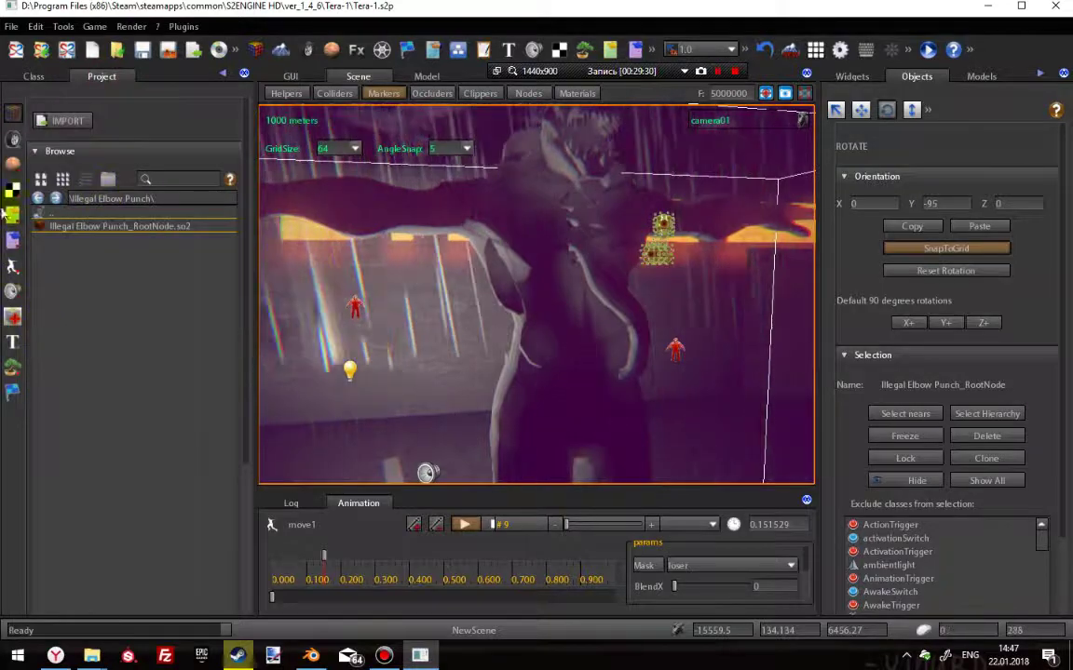
{"action": "left_click", "coordinate": [14, 214]}
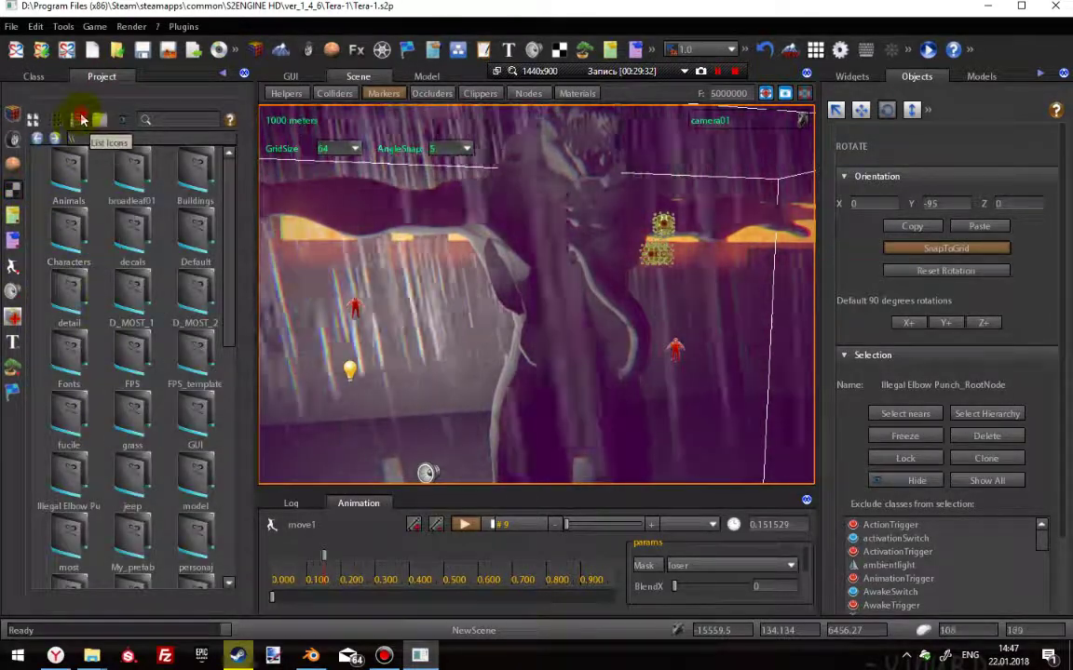
{"action": "left_click", "coordinate": [78, 119]}
{"action": "double_click", "coordinate": [63, 355]}
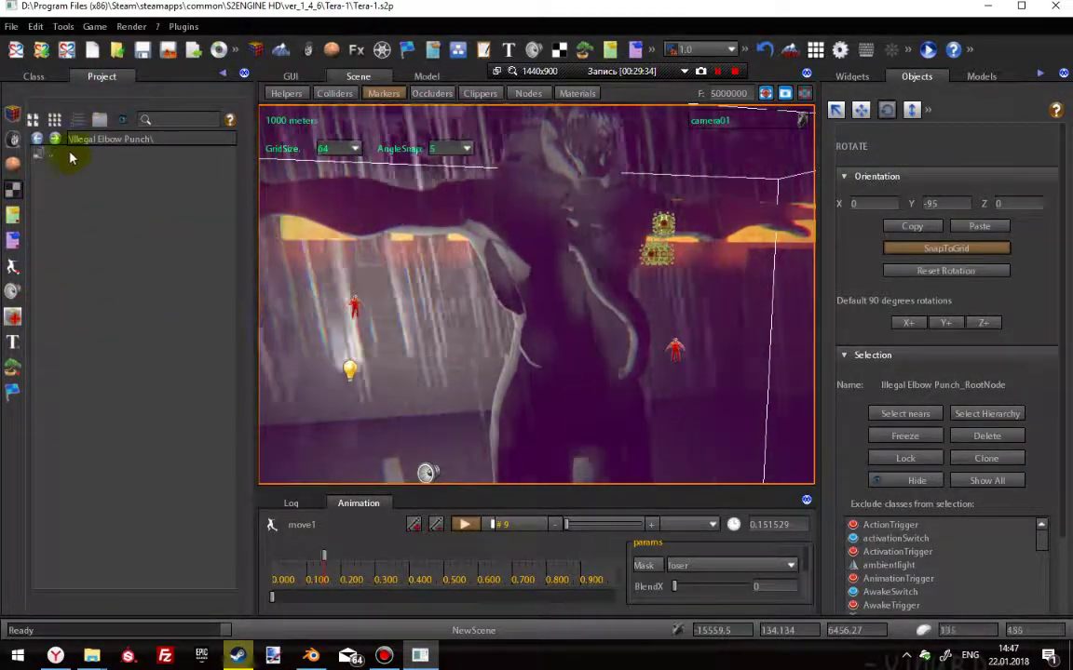
Add the Amonster.png texture from F:\textur to the Illegal Elbow Punch texture folder.
{"action": "right_click", "coordinate": [82, 203]}
{"action": "left_click", "coordinate": [89, 208]}
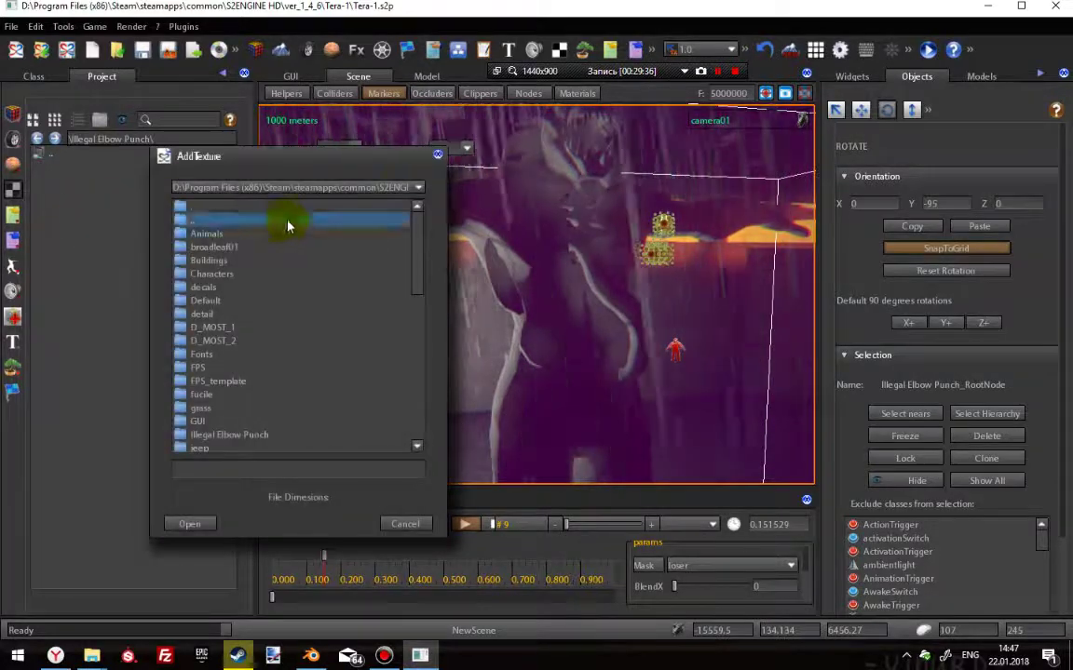
{"action": "left_click", "coordinate": [417, 187]}
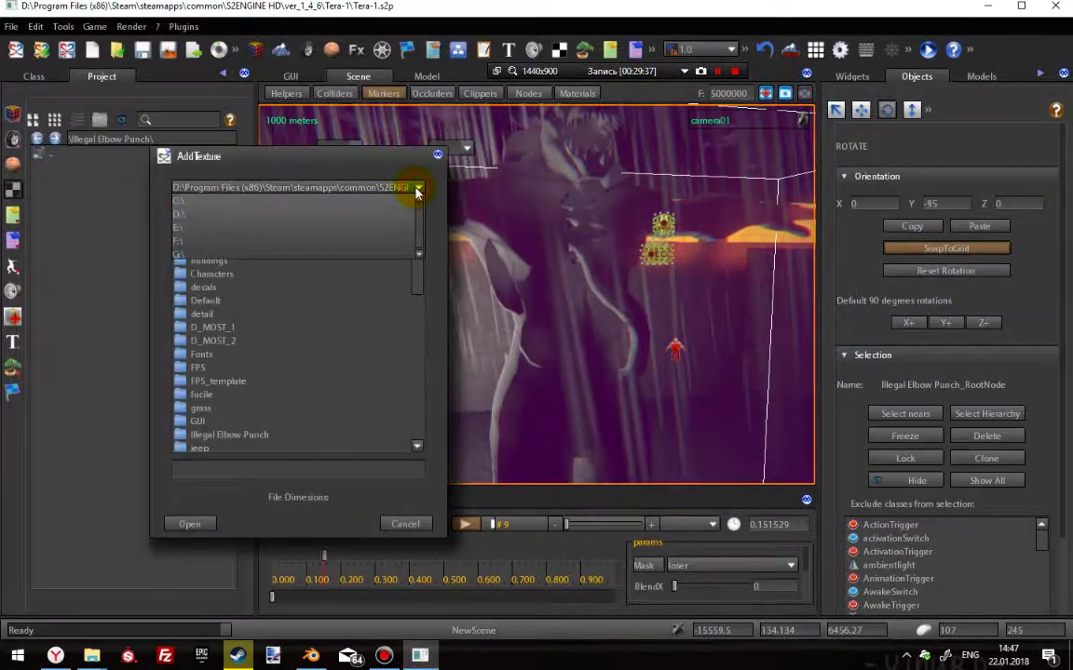
{"action": "left_click", "coordinate": [216, 241]}
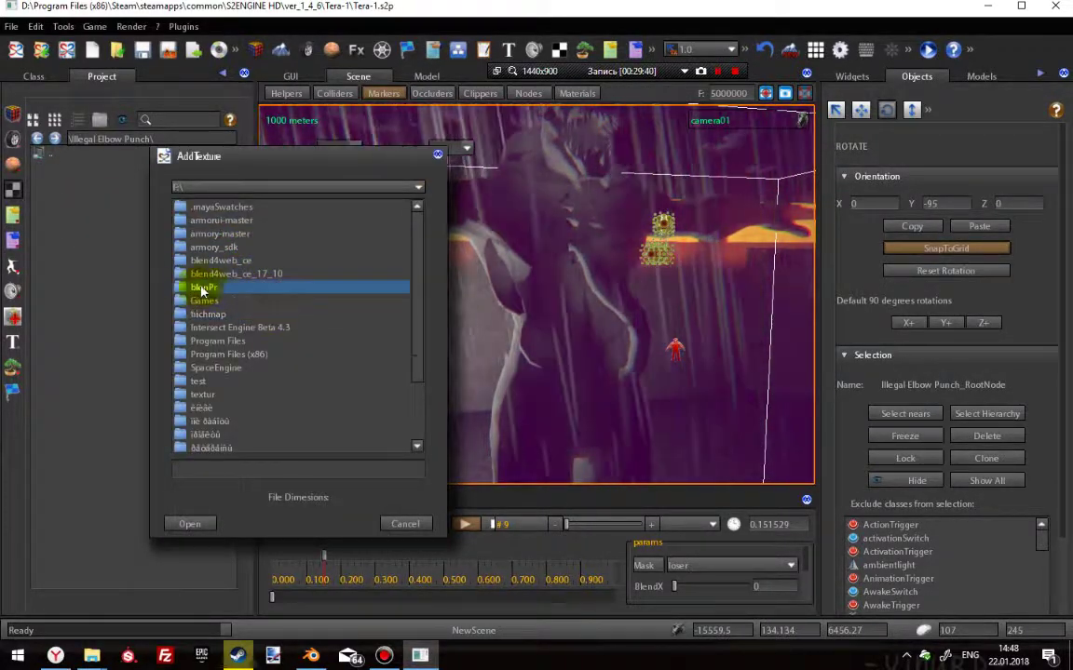
{"action": "double_click", "coordinate": [203, 398]}
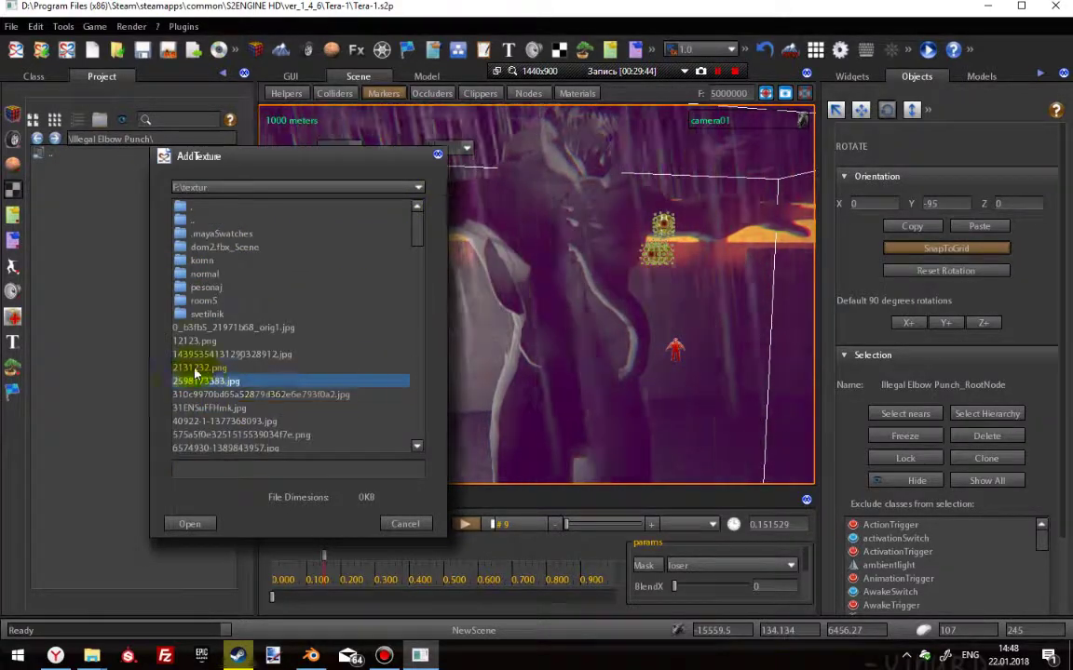
{"action": "scroll", "coordinate": [263, 405], "scroll_direction": "down", "scroll_amount": 3}
{"action": "scroll", "coordinate": [264, 405], "scroll_direction": "down", "scroll_amount": 1}
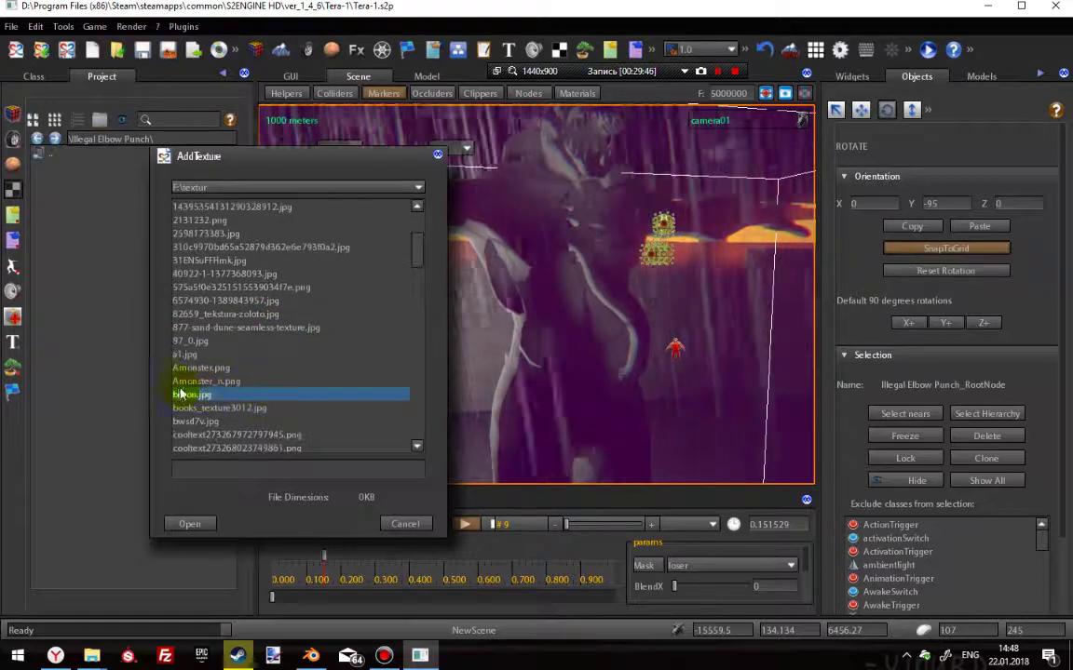
{"action": "left_click", "coordinate": [191, 527]}
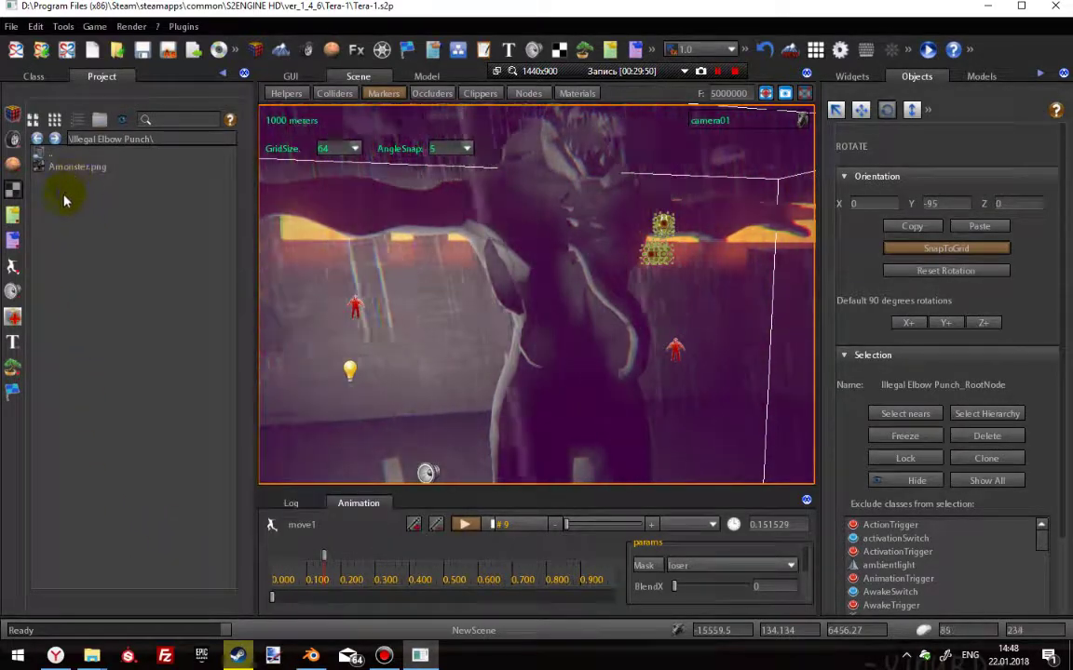
Add the Amonster_n.png normal map from F:\textur to the Illegal Elbow Punch texture folder.
{"action": "right_click", "coordinate": [65, 196]}
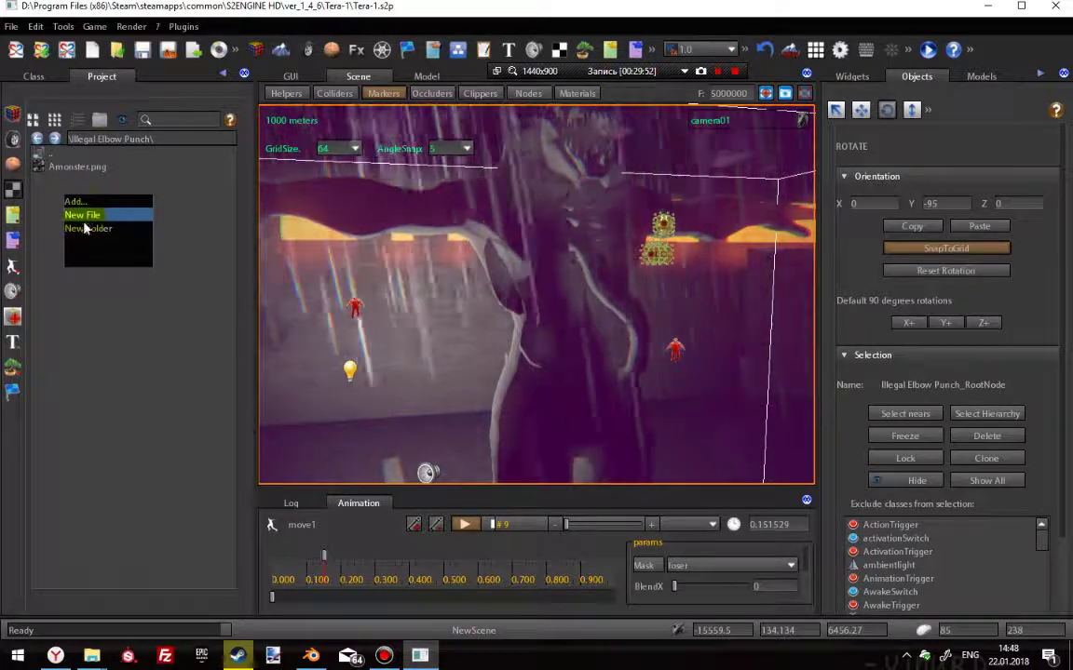
{"action": "left_click", "coordinate": [74, 202]}
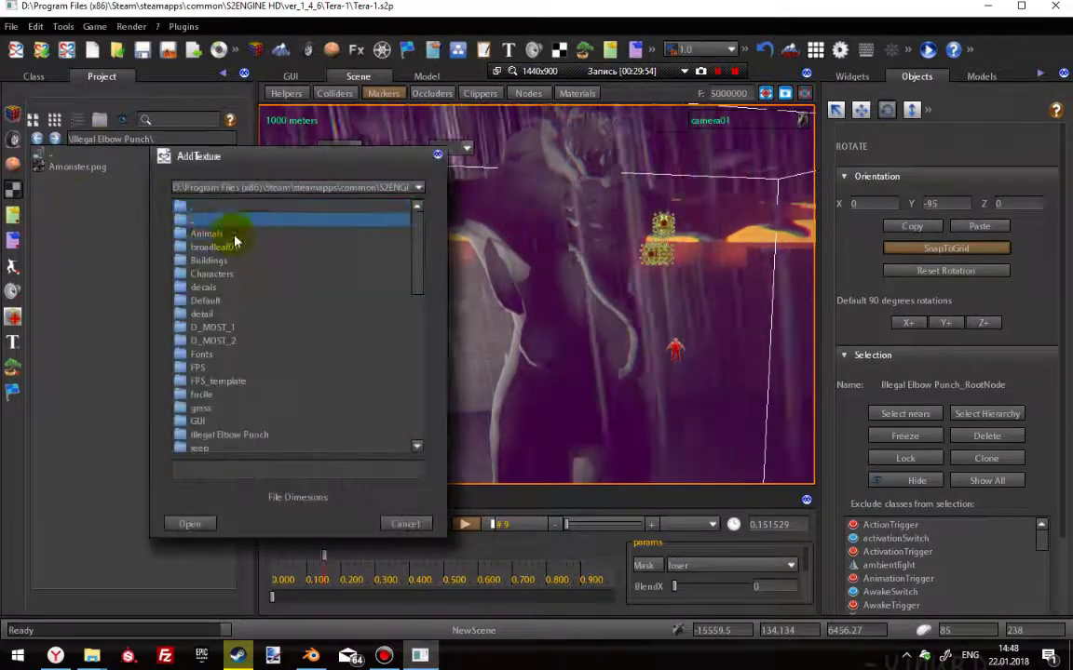
{"action": "left_click", "coordinate": [417, 188]}
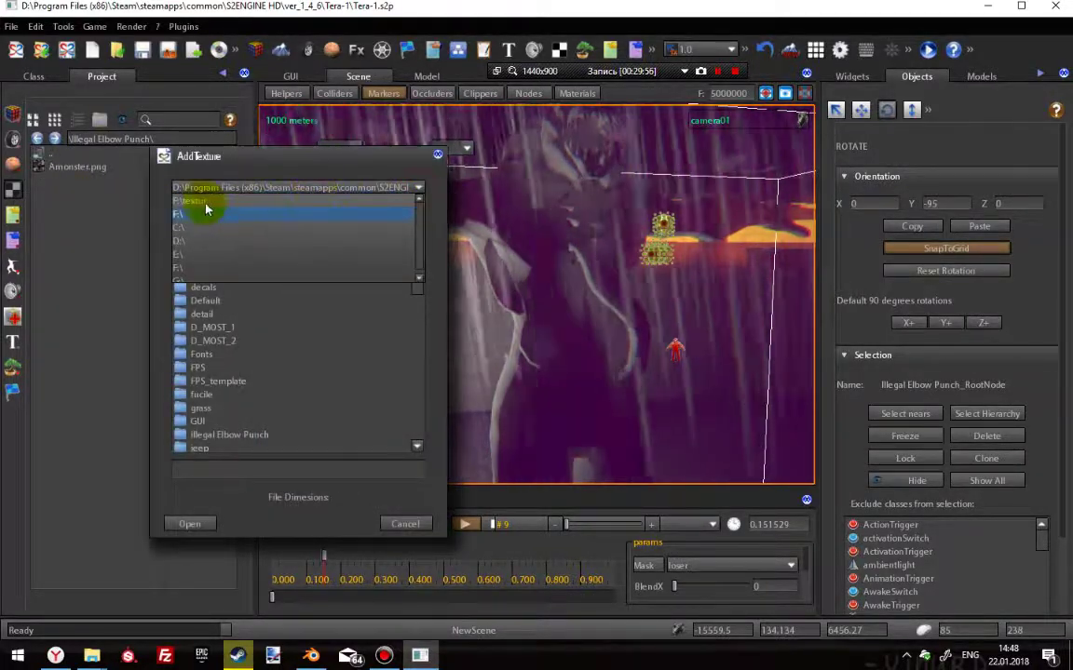
{"action": "left_click", "coordinate": [207, 210]}
{"action": "scroll", "coordinate": [259, 367], "scroll_direction": "down", "scroll_amount": 3}
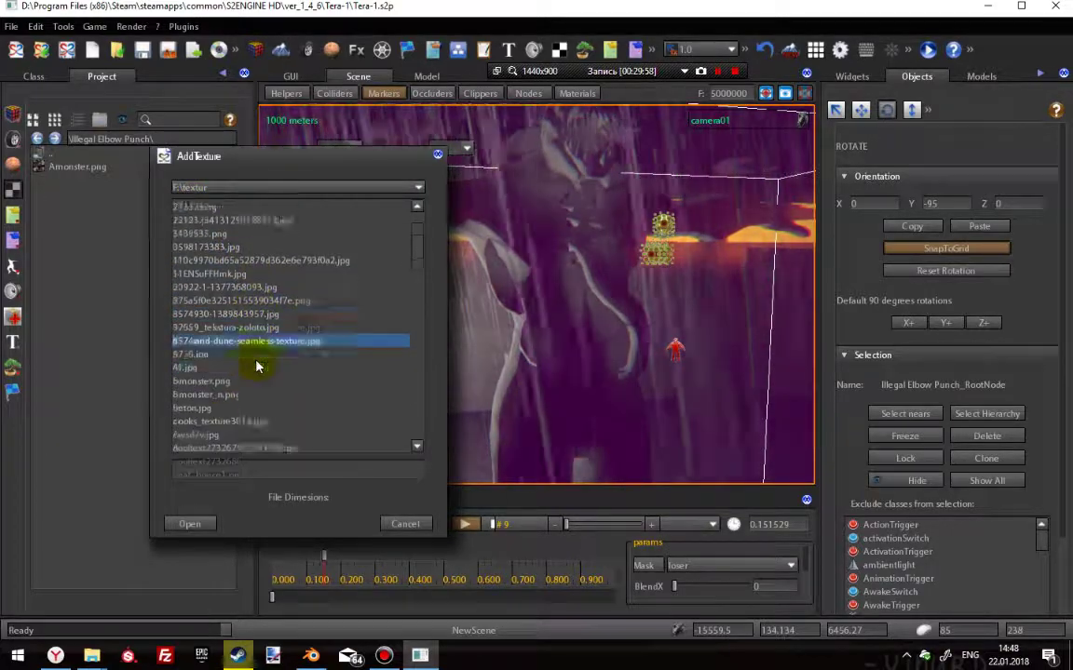
{"action": "left_click", "coordinate": [215, 369]}
{"action": "left_click", "coordinate": [189, 524]}
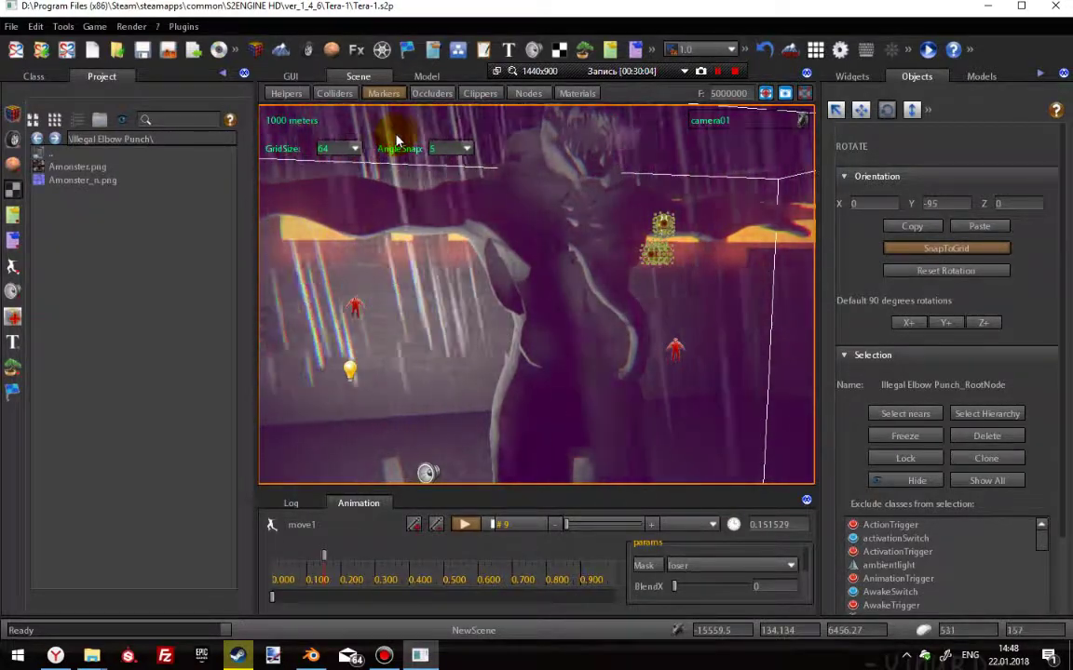
Open parasitezombie_Material.mt2 from the Illegal Elbow Punch materials folder for editing and return to the scene view.
{"action": "left_click", "coordinate": [38, 138]}
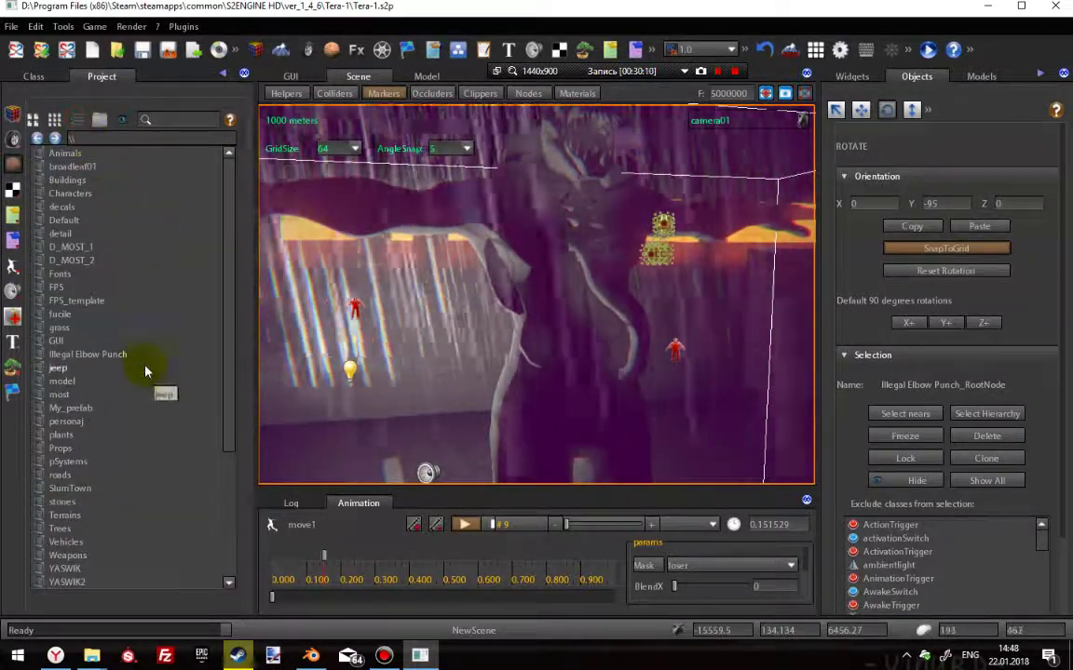
{"action": "left_click", "coordinate": [102, 357]}
{"action": "double_click", "coordinate": [102, 358]}
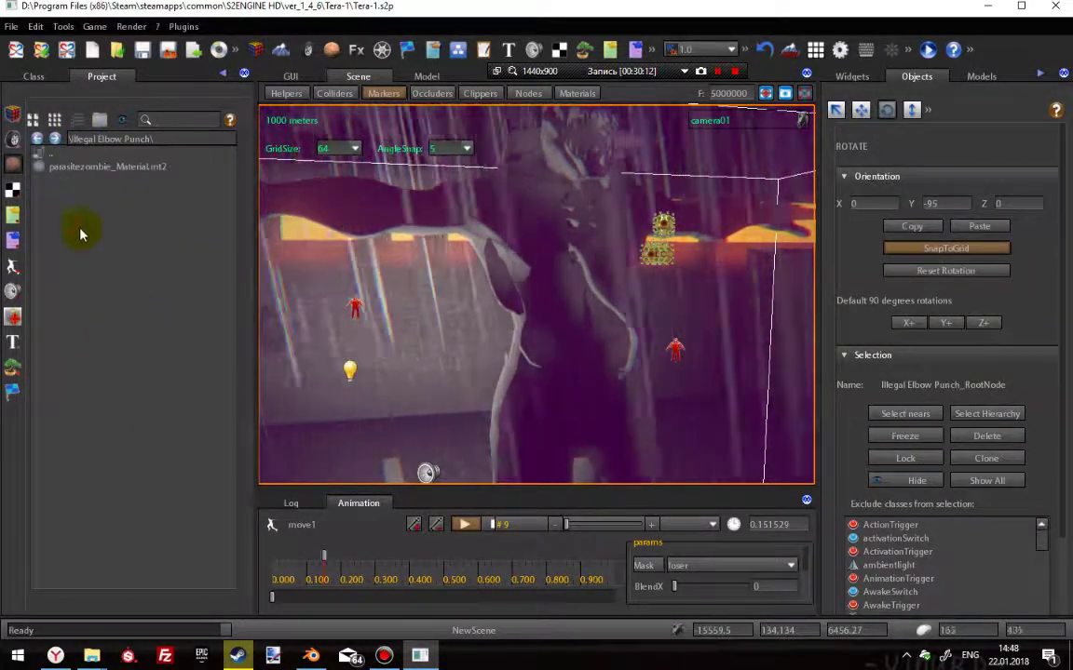
{"action": "right_click", "coordinate": [75, 170]}
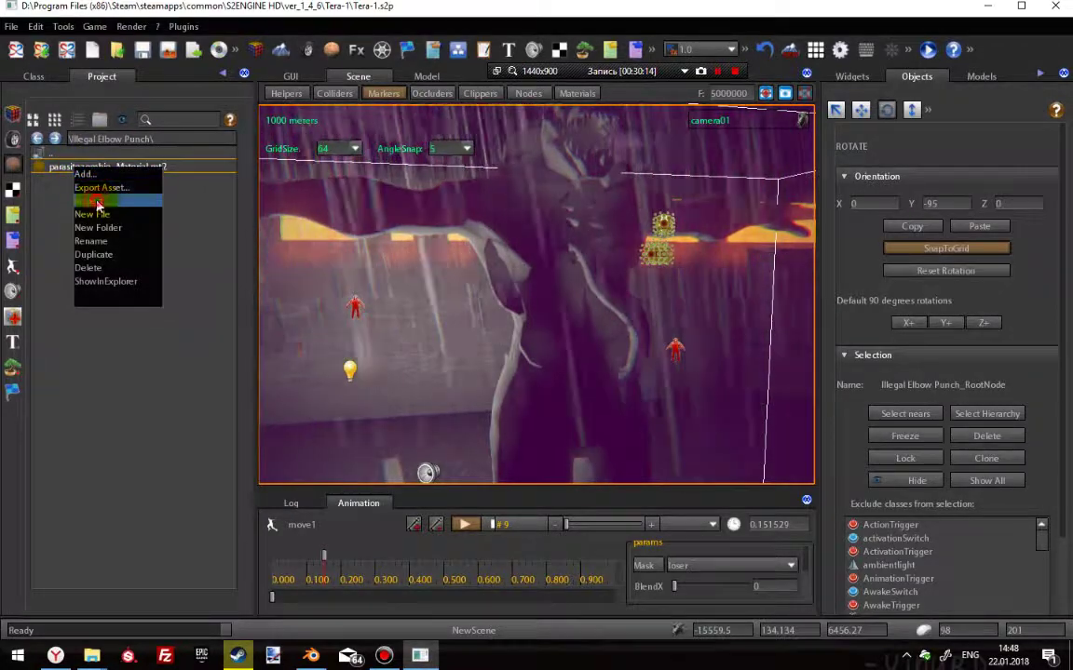
{"action": "left_click", "coordinate": [89, 200]}
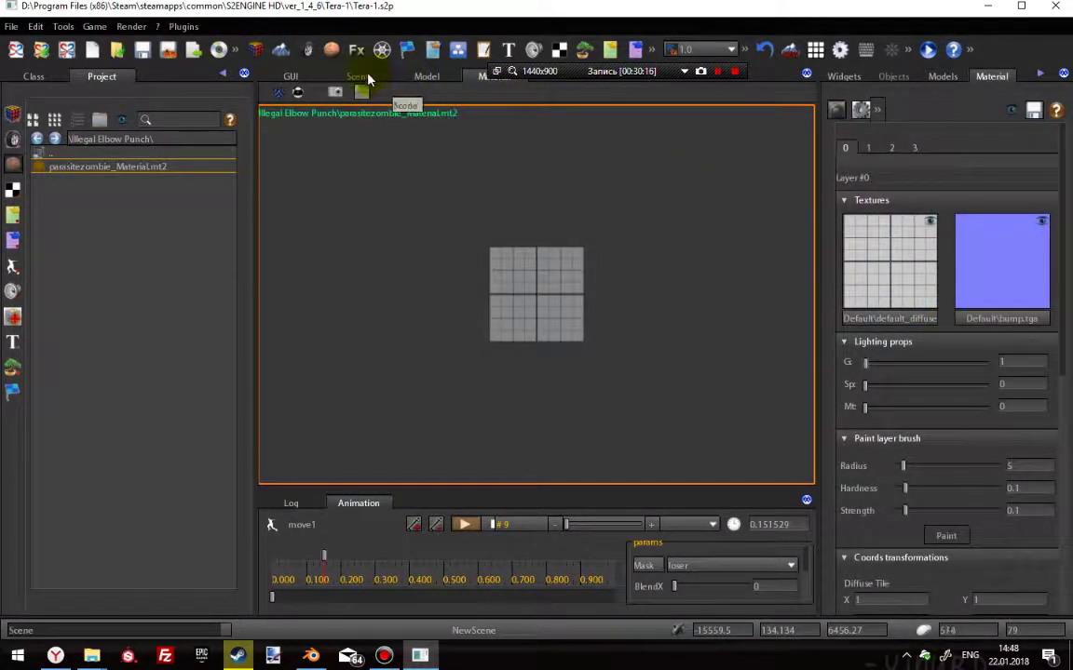
{"action": "left_click", "coordinate": [362, 76]}
Assign Amonster.png from the Illegal Elbow Punch folder as the diffuse texture of material layer 0.
{"action": "left_click", "coordinate": [851, 315]}
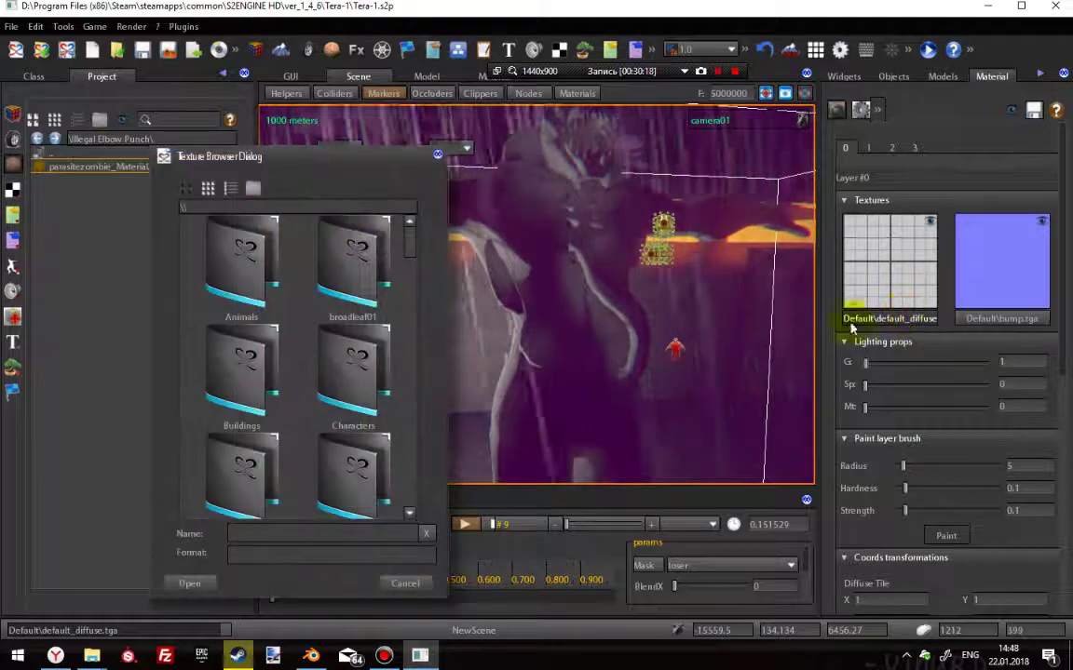
{"action": "left_click", "coordinate": [231, 189]}
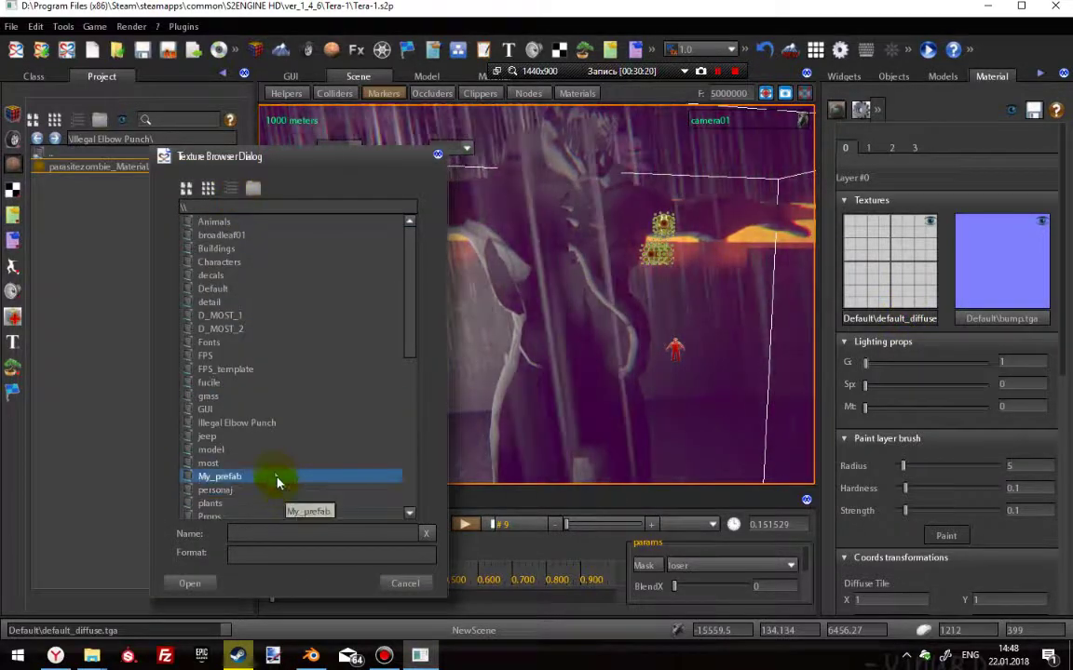
{"action": "double_click", "coordinate": [241, 423]}
{"action": "left_click", "coordinate": [216, 239]}
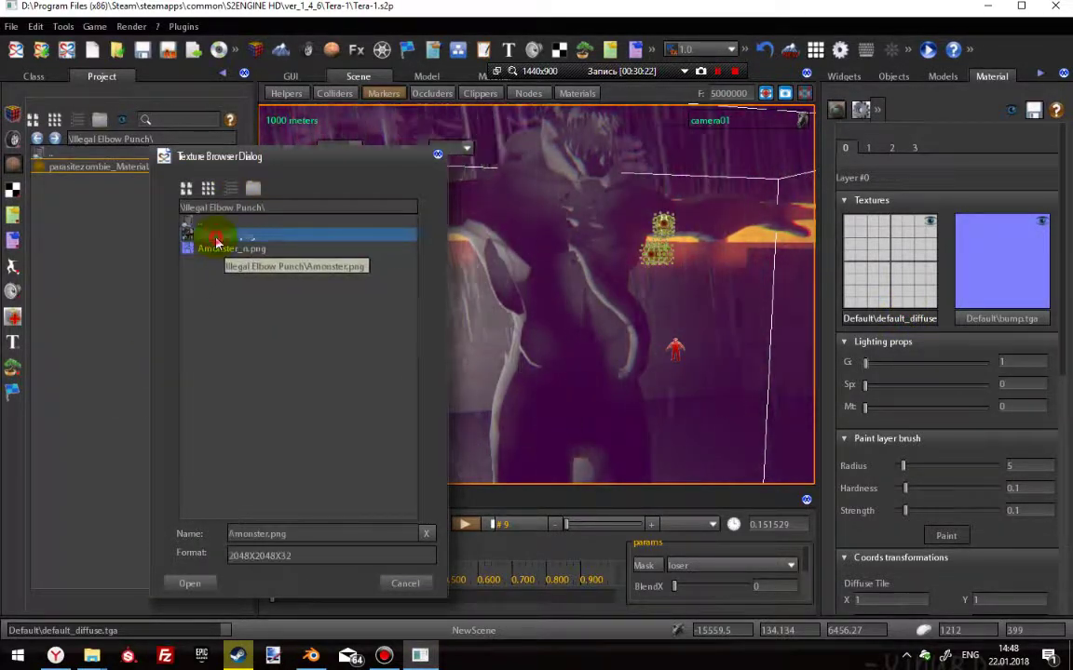
{"action": "left_click", "coordinate": [194, 583]}
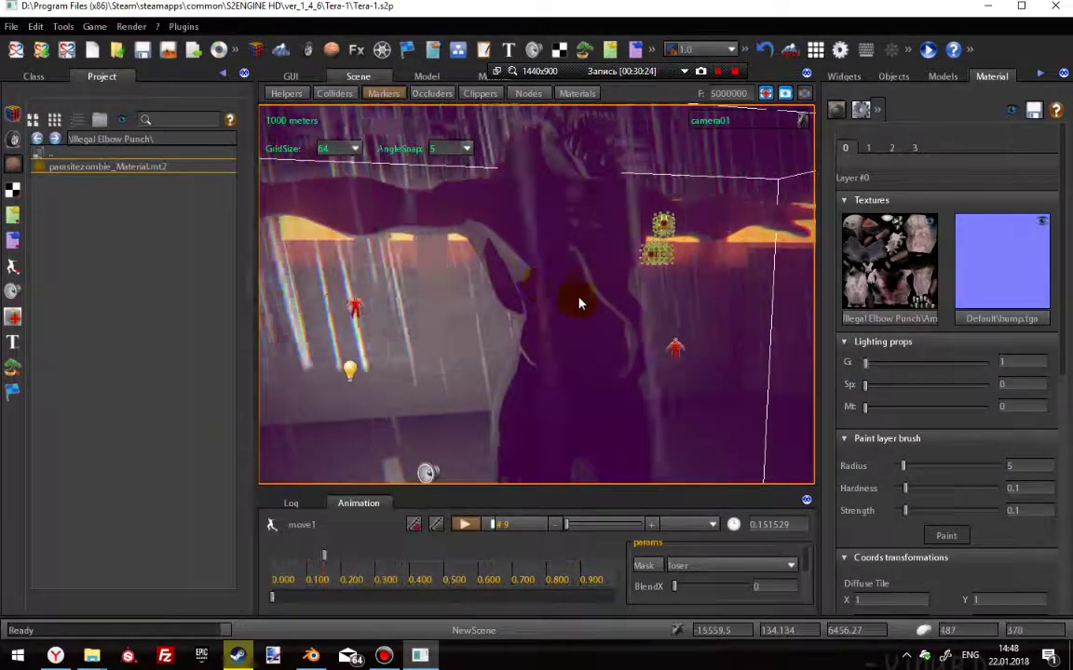
Replace the default bump texture of layer 0 with Amonster_n.png from the Illegal Elbow Punch folder and save the material.
{"action": "right_click_drag", "start_coordinate": [578, 303], "coordinate": [556, 311]}
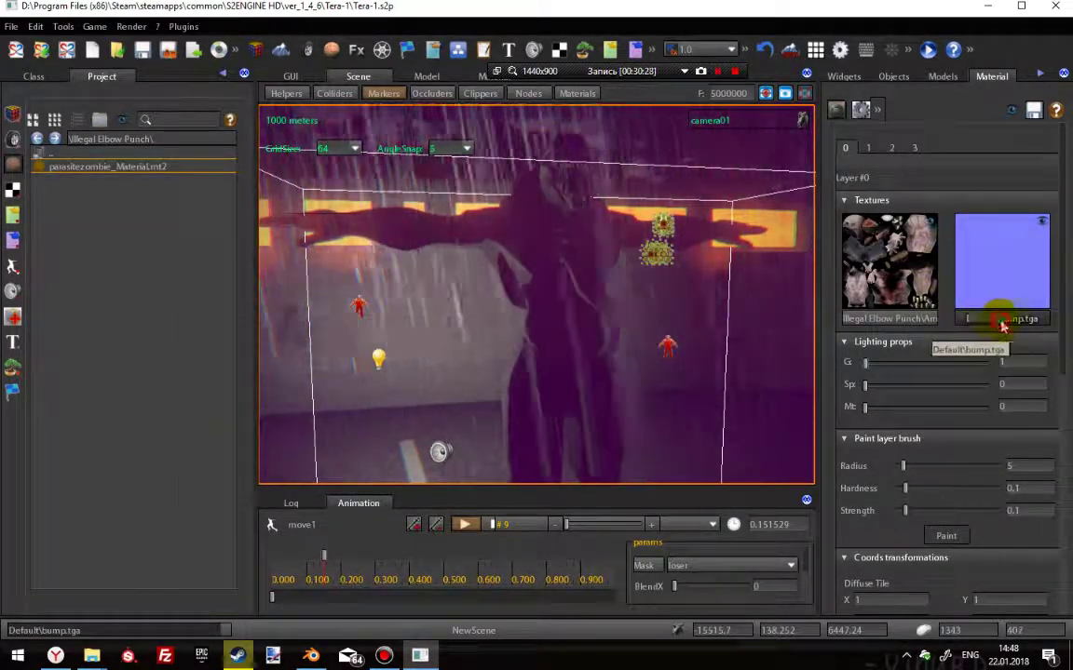
{"action": "left_click", "coordinate": [1002, 321]}
{"action": "left_click", "coordinate": [208, 224]}
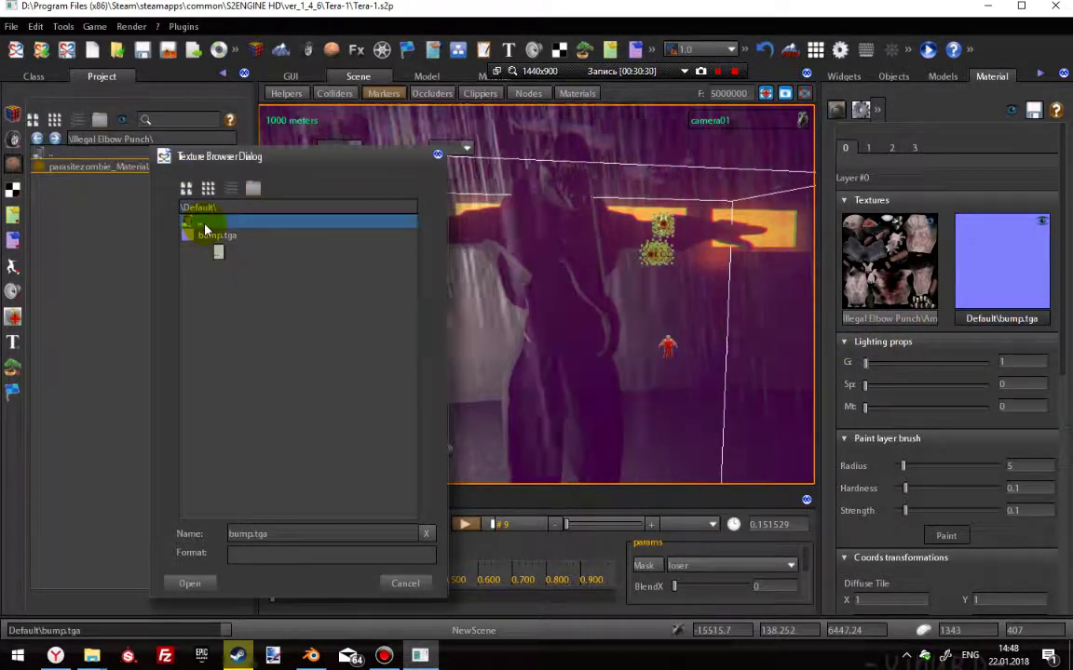
{"action": "double_click", "coordinate": [207, 228]}
{"action": "left_click", "coordinate": [258, 422]}
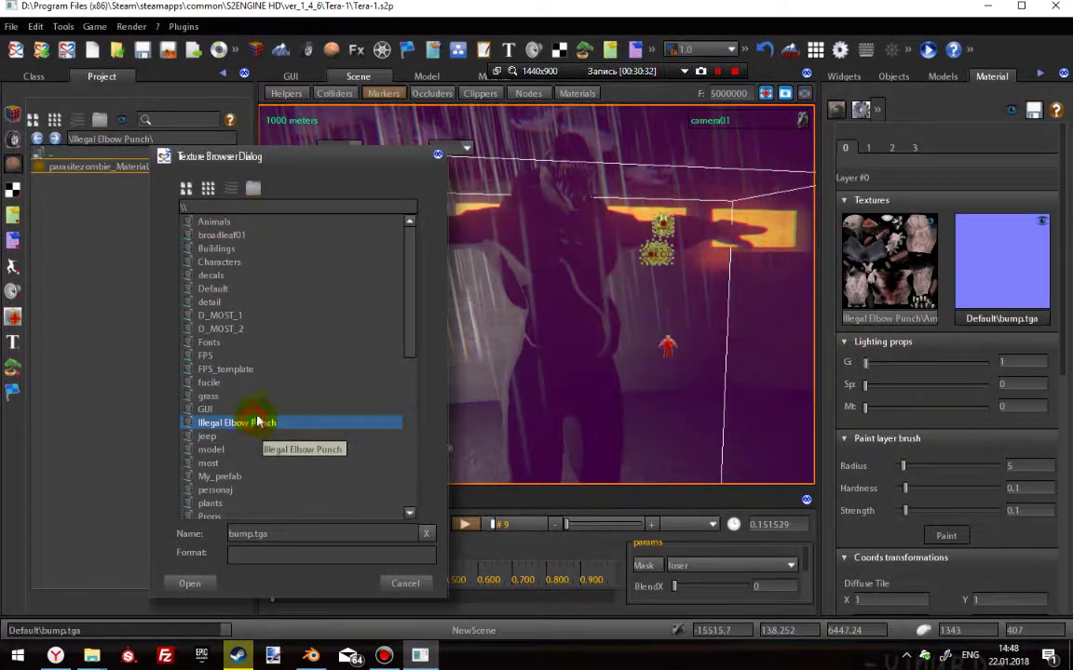
{"action": "double_click", "coordinate": [258, 422]}
{"action": "left_click", "coordinate": [229, 249]}
{"action": "left_click", "coordinate": [191, 583]}
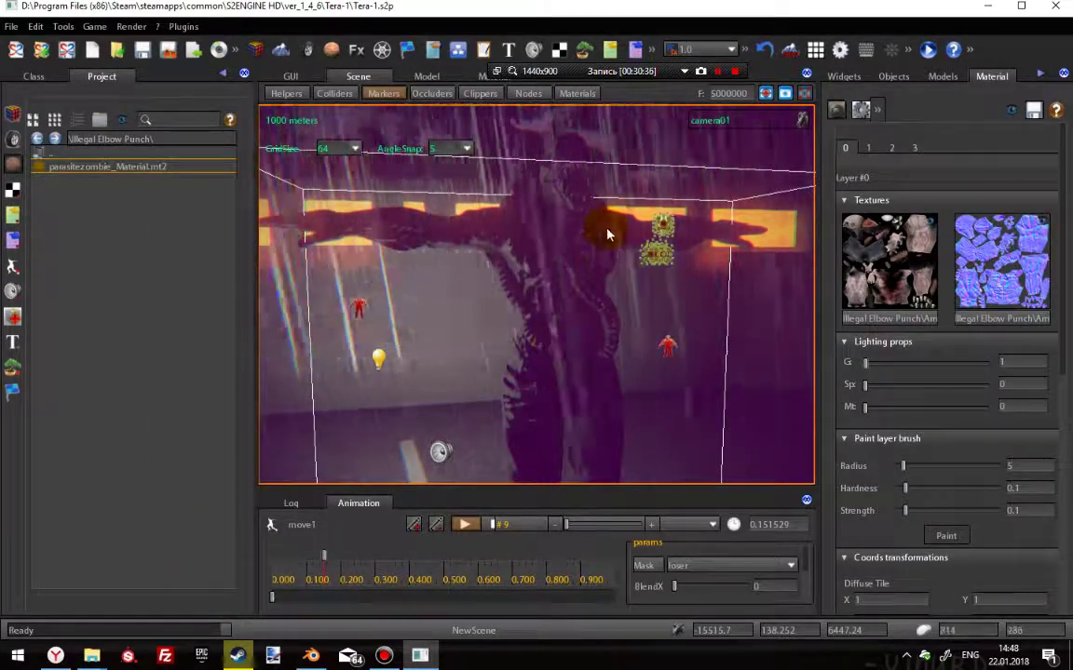
{"action": "right_click_drag", "start_coordinate": [491, 276], "coordinate": [558, 312]}
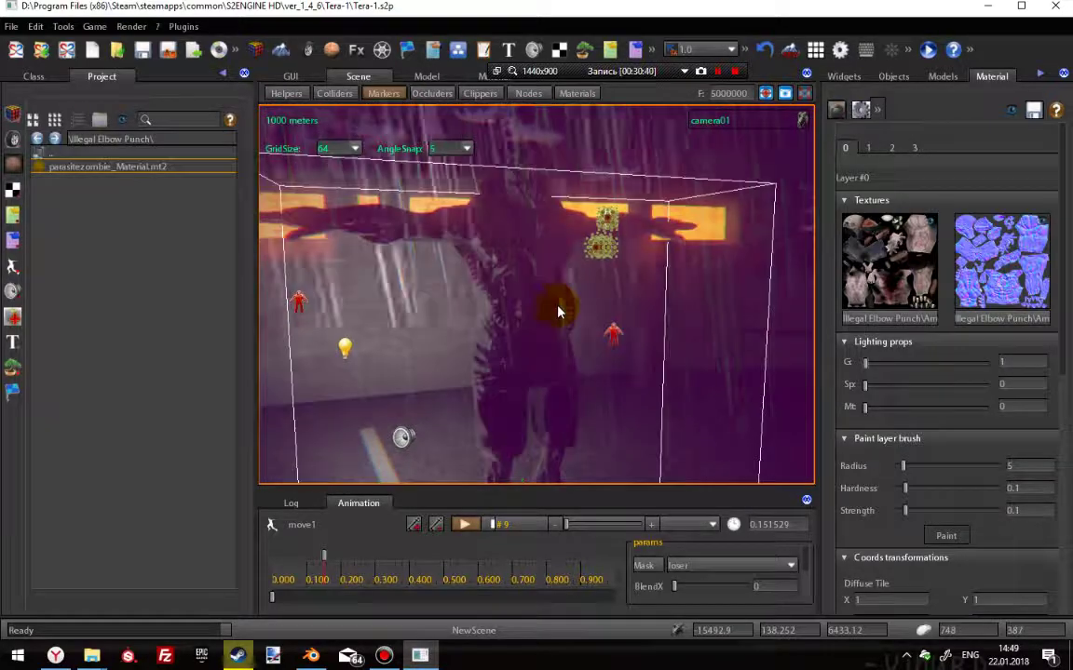
{"action": "left_click", "coordinate": [1034, 110]}
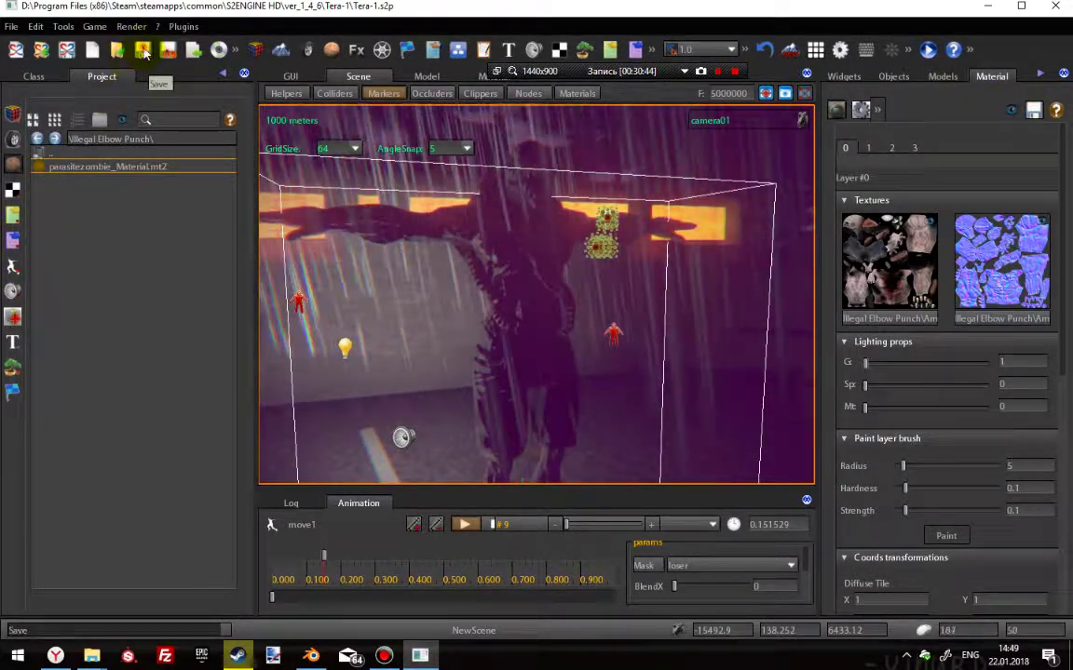
Move light03 away from the wall and place it in front of the character to light up its textured body.
{"action": "right_click_drag", "start_coordinate": [461, 233], "coordinate": [554, 359]}
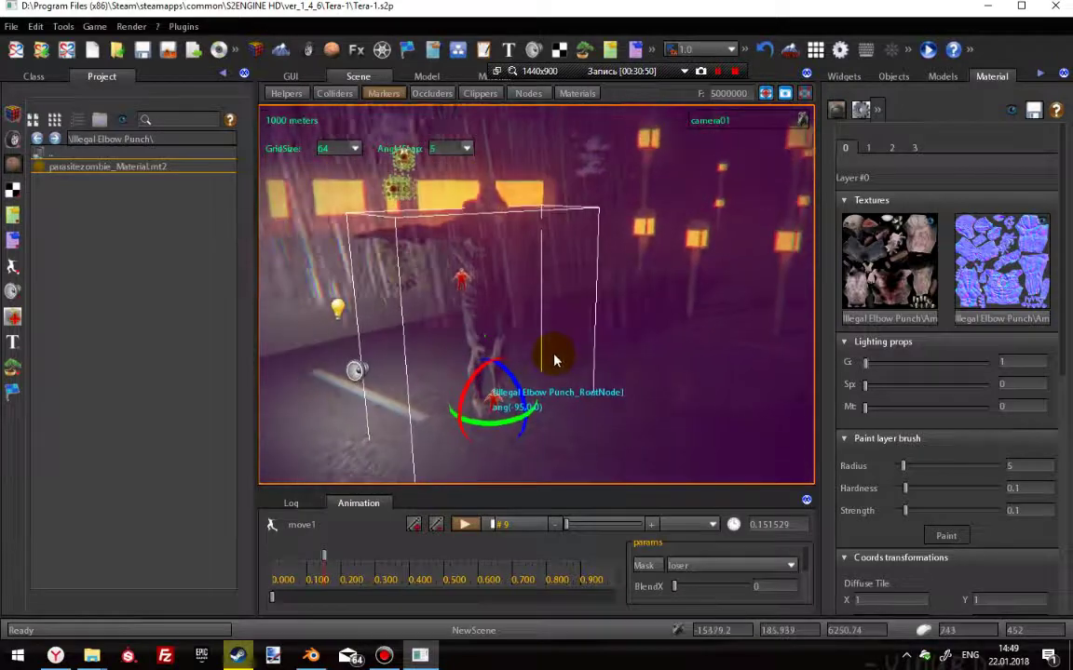
{"action": "right_click_drag", "start_coordinate": [313, 340], "coordinate": [429, 372]}
{"action": "left_click", "coordinate": [428, 372]}
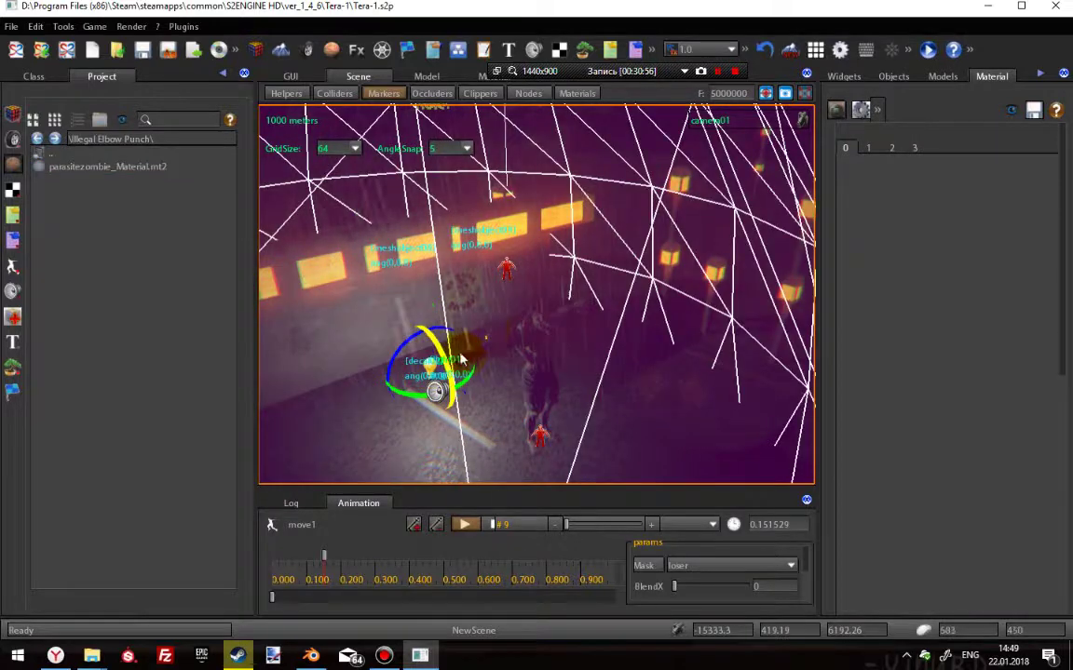
{"action": "left_click", "coordinate": [891, 80]}
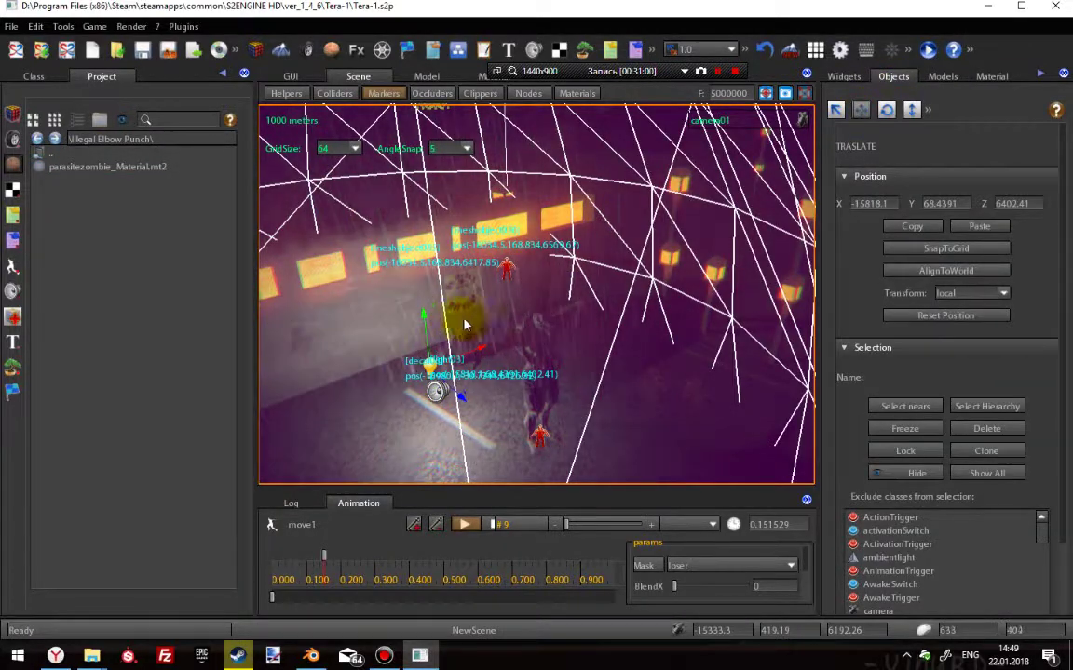
{"action": "left_click_drag", "start_coordinate": [457, 395], "coordinate": [441, 369]}
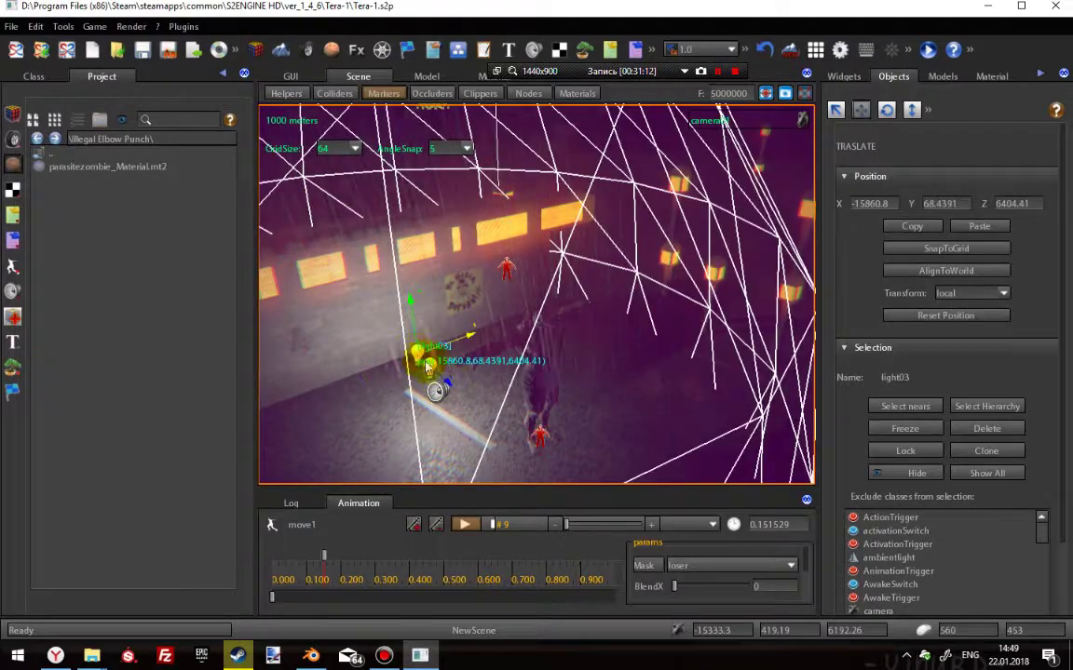
{"action": "left_click_drag", "start_coordinate": [427, 366], "coordinate": [434, 371]}
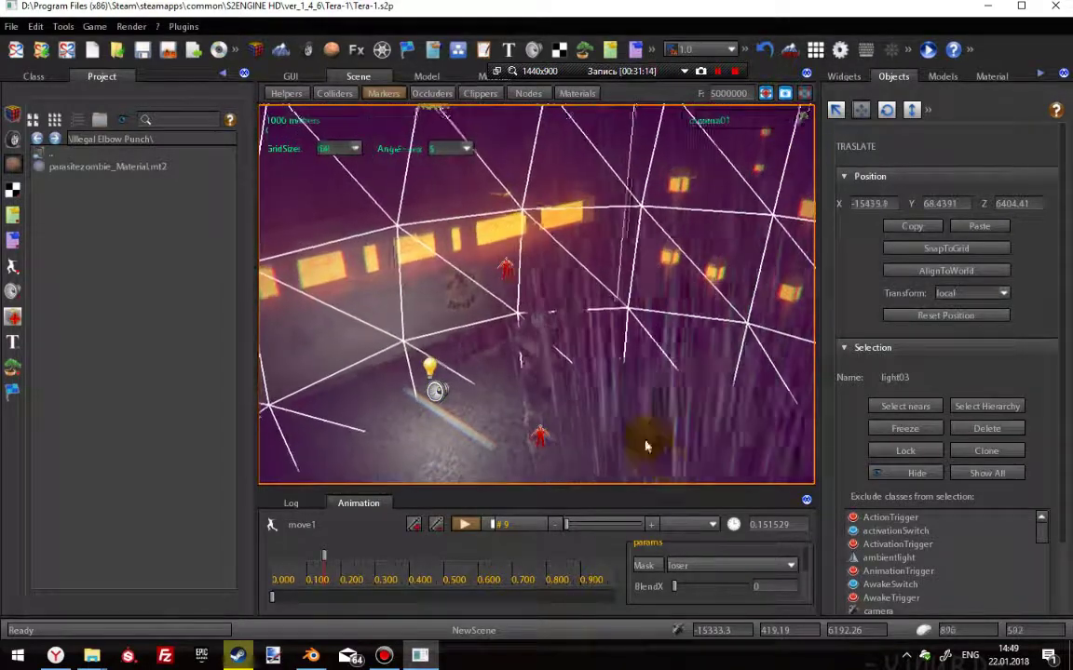
{"action": "left_click_drag", "start_coordinate": [645, 446], "coordinate": [760, 298]}
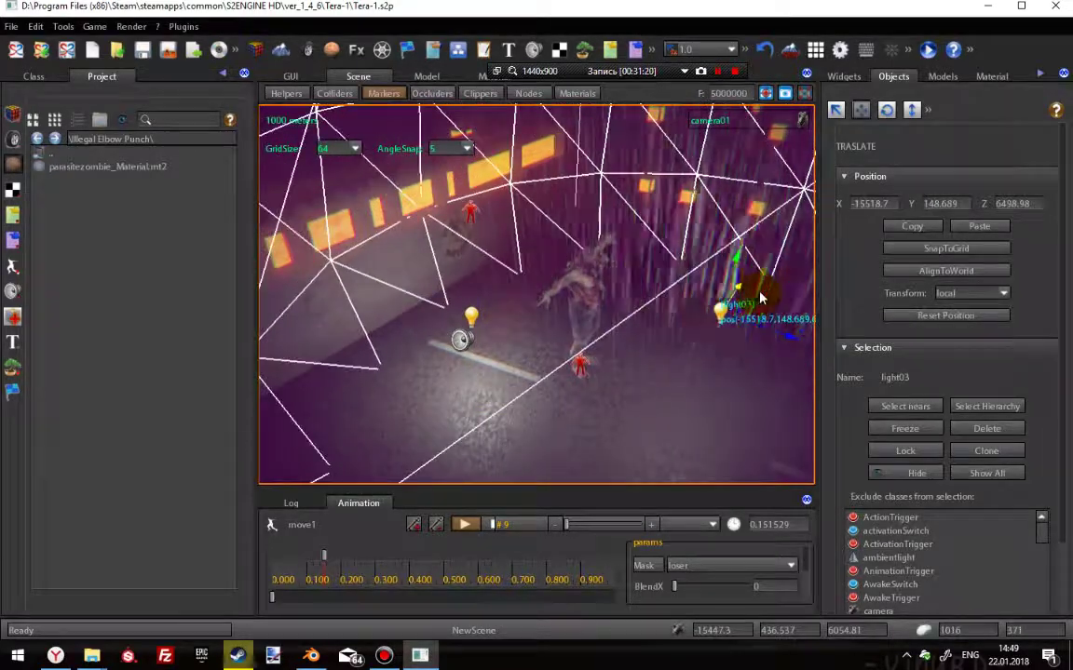
{"action": "left_click_drag", "start_coordinate": [790, 338], "coordinate": [588, 267]}
{"action": "right_click_drag", "start_coordinate": [589, 267], "coordinate": [484, 240]}
Set the lighting properties of parasitezombie_Material.mt2 to G 74.4727, Sp 0.0787879 and Mt 0.133333.
{"action": "left_click", "coordinate": [942, 76]}
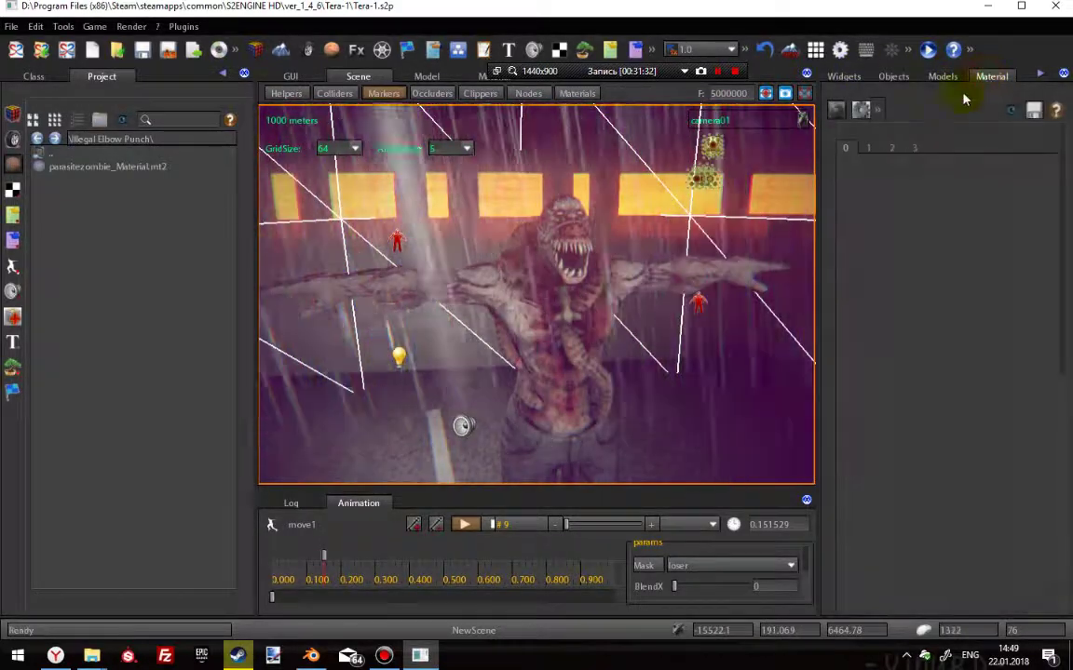
{"action": "left_click", "coordinate": [987, 77]}
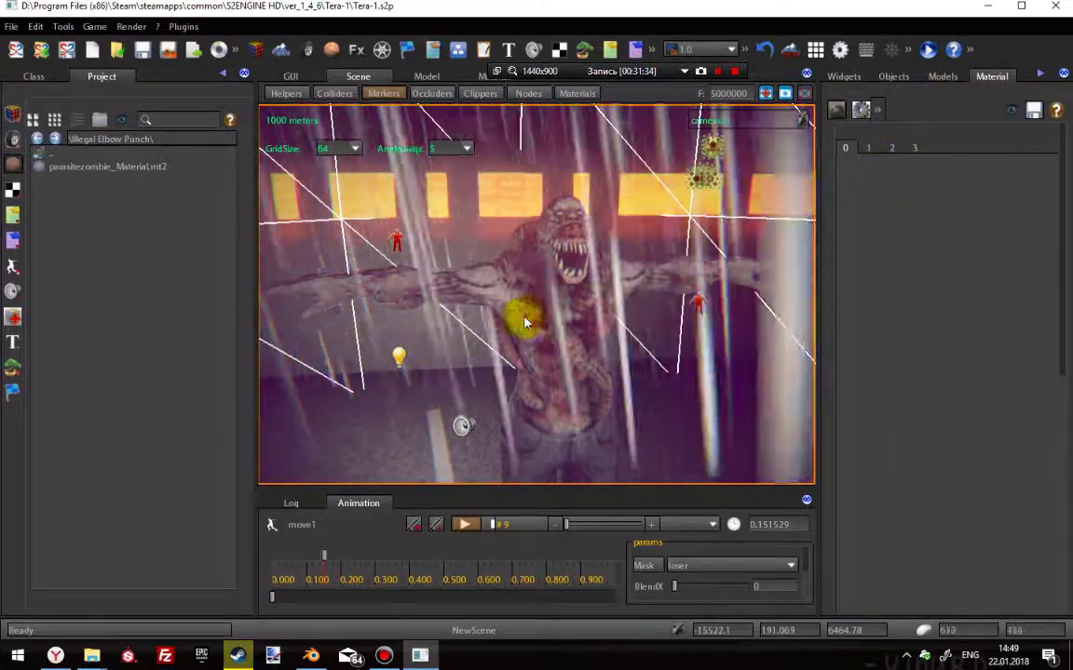
{"action": "left_click", "coordinate": [93, 166]}
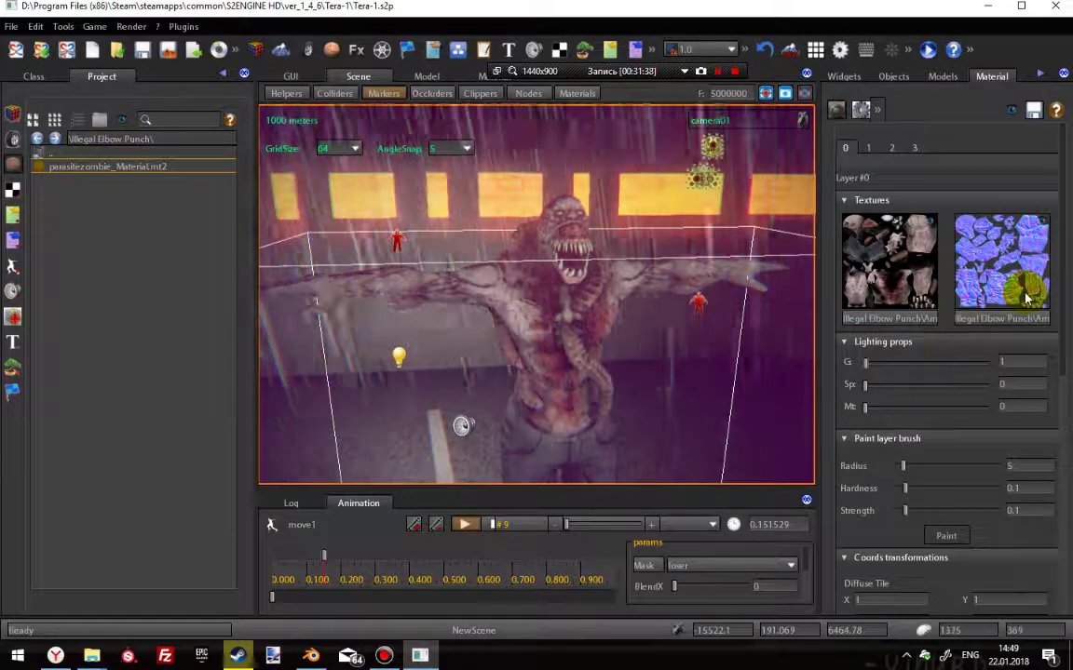
{"action": "mouse_move", "coordinate": [866, 362]}
{"action": "left_mouse_down"}
{"action": "mouse_move", "coordinate": [873, 373]}
{"action": "mouse_move", "coordinate": [898, 369]}
{"action": "mouse_move", "coordinate": [881, 364]}
{"action": "mouse_move", "coordinate": [868, 391]}
{"action": "mouse_move", "coordinate": [941, 383]}
{"action": "mouse_move", "coordinate": [876, 382]}
{"action": "mouse_move", "coordinate": [873, 372]}
{"action": "left_mouse_up"}
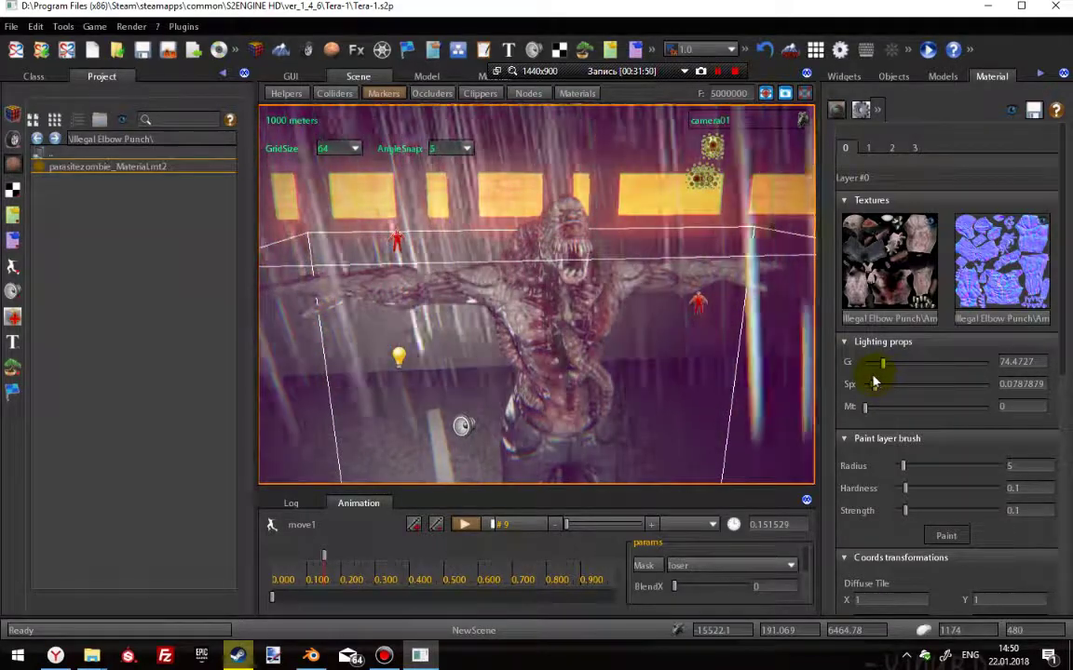
{"action": "left_click_drag", "start_coordinate": [593, 386], "coordinate": [596, 393]}
{"action": "mouse_move", "coordinate": [864, 406]}
{"action": "left_mouse_down"}
{"action": "mouse_move", "coordinate": [931, 412]}
{"action": "mouse_move", "coordinate": [881, 410]}
{"action": "left_mouse_up"}
Check the shine on the character's body and trousers and reduce the material's G to 15.5152 and Sp to 0.0484848.
{"action": "left_click_drag", "start_coordinate": [567, 323], "coordinate": [559, 375]}
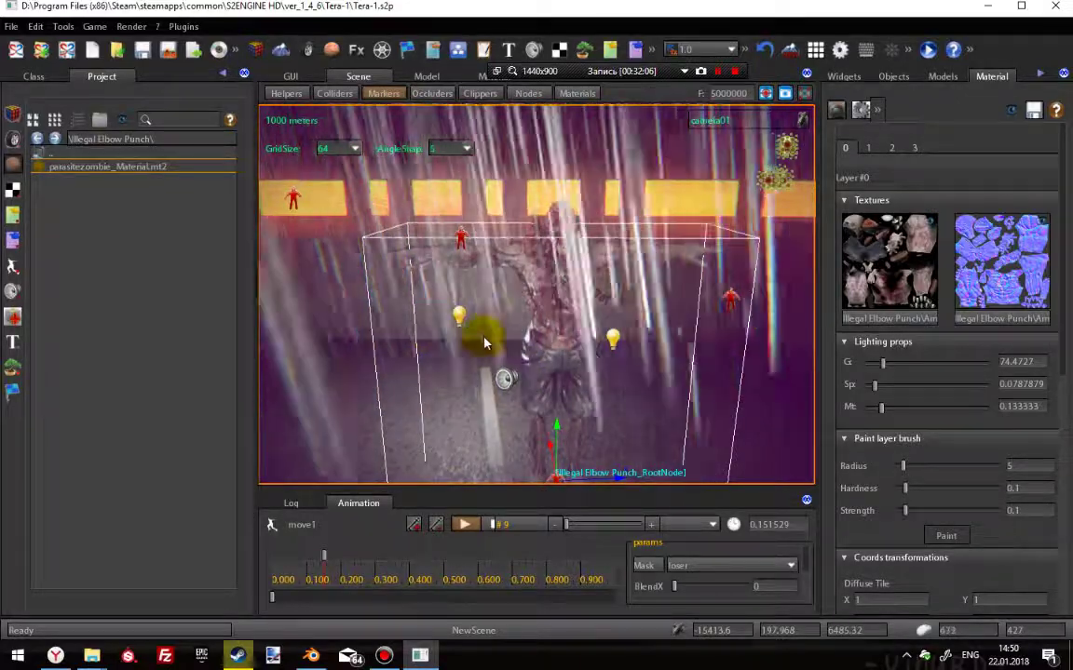
{"action": "left_click_drag", "start_coordinate": [550, 292], "coordinate": [575, 262]}
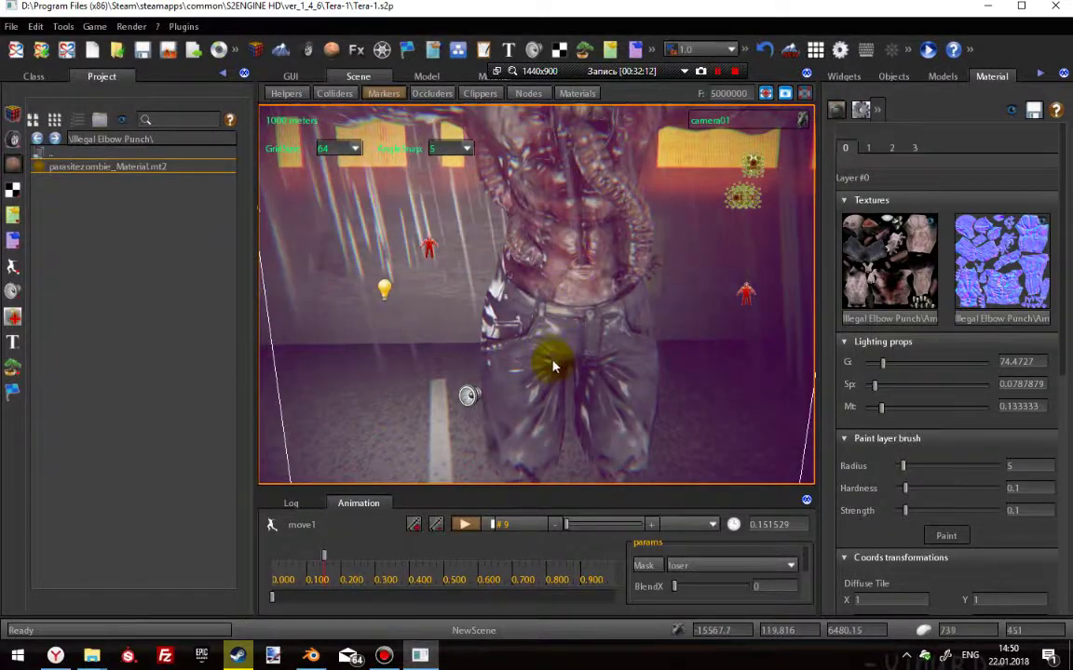
{"action": "left_click_drag", "start_coordinate": [553, 366], "coordinate": [589, 438]}
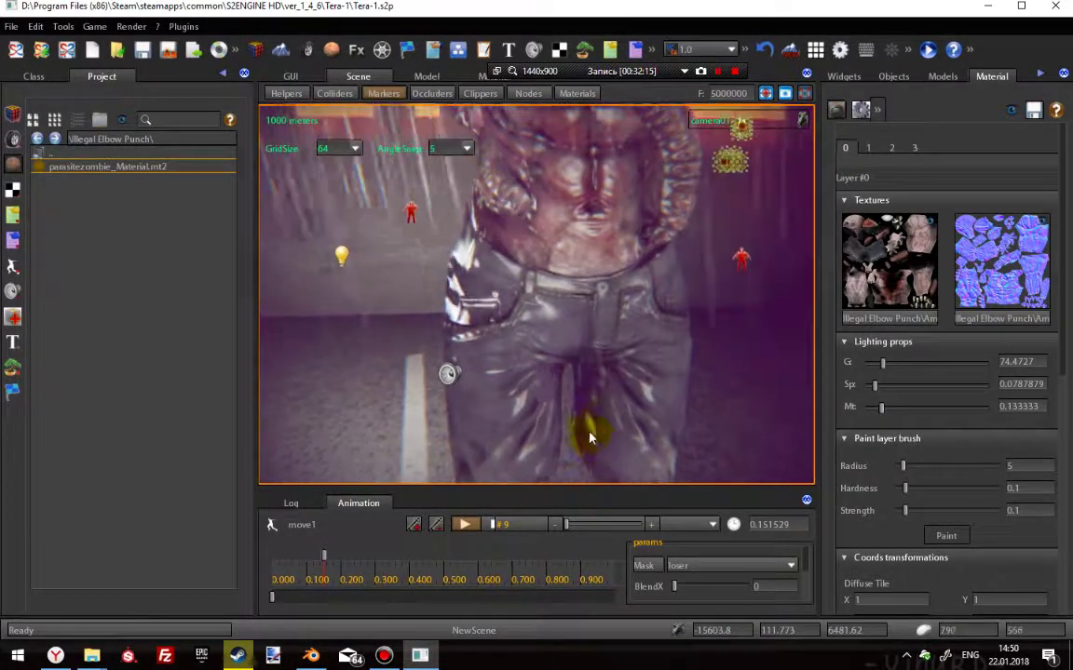
{"action": "left_click", "coordinate": [943, 77]}
{"action": "left_click", "coordinate": [991, 76]}
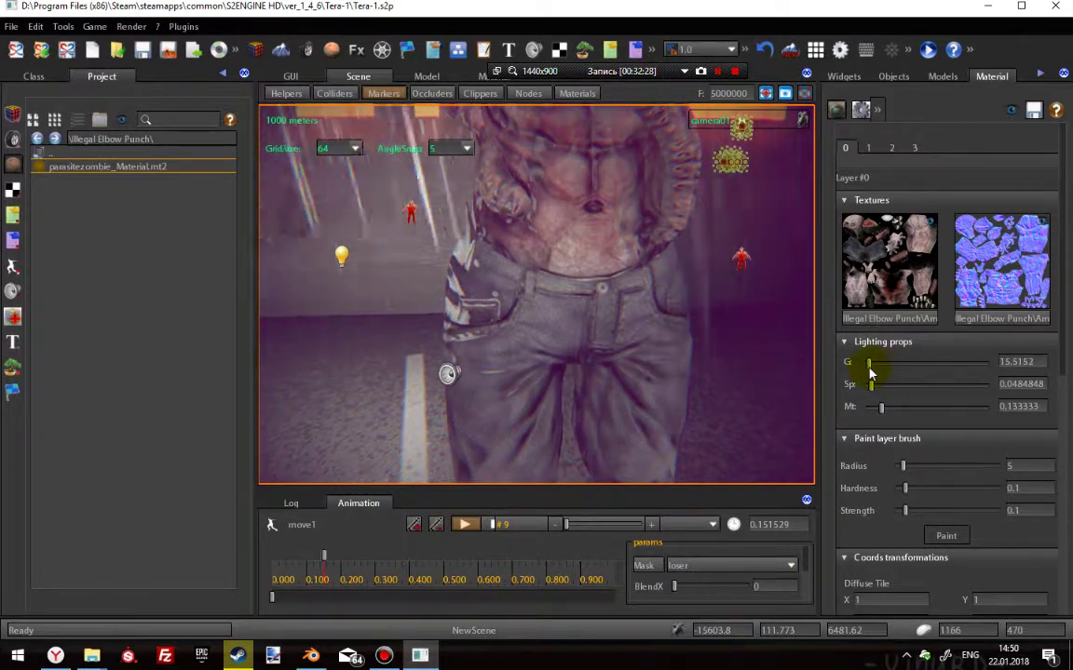
{"action": "scroll", "coordinate": [587, 335], "scroll_direction": "down", "scroll_amount": 5}
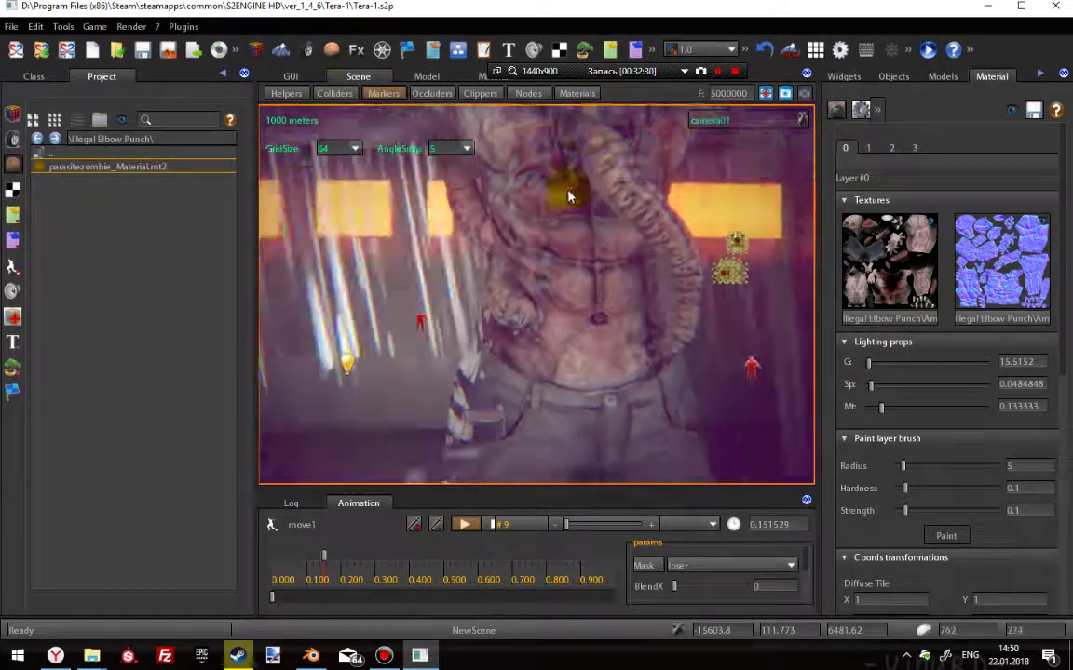
{"action": "scroll", "coordinate": [559, 326], "scroll_direction": "up", "scroll_amount": 5}
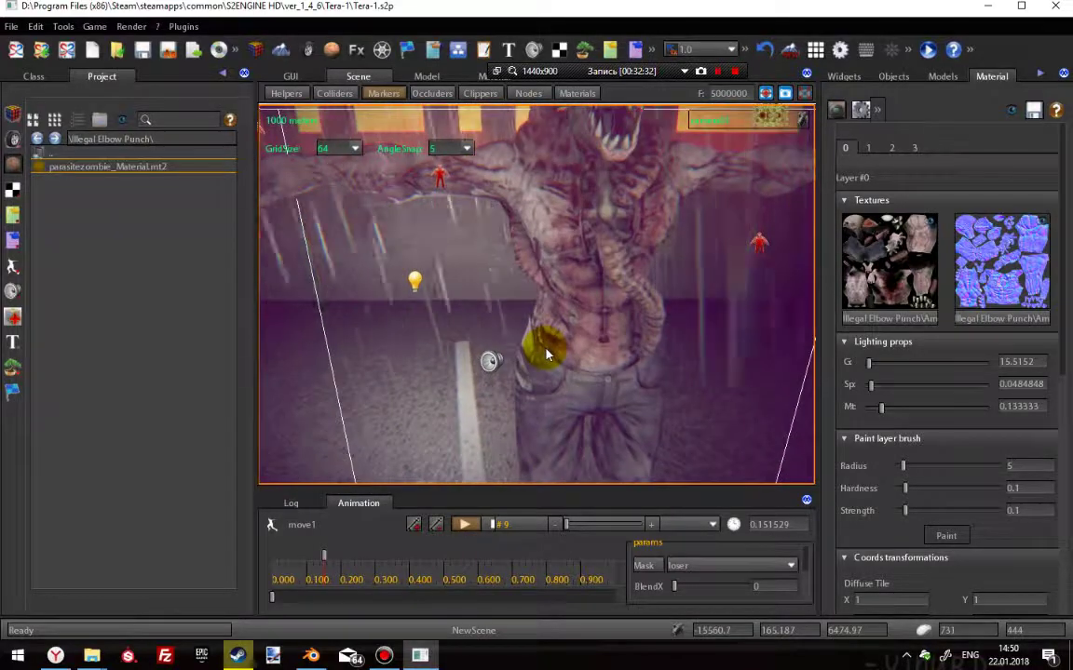
Try Sp at 1 on the character's material, then reduce Sp to 0.0242424.
{"action": "left_click_drag", "start_coordinate": [872, 386], "coordinate": [985, 384]}
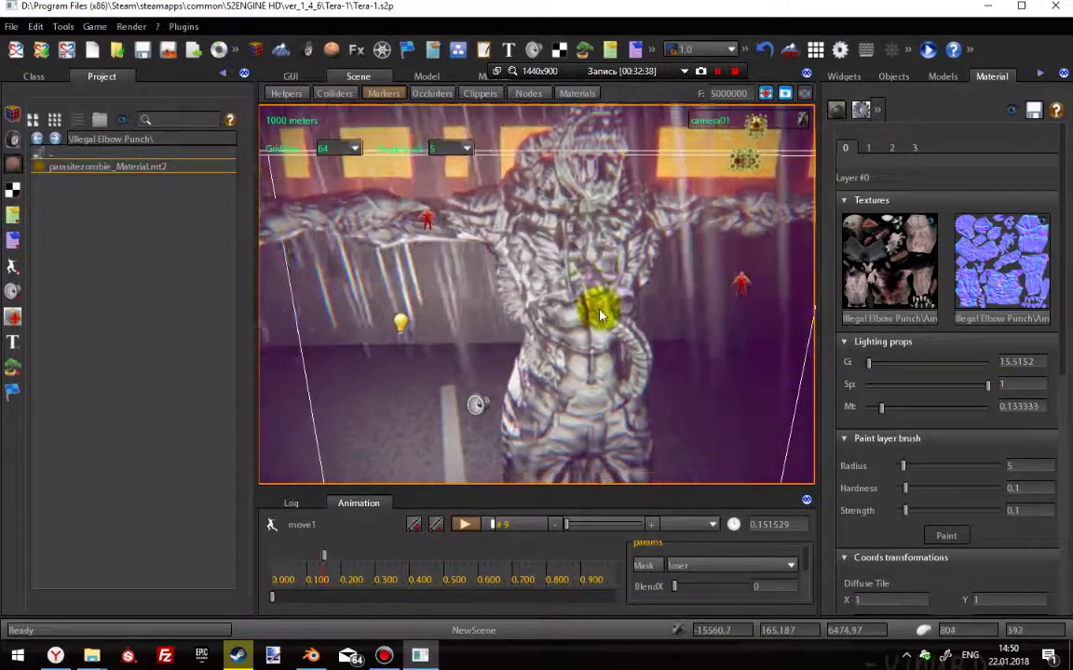
{"action": "left_click", "coordinate": [992, 386]}
{"action": "left_click_drag", "start_coordinate": [929, 398], "coordinate": [870, 400]}
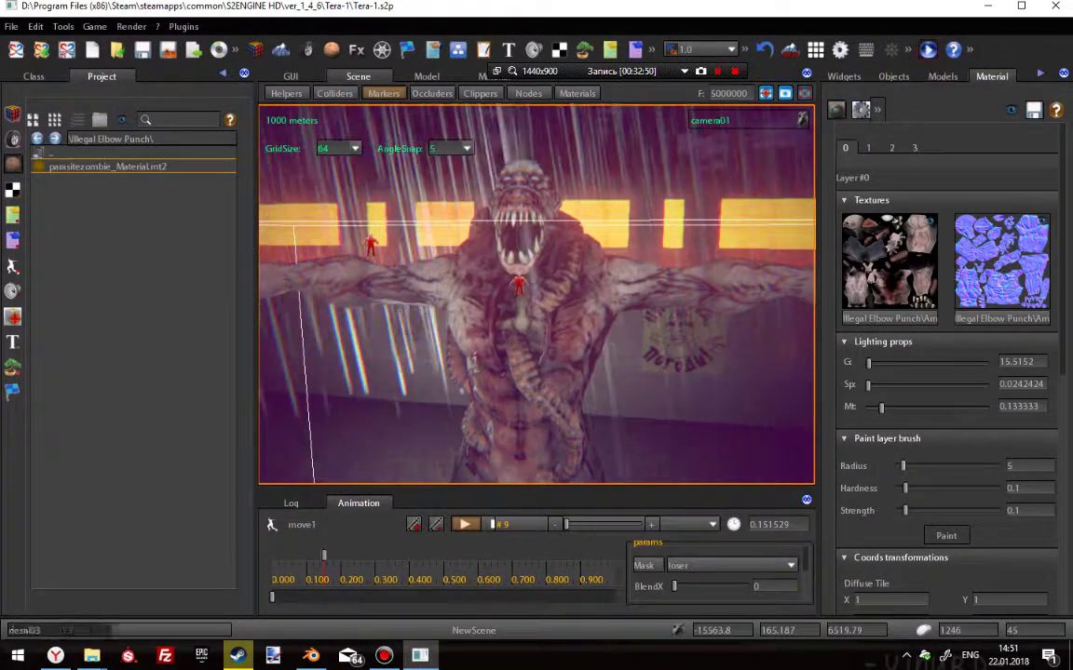
Run the game and walk the player up to the Illegal Elbow Punch character to check its material, then stop the game.
{"action": "left_click", "coordinate": [929, 49]}
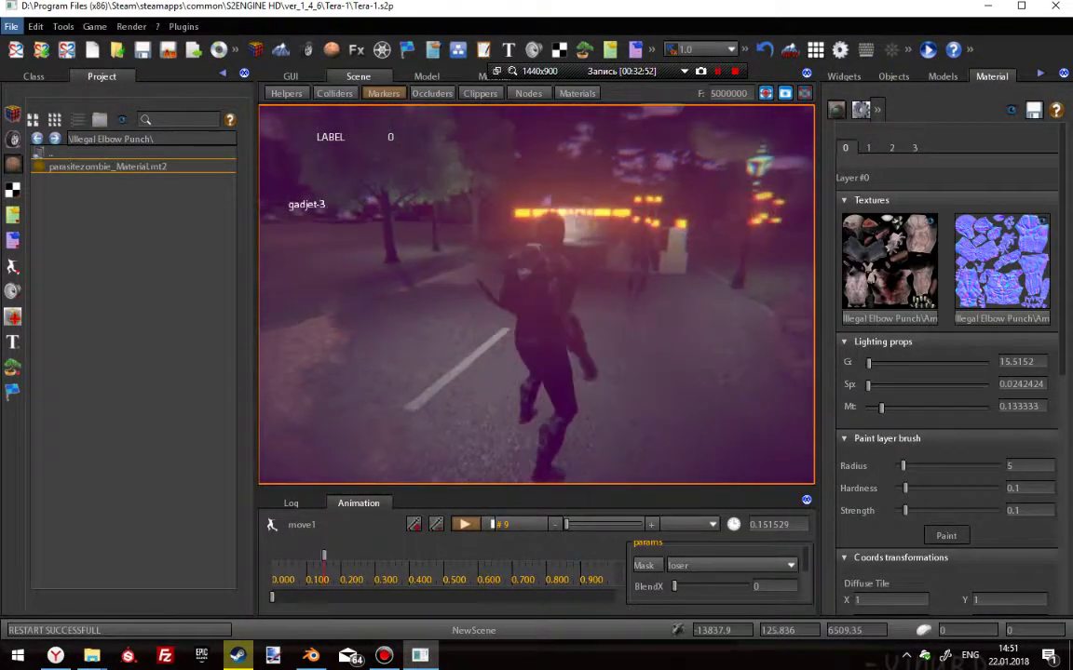
{"action": "key", "text": "w"}
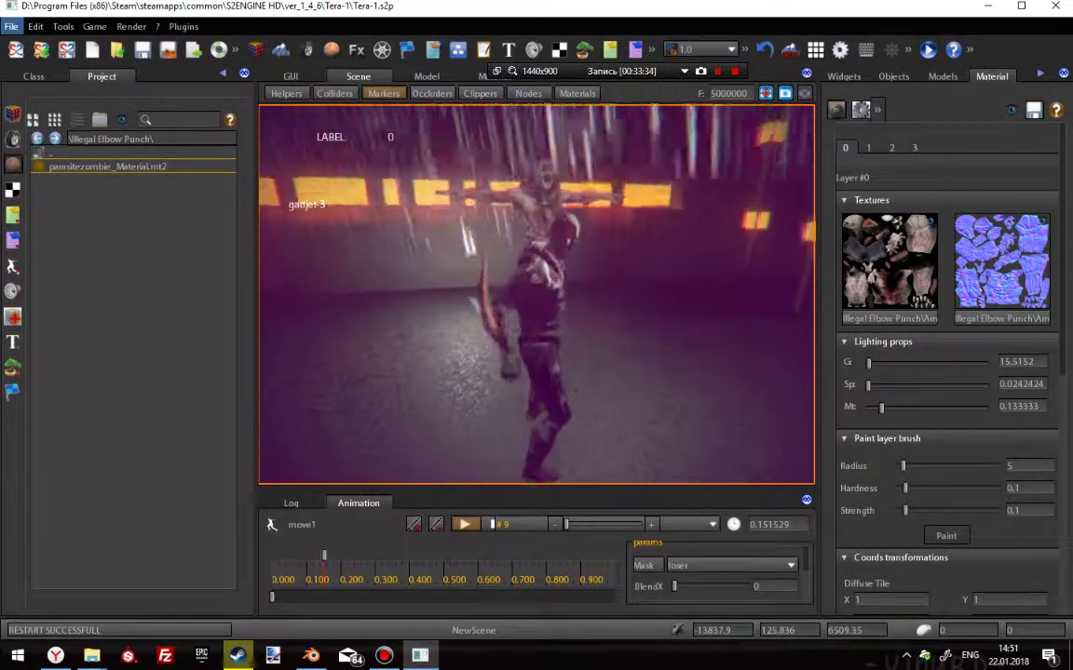
{"action": "key", "text": "Escape"}
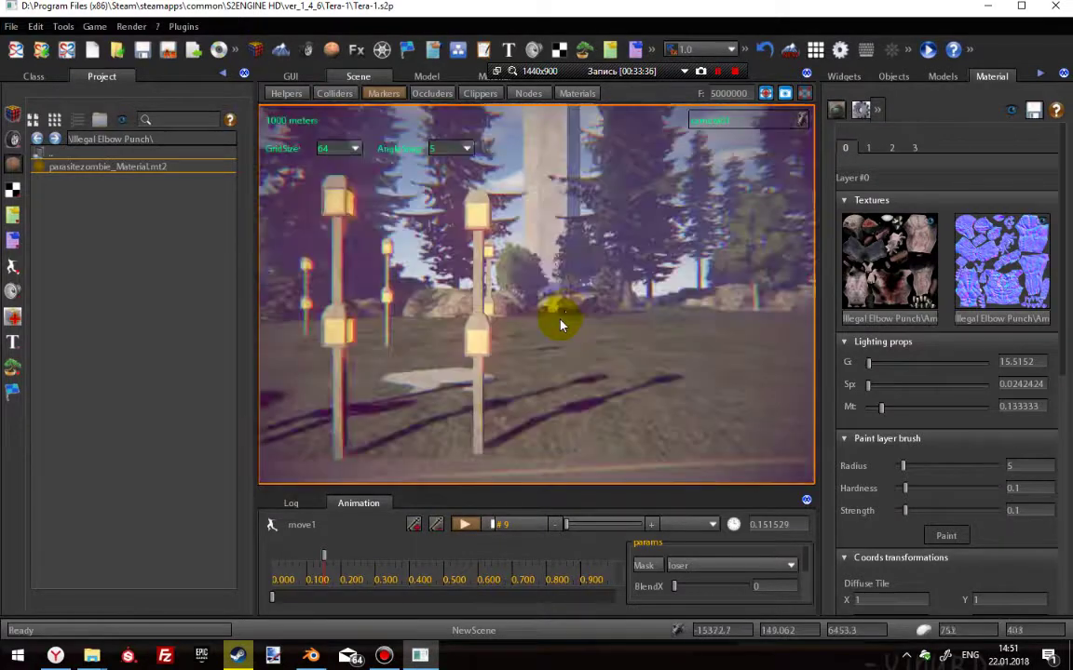
Assign Illegal Elbow Punch_mixamo.com.an2 as the animation of the Illegal Elbow Punch character.
{"action": "right_click_drag", "start_coordinate": [655, 275], "coordinate": [557, 355]}
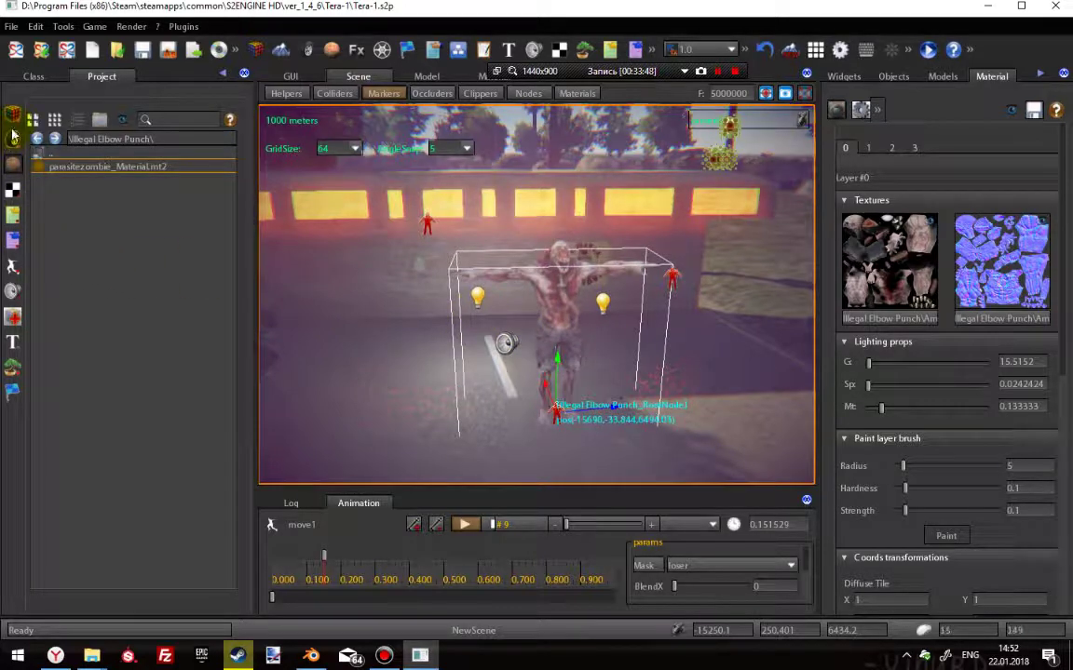
{"action": "left_click", "coordinate": [33, 77]}
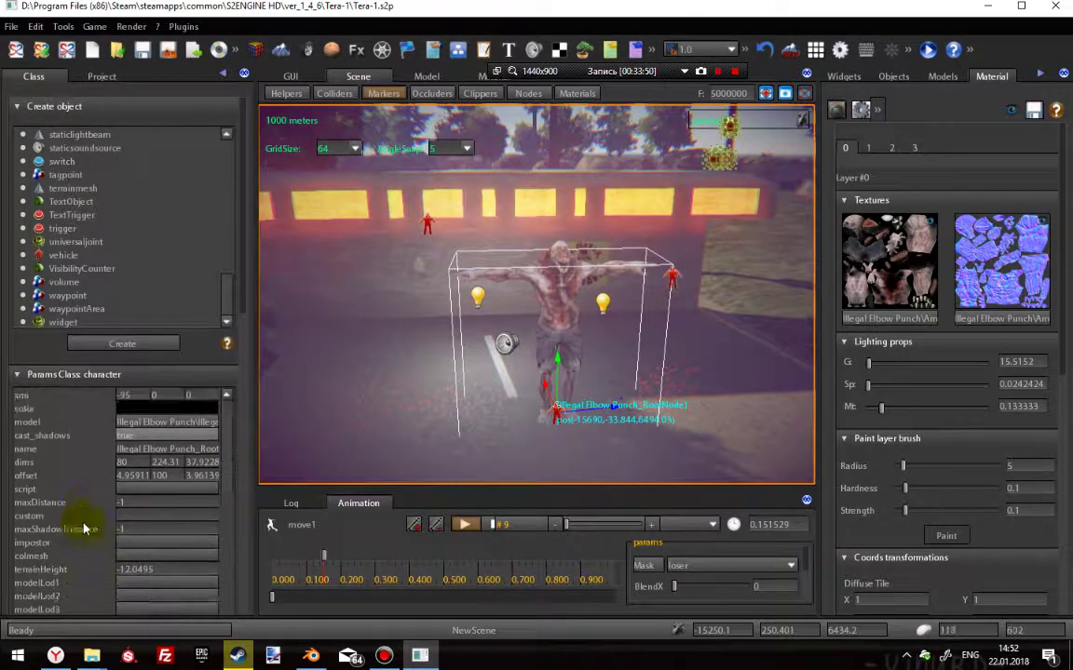
{"action": "scroll", "coordinate": [84, 529], "scroll_direction": "down", "scroll_amount": 10}
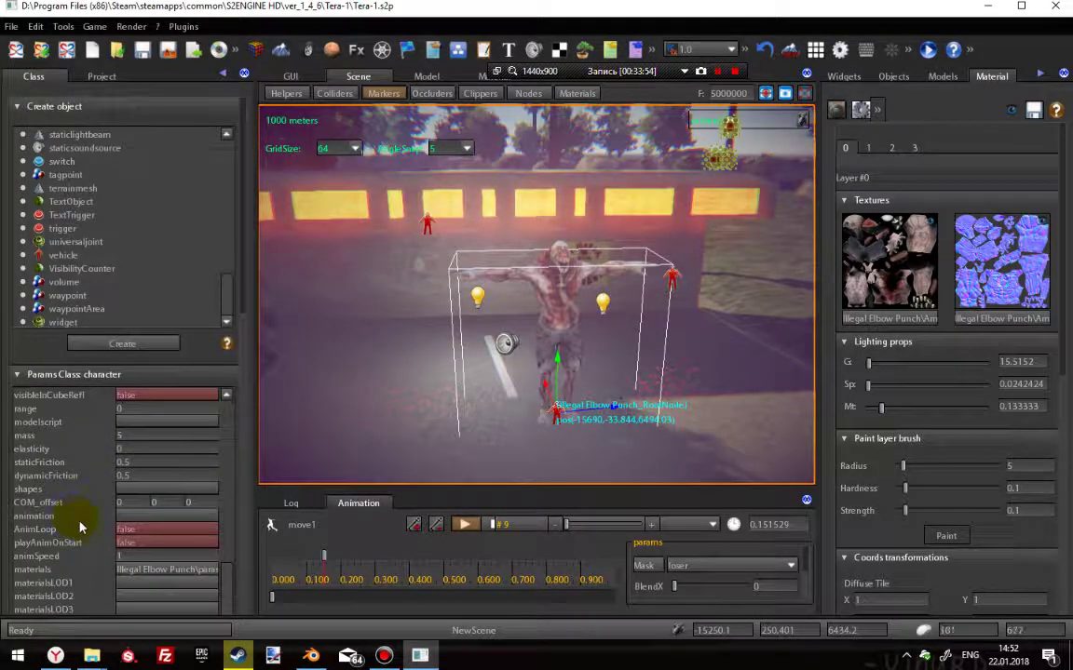
{"action": "left_click", "coordinate": [159, 516]}
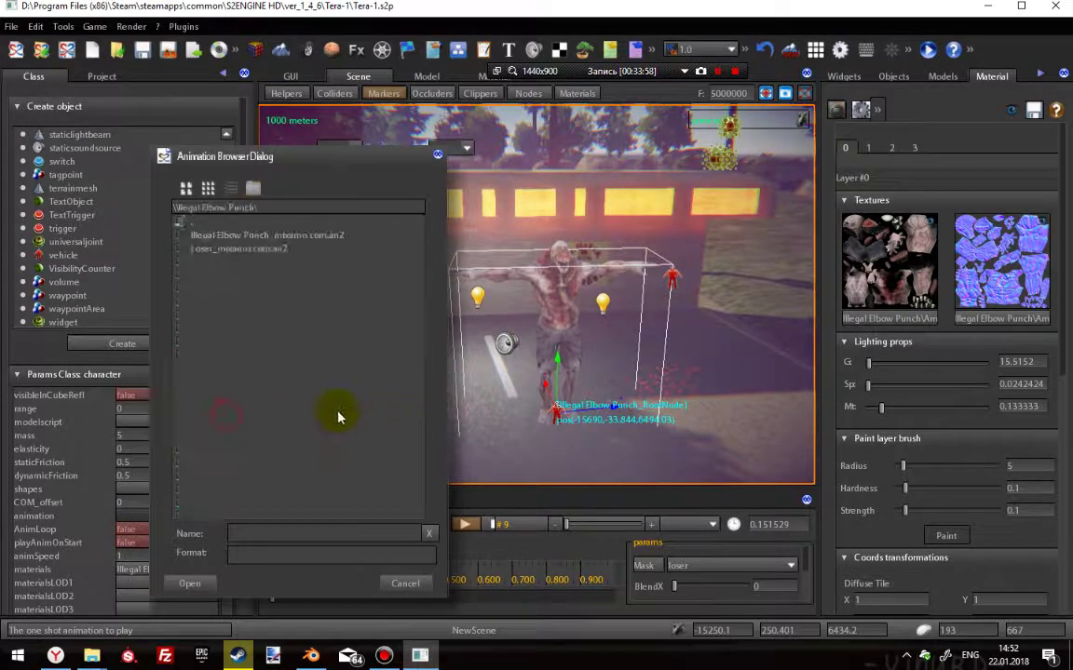
{"action": "left_click", "coordinate": [189, 585]}
Set playAnimOnStart and AnimLoop to true for the Illegal Elbow Punch character and apply the parameters.
{"action": "left_click", "coordinate": [147, 543]}
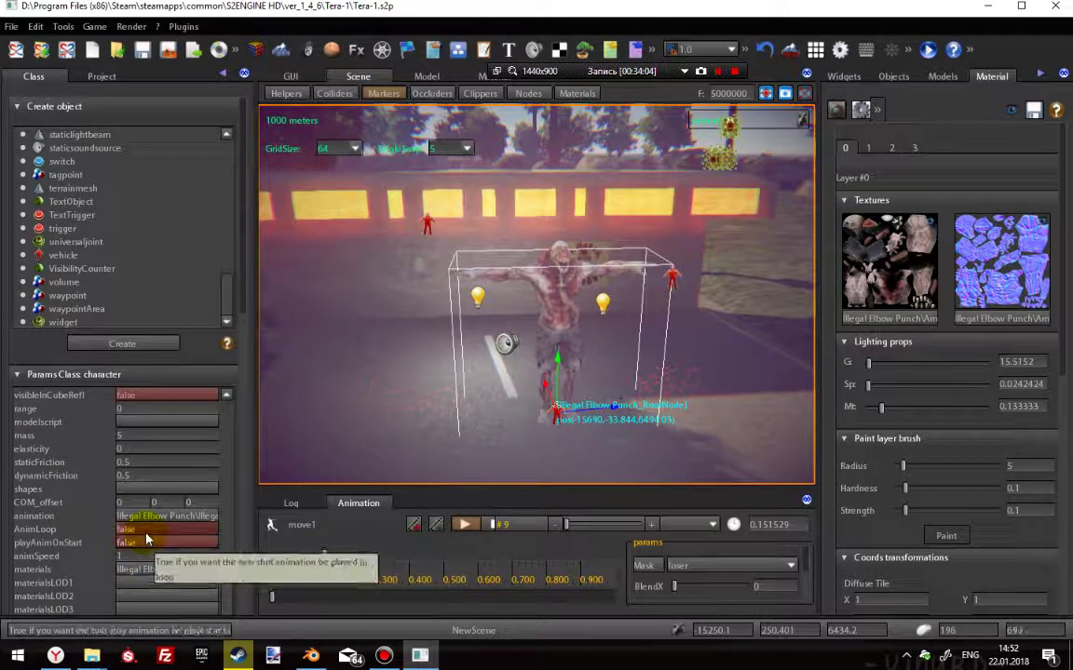
{"action": "left_click", "coordinate": [139, 529]}
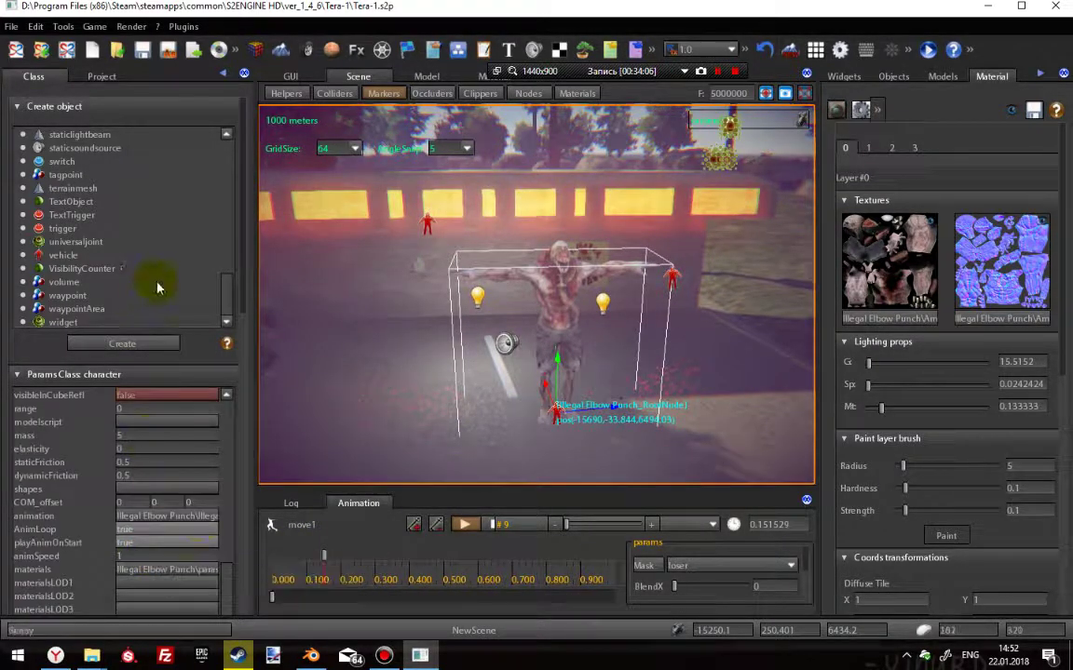
{"action": "scroll", "coordinate": [244, 306], "scroll_direction": "down", "scroll_amount": 5}
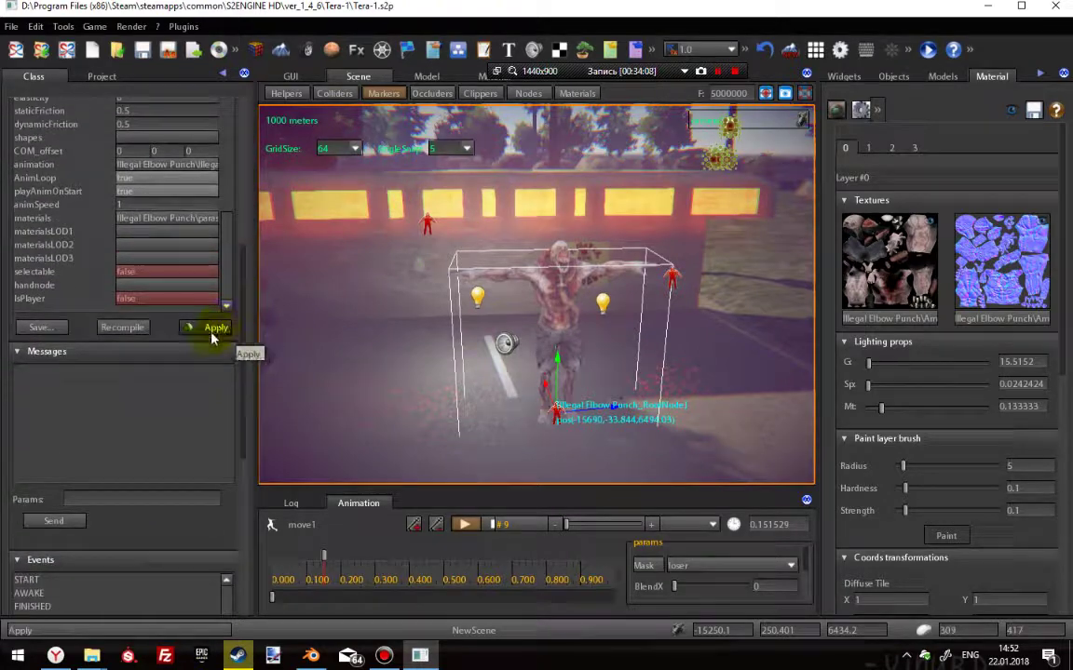
{"action": "right_click_drag", "start_coordinate": [489, 316], "coordinate": [545, 298]}
{"action": "scroll", "coordinate": [543, 298], "scroll_direction": "down", "scroll_amount": 3}
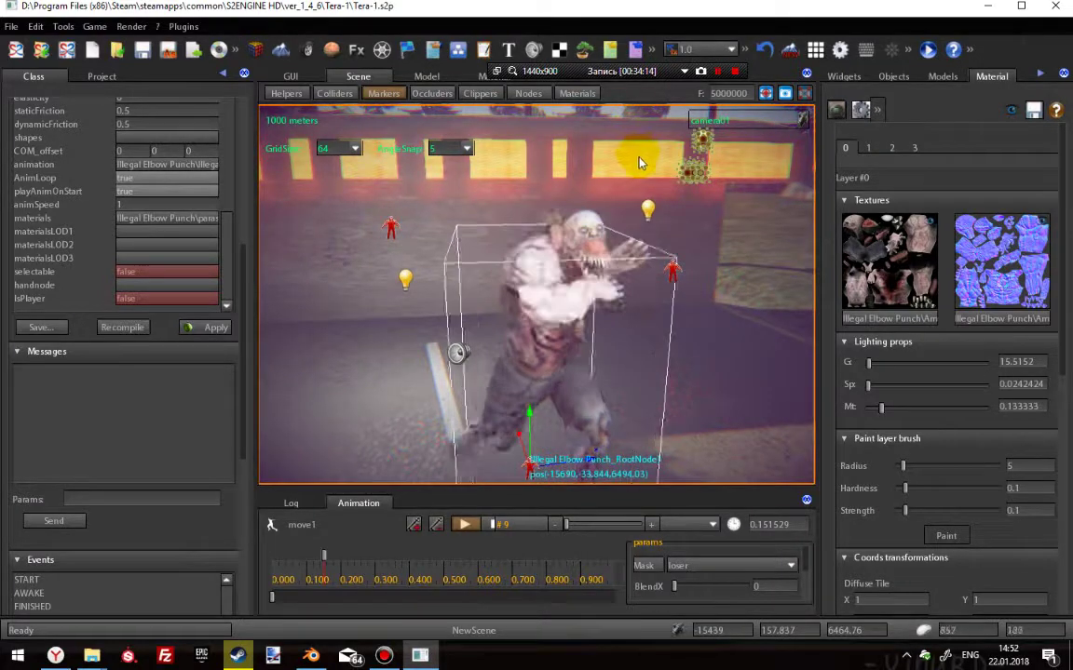
{"action": "left_click", "coordinate": [192, 329]}
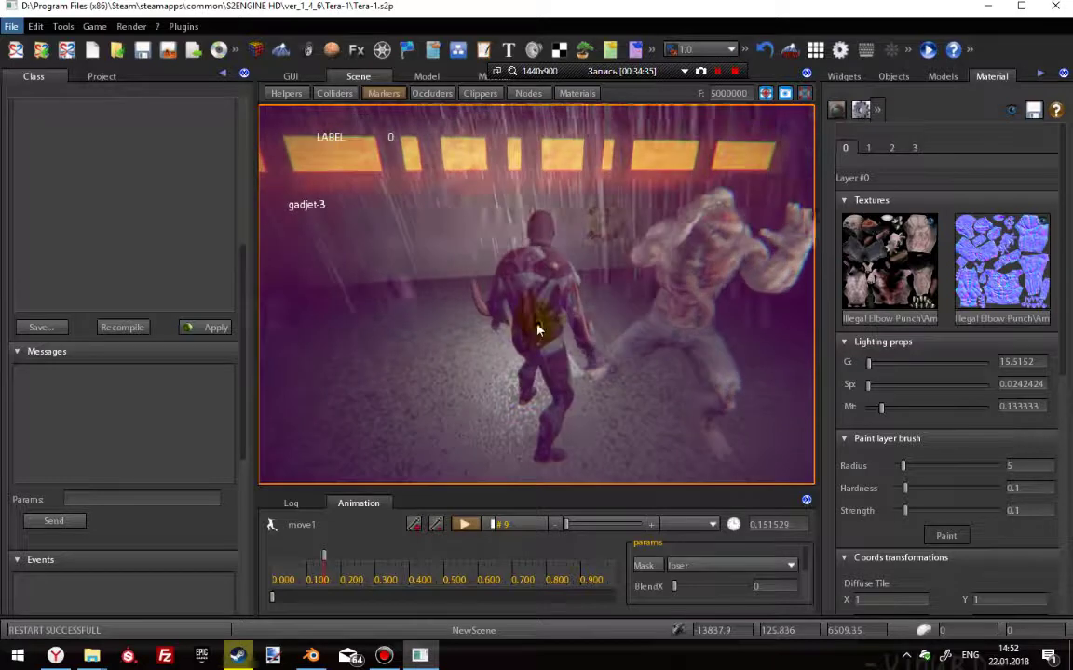
End the game test and examine the animated character in front of the lit building from the road and from close up.
{"action": "key", "text": "Escape"}
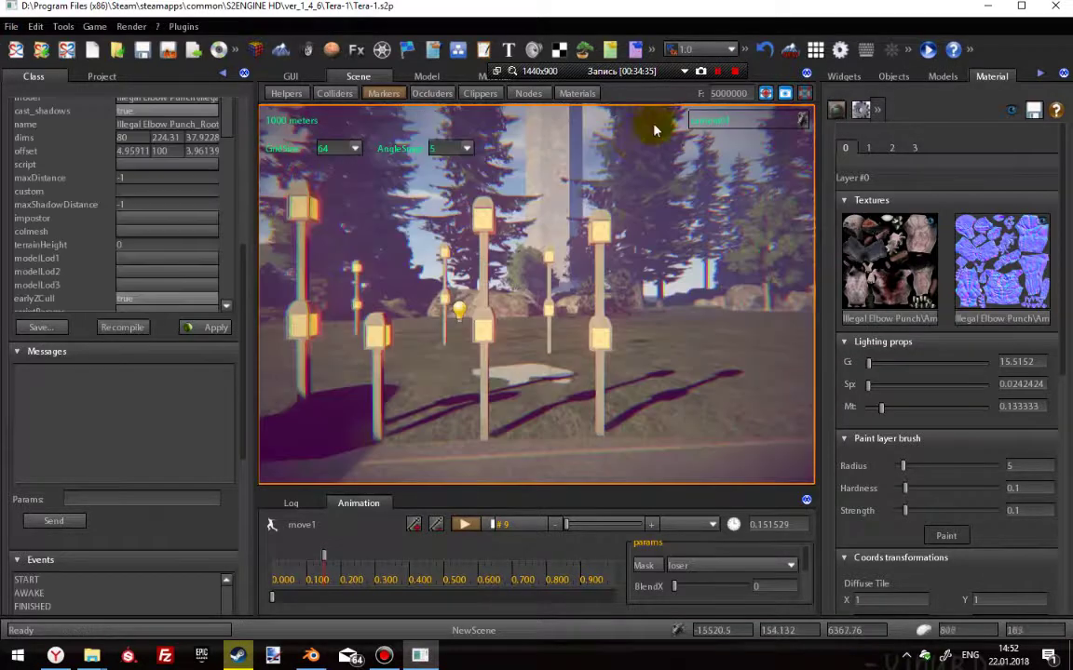
{"action": "left_click", "coordinate": [717, 71]}
{"action": "right_click_drag", "start_coordinate": [708, 294], "coordinate": [745, 345]}
{"action": "right_click_drag", "start_coordinate": [660, 329], "coordinate": [603, 239]}
{"action": "left_click", "coordinate": [597, 136]}
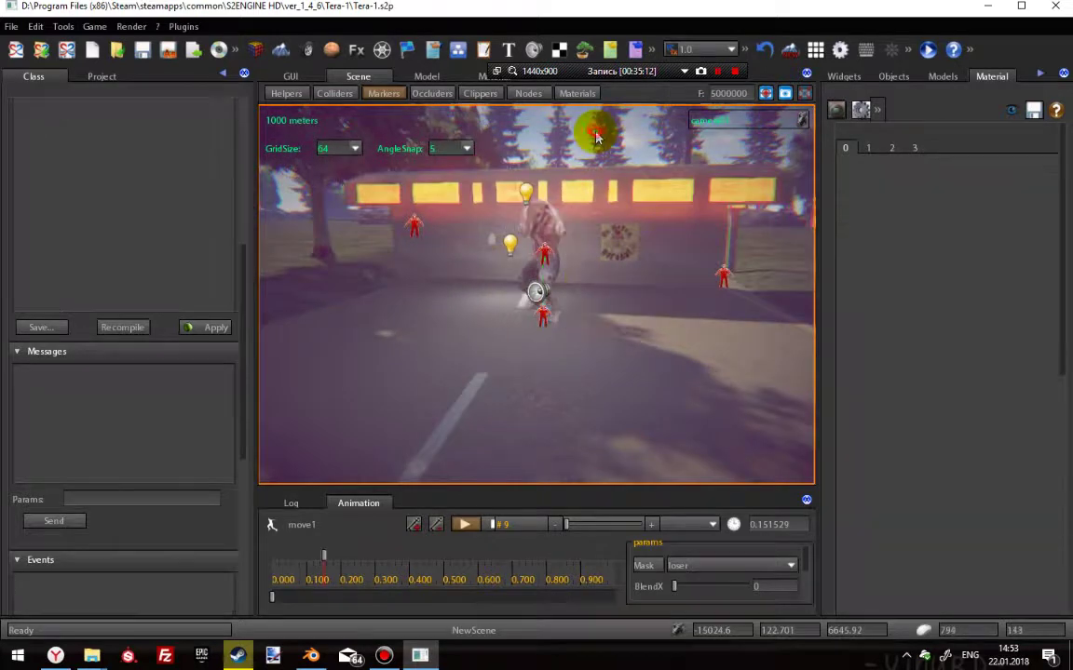
{"action": "right_click_drag", "start_coordinate": [565, 304], "coordinate": [575, 280]}
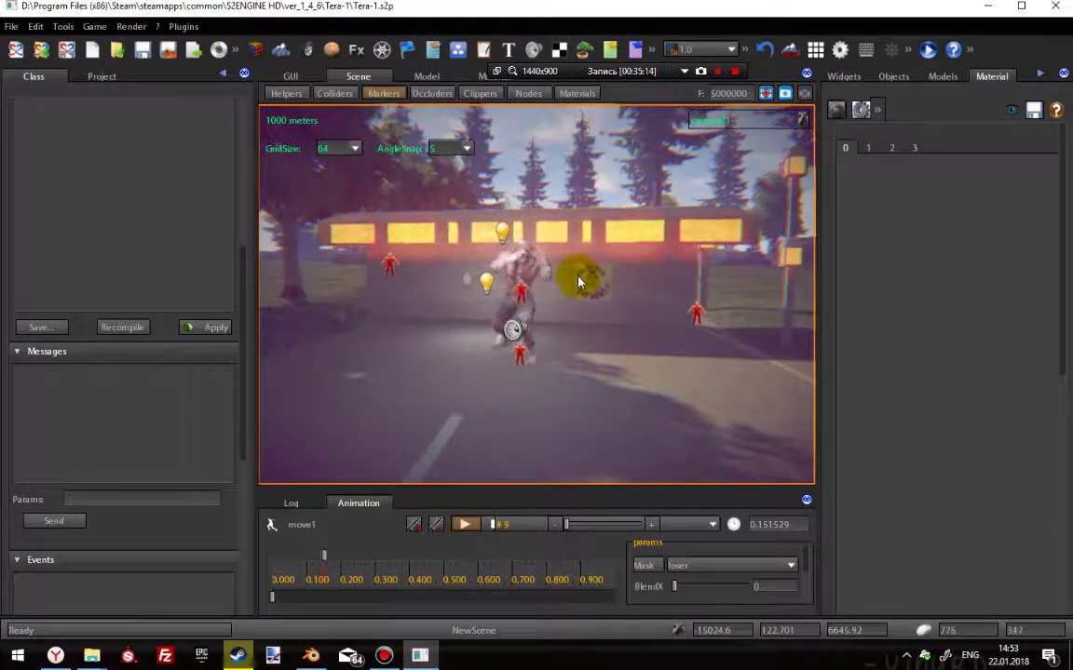
{"action": "right_click_drag", "start_coordinate": [451, 266], "coordinate": [547, 384]}
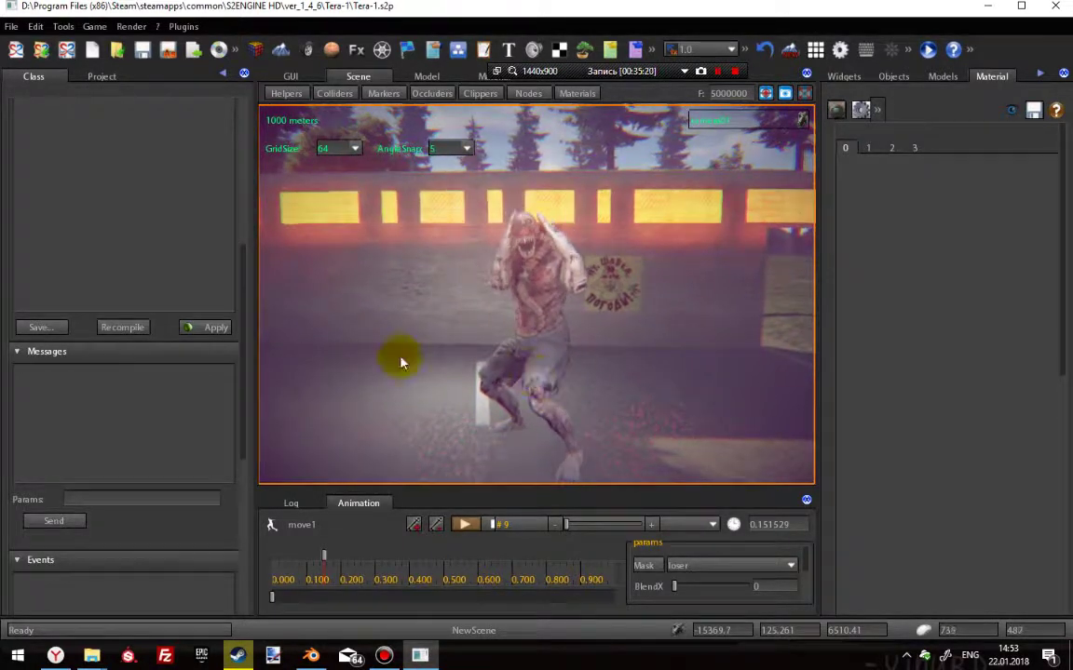
Move the Illegal Elbow Punch character away from the wall to about -15740.7, -17.6071, 6494.14.
{"action": "left_click", "coordinate": [534, 321]}
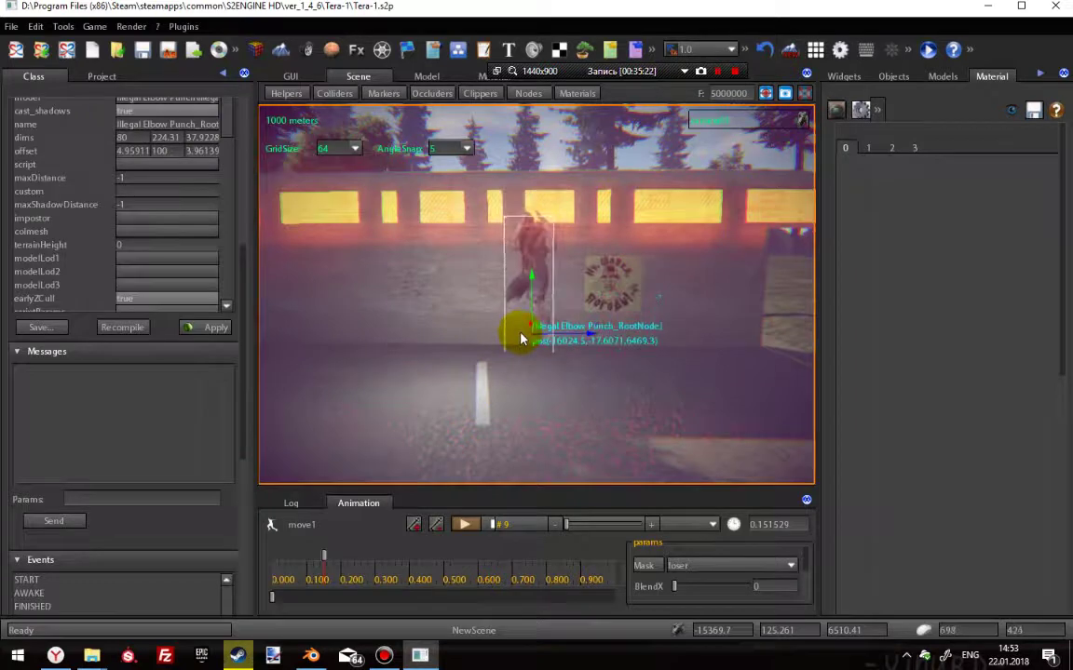
{"action": "right_click_drag", "start_coordinate": [493, 351], "coordinate": [498, 377]}
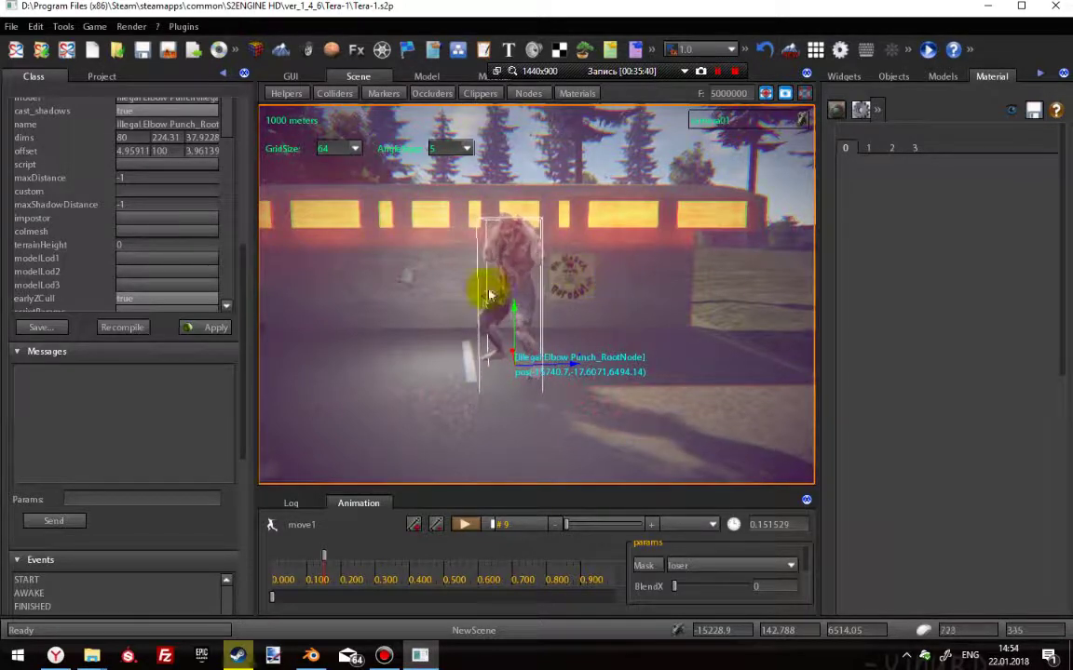
{"action": "left_click_drag", "start_coordinate": [244, 306], "coordinate": [256, 197]}
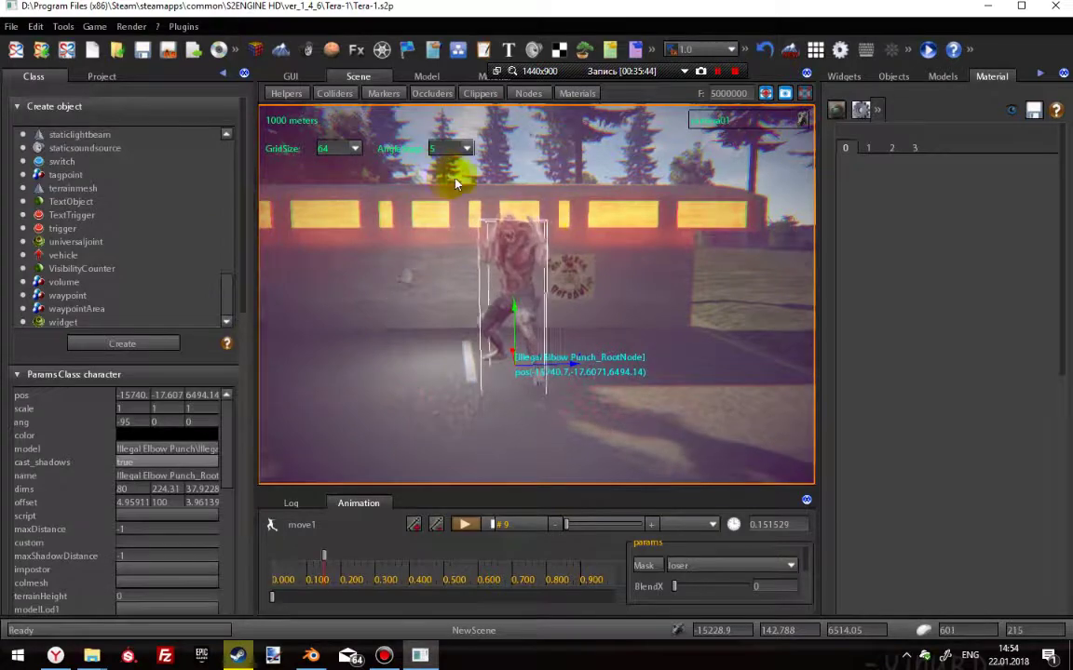
Fly around the map at camera speed 11.6667 and examine the scene from above, returning to the road with the characters.
{"action": "right_click_drag", "start_coordinate": [622, 239], "coordinate": [627, 133]}
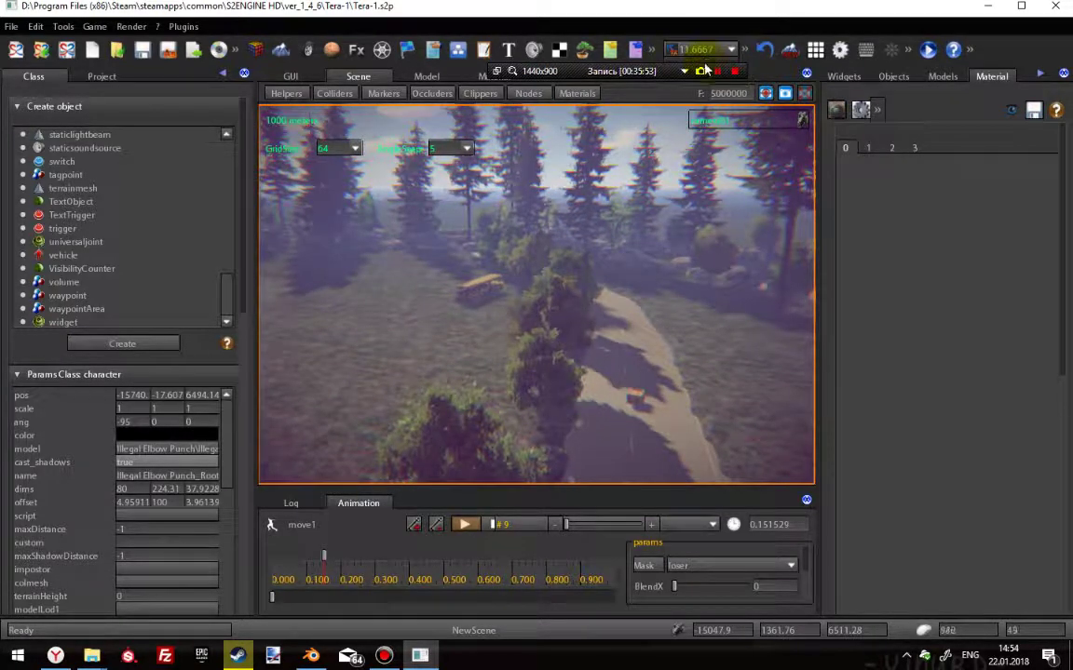
{"action": "right_click_drag", "start_coordinate": [575, 298], "coordinate": [533, 362]}
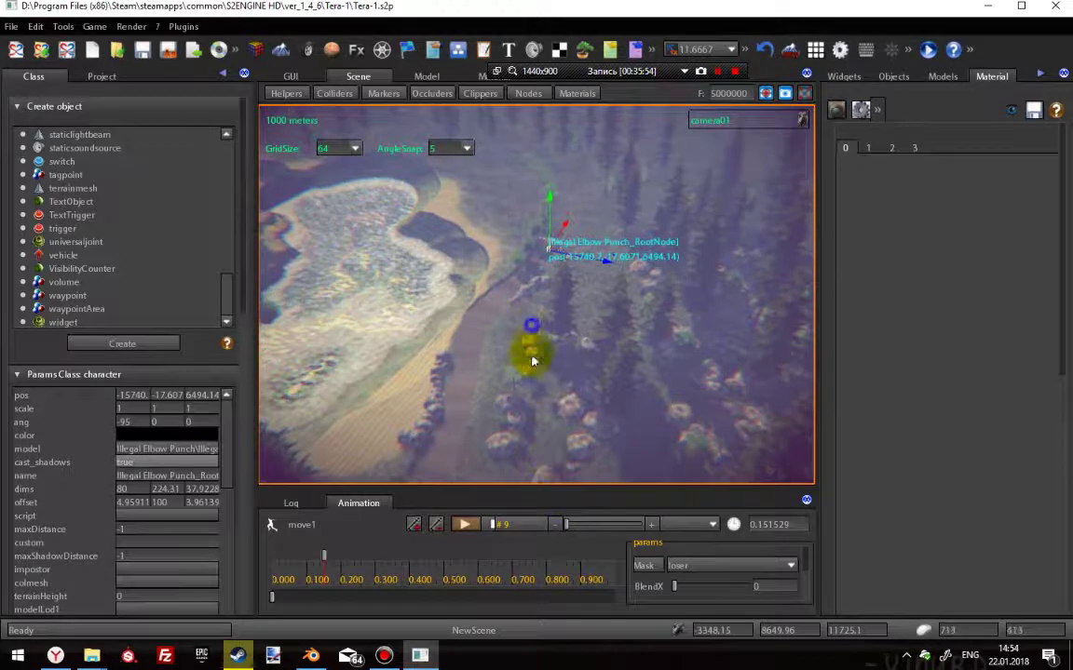
{"action": "scroll", "coordinate": [530, 363], "scroll_direction": "up", "scroll_amount": 10}
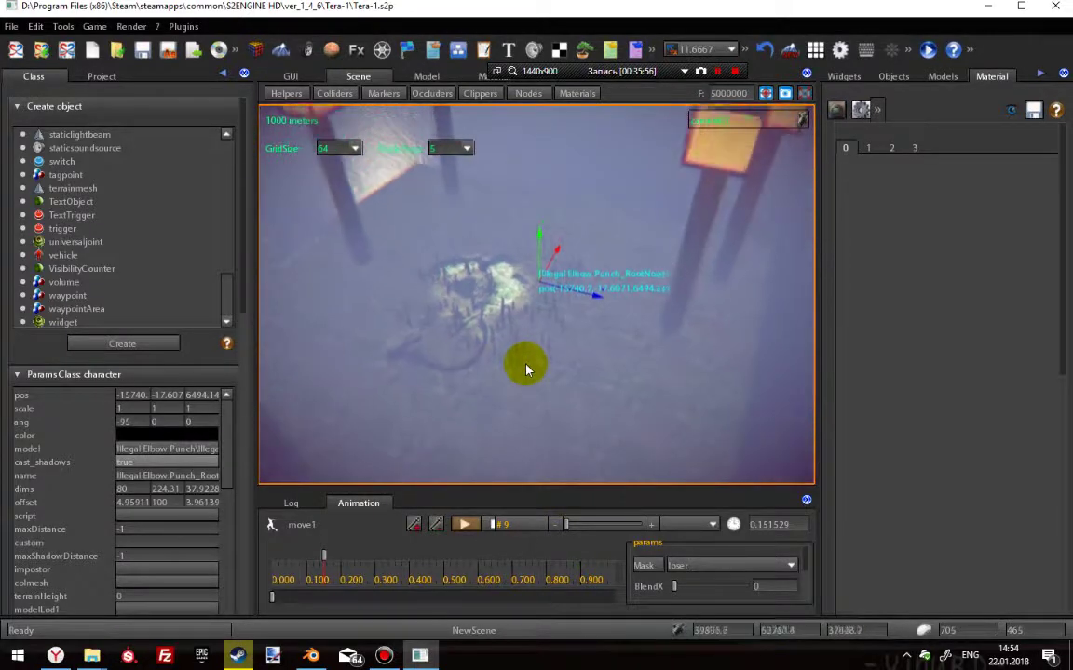
{"action": "scroll", "coordinate": [525, 369], "scroll_direction": "down", "scroll_amount": 5}
{"action": "right_click_drag", "start_coordinate": [491, 388], "coordinate": [547, 238]}
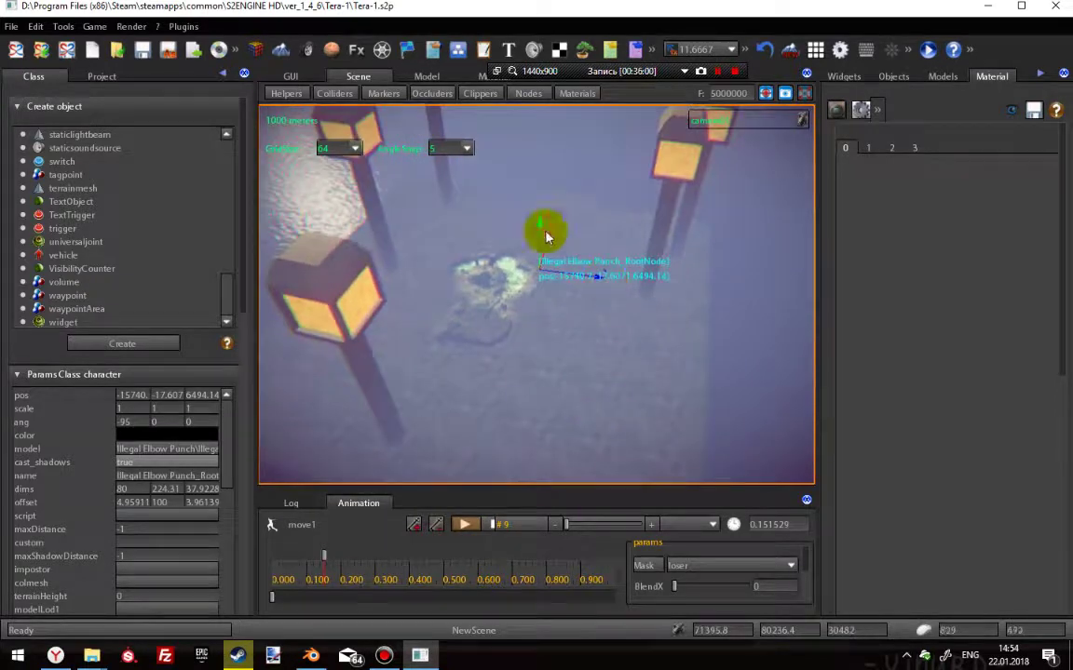
{"action": "right_click_drag", "start_coordinate": [441, 374], "coordinate": [350, 496]}
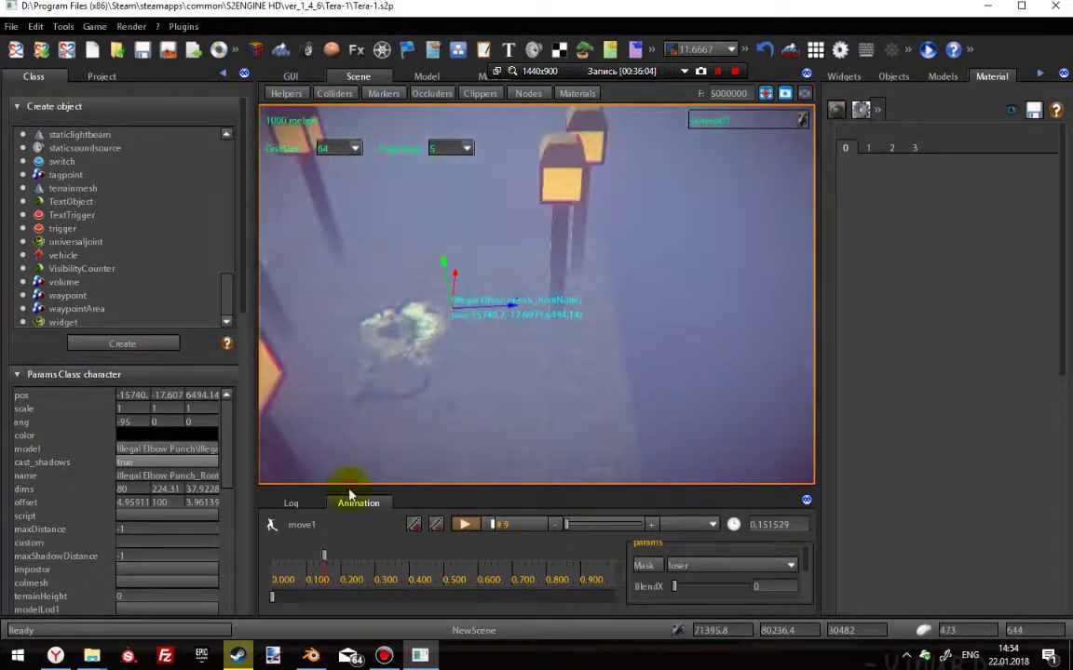
{"action": "right_click_drag", "start_coordinate": [508, 318], "coordinate": [405, 518]}
{"action": "right_click_drag", "start_coordinate": [541, 309], "coordinate": [428, 270]}
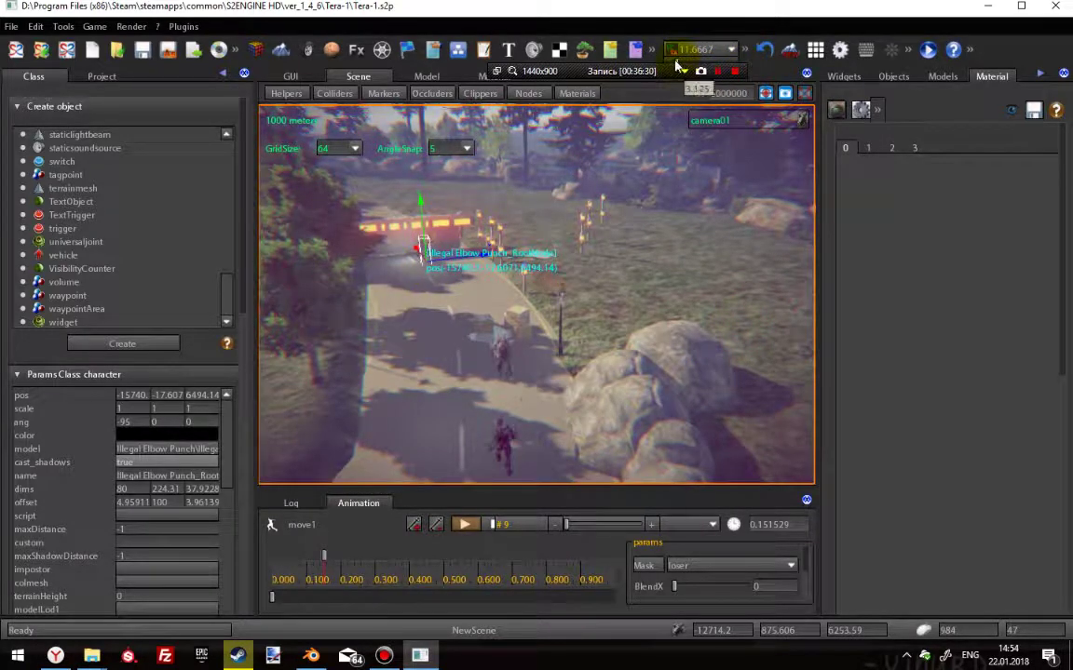
Assign the Walking (1)_mixamo.com.an2 animation to the character on the road near the crates and apply it.
{"action": "right_click_drag", "start_coordinate": [636, 174], "coordinate": [654, 459]}
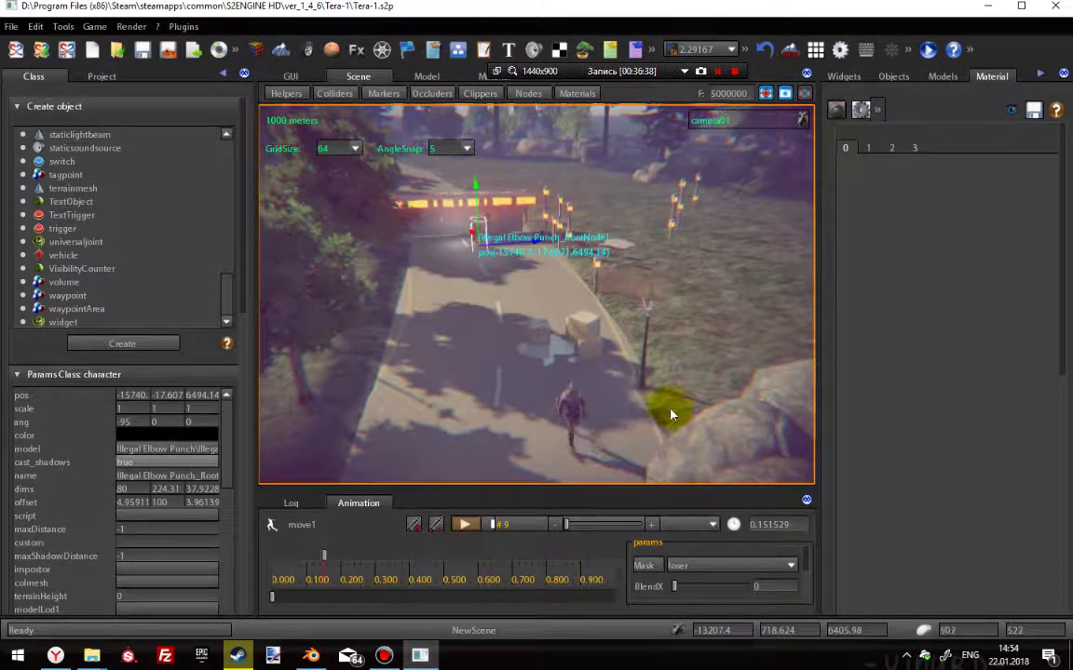
{"action": "left_click", "coordinate": [573, 431]}
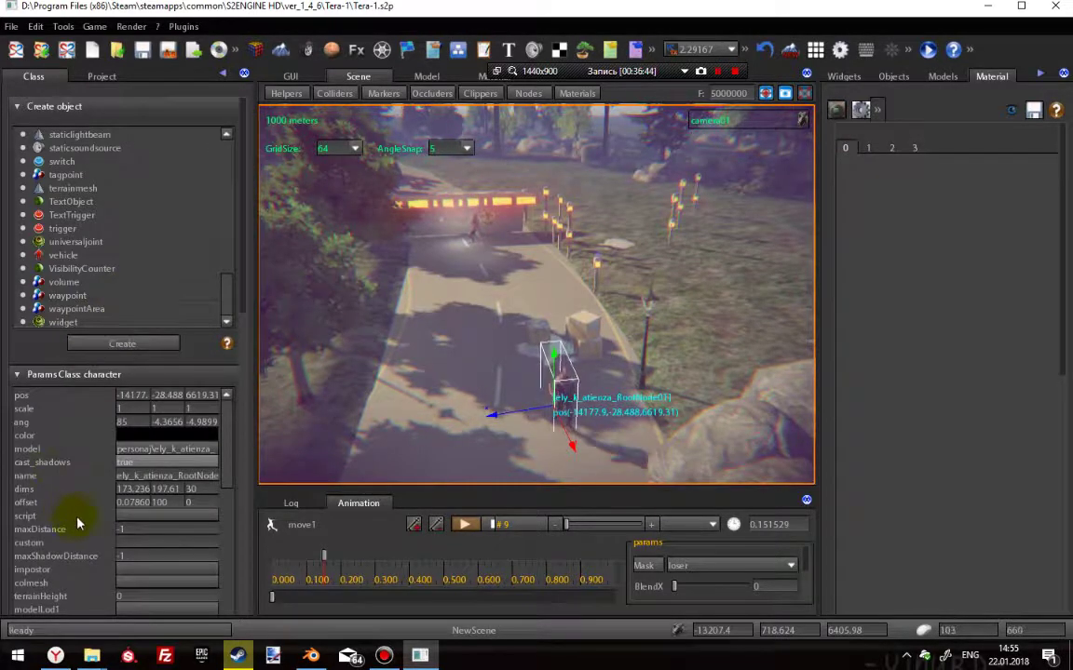
{"action": "scroll", "coordinate": [79, 524], "scroll_direction": "down", "scroll_amount": 10}
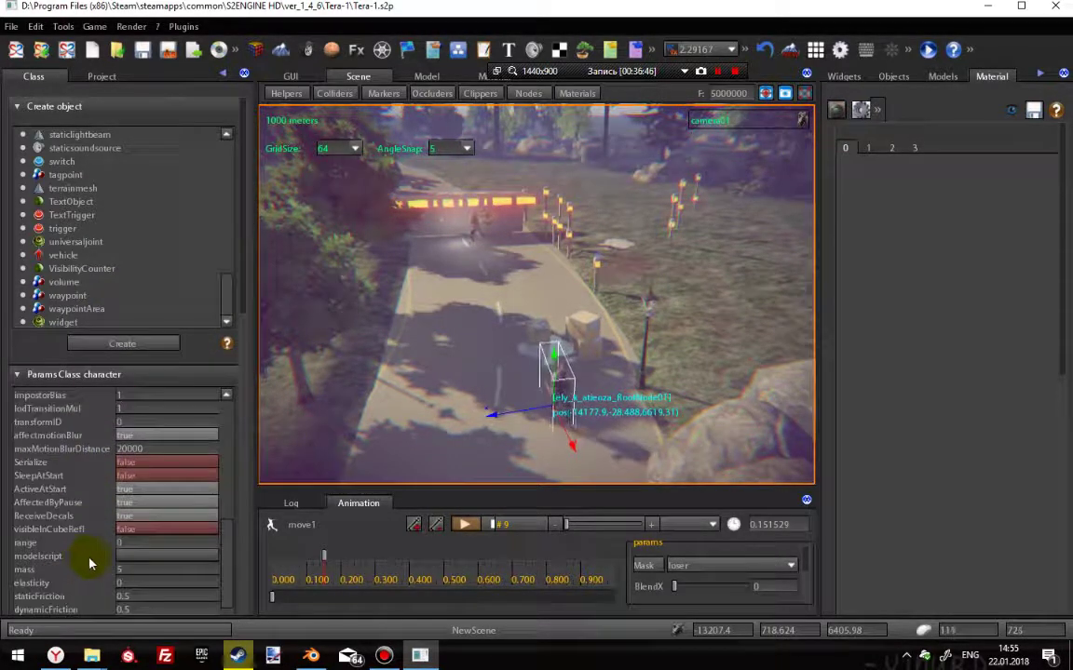
{"action": "scroll", "coordinate": [93, 563], "scroll_direction": "down", "scroll_amount": 5}
{"action": "left_click", "coordinate": [181, 517]}
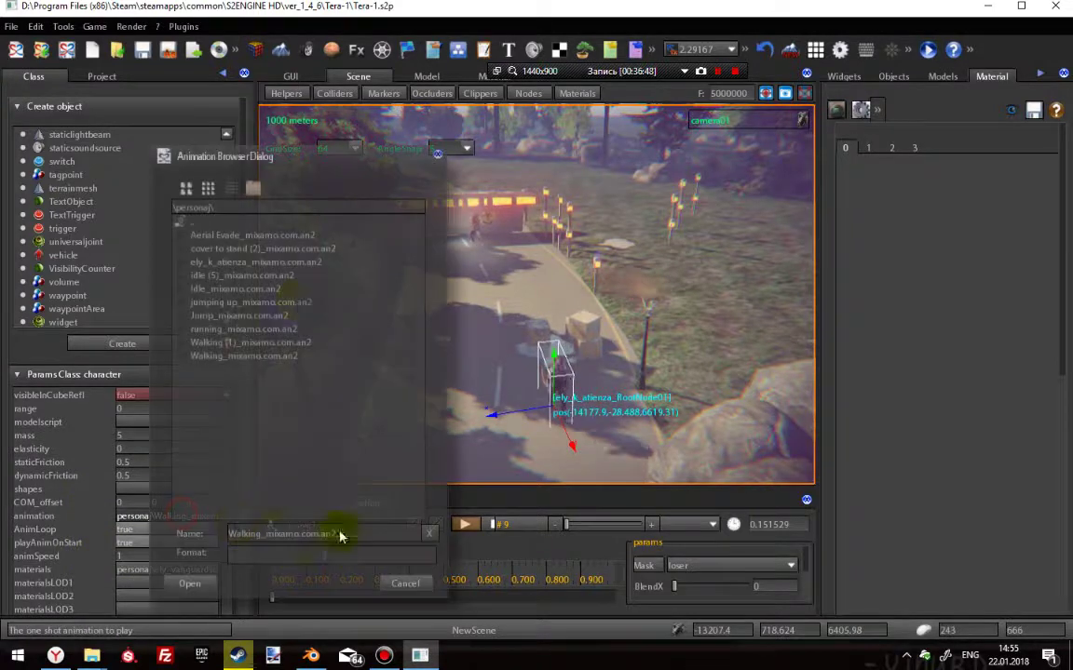
{"action": "left_click", "coordinate": [189, 583]}
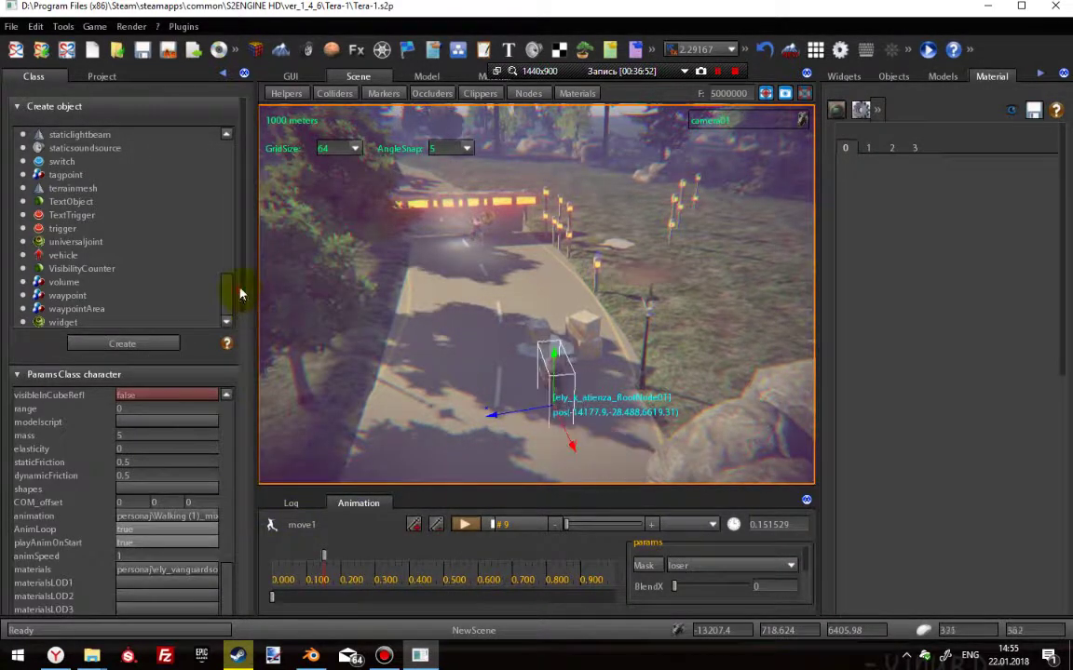
{"action": "left_click_drag", "start_coordinate": [239, 294], "coordinate": [242, 332]}
{"action": "left_click", "coordinate": [214, 402]}
Set the road character's animSpeed to 5.
{"action": "left_click", "coordinate": [630, 365]}
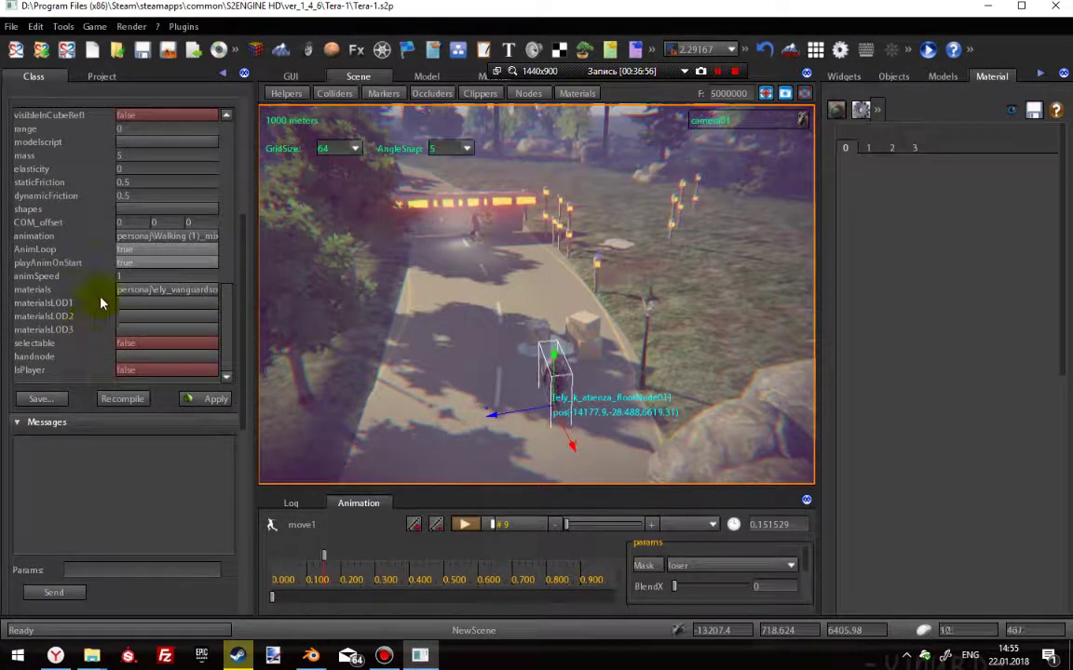
{"action": "left_click", "coordinate": [123, 277]}
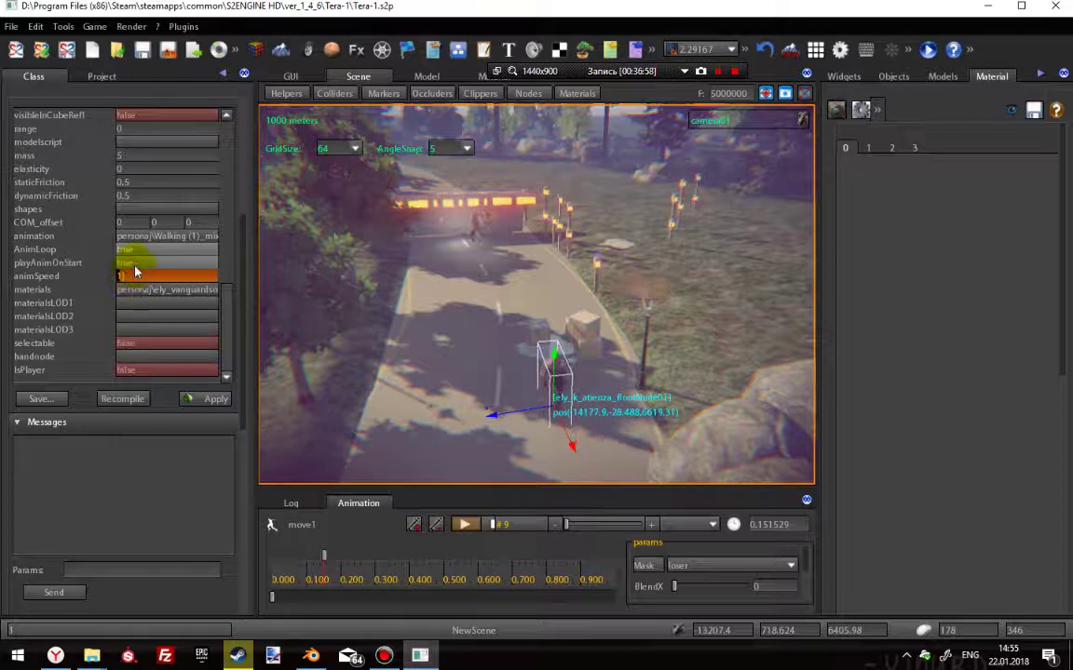
{"action": "key", "text": "Return"}
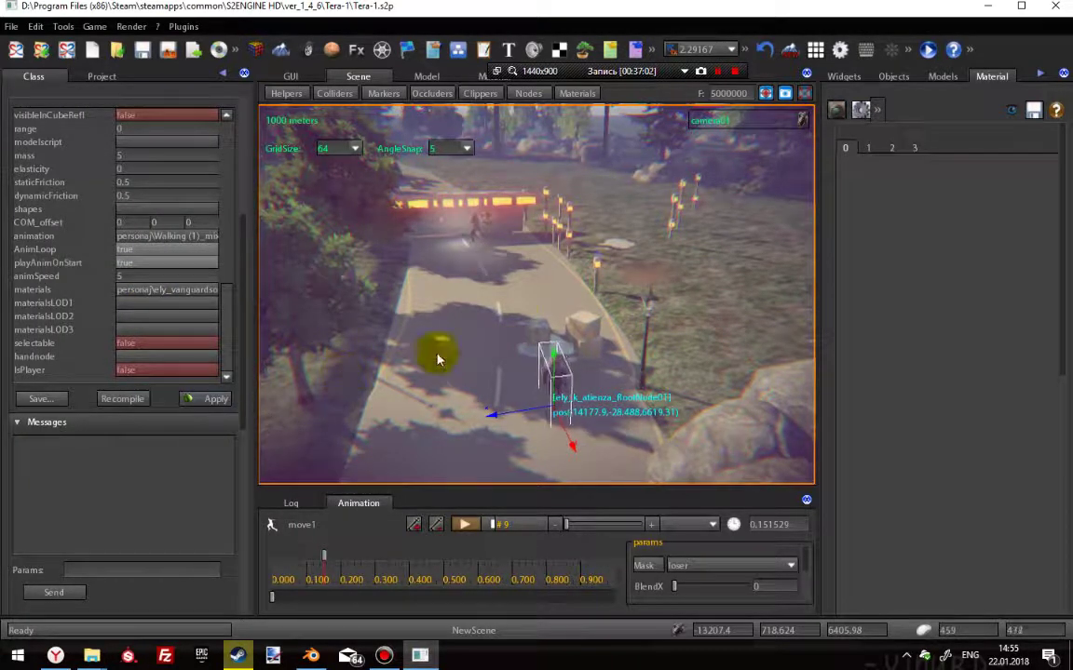
Set the road character's animSpeed to 3 and watch its walking animation from closer up.
{"action": "left_click", "coordinate": [166, 275]}
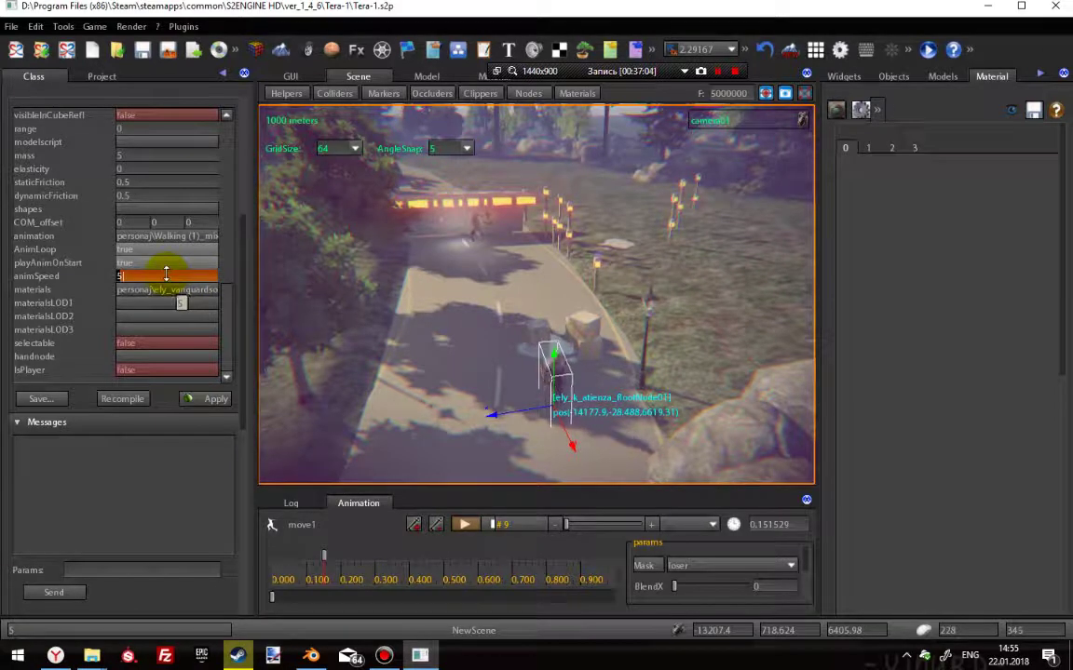
{"action": "type", "text": "3"}
{"action": "key", "text": "Return"}
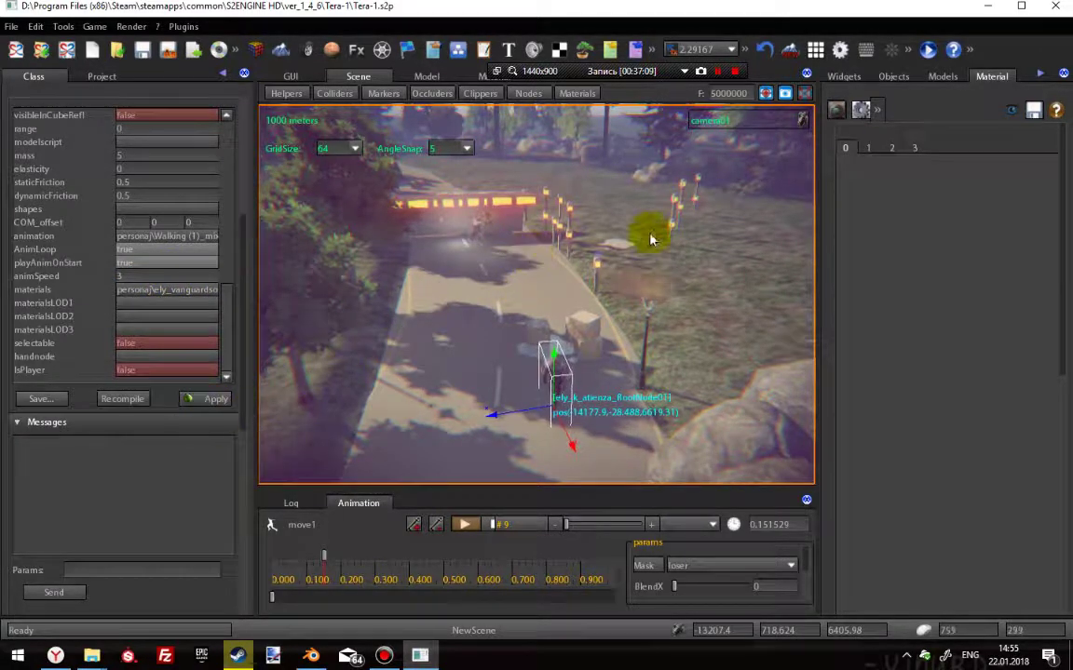
{"action": "right_click_drag", "start_coordinate": [555, 305], "coordinate": [651, 216]}
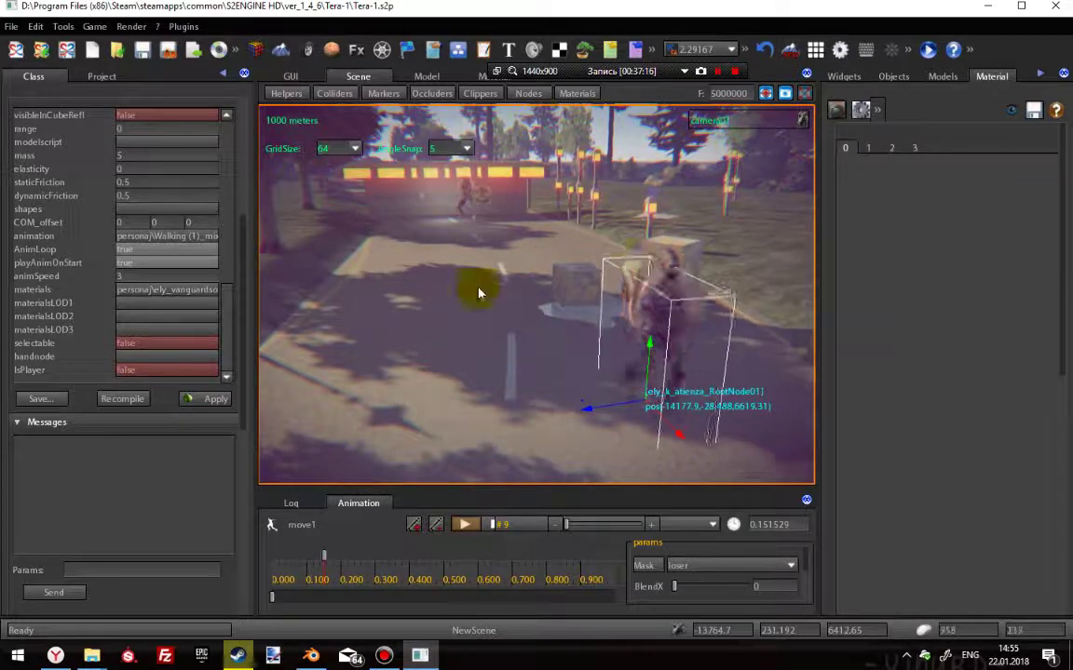
{"action": "right_click_drag", "start_coordinate": [581, 325], "coordinate": [511, 235]}
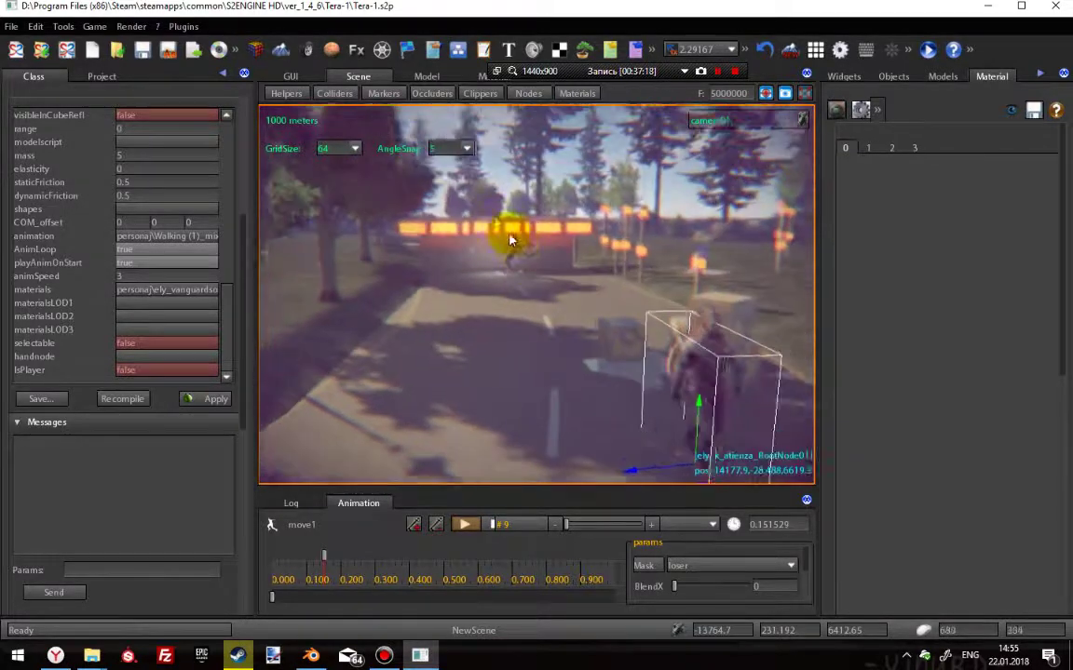
{"action": "right_click_drag", "start_coordinate": [565, 382], "coordinate": [557, 348]}
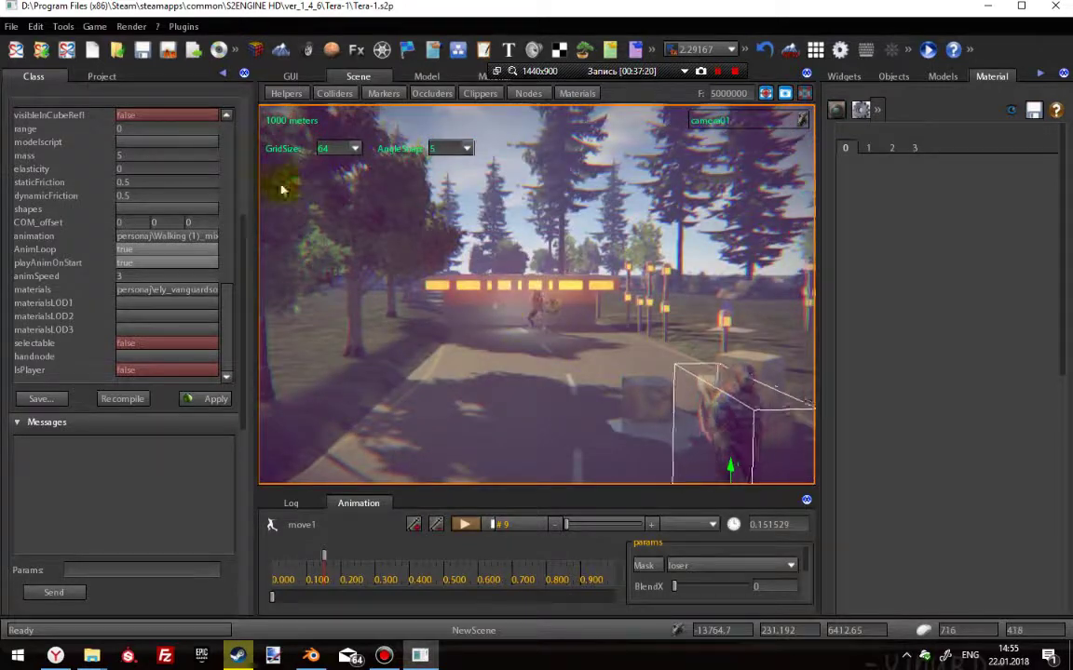
Browse the project's model script folders as a list.
{"action": "left_click", "coordinate": [101, 78]}
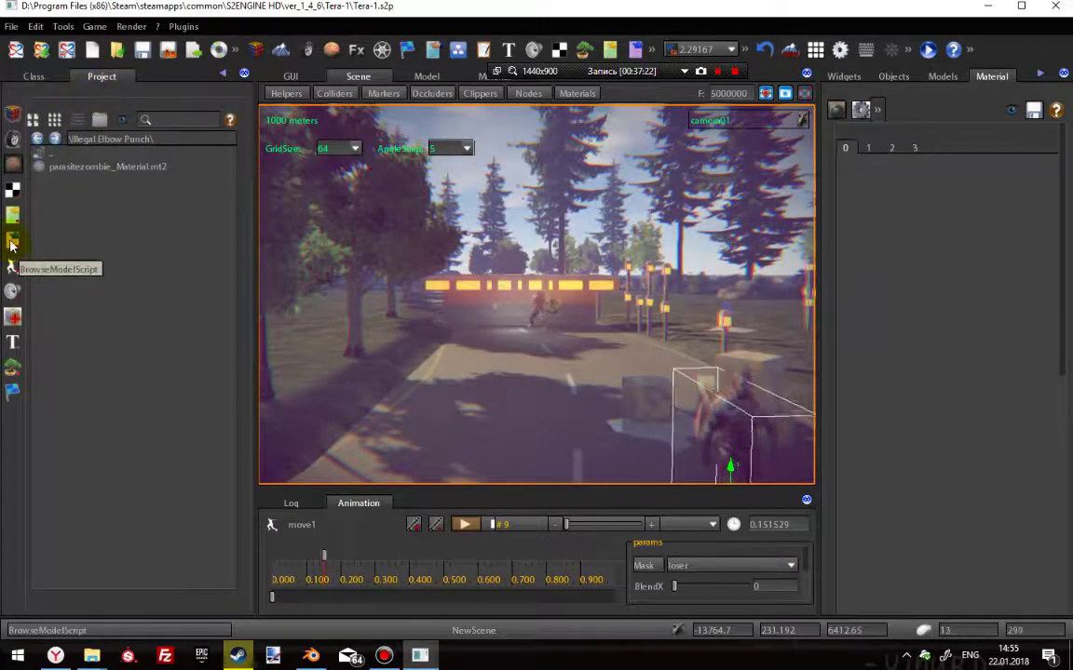
{"action": "left_click", "coordinate": [12, 241]}
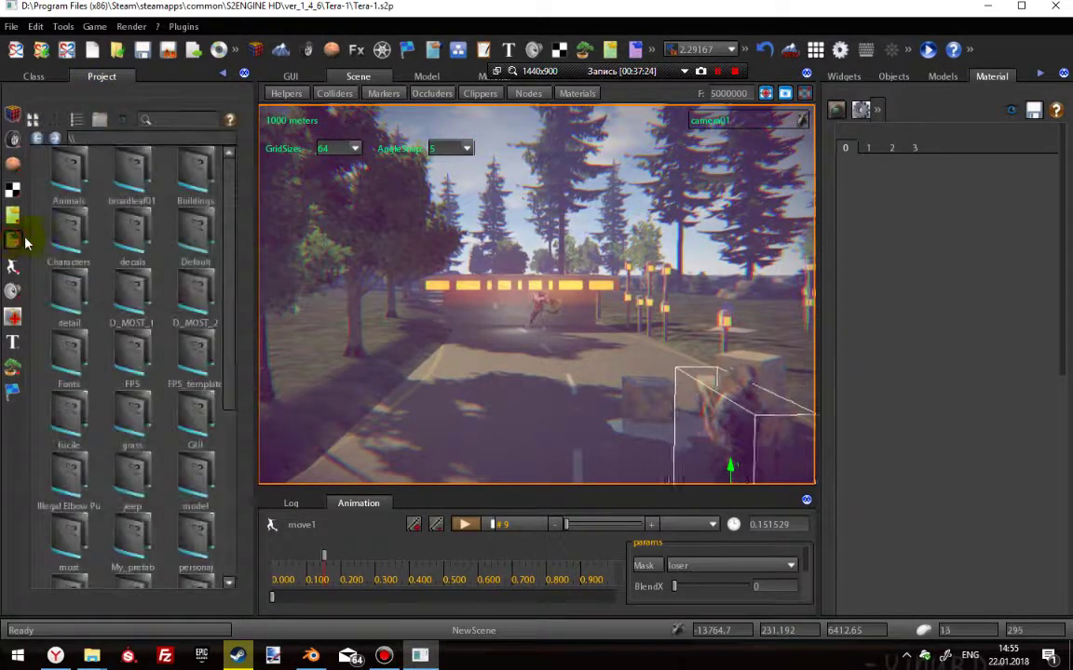
{"action": "left_click", "coordinate": [79, 122]}
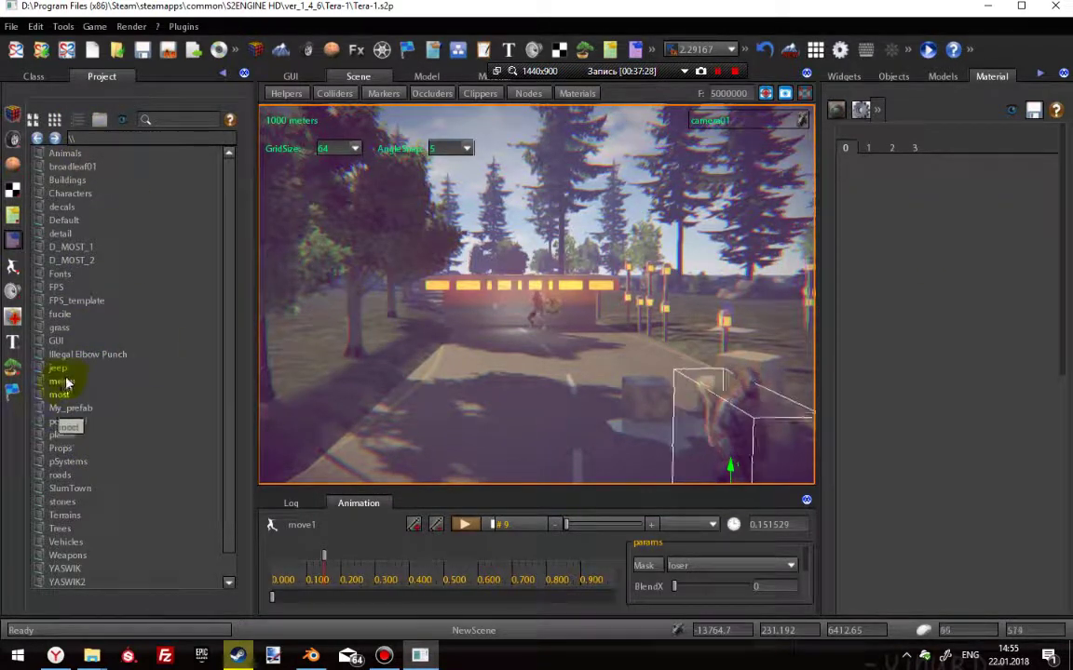
Assign Illegal Elbow Punch_RootNode.ms2 as the modelscript of the Illegal Elbow Punch character in front of the wall.
{"action": "key", "text": "w"}
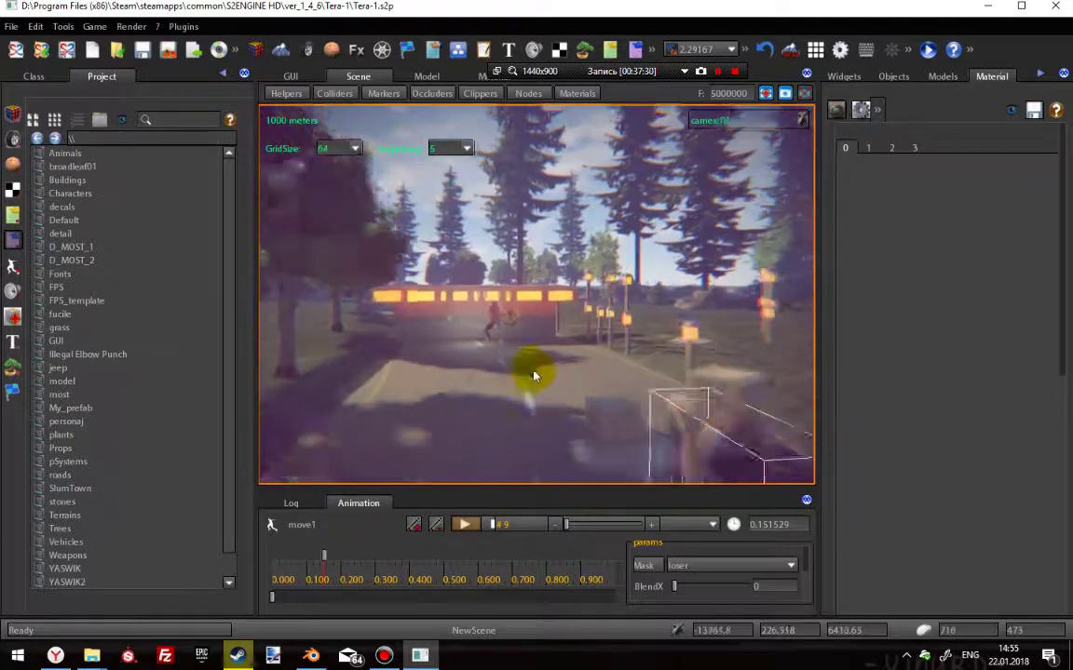
{"action": "left_click", "coordinate": [460, 370]}
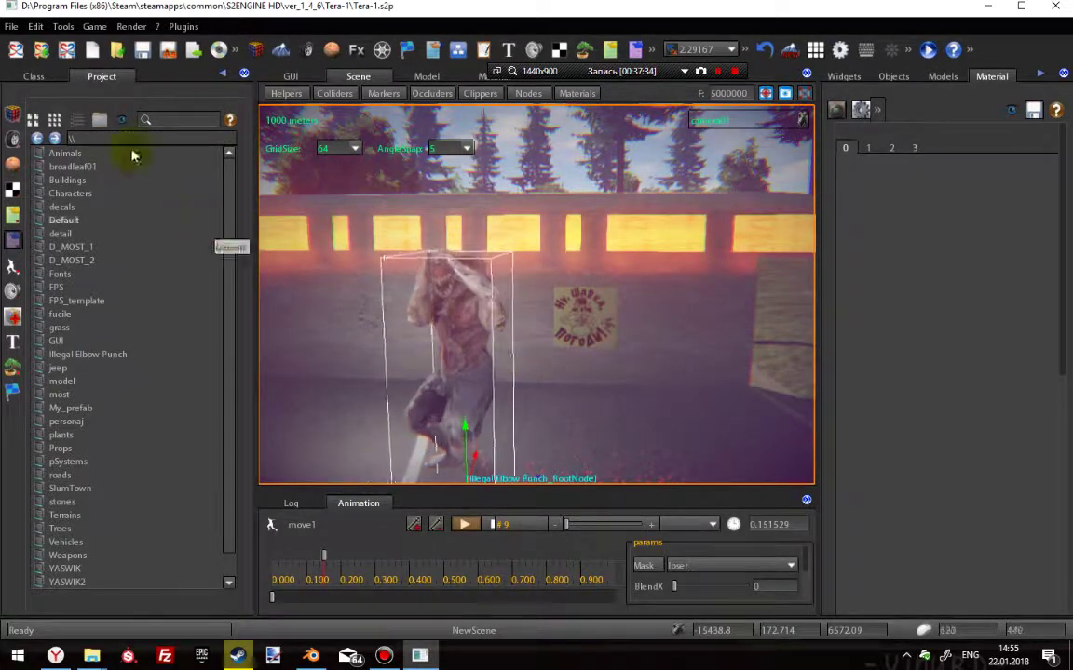
{"action": "left_click", "coordinate": [33, 76]}
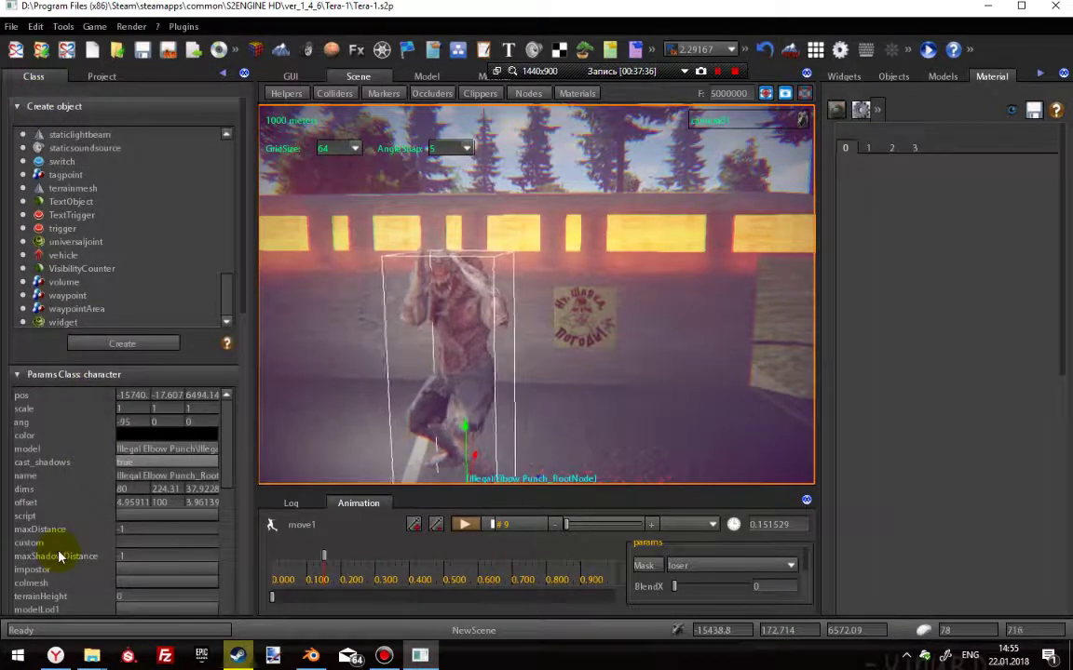
{"action": "scroll", "coordinate": [52, 535], "scroll_direction": "down", "scroll_amount": 2}
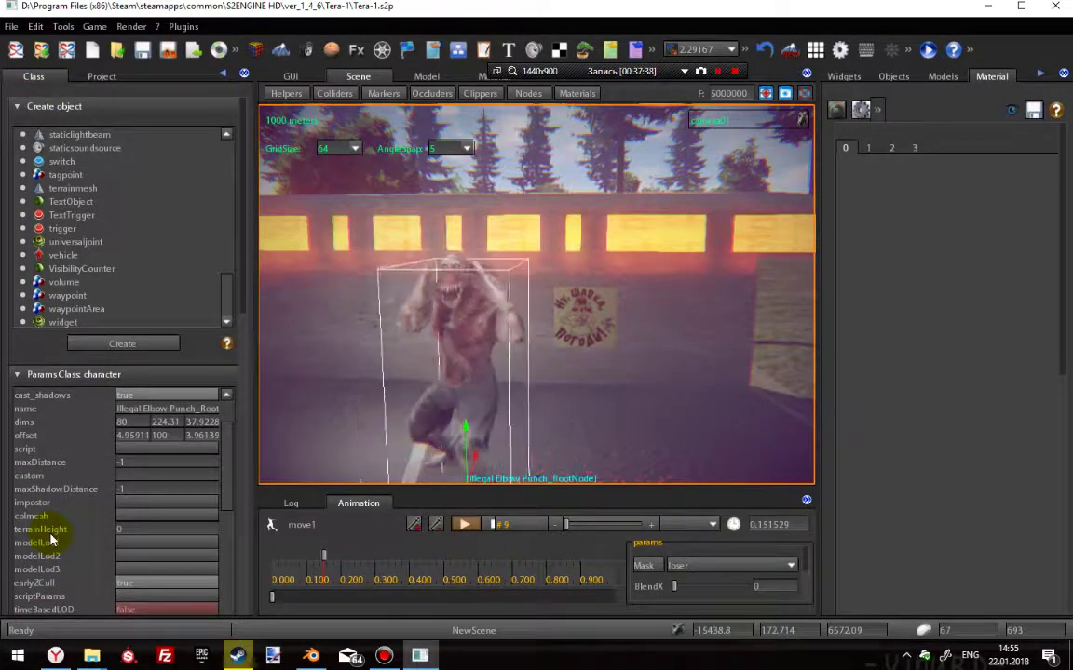
{"action": "scroll", "coordinate": [53, 540], "scroll_direction": "down", "scroll_amount": 2}
{"action": "scroll", "coordinate": [79, 573], "scroll_direction": "down", "scroll_amount": 3}
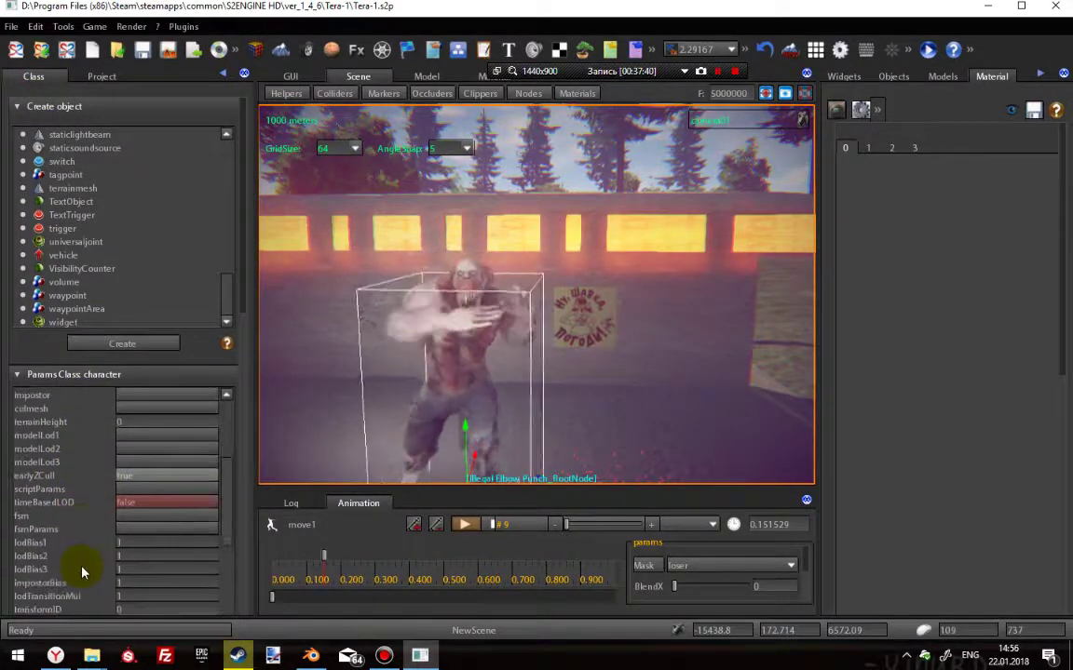
{"action": "scroll", "coordinate": [74, 577], "scroll_direction": "down", "scroll_amount": 5}
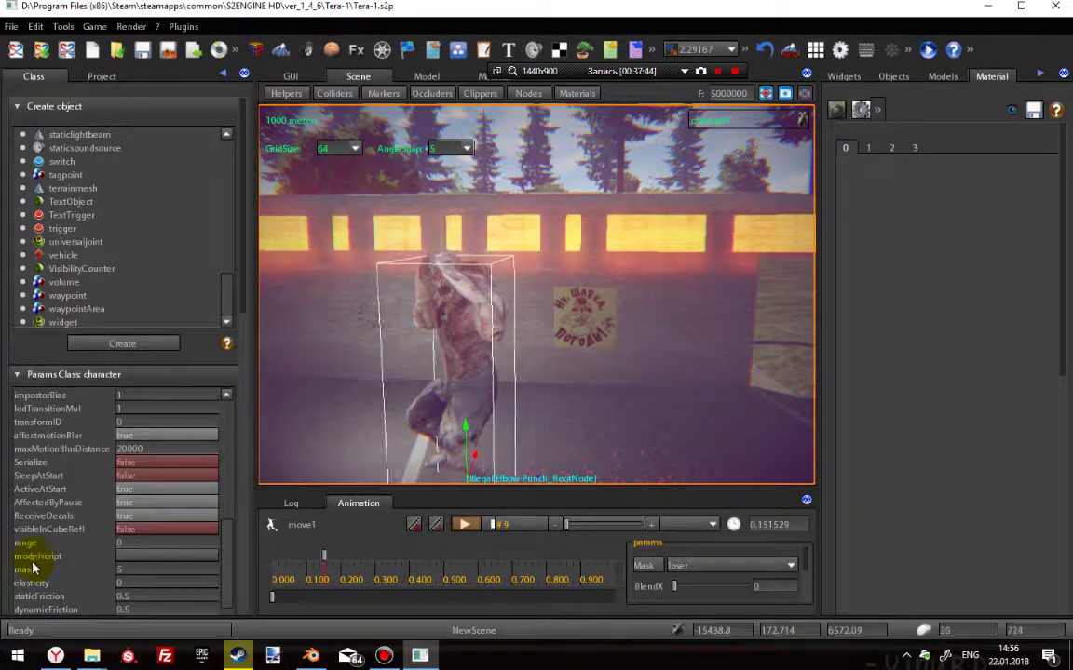
{"action": "left_click", "coordinate": [158, 559]}
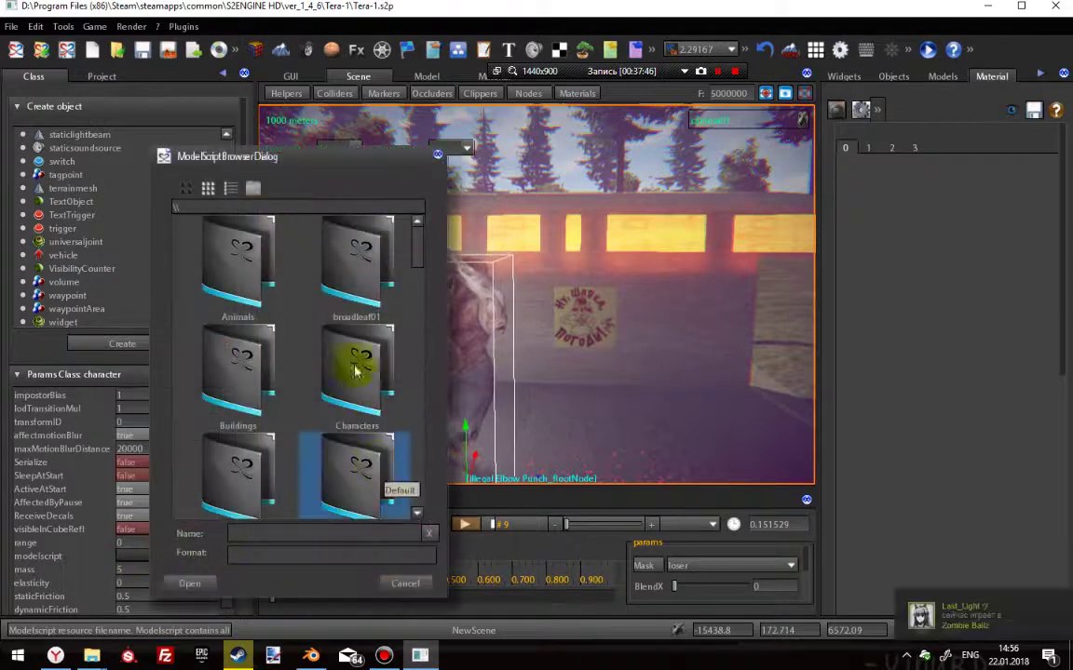
{"action": "left_click", "coordinate": [242, 226]}
{"action": "left_click", "coordinate": [231, 188]}
{"action": "double_click", "coordinate": [245, 424]}
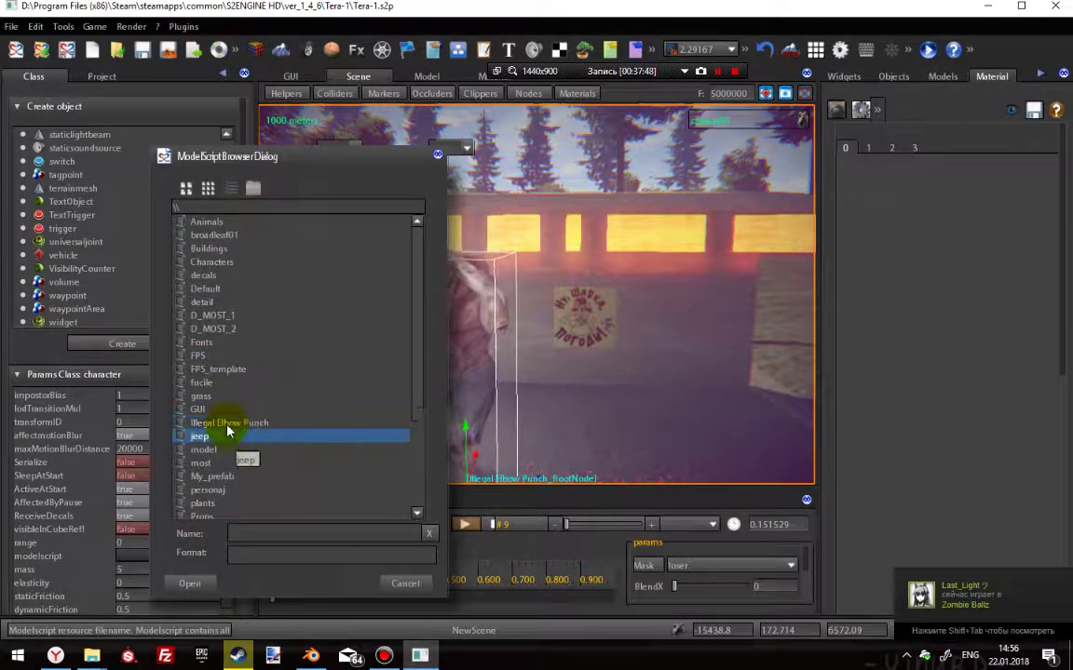
{"action": "left_click", "coordinate": [179, 238]}
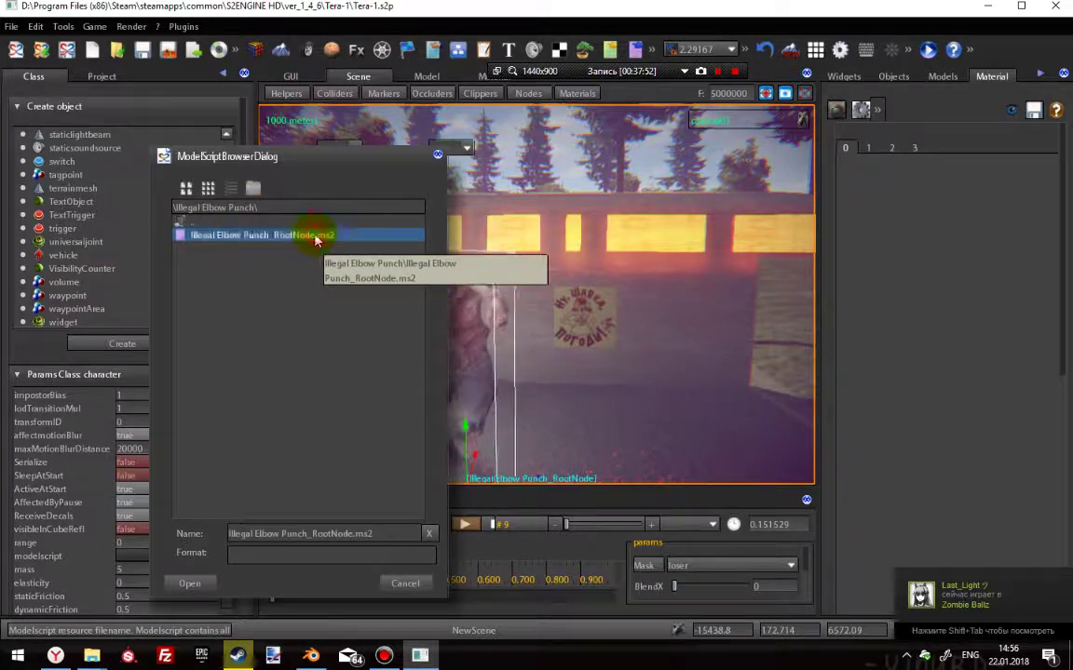
{"action": "left_click", "coordinate": [194, 584]}
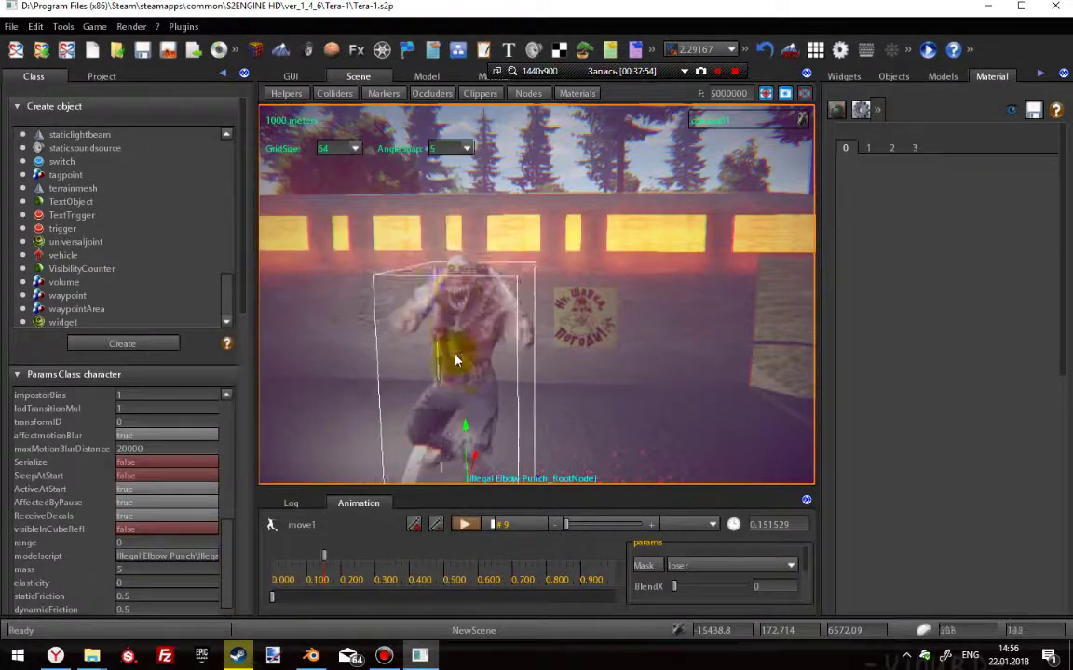
{"action": "left_click_drag", "start_coordinate": [455, 360], "coordinate": [498, 327]}
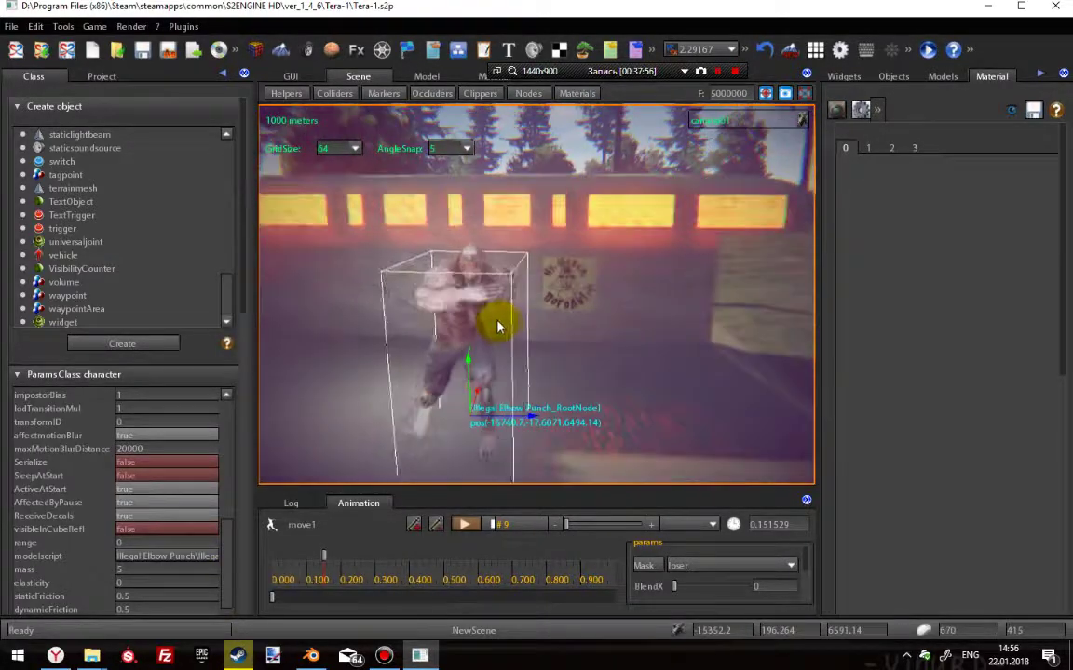
Create a new game machine file named Monster in the project's root folder.
{"action": "left_click", "coordinate": [103, 77]}
{"action": "left_click", "coordinate": [13, 396]}
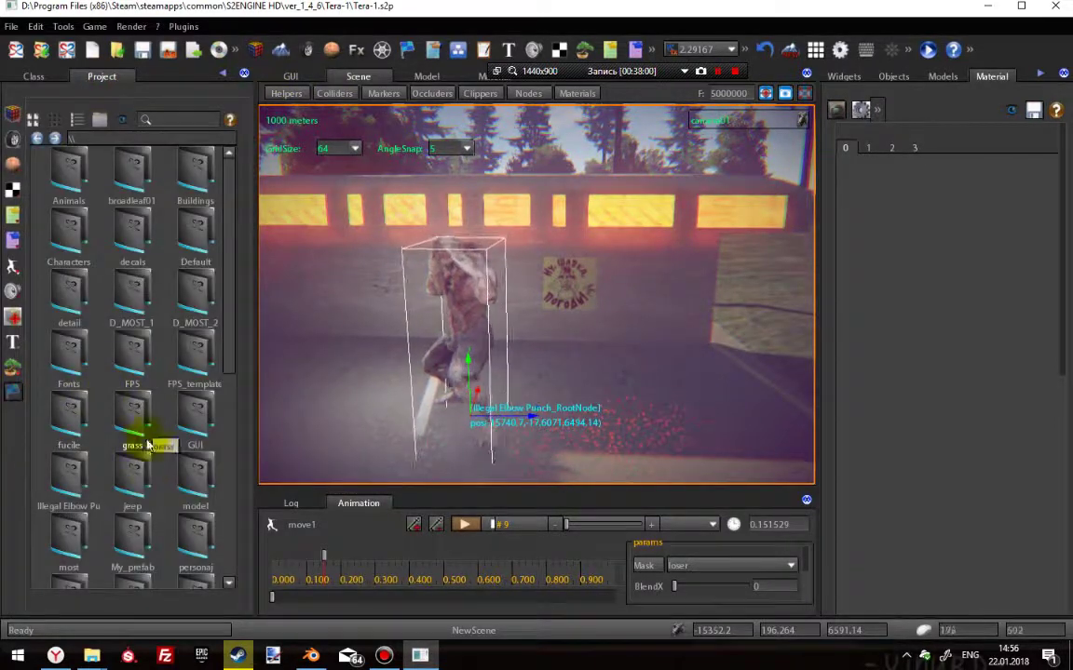
{"action": "right_click", "coordinate": [207, 559]}
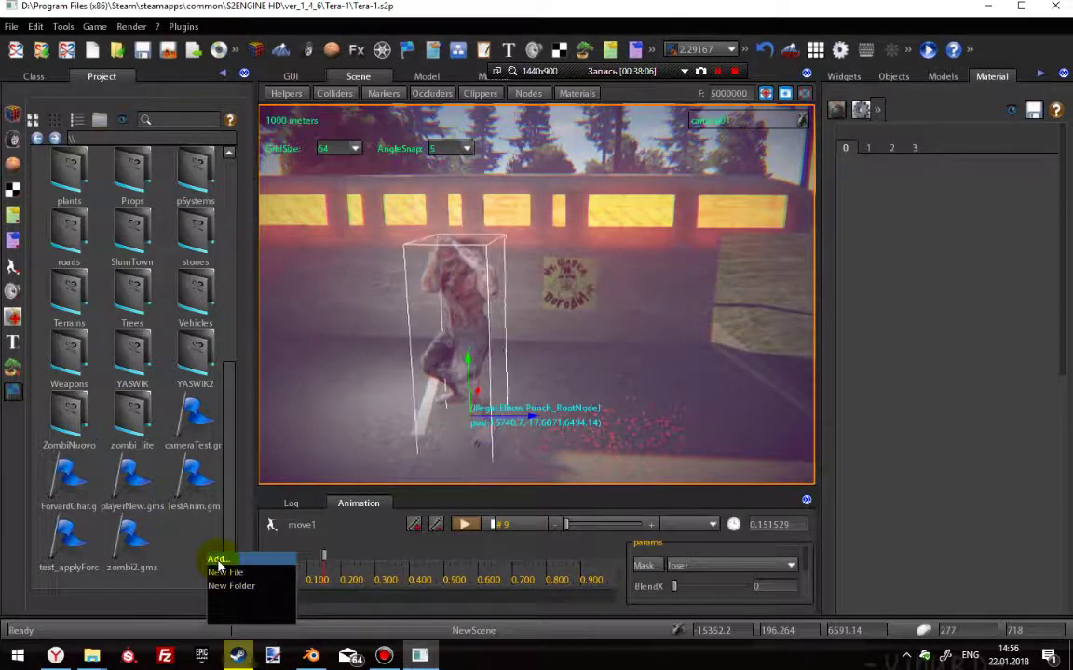
{"action": "left_click", "coordinate": [223, 571]}
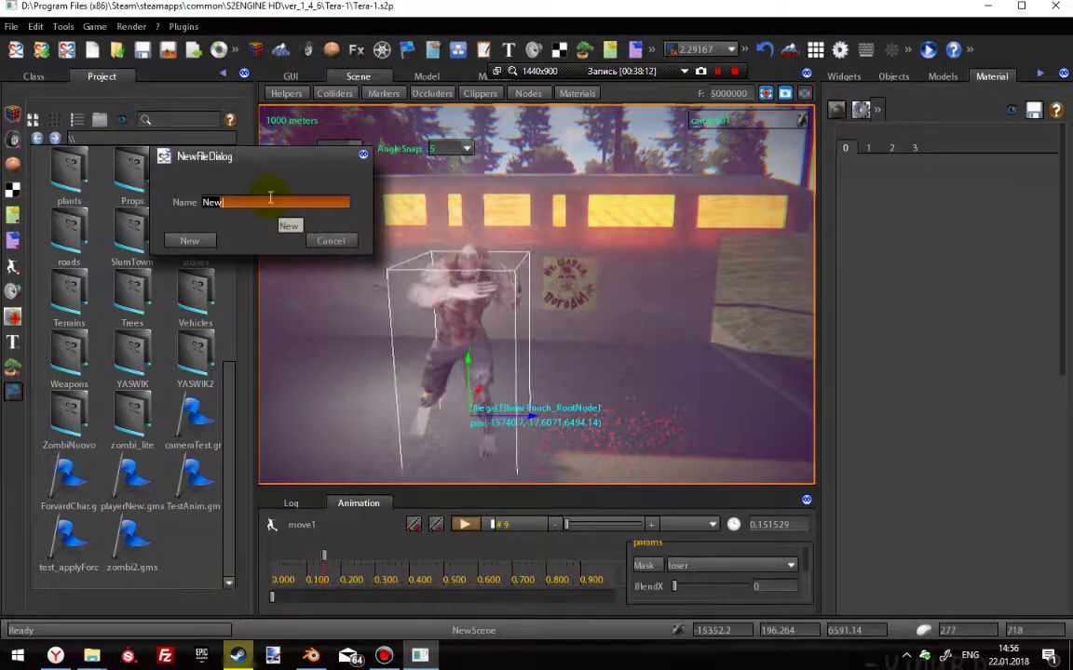
{"action": "type", "text": "aa"}
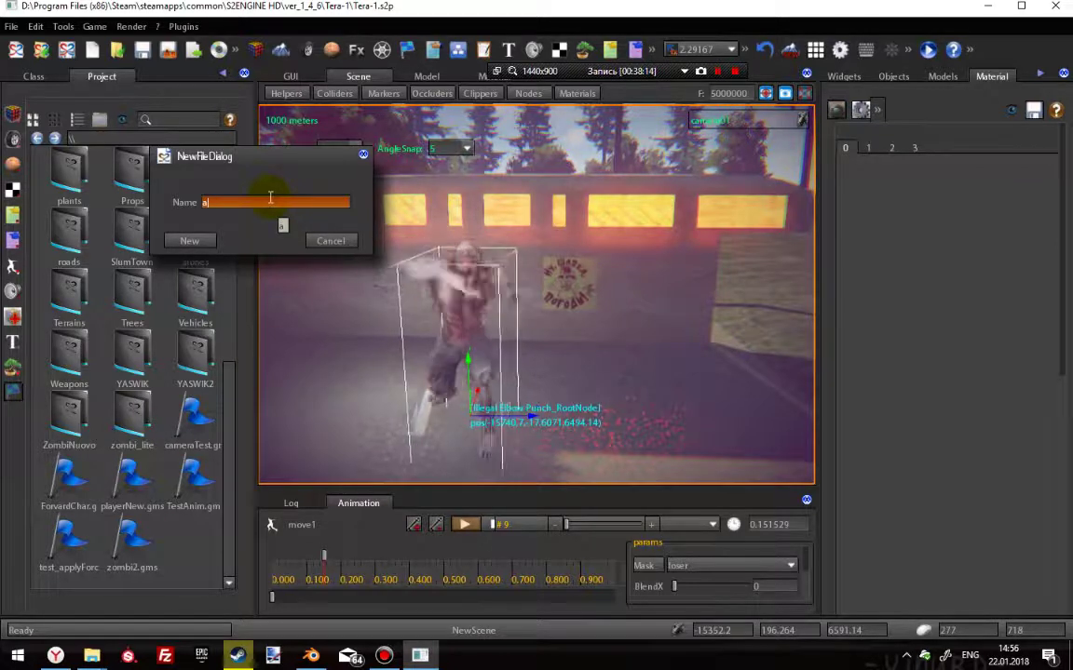
{"action": "key", "text": "BackSpace"}
{"action": "key", "text": "BackSpace"}
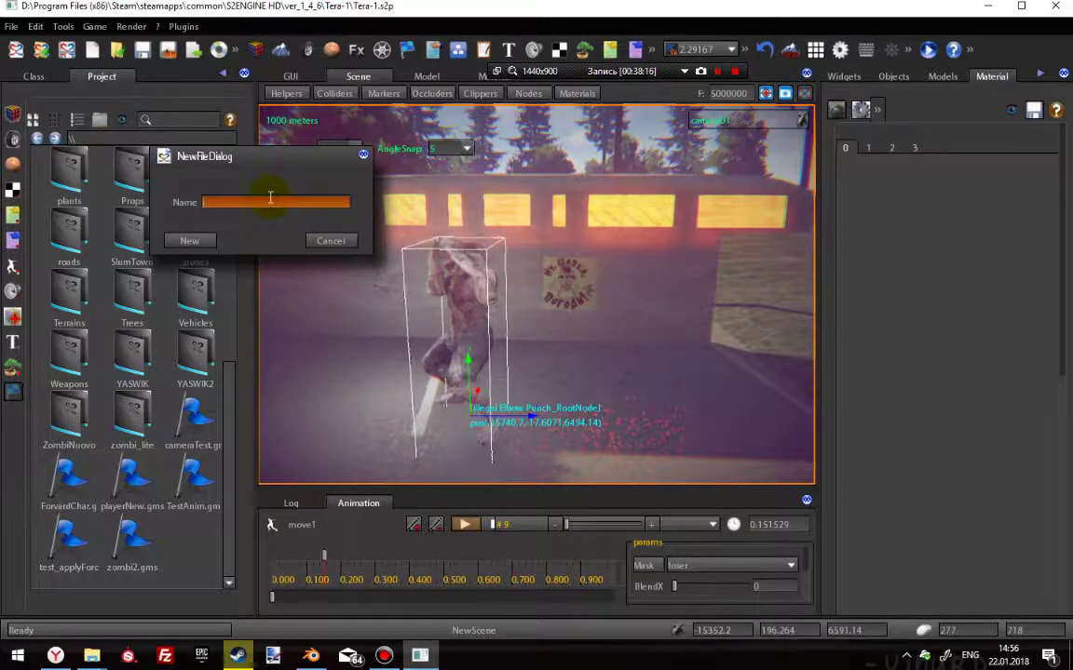
{"action": "type", "text": "Mon"}
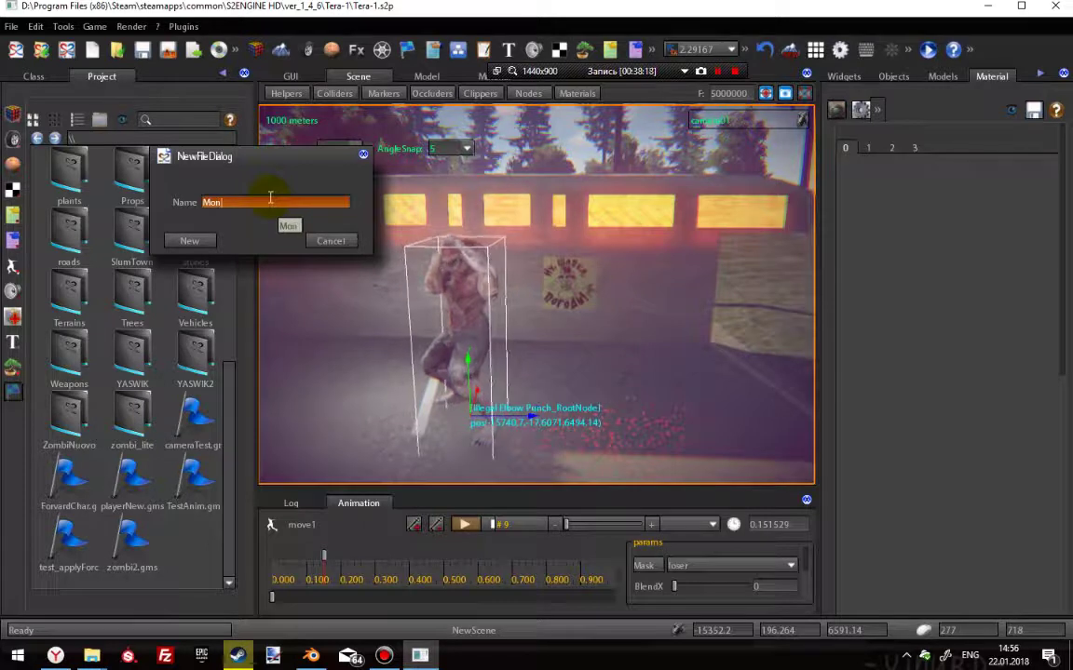
{"action": "type", "text": "ster"}
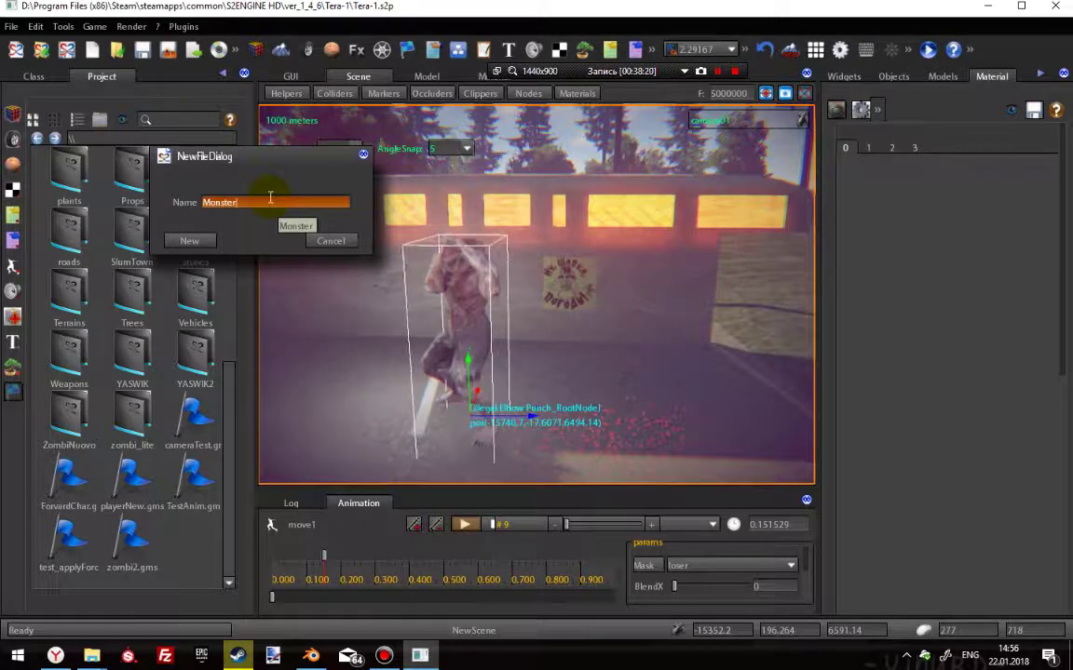
{"action": "left_click", "coordinate": [189, 242]}
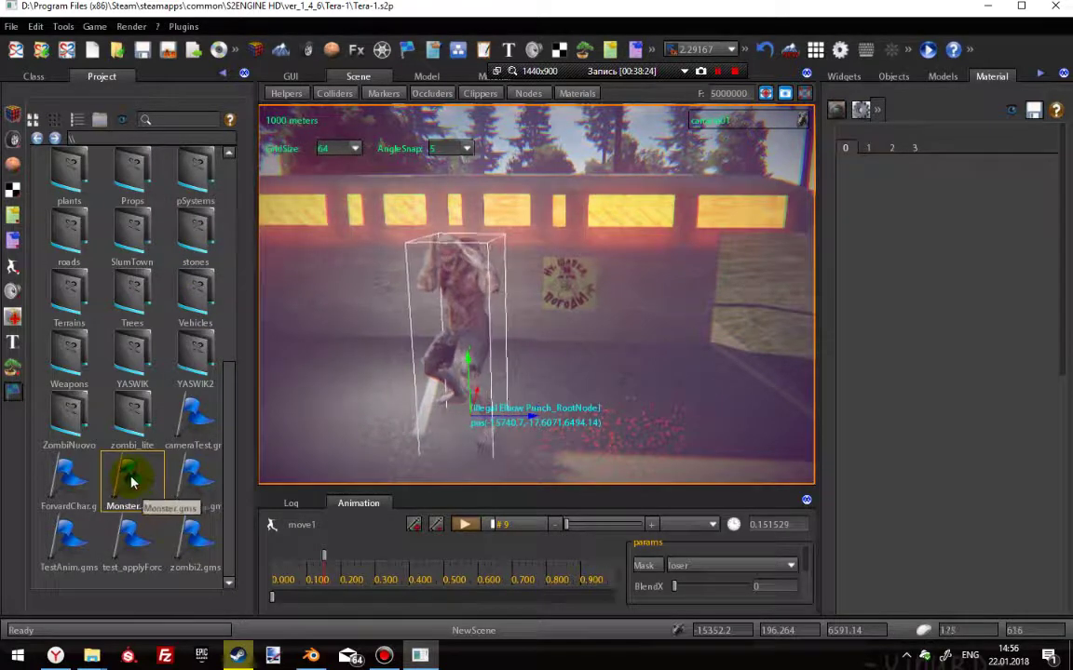
Assign Monster.gms as the fsm of the Illegal Elbow Punch character.
{"action": "left_click_drag", "start_coordinate": [130, 484], "coordinate": [460, 312]}
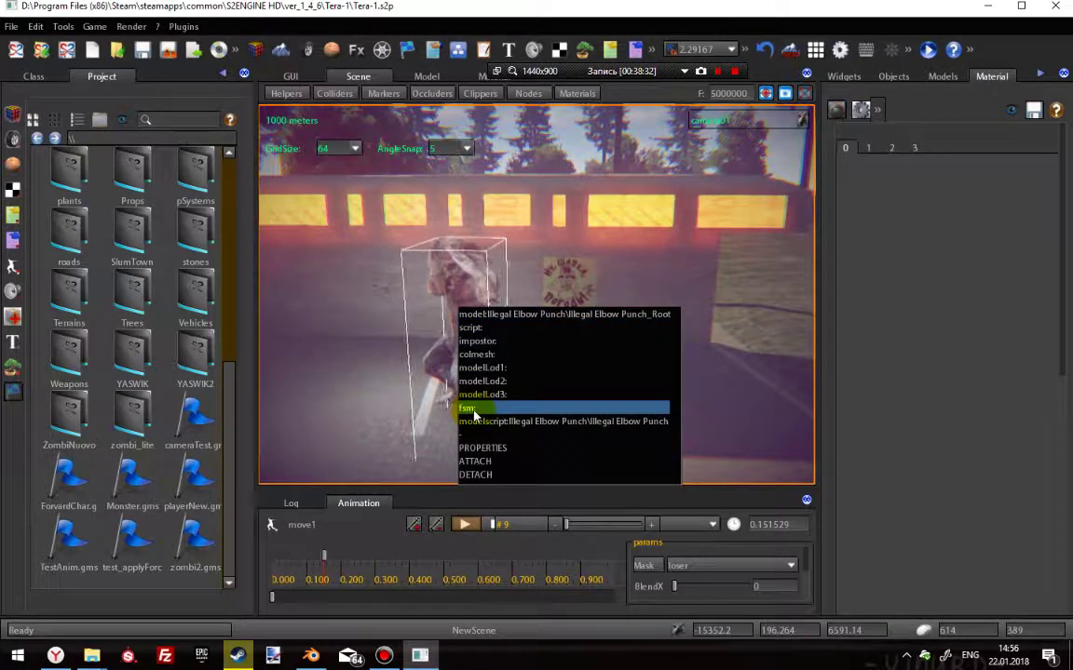
{"action": "left_click", "coordinate": [34, 75]}
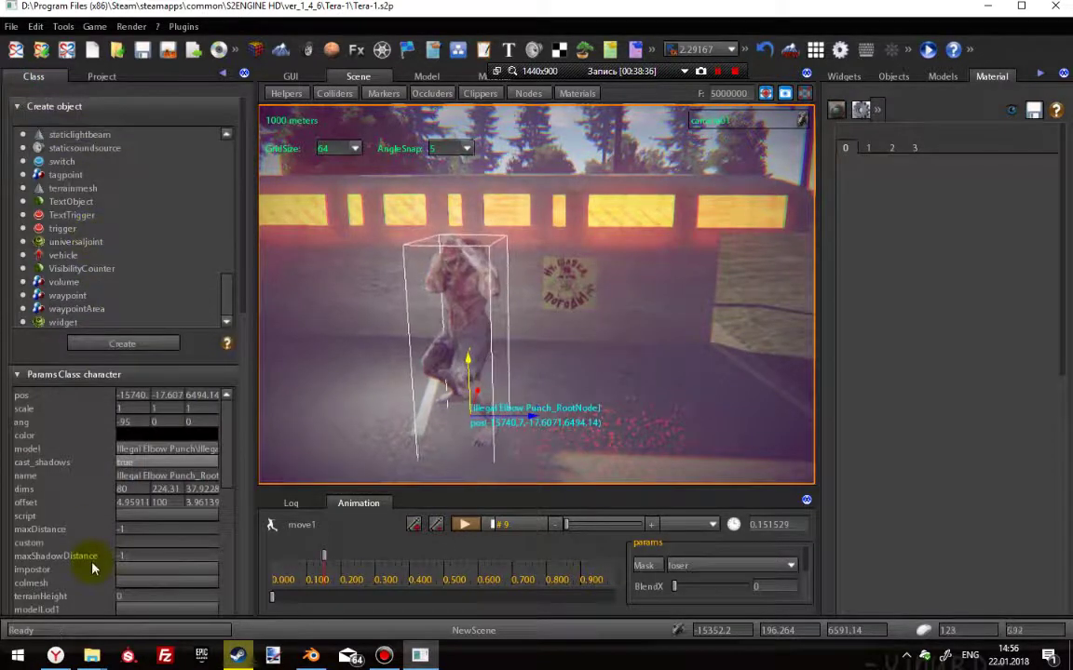
{"action": "scroll", "coordinate": [89, 559], "scroll_direction": "down", "scroll_amount": 4}
{"action": "scroll", "coordinate": [75, 536], "scroll_direction": "down", "scroll_amount": 1}
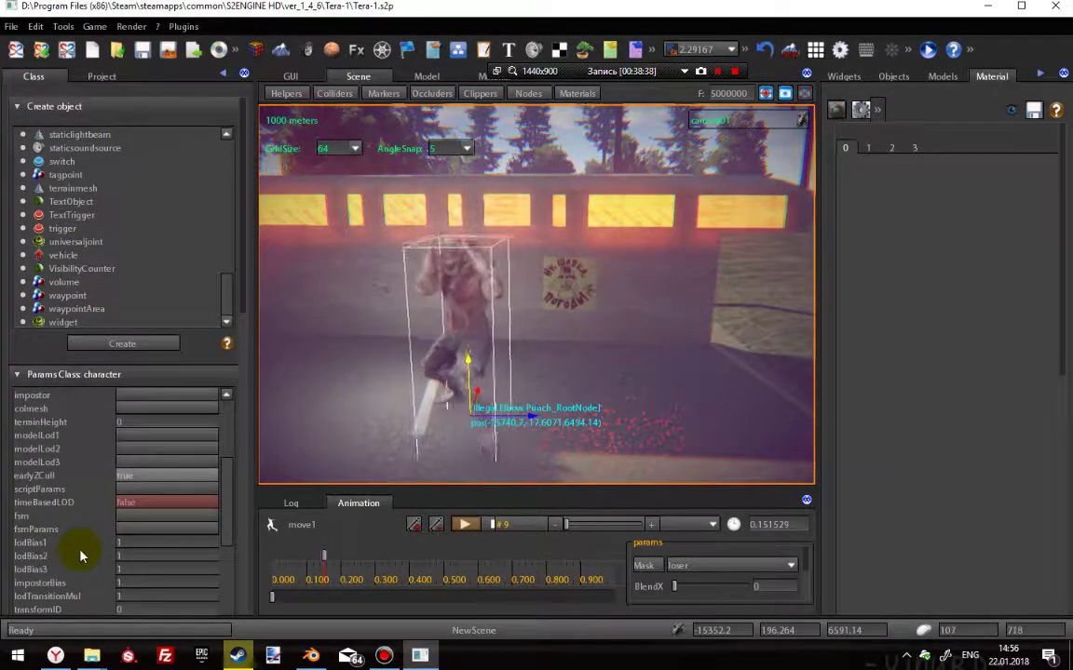
{"action": "left_click", "coordinate": [168, 516]}
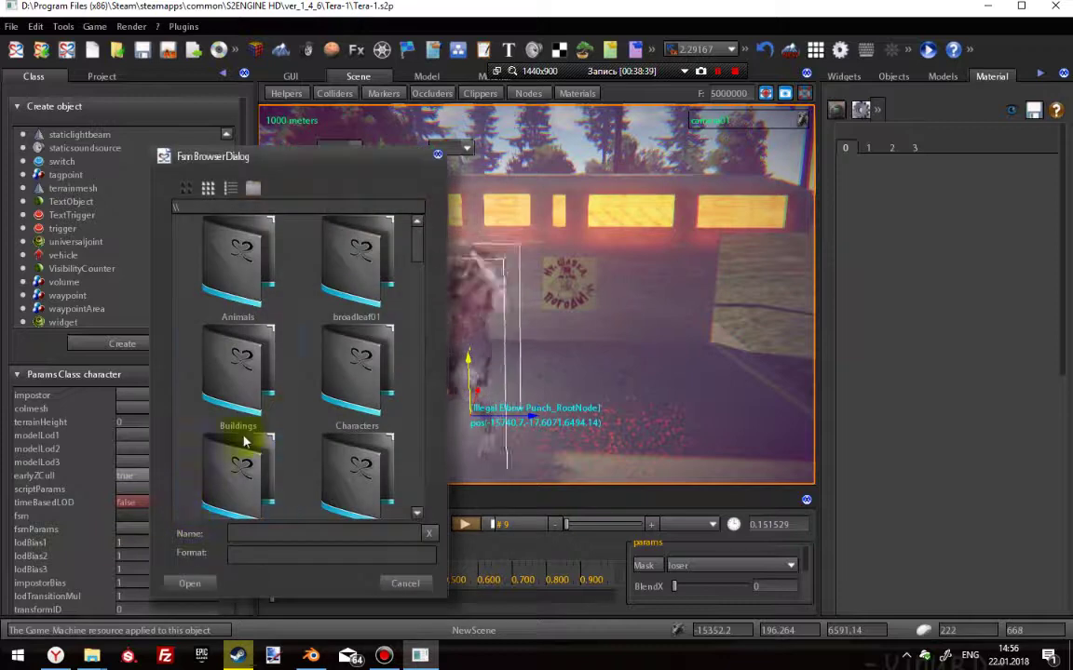
{"action": "left_click", "coordinate": [230, 188]}
{"action": "left_click", "coordinate": [415, 282]}
{"action": "left_click_drag", "start_coordinate": [421, 335], "coordinate": [421, 466]}
{"action": "left_click", "coordinate": [223, 490]}
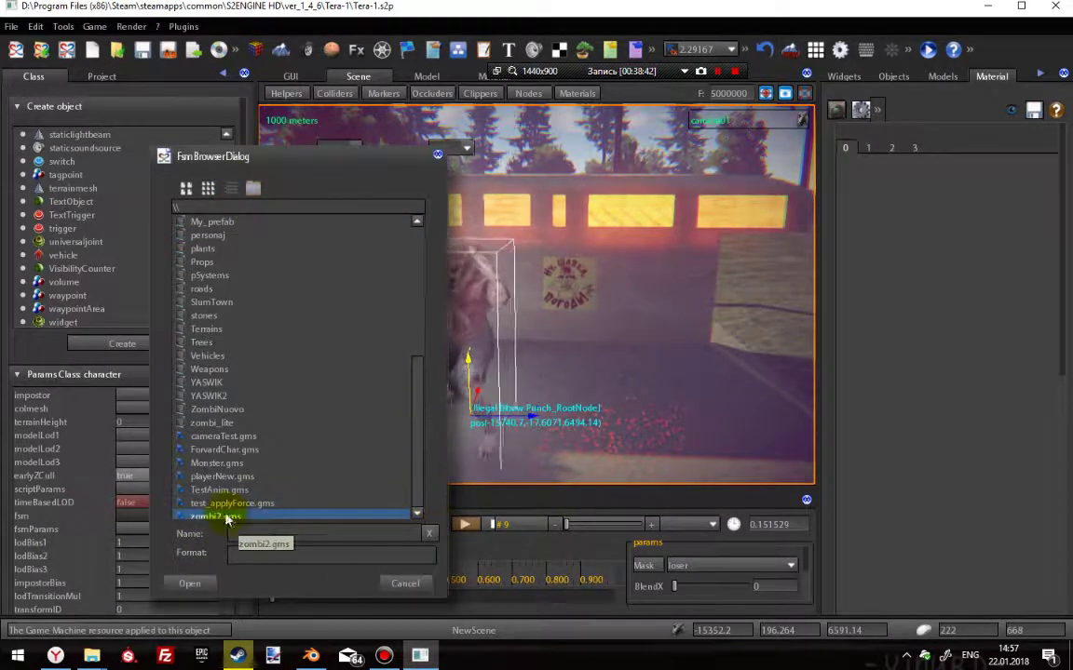
{"action": "left_click", "coordinate": [216, 463]}
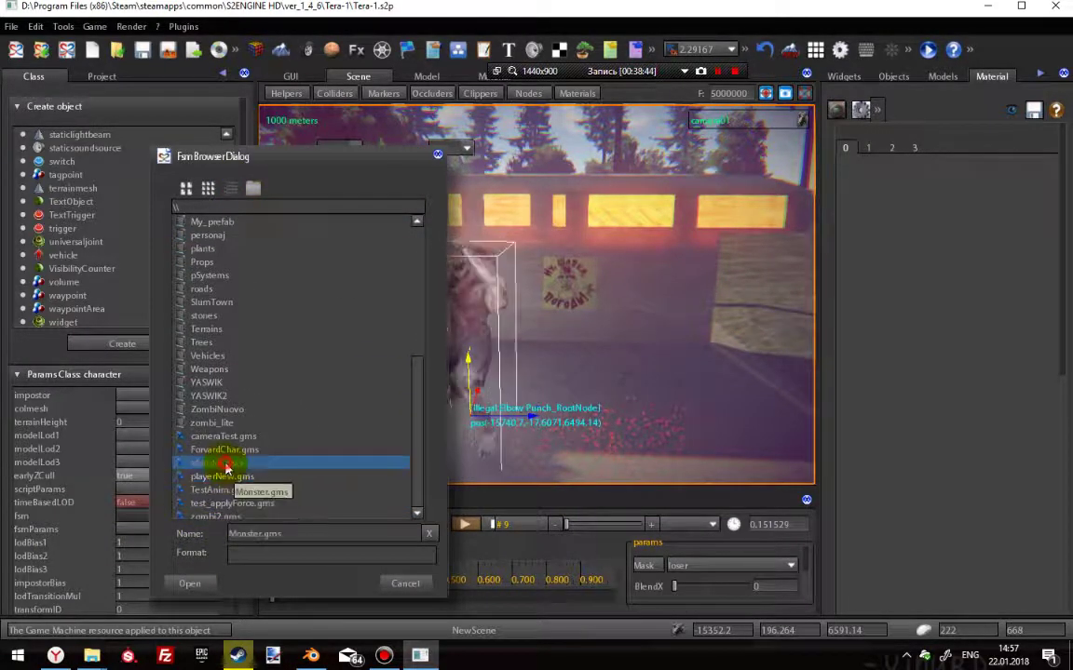
{"action": "left_click", "coordinate": [190, 583]}
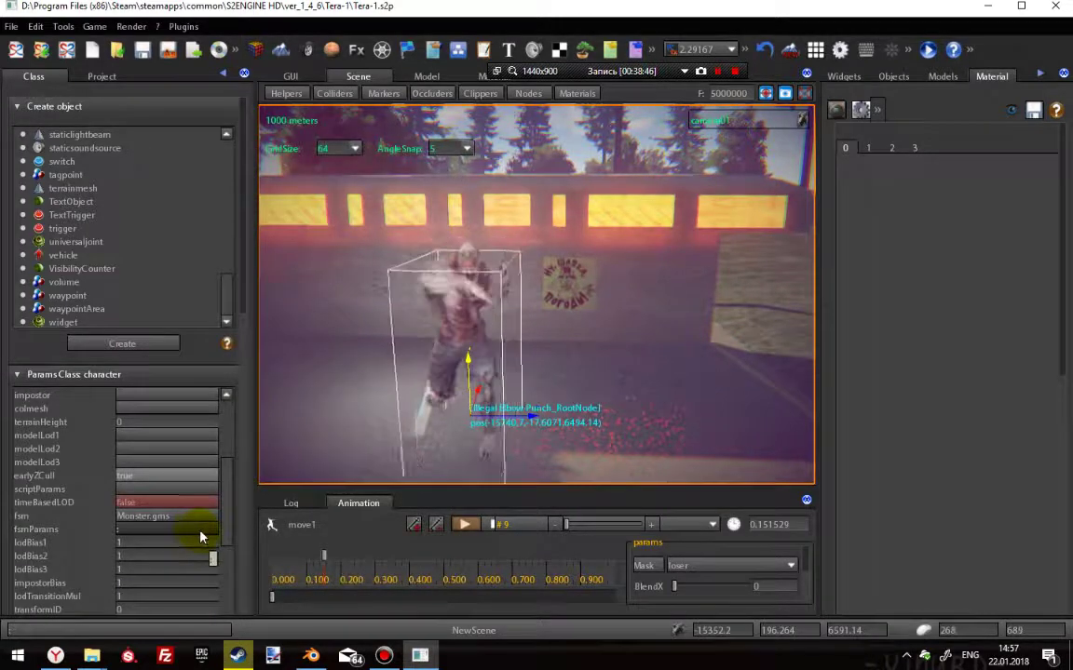
Open the character's Monster.gms state machine in the FSM graph editor.
{"action": "right_click", "coordinate": [467, 318]}
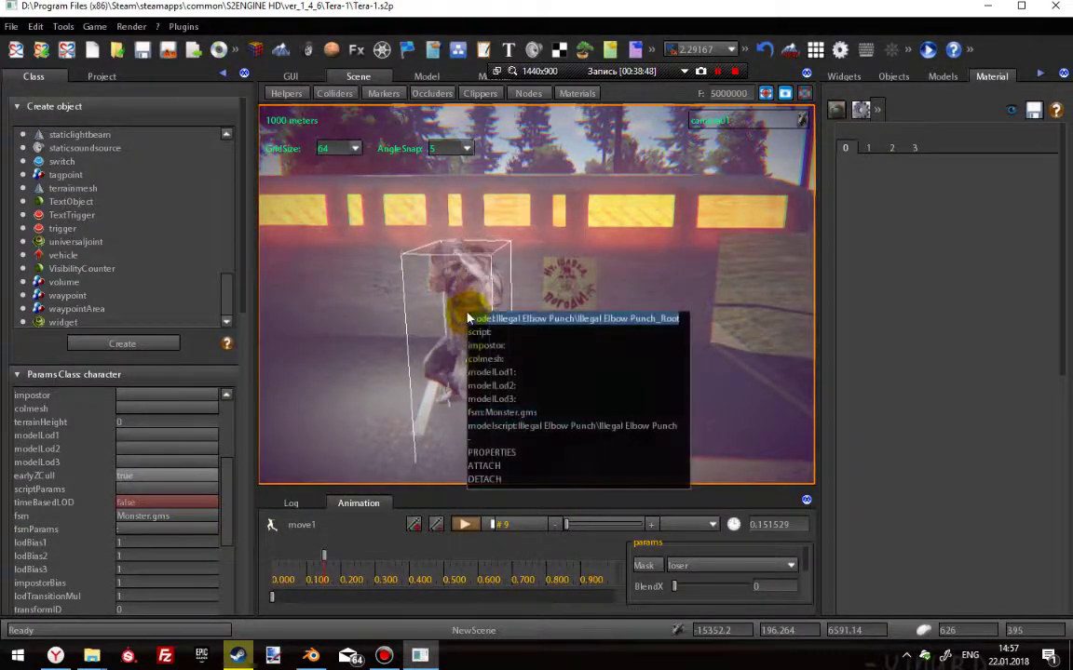
{"action": "left_click", "coordinate": [503, 416]}
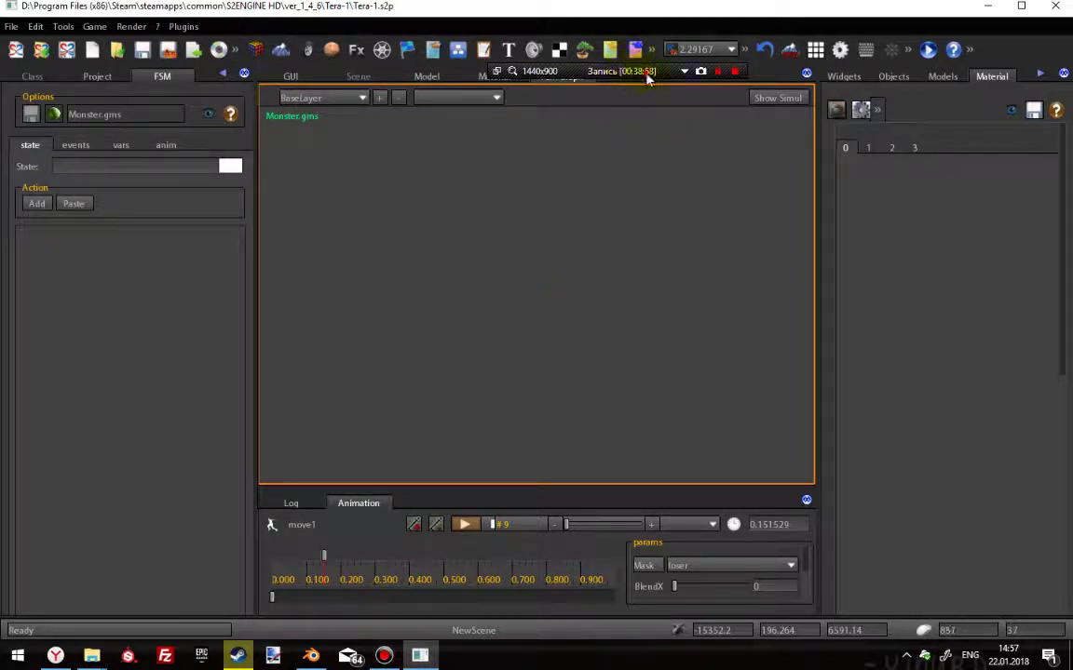
{"action": "left_click_drag", "start_coordinate": [648, 75], "coordinate": [700, 126]}
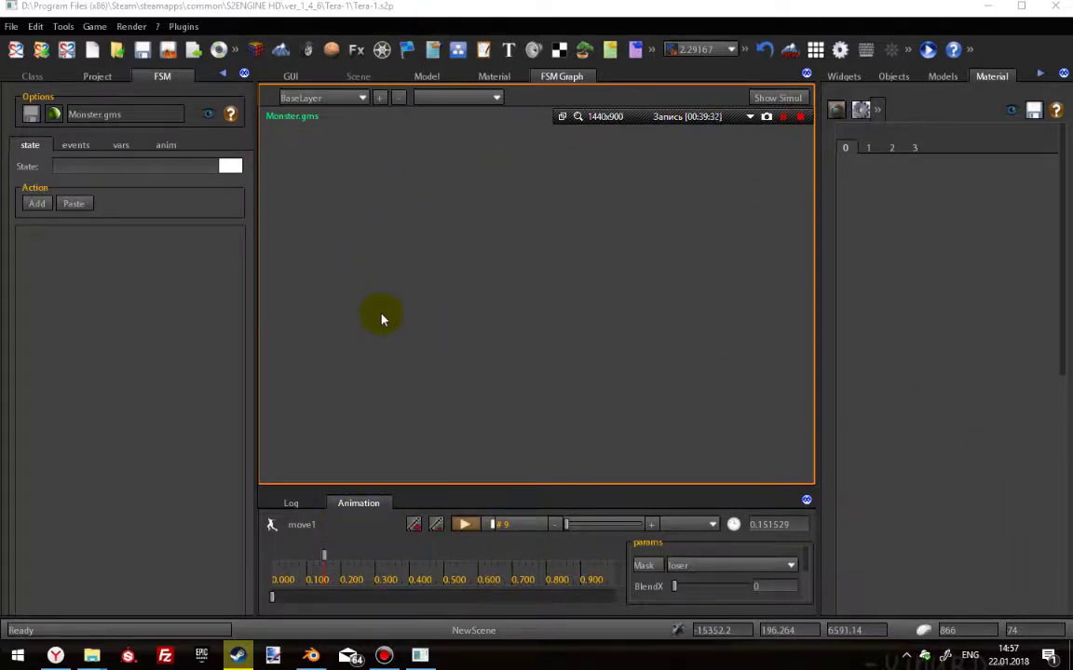
Return to the scene view with markers shown and launch the game.
{"action": "left_click", "coordinate": [364, 80]}
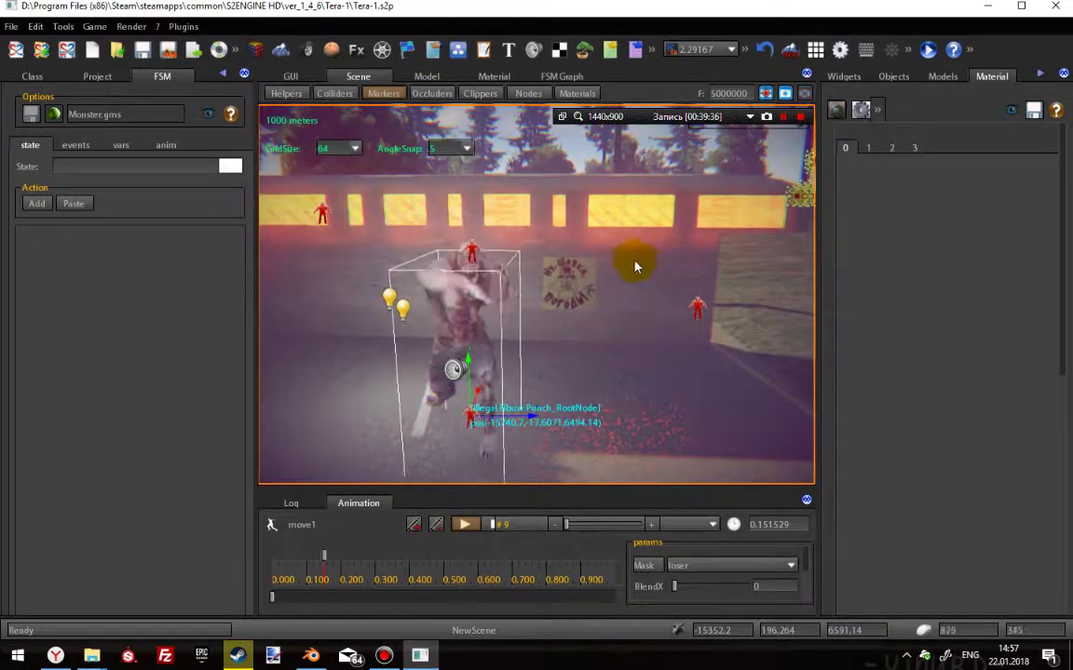
{"action": "left_click", "coordinate": [927, 50]}
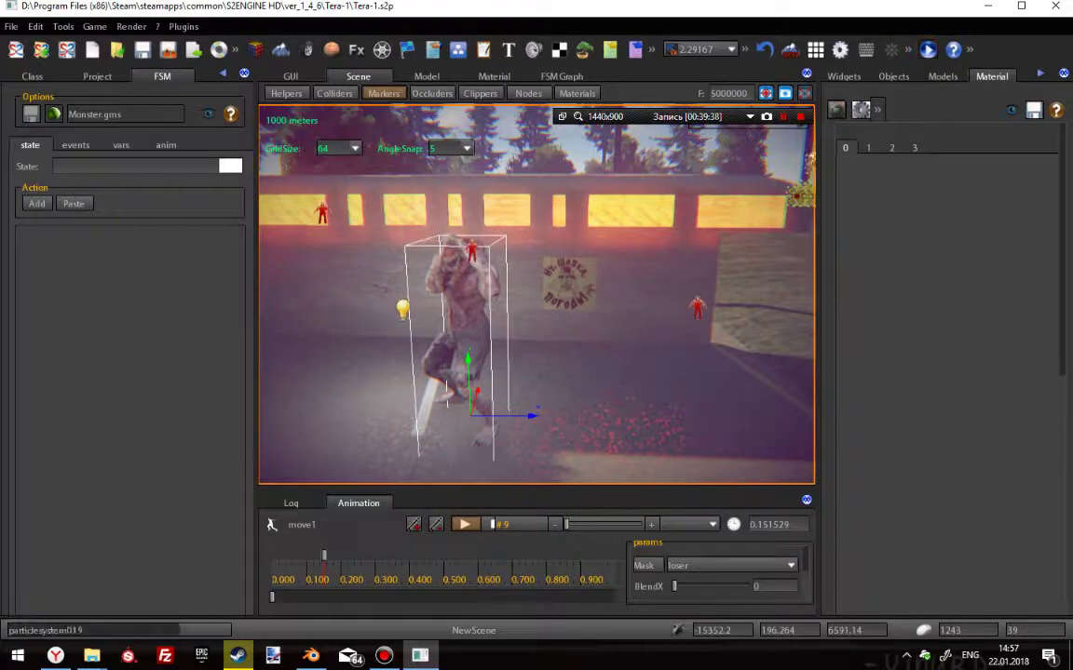